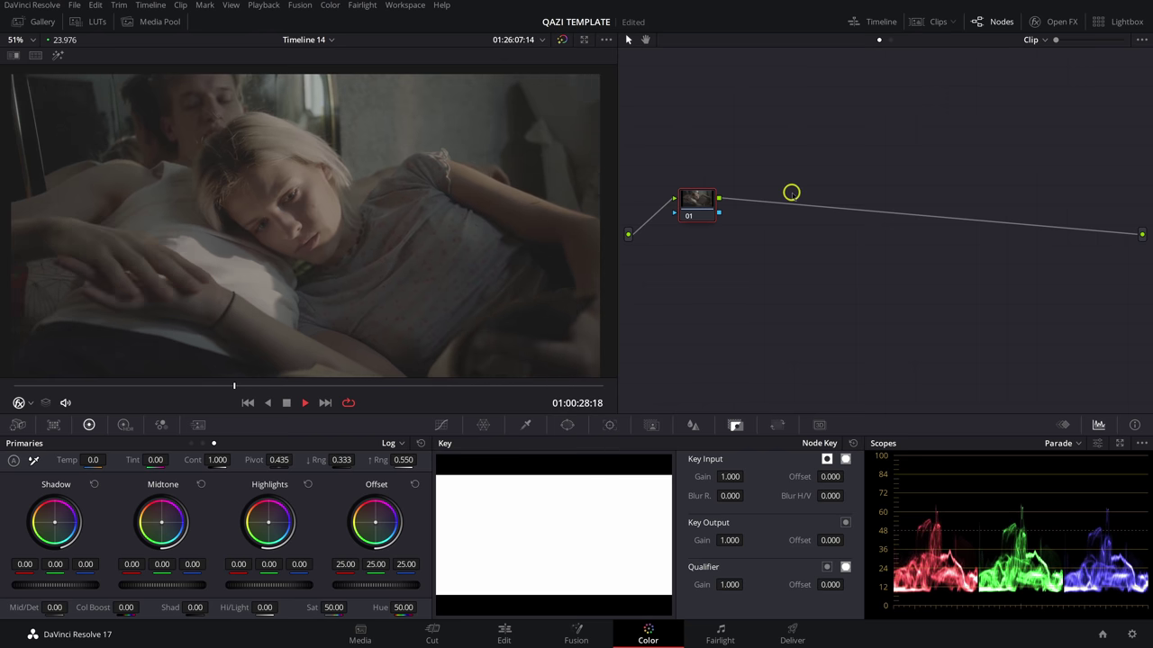
Stop the clip's playback and reposition node 01 closer to the output of the node graph.
key("space")
left_click_drag(698, 198, 948, 190)
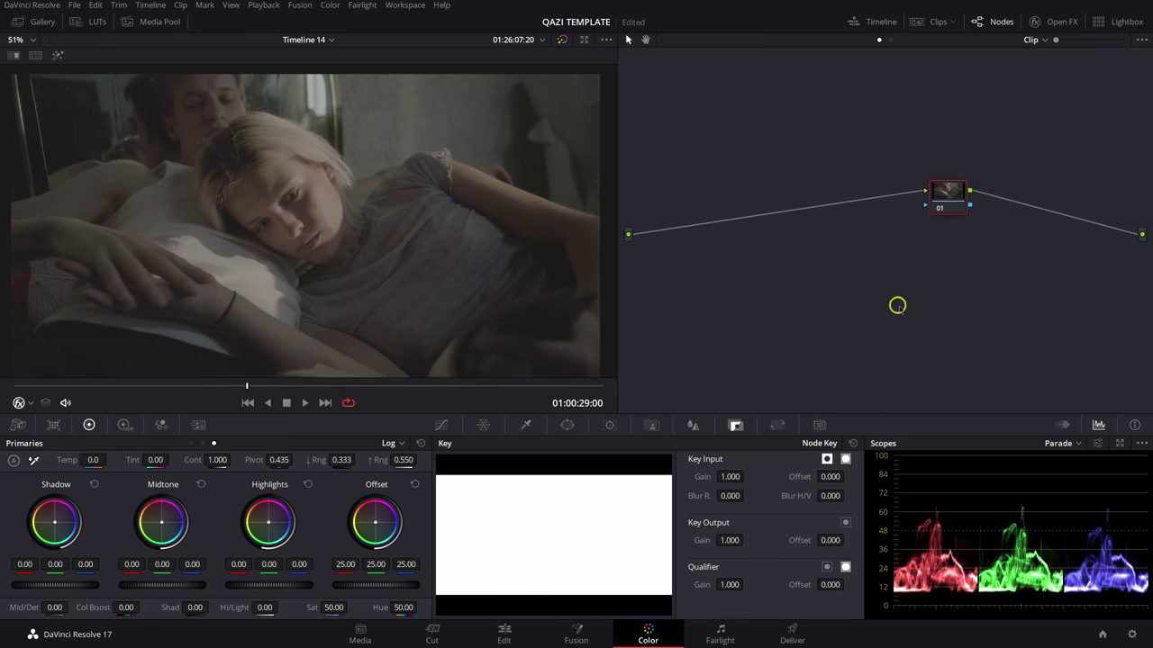
left_click_drag(958, 188, 955, 196)
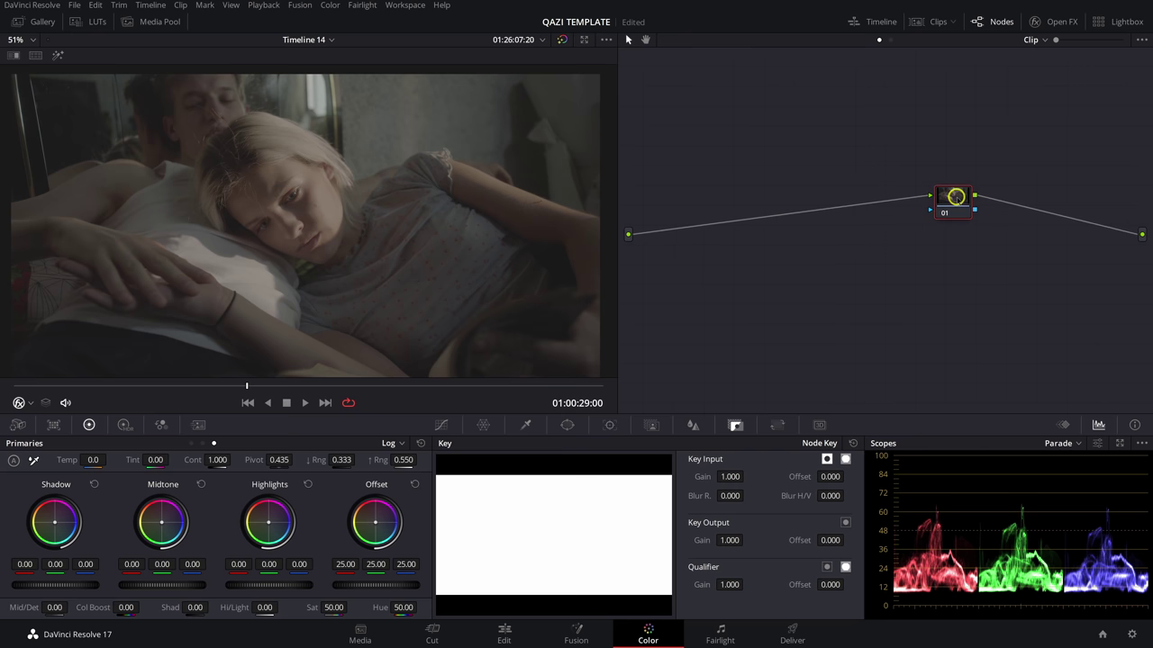
left_click_drag(955, 192, 878, 149)
Apply the Color Space Transform effect to node 01 and set its input gamma to ARRI LogC.
left_click(1040, 21)
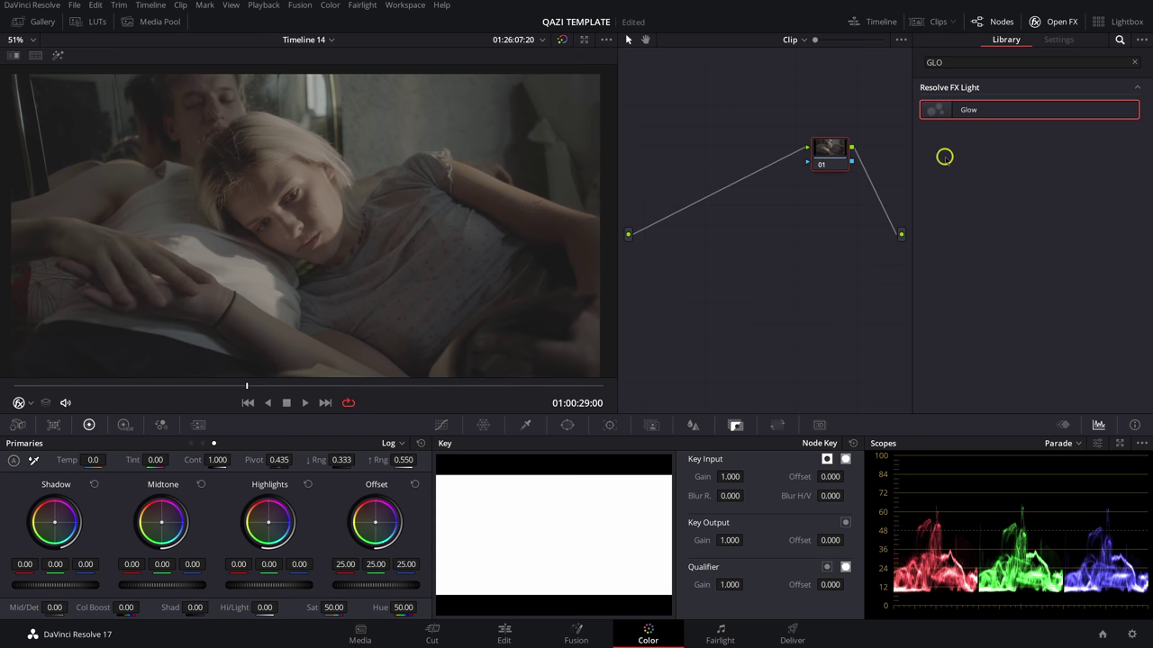
left_click(1134, 62)
scroll(1024, 224, "down", 2)
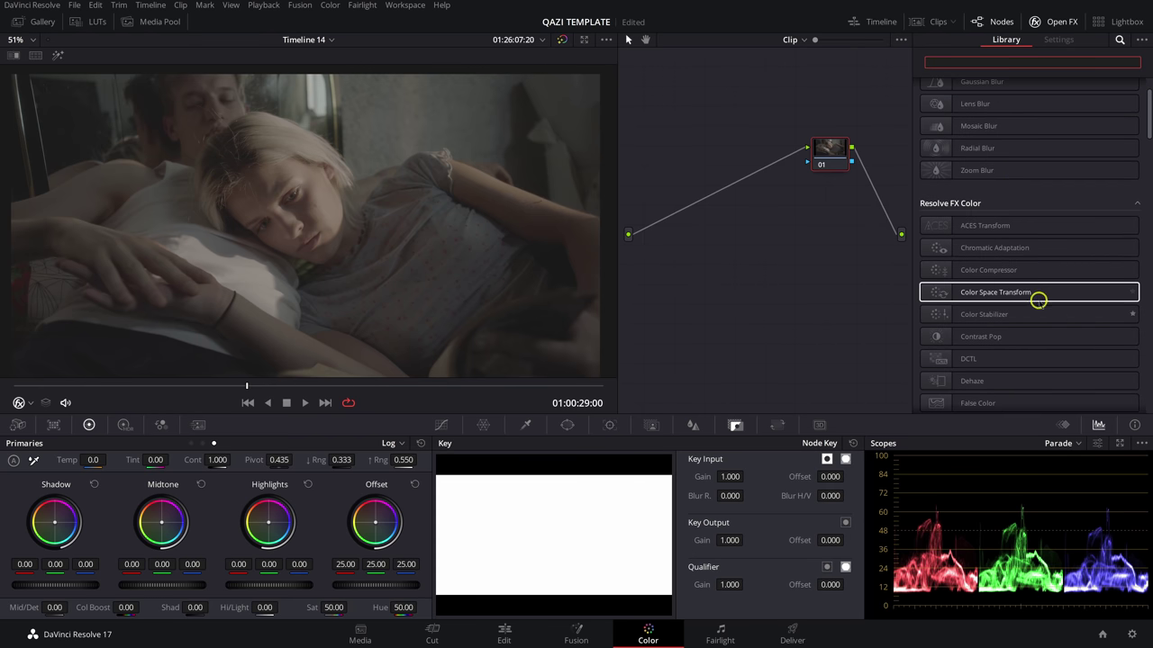
left_click_drag(990, 292, 828, 150)
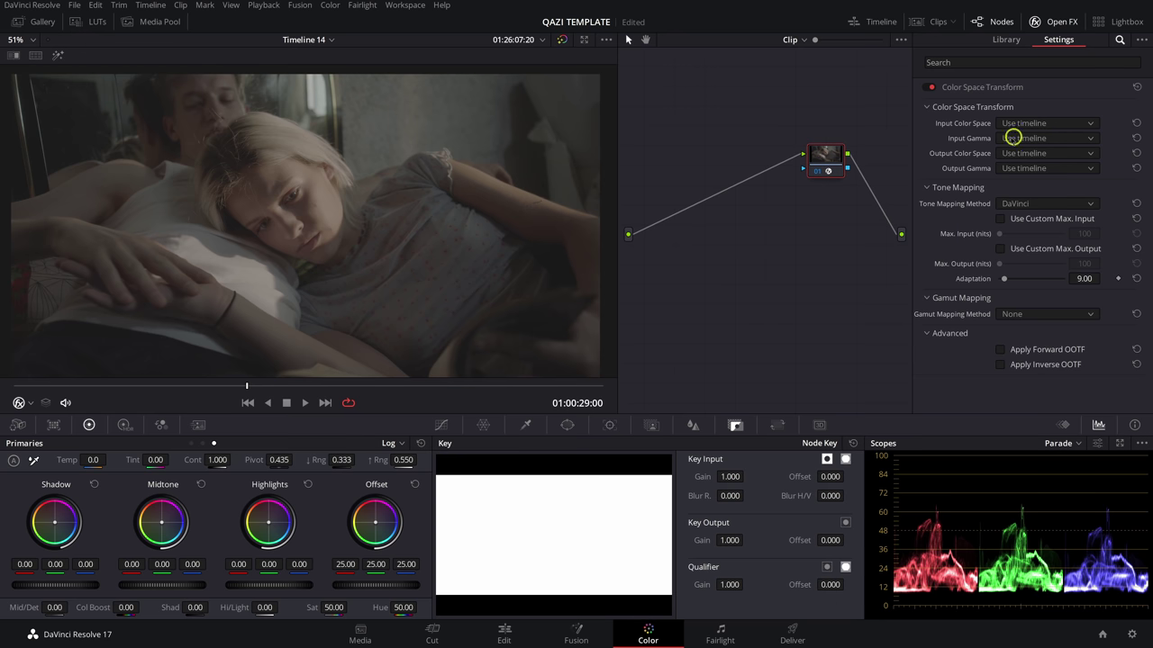
left_click(1011, 140)
left_click(1032, 198)
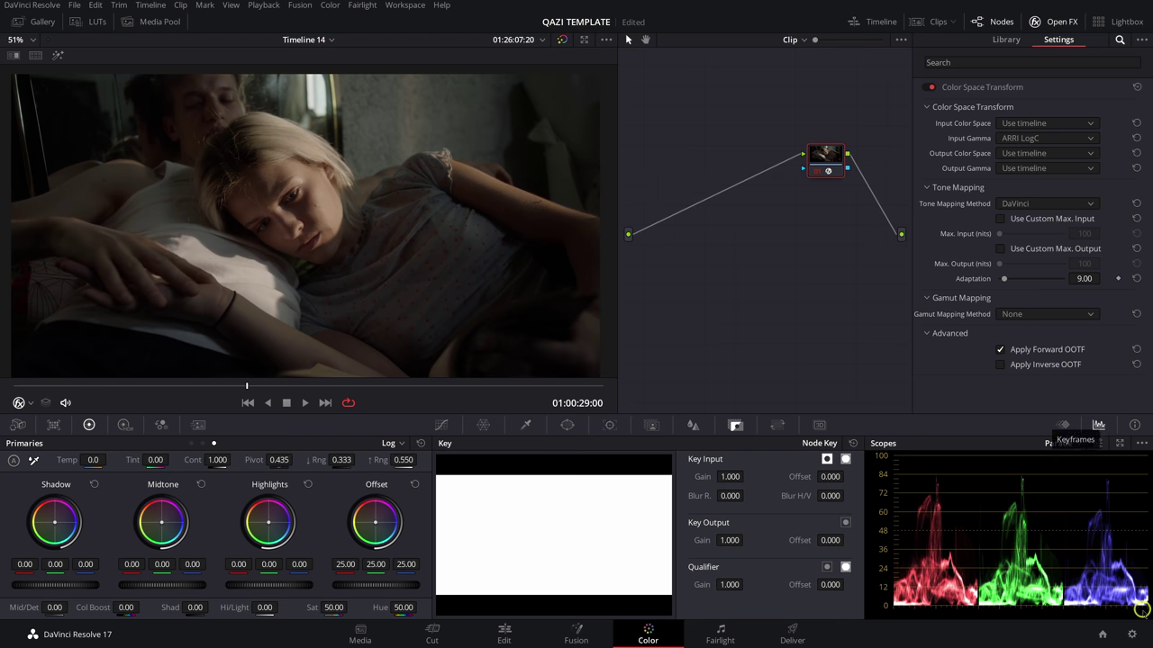
Check the timeline color space in the project's Color Management settings, leaving the settings unsaved.
left_click(1134, 639)
left_click(340, 164)
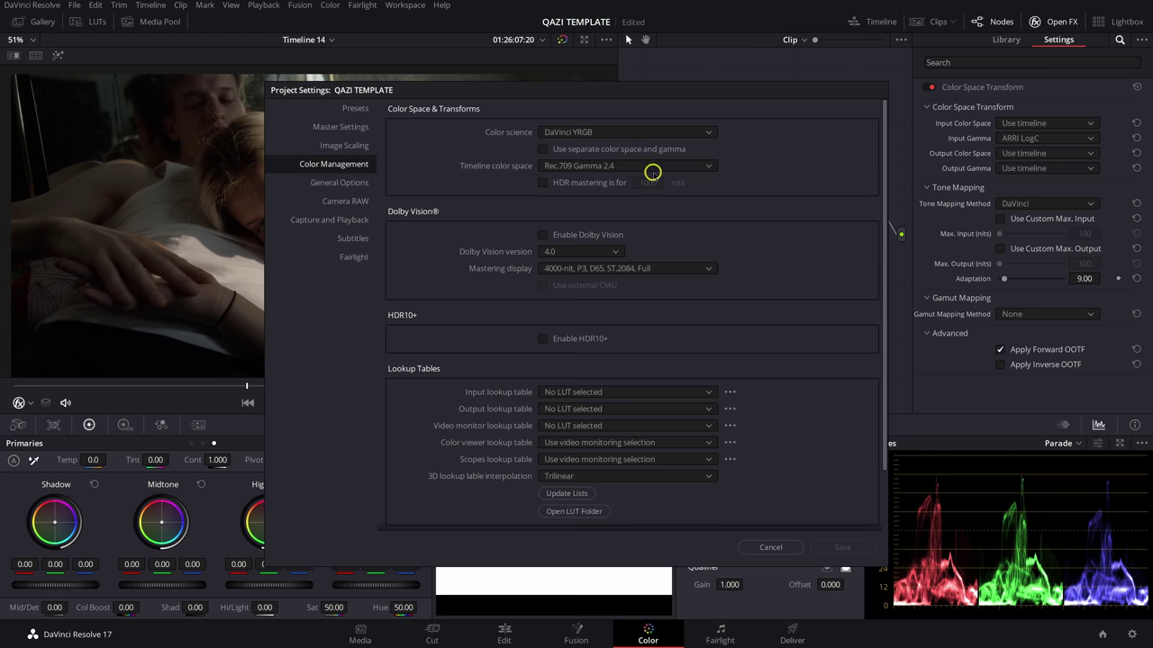
left_click(771, 547)
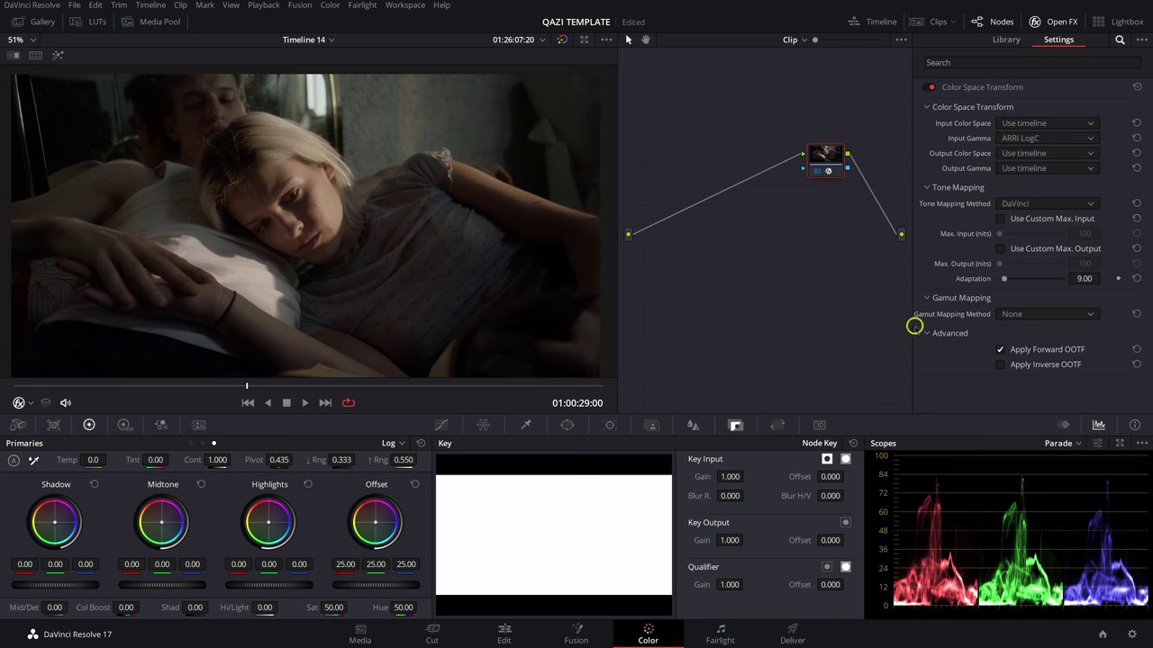
Set the output gamma of node 01's Color Space Transform to Cineon Film Log.
mouse_move(827, 156)
left_mouse_down()
mouse_move(810, 171)
mouse_move(833, 175)
left_mouse_up()
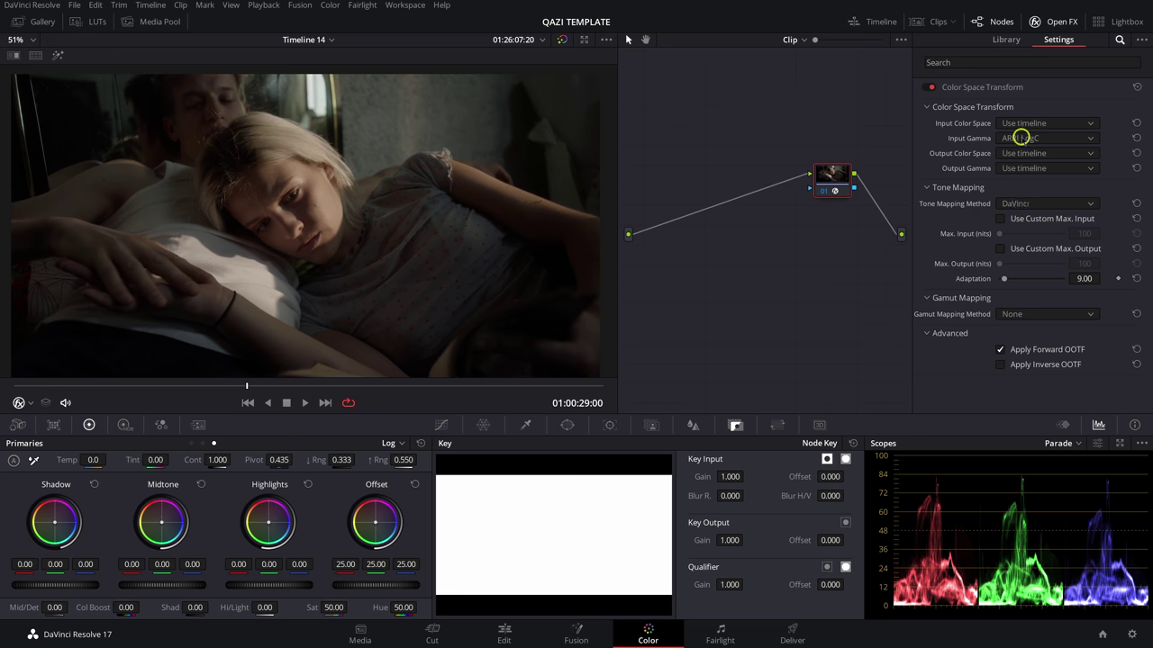
left_click(1018, 167)
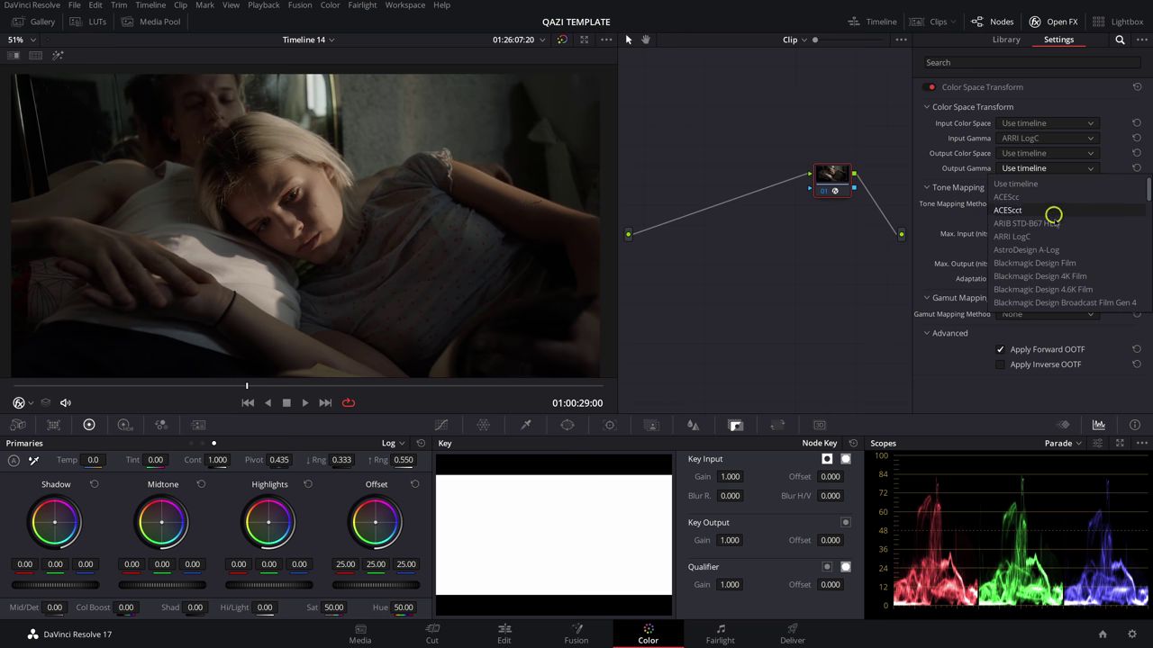
scroll(1040, 253, "down", 5)
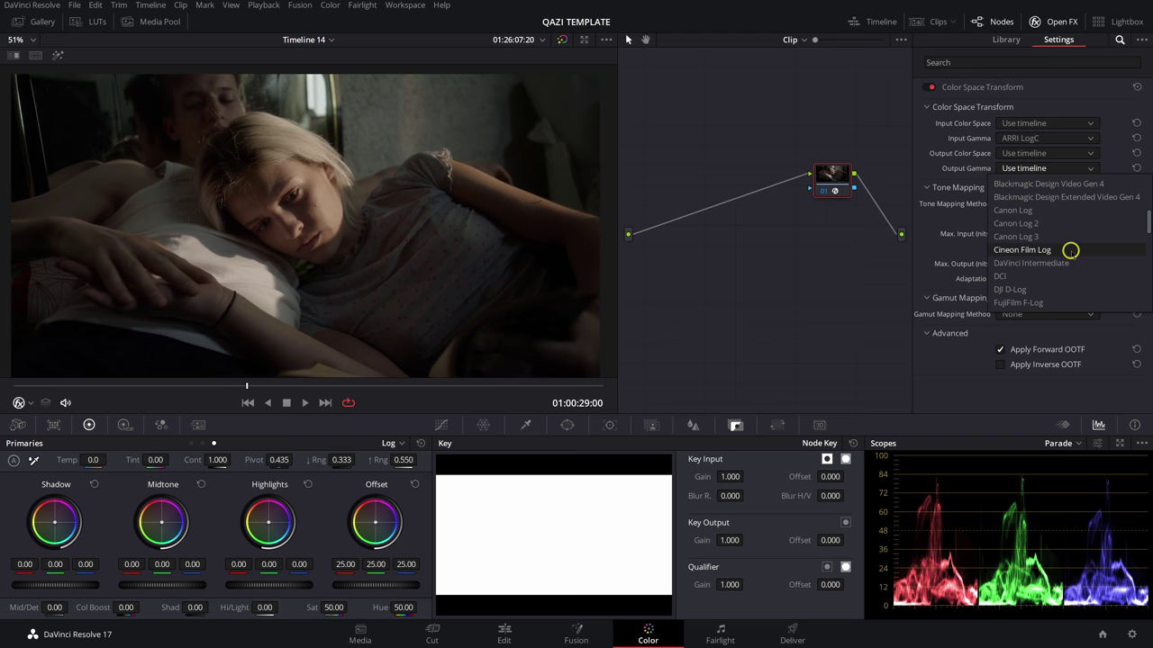
left_click(1070, 250)
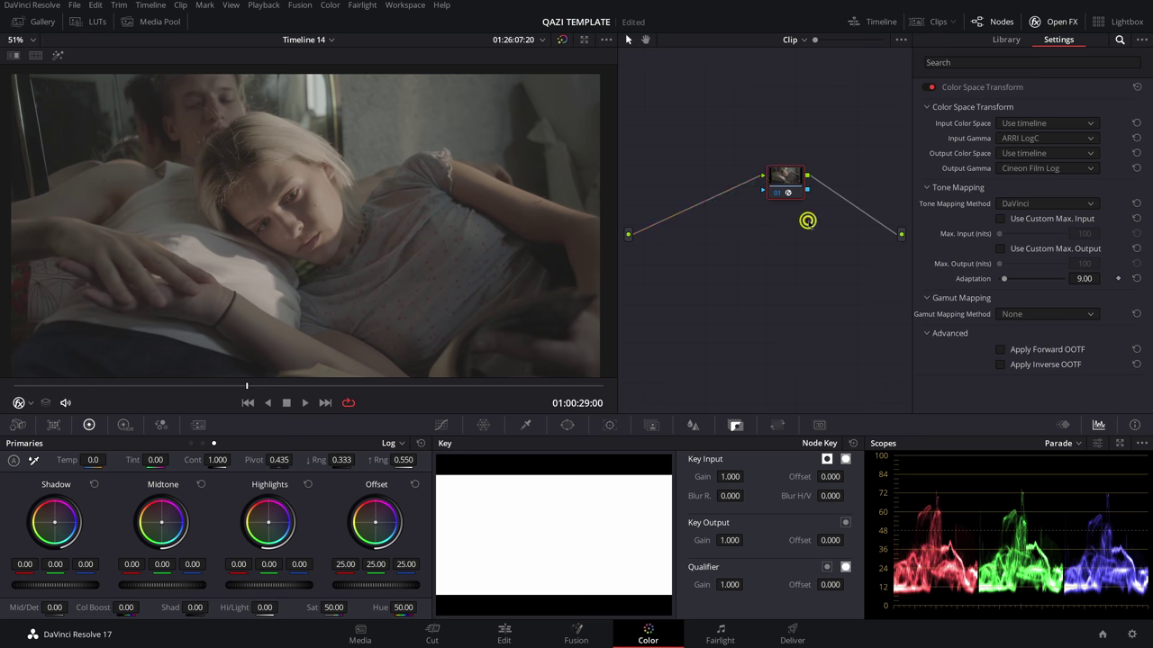
Add a serial node after node 01 and apply the Rec709 Kodak 2383 D60 film look LUT to it.
key("alt+s")
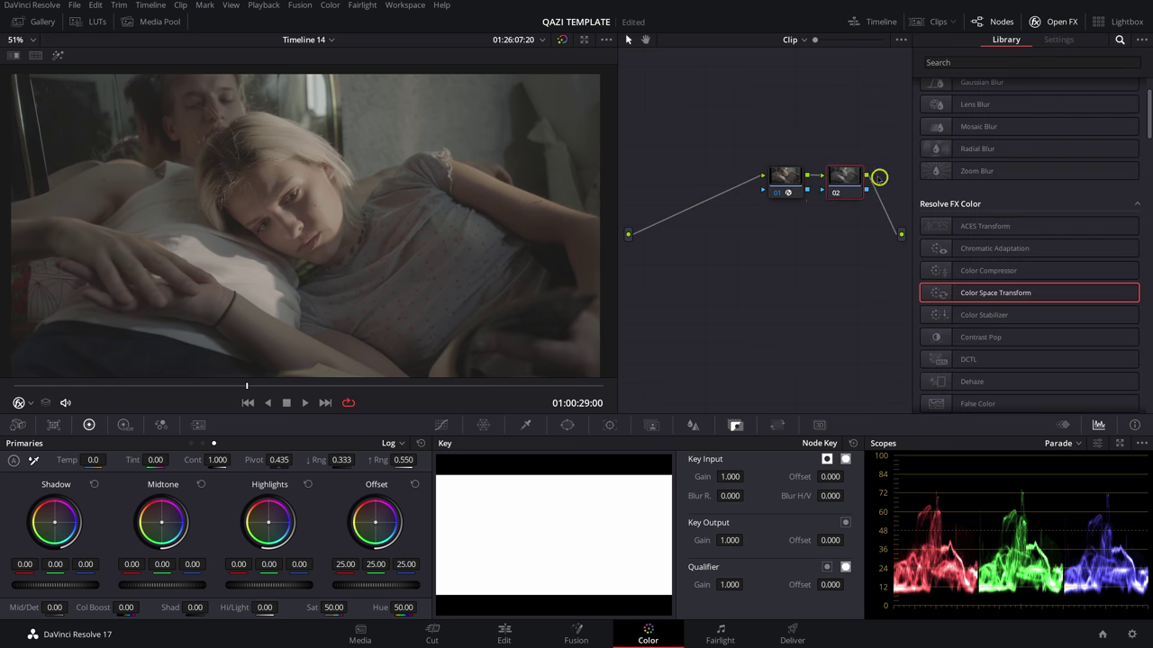
right_click(847, 178)
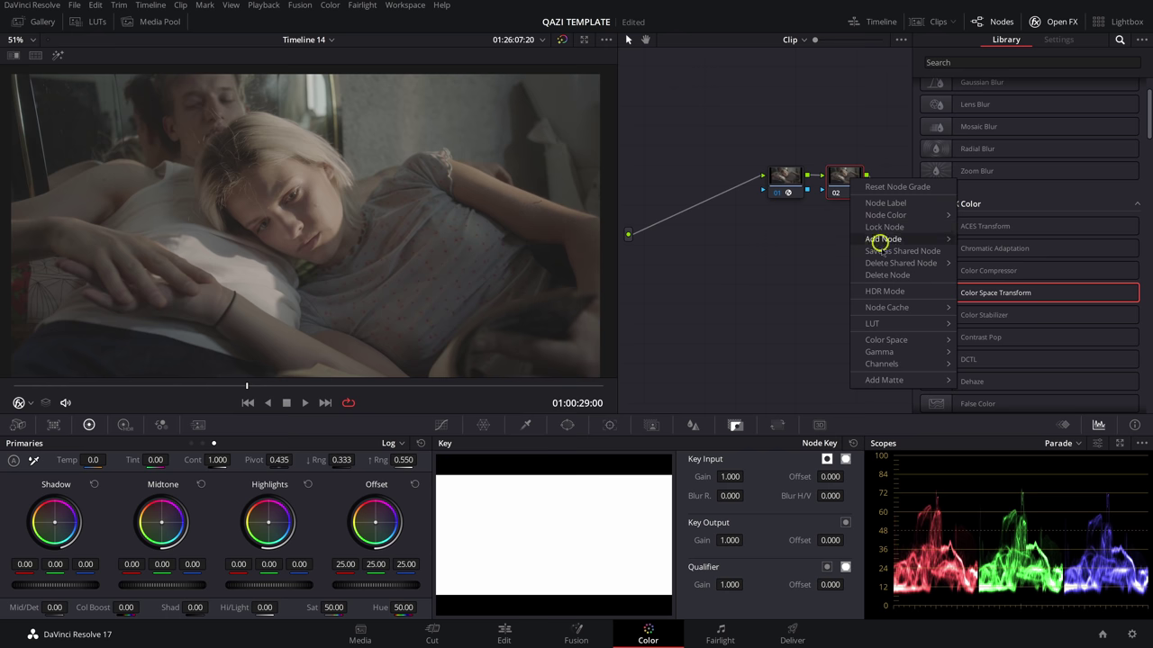
mouse_move(873, 321)
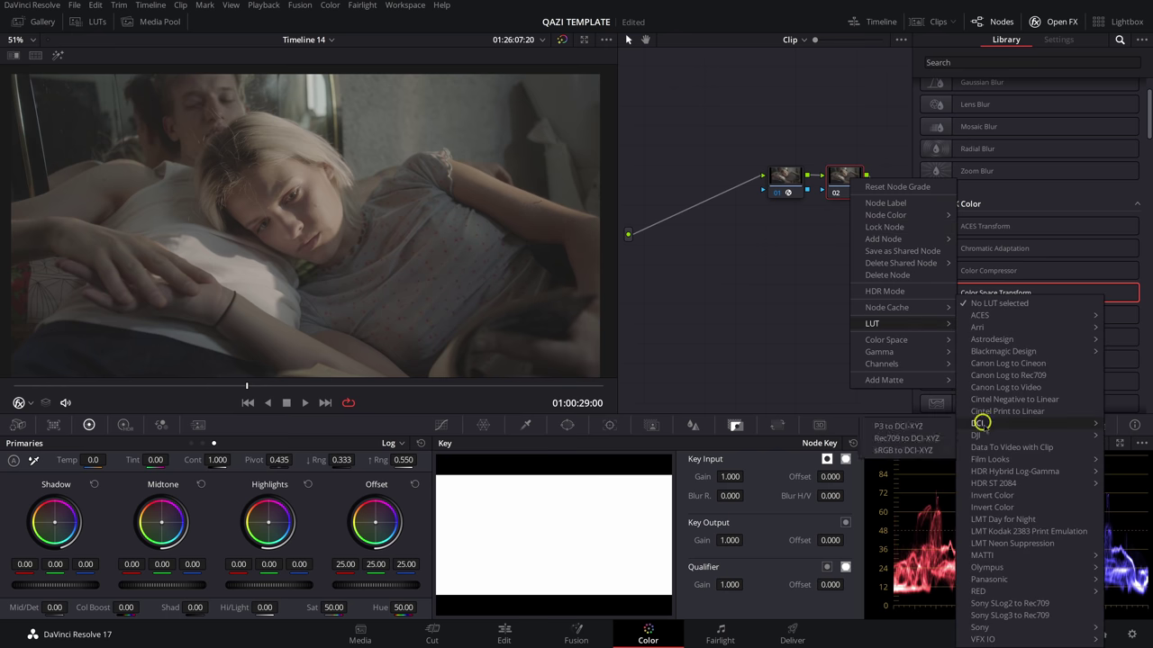
mouse_move(981, 459)
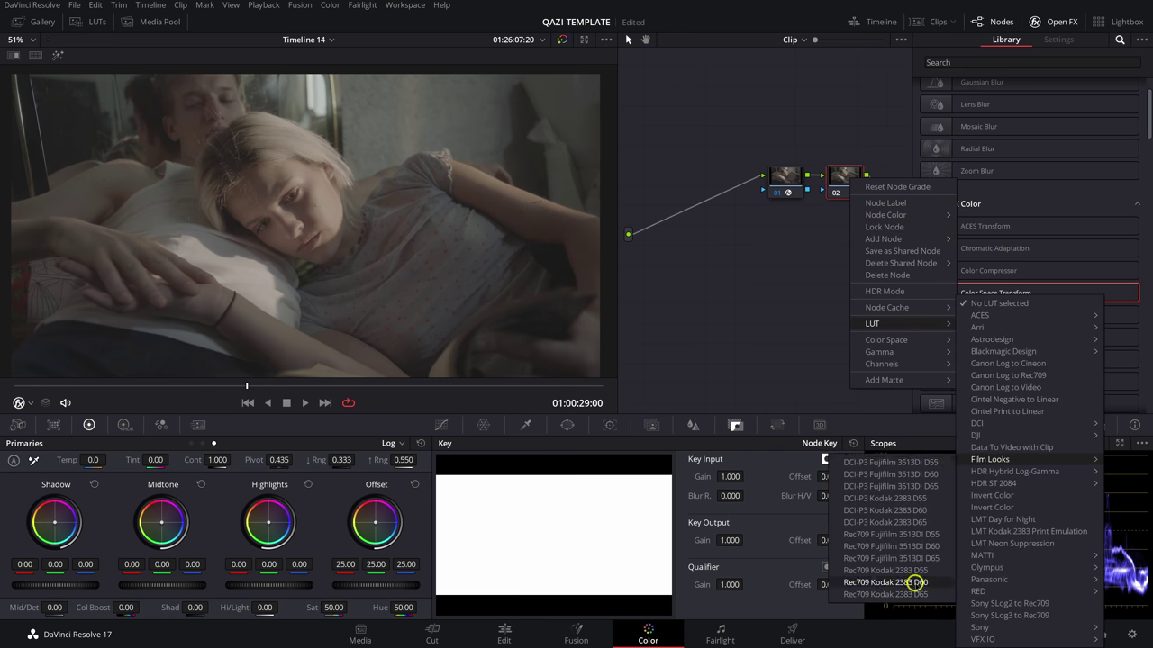
left_click(913, 583)
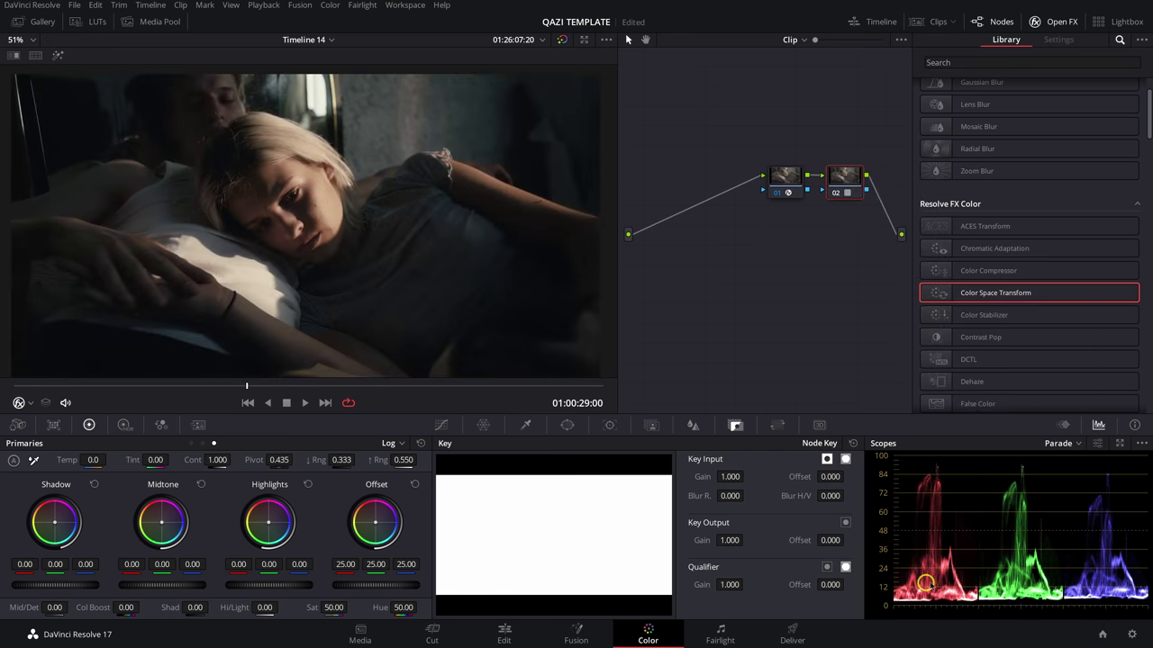
Review the available Film Looks LUT options for node 02.
right_click(851, 180)
mouse_move(914, 326)
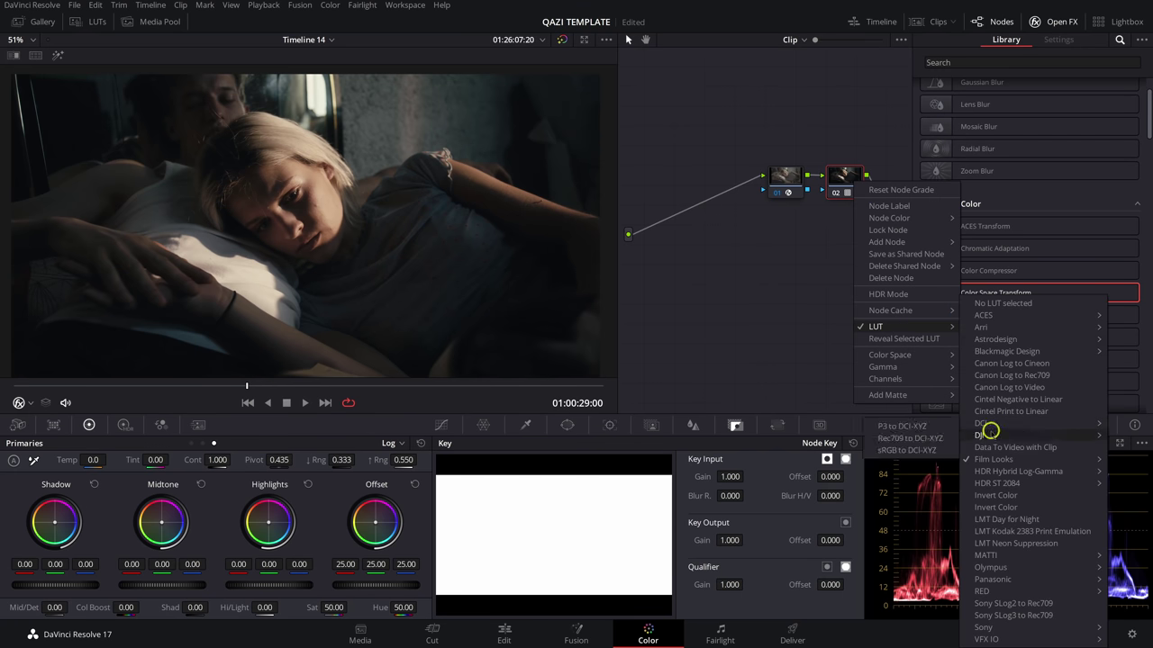
mouse_move(986, 459)
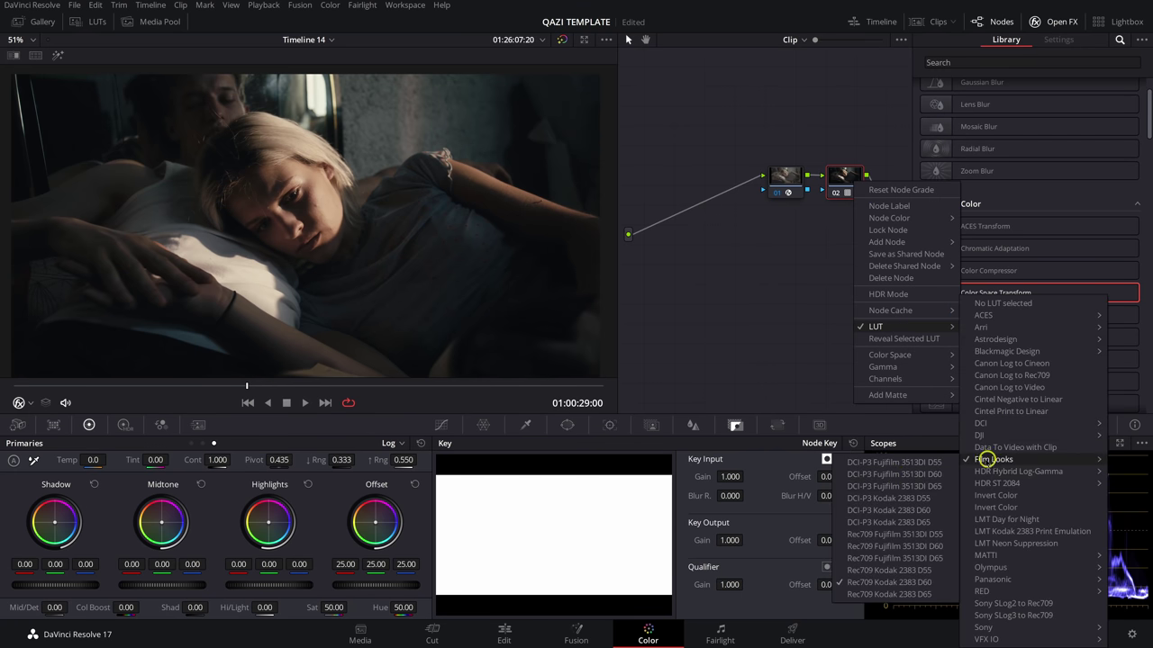
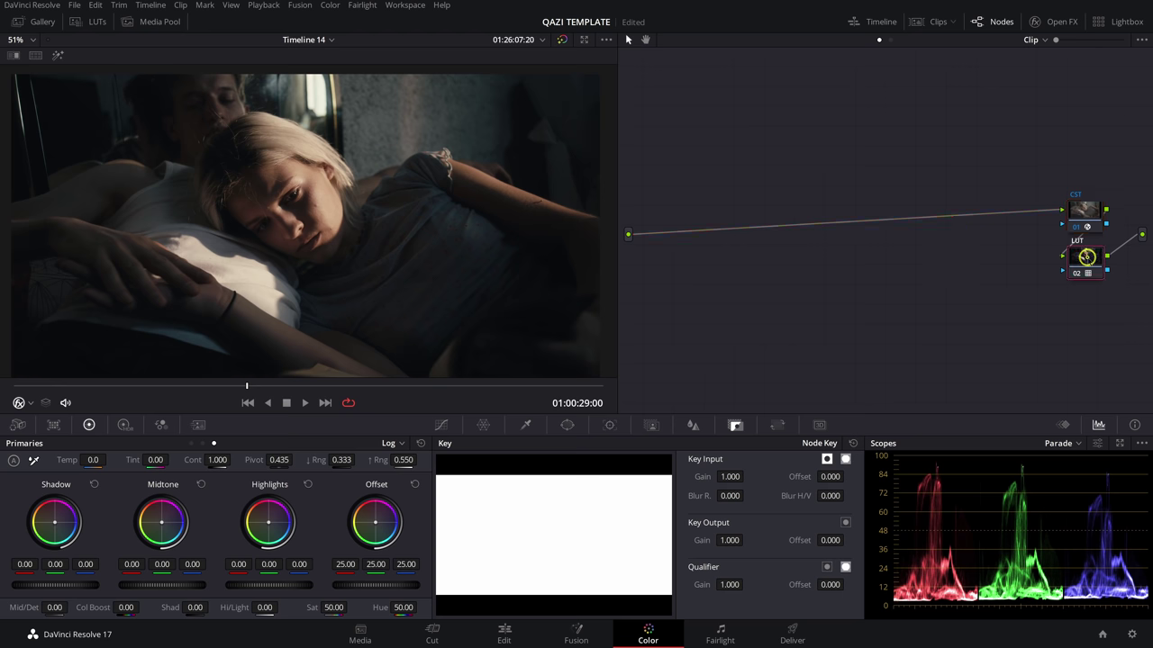
Tidy the stacked CST and LUT nodes near the output of the node graph.
left_click_drag(1085, 258, 1073, 280)
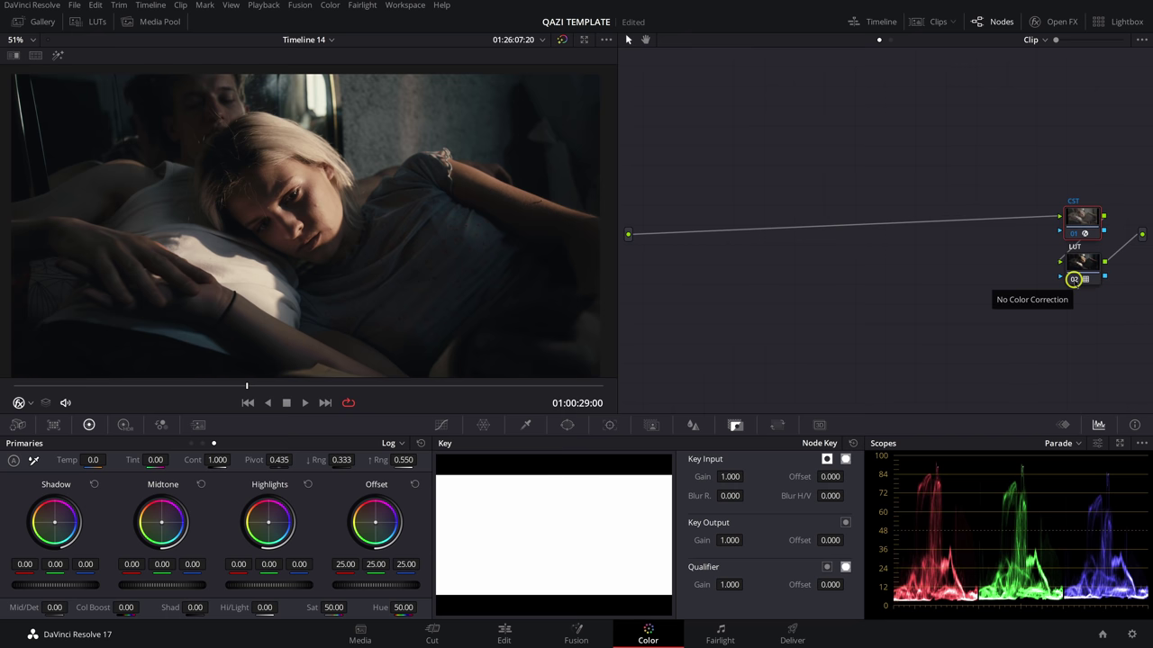
left_click_drag(1055, 146, 1092, 310)
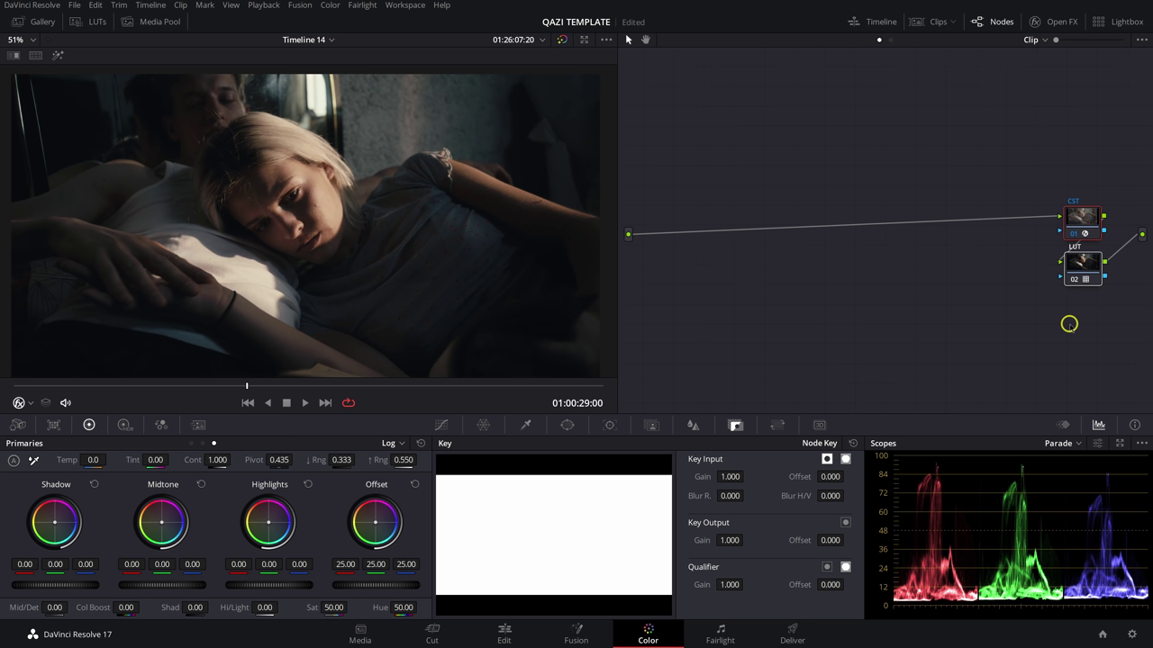
left_click(965, 340)
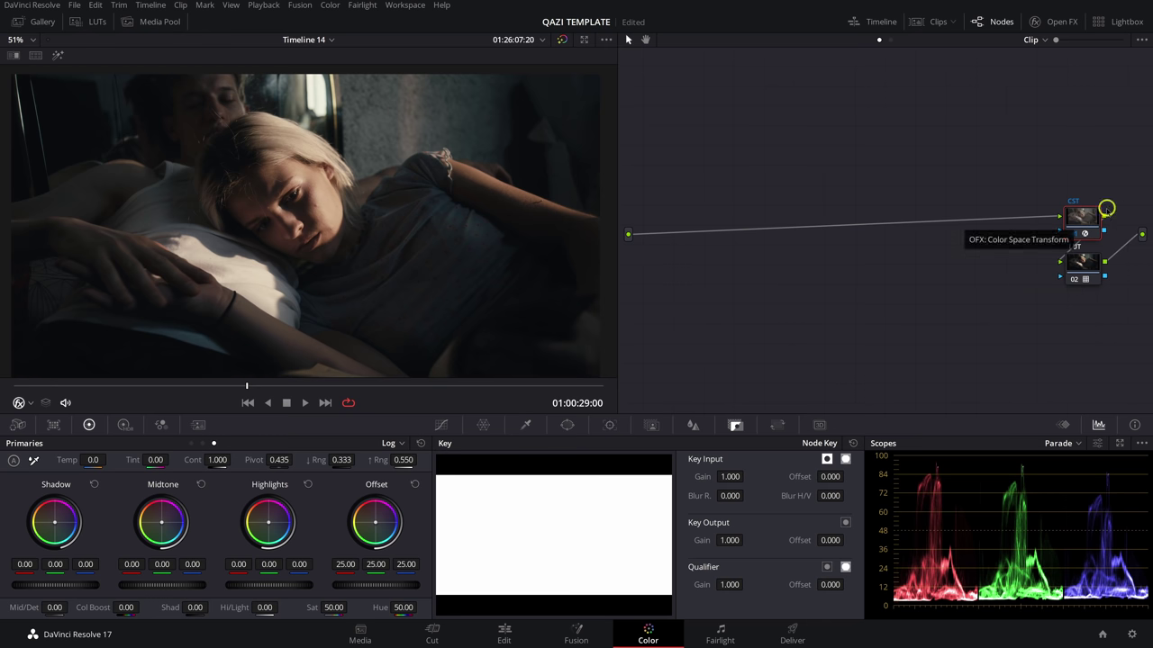
Insert a serial node before the CST node, place it near the graph's input, and label it PRIMARIES.
key("shift+s")
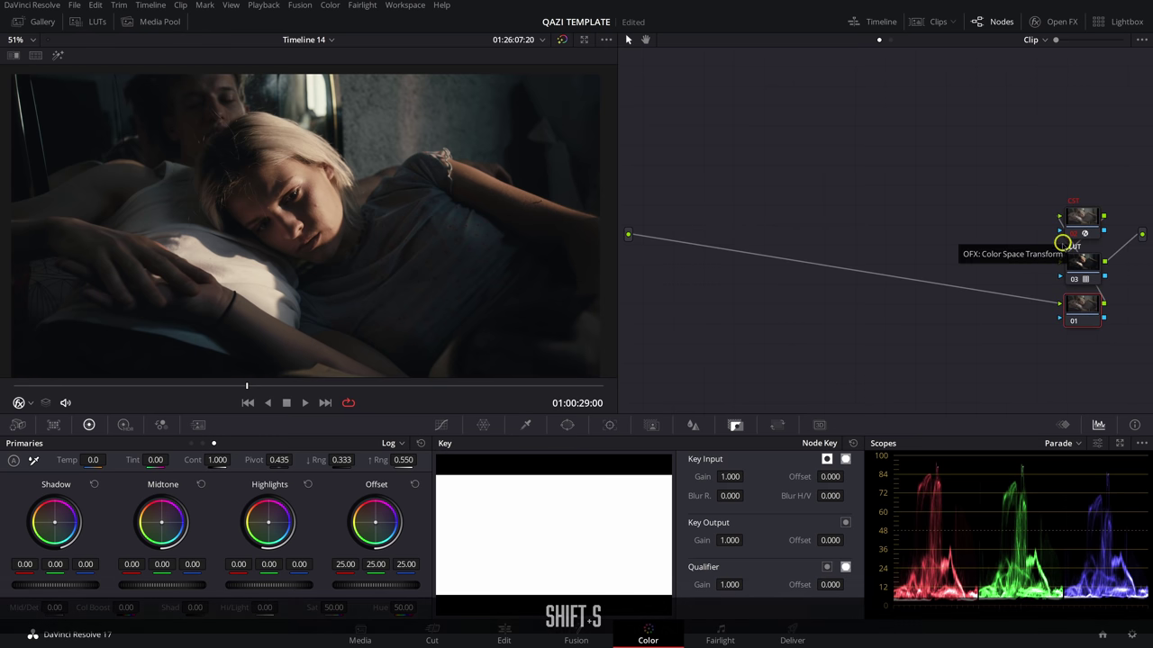
left_click_drag(1065, 319, 685, 206)
type("PR")
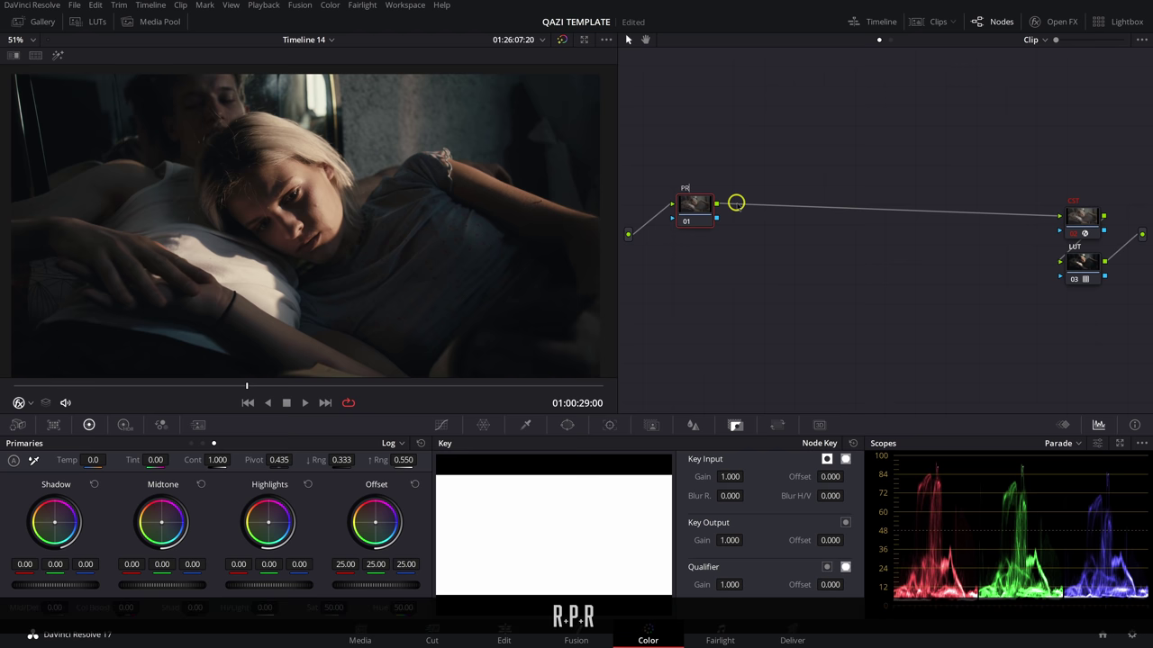
type("IMARIES")
key("Return")
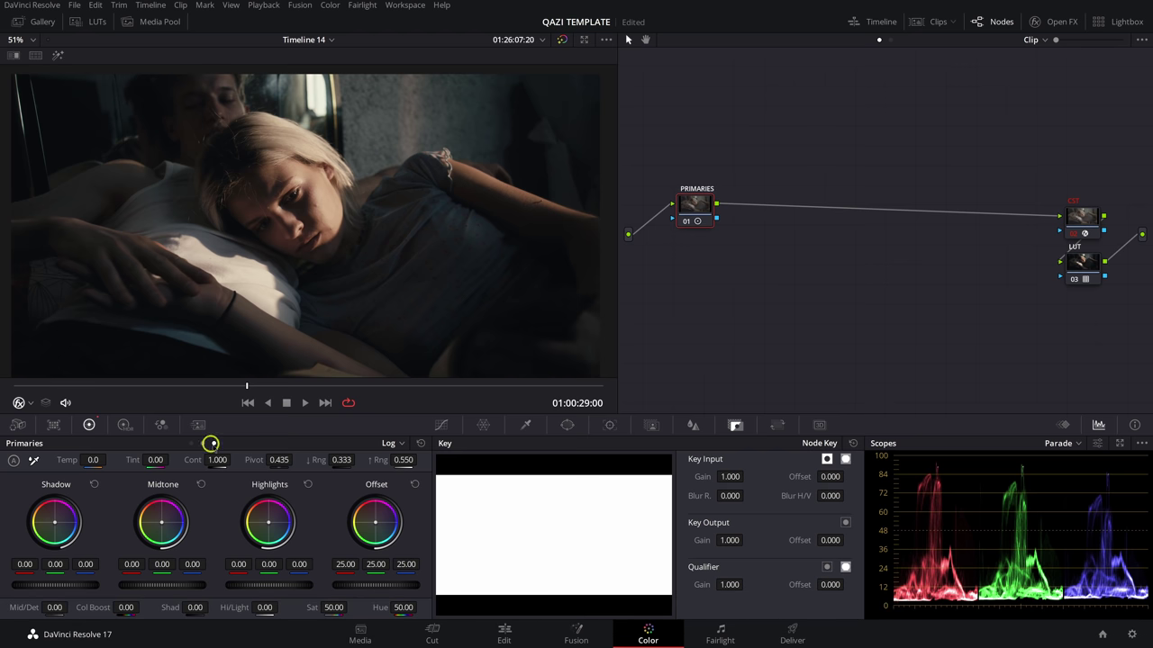
Switch the primaries controls to Wheels mode and reset the grade on the PRIMARIES node.
scroll(360, 278, "down", 3)
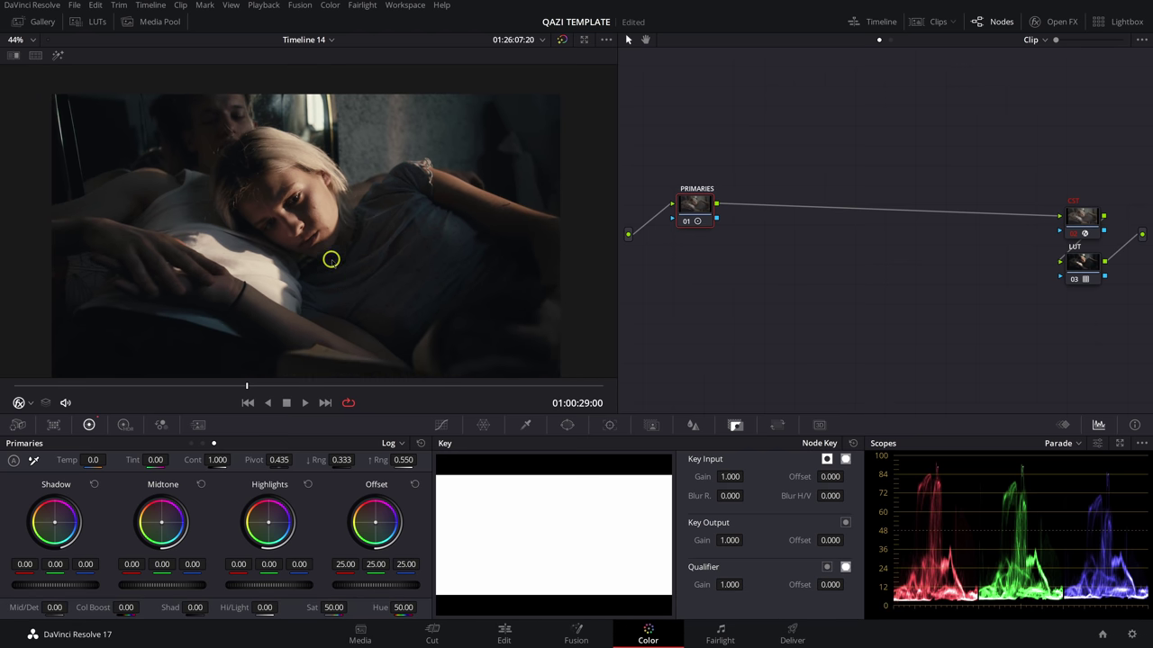
left_click_drag(325, 247, 312, 224)
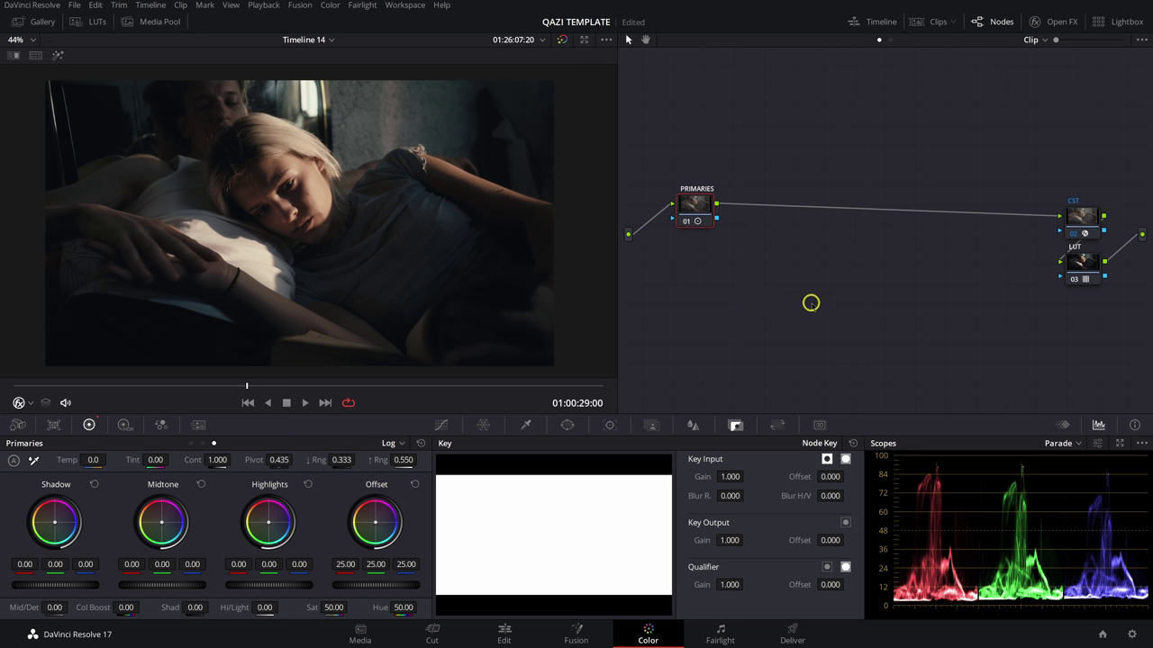
left_click_drag(700, 203, 702, 203)
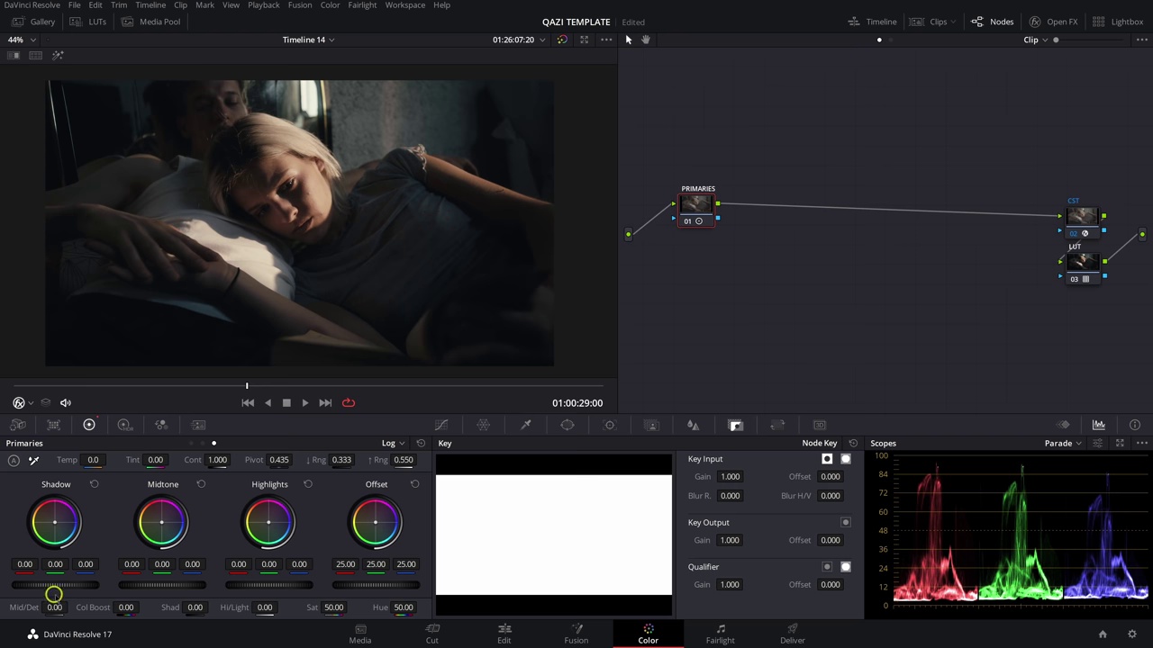
left_click(191, 443)
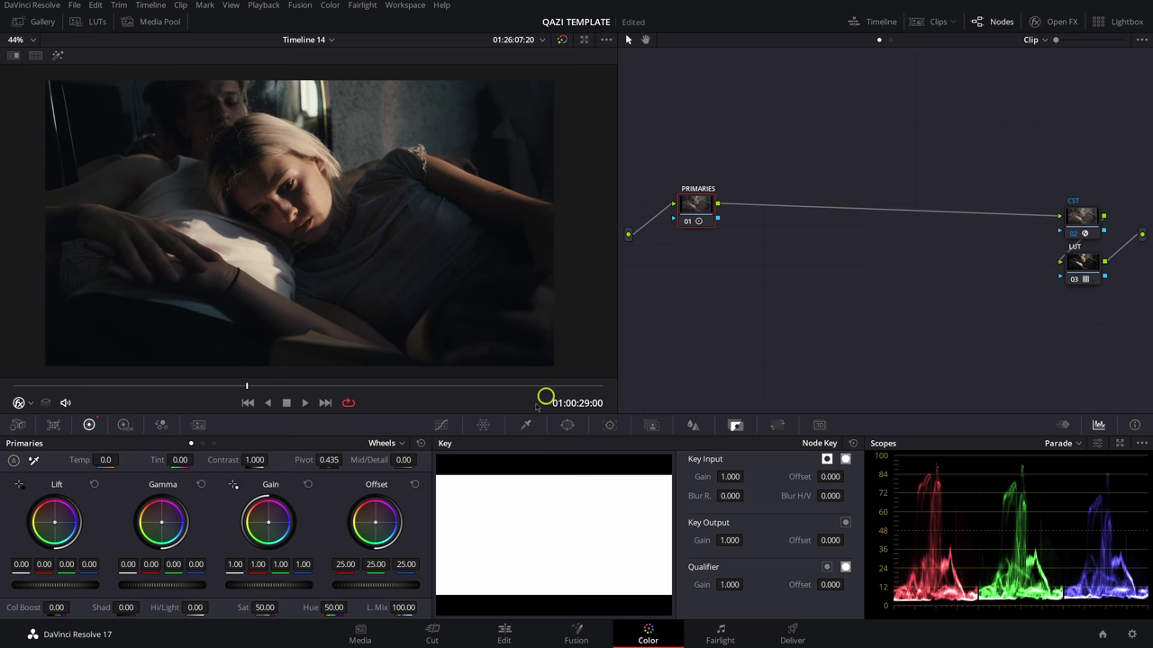
right_click(701, 203)
left_click(712, 209)
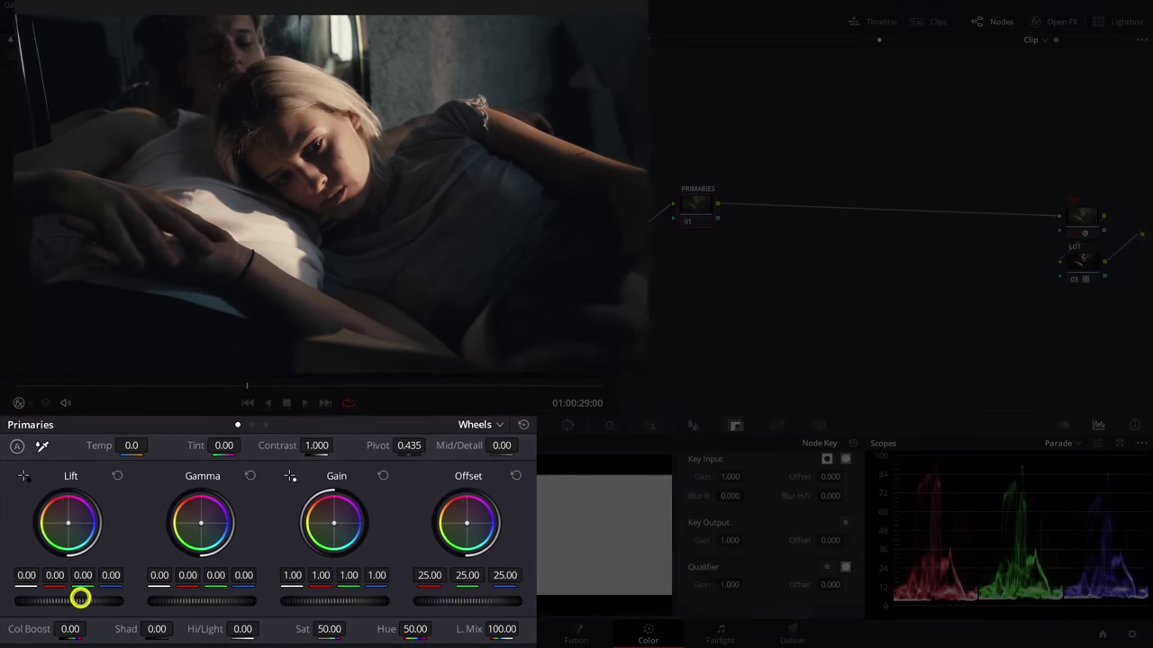
On the PRIMARIES node, set Lift and Gamma to 0.01, Gain to 1.01, Highlights to -21 and Shadows to 12.
left_click_drag(61, 584, 202, 603)
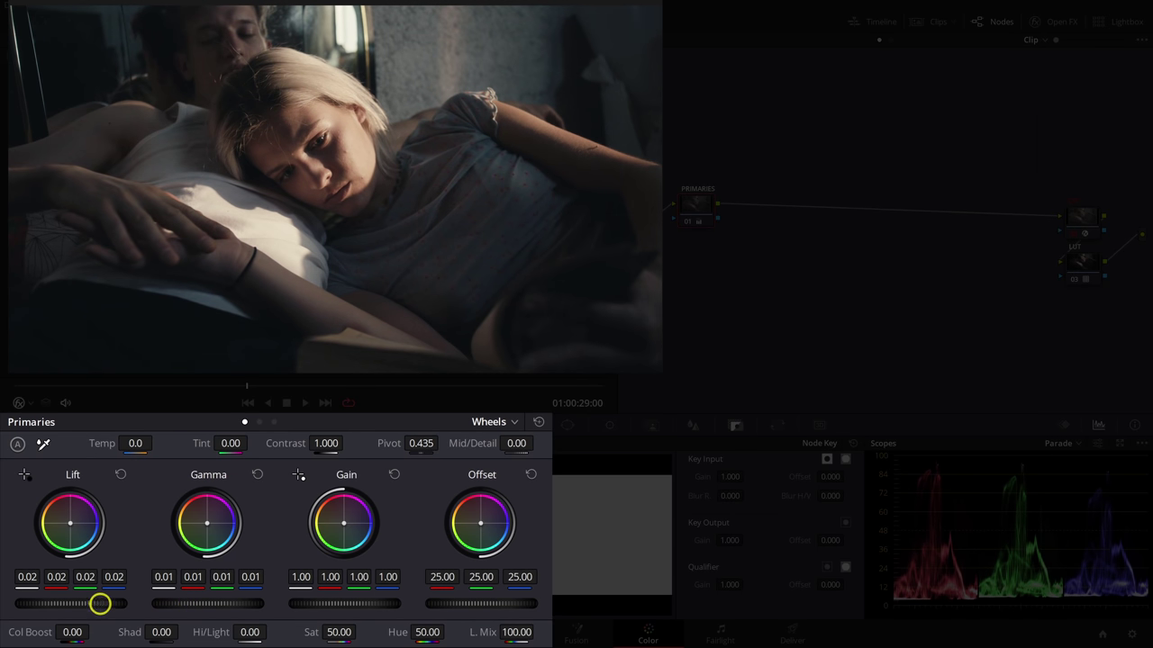
left_click_drag(82, 604, 62, 602)
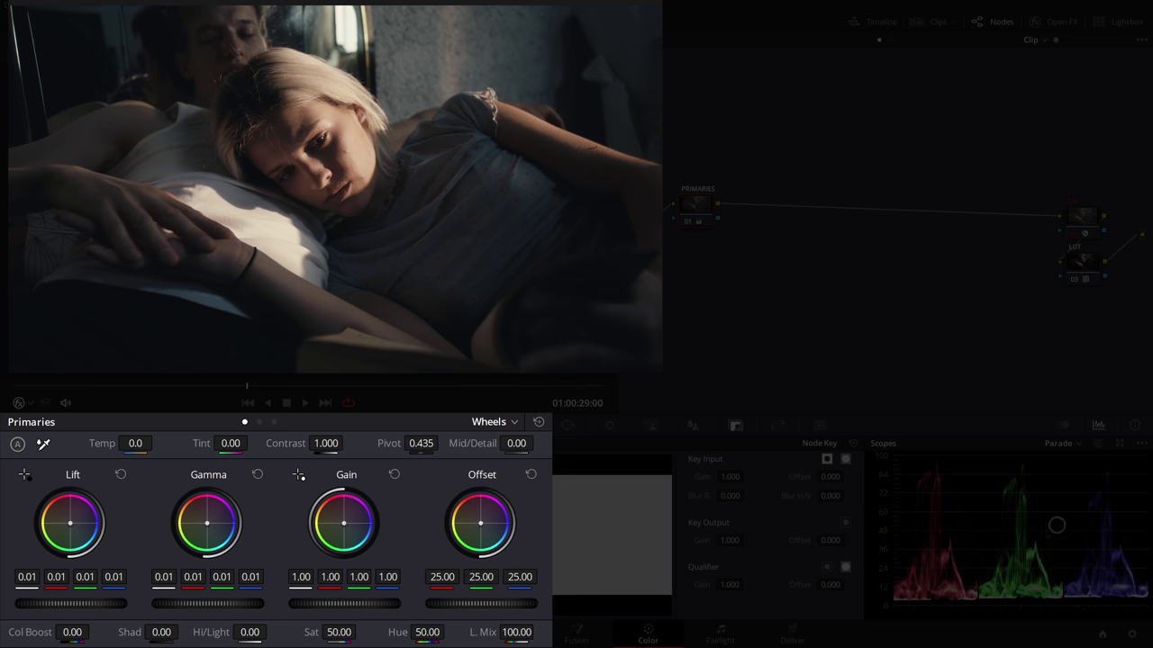
mouse_move(347, 601)
left_mouse_down()
mouse_move(314, 609)
mouse_move(352, 610)
mouse_move(287, 608)
mouse_move(351, 615)
mouse_move(333, 615)
left_mouse_up()
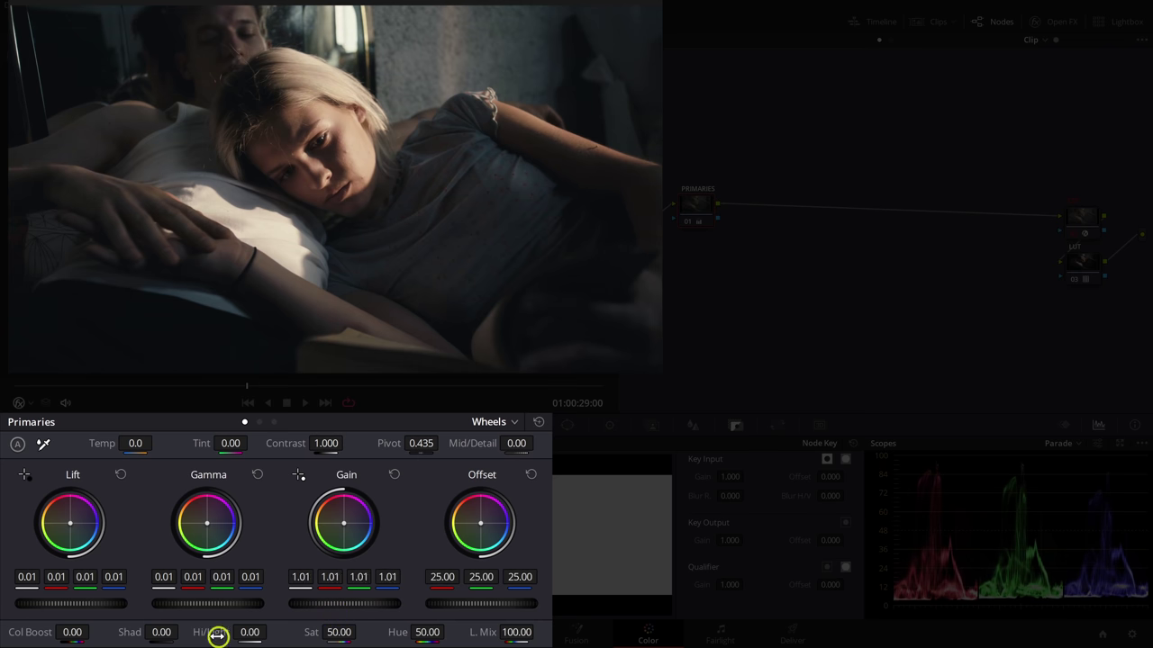
left_click_drag(219, 633, 180, 633)
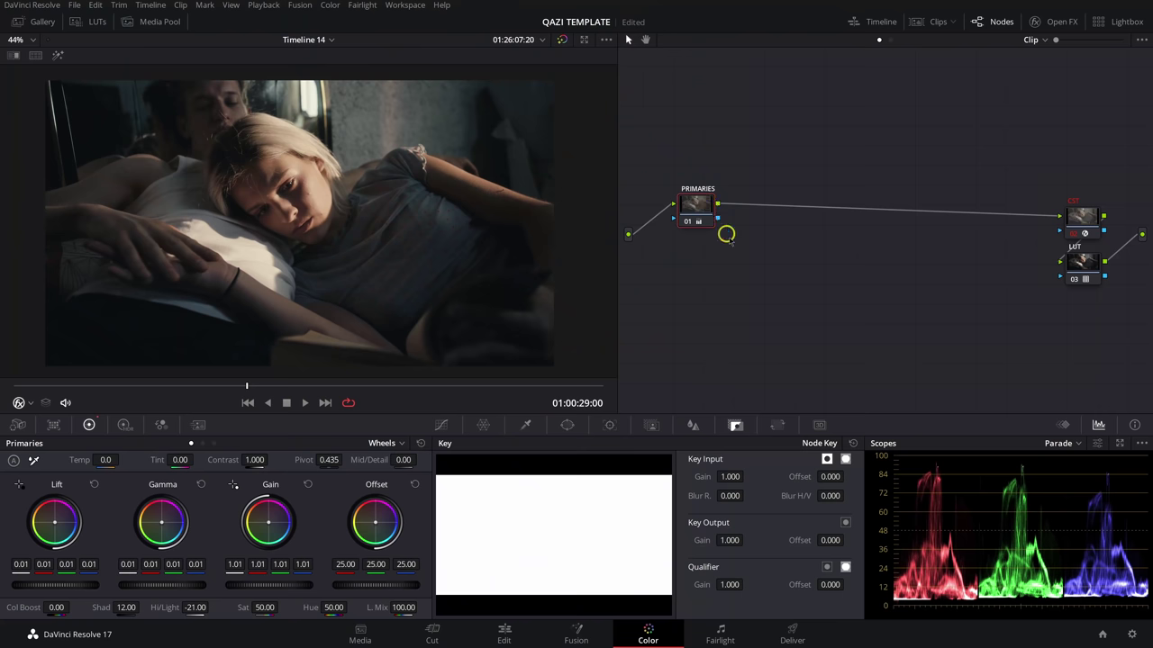
Add a serial node after the PRIMARIES node and label it SAT.
key("alt+s")
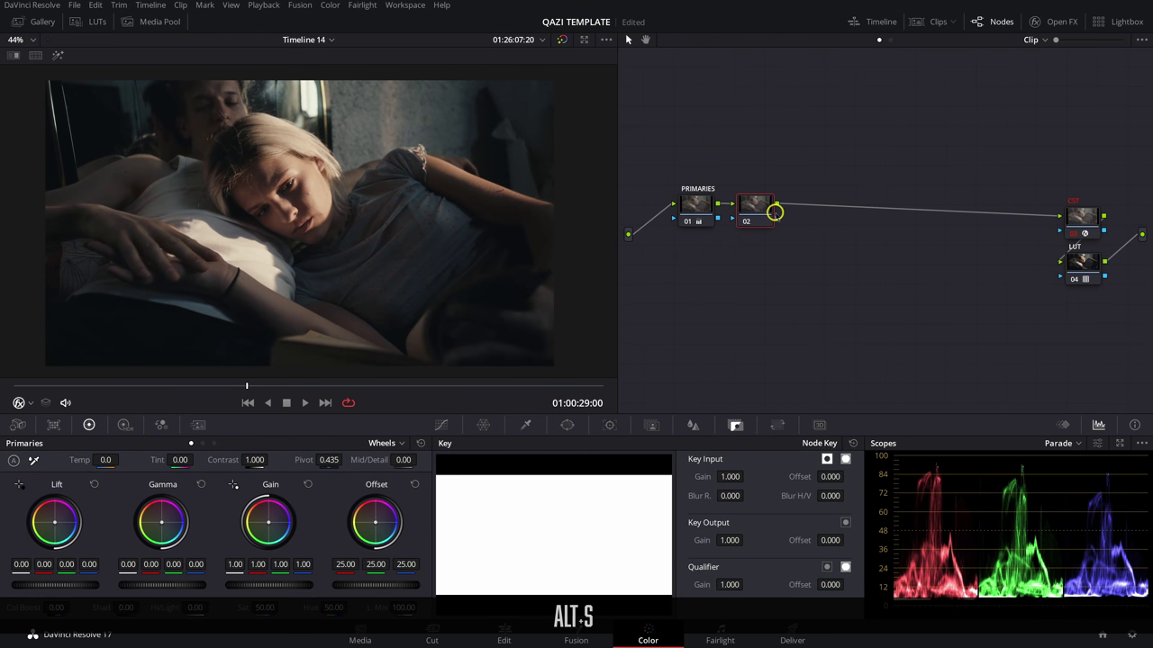
type("AT")
key("Return")
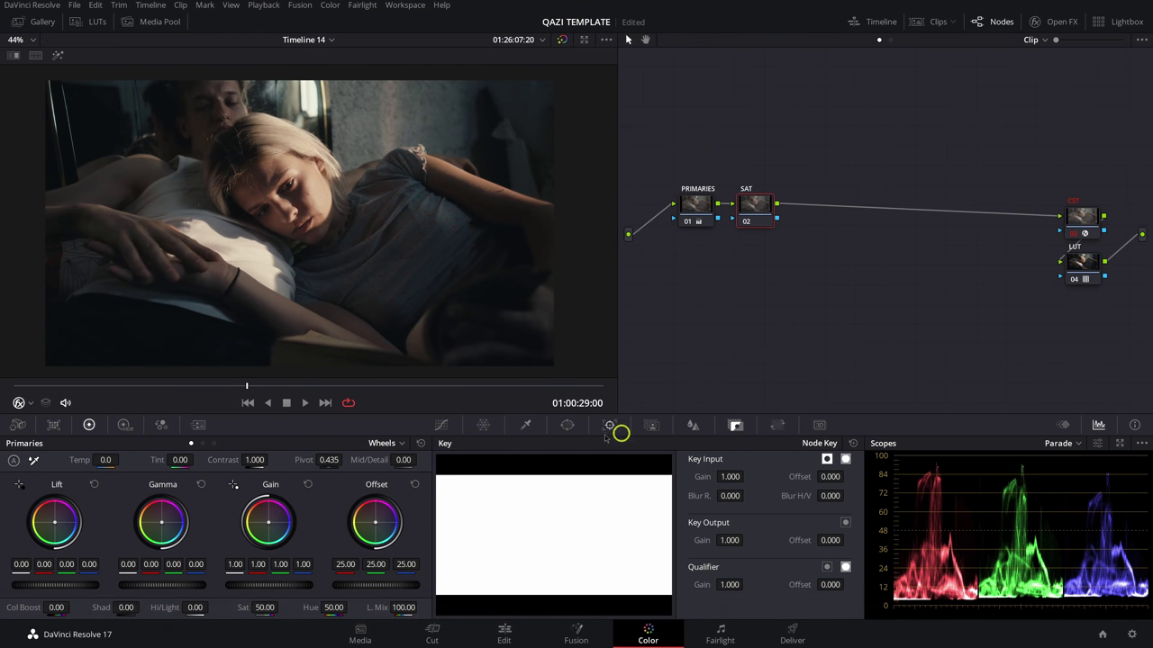
In the SAT node's RGB Mixer, set red in Red Output, green in Green Output and blue in Blue Output to 2.00 each.
left_click(160, 428)
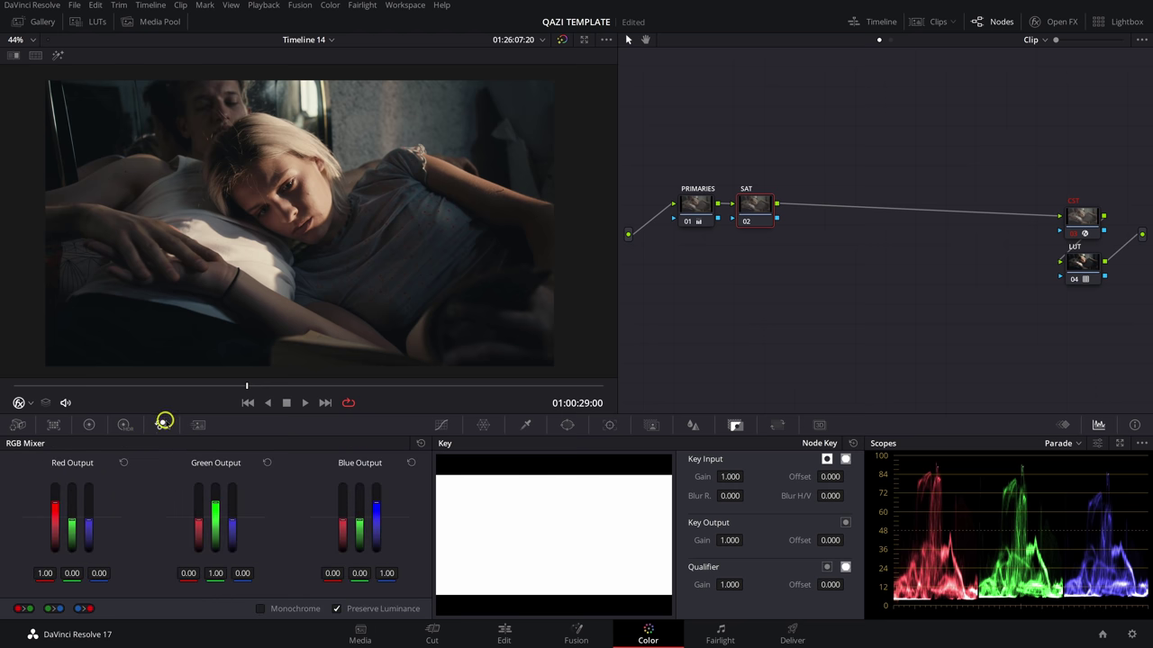
left_click_drag(55, 510, 58, 444)
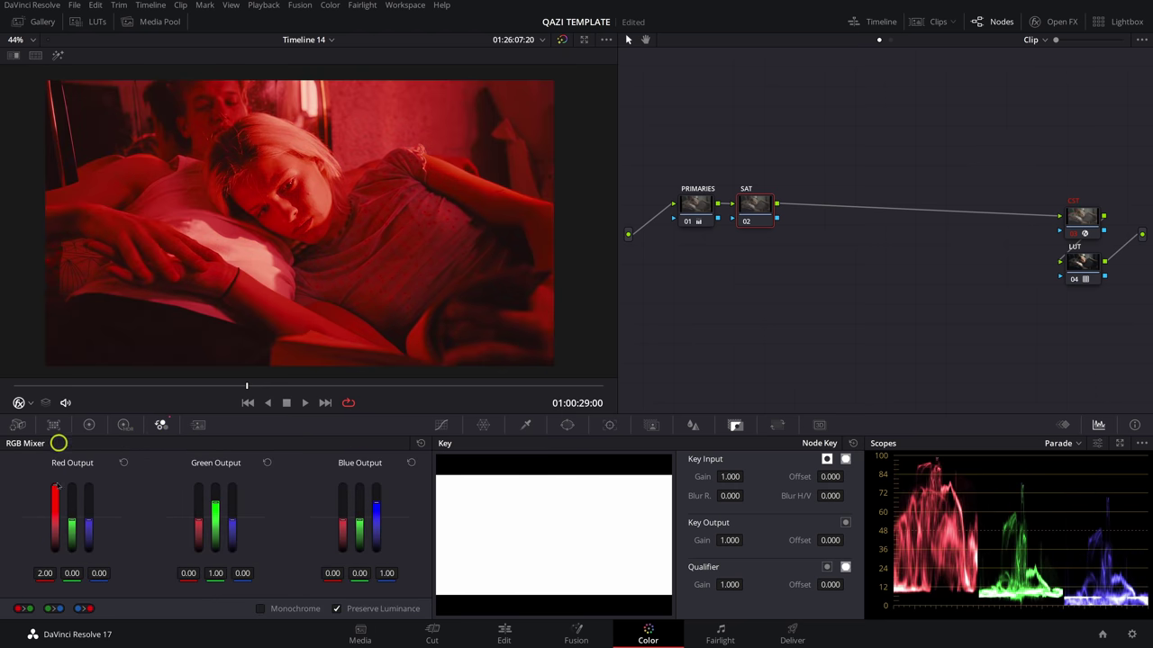
left_click_drag(217, 503, 220, 468)
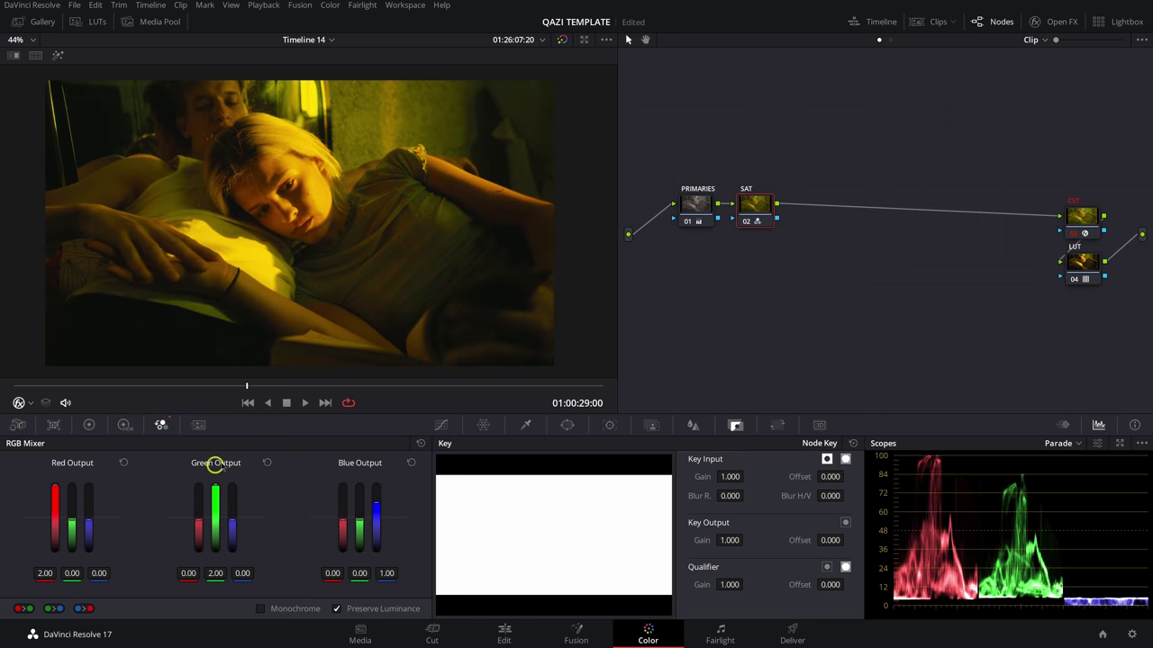
left_click_drag(378, 496, 378, 435)
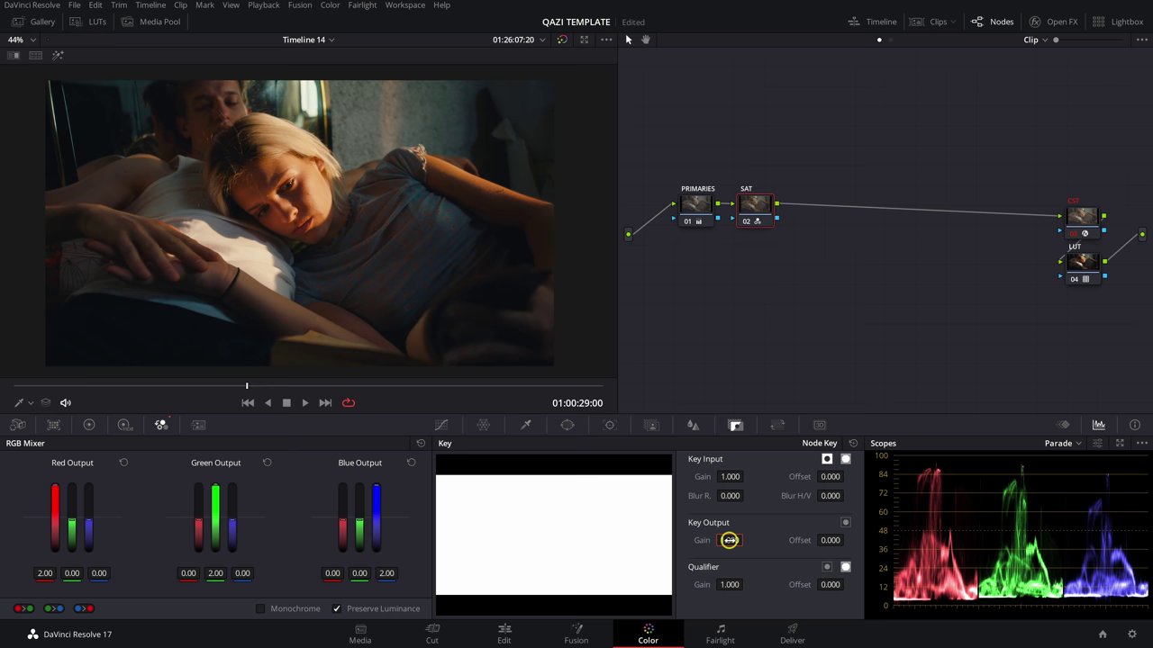
Set the SAT node's key output gain to 0.5 and line the node up beside PRIMARIES.
type(".5")
key("Return")
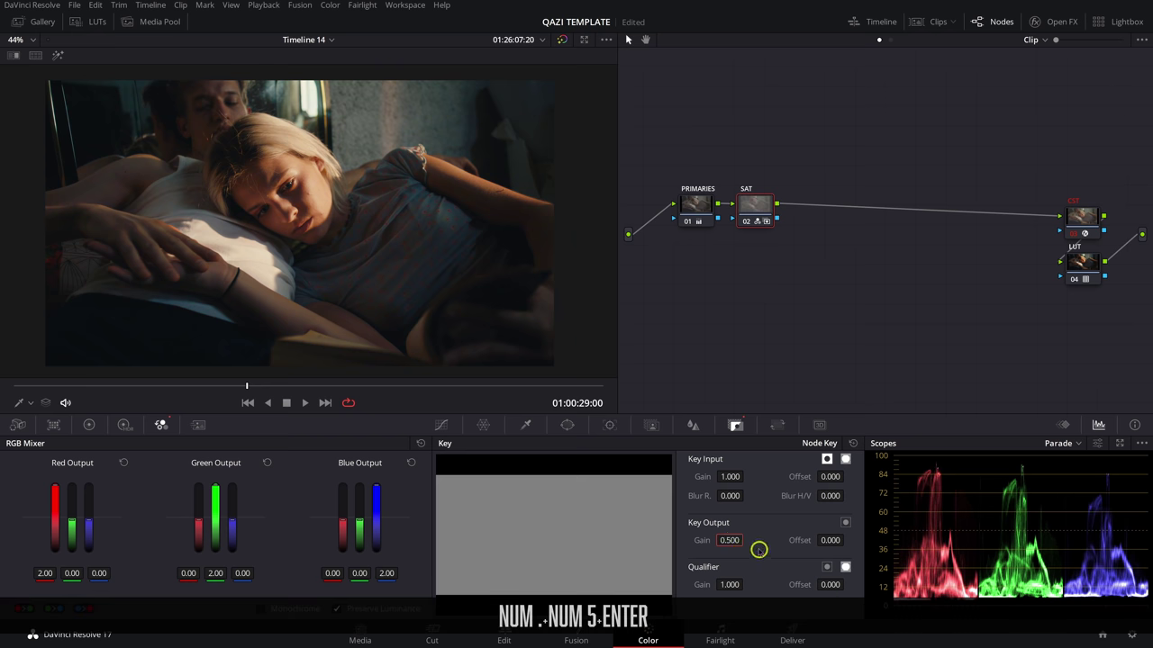
left_click_drag(755, 215, 754, 211)
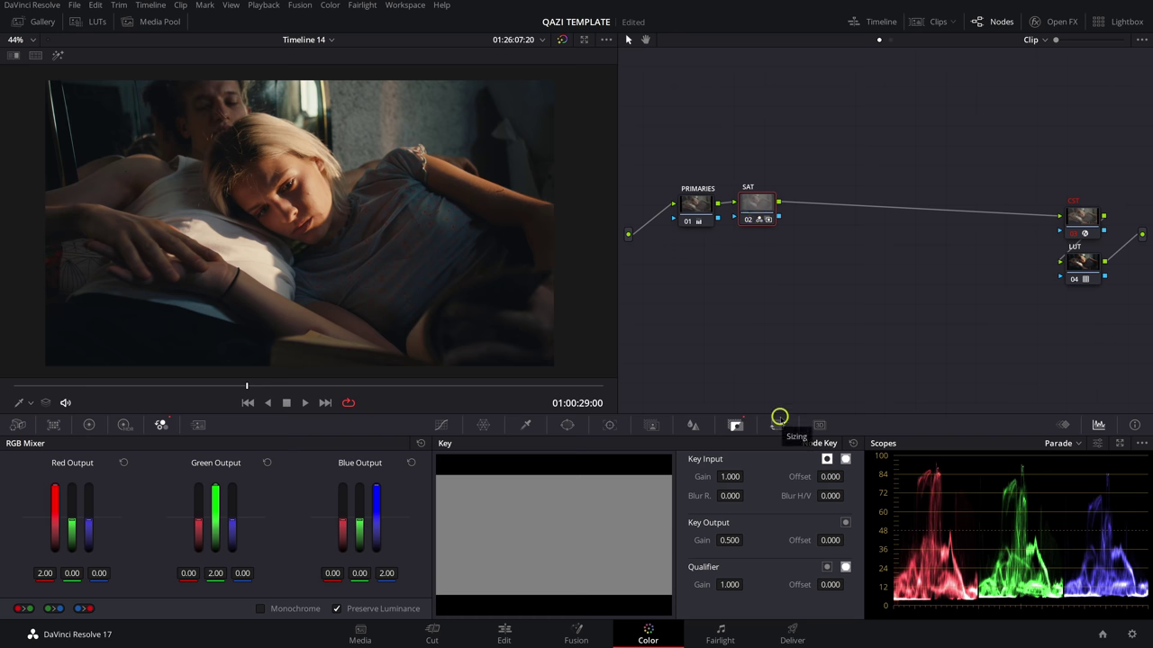
left_click_drag(752, 209, 747, 209)
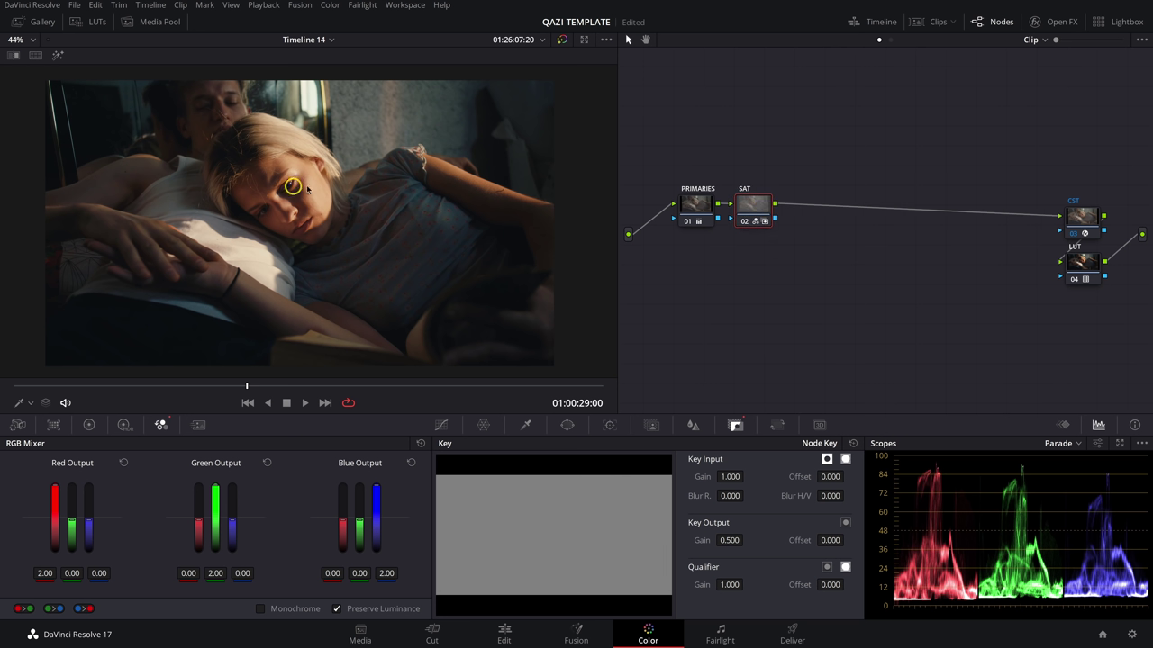
Scrub through the clip to check the grade on other frames, stopping at 01:00:29:10.
left_click(262, 384)
left_click_drag(262, 383, 235, 391)
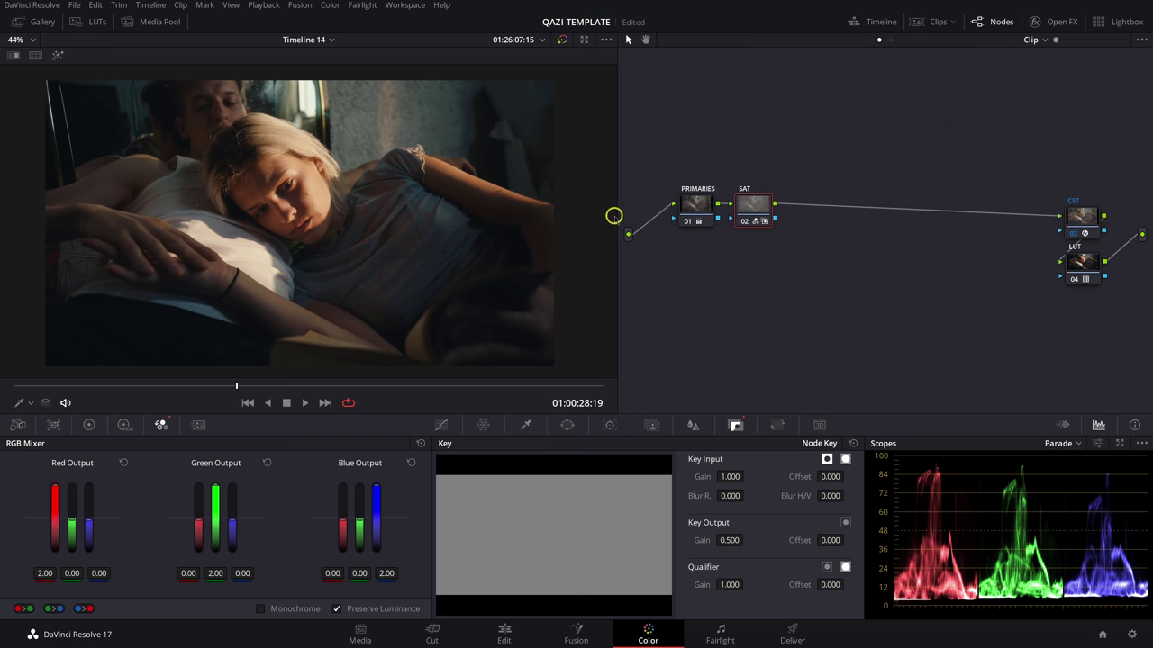
left_click(267, 387)
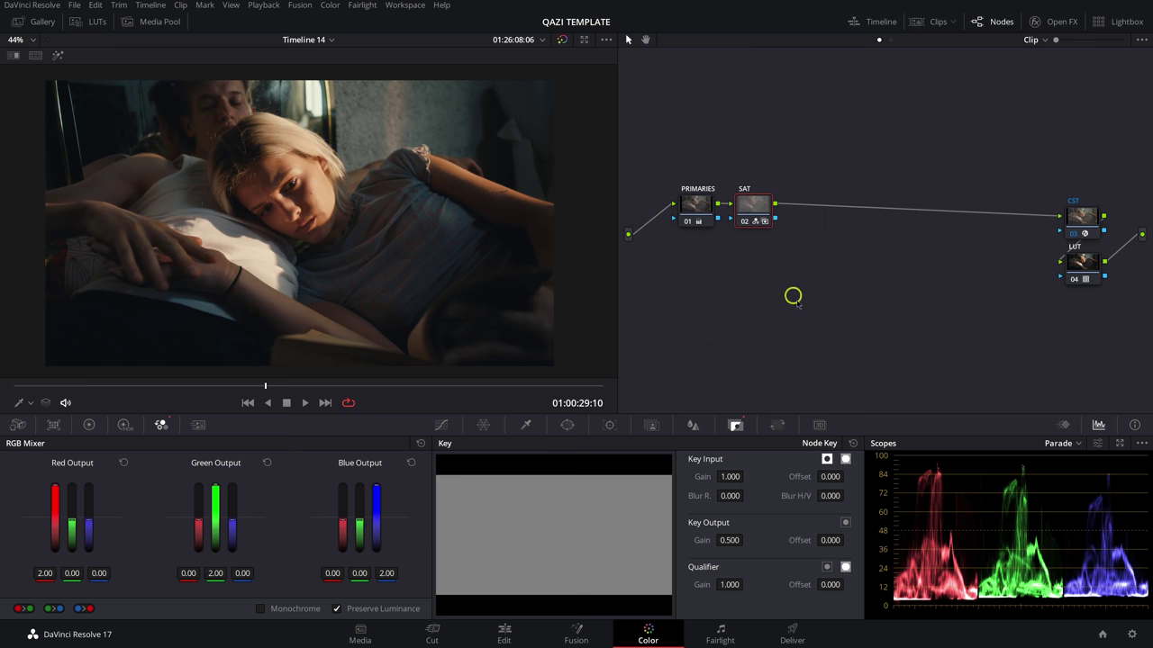
Add a serial node after SAT, place it below PRIMARIES, and apply the Gaussian Blur effect to it.
key("alt+s")
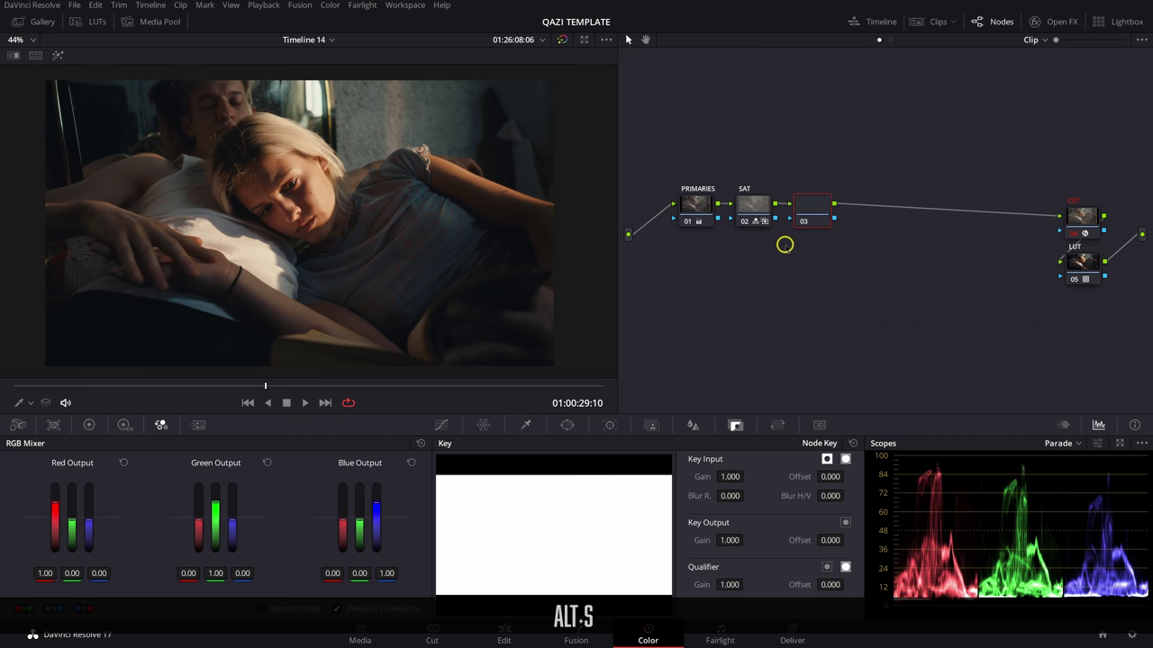
left_click_drag(828, 200, 701, 259)
left_click(1056, 22)
scroll(996, 265, "up", 4)
left_click_drag(997, 155, 648, 252)
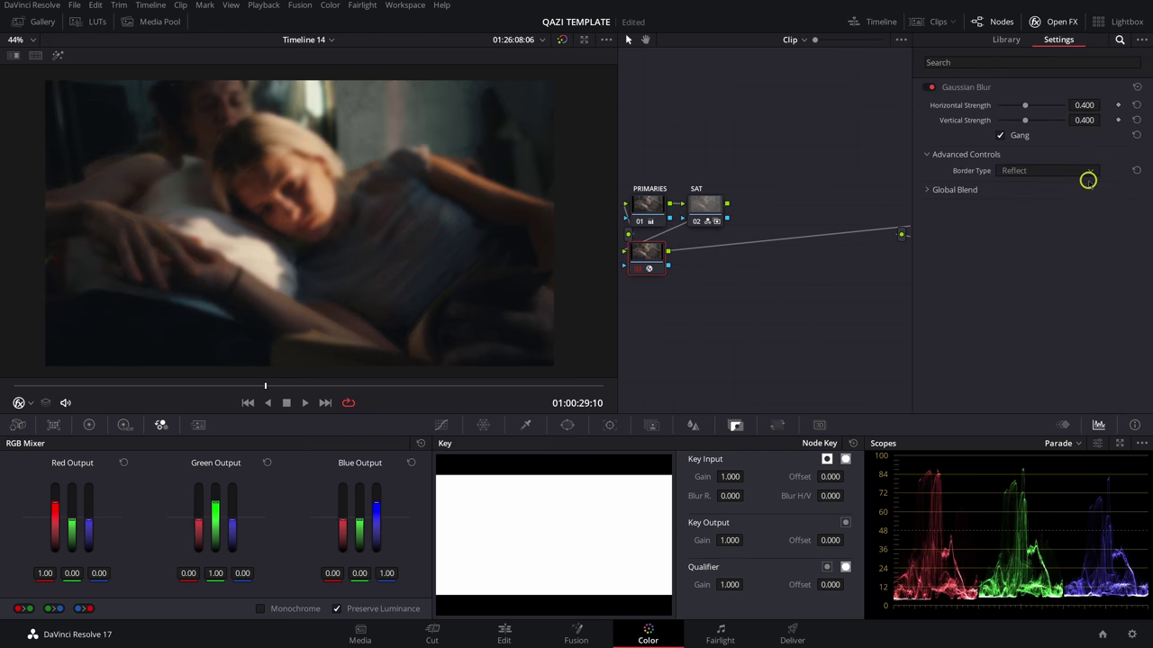
Set the ganged horizontal and vertical Gaussian Blur strength to 0.147 while checking the woman's face up close.
scroll(258, 155, "up", 8)
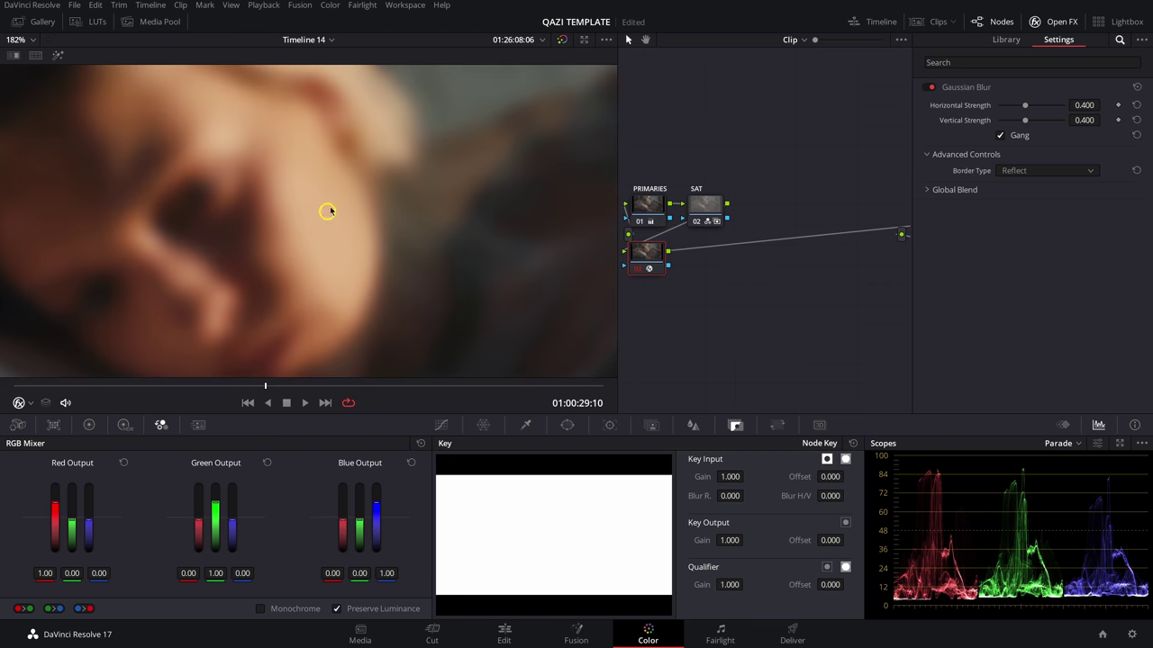
scroll(381, 162, "up", 2)
left_click_drag(1023, 104, 978, 104)
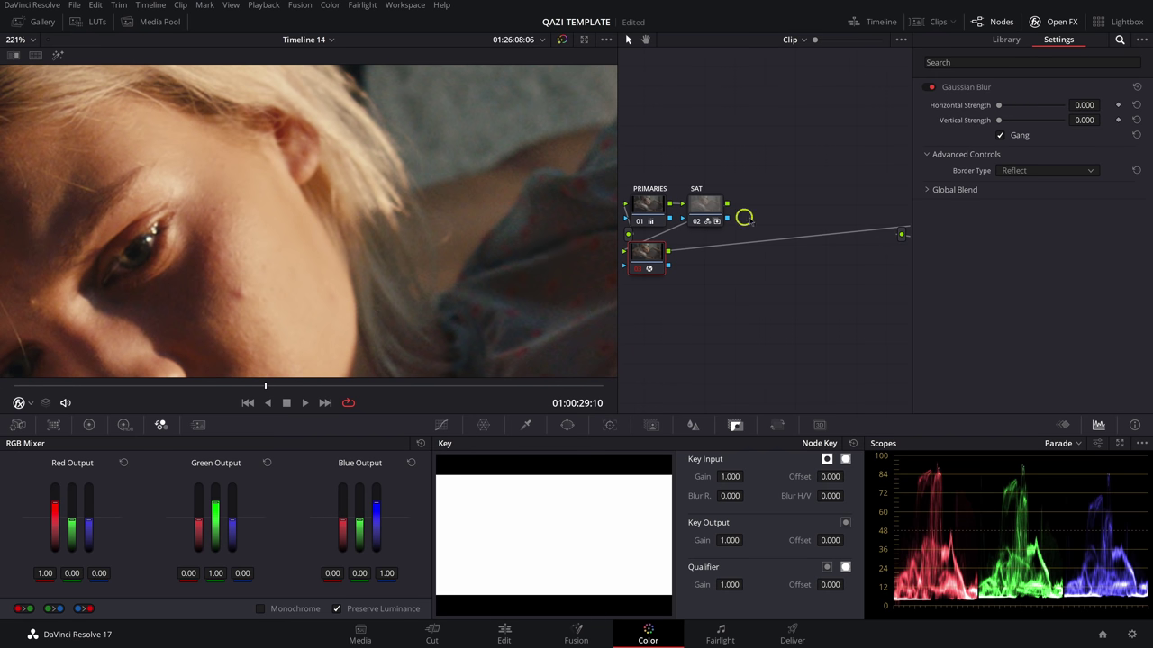
left_click_drag(999, 105, 1007, 105)
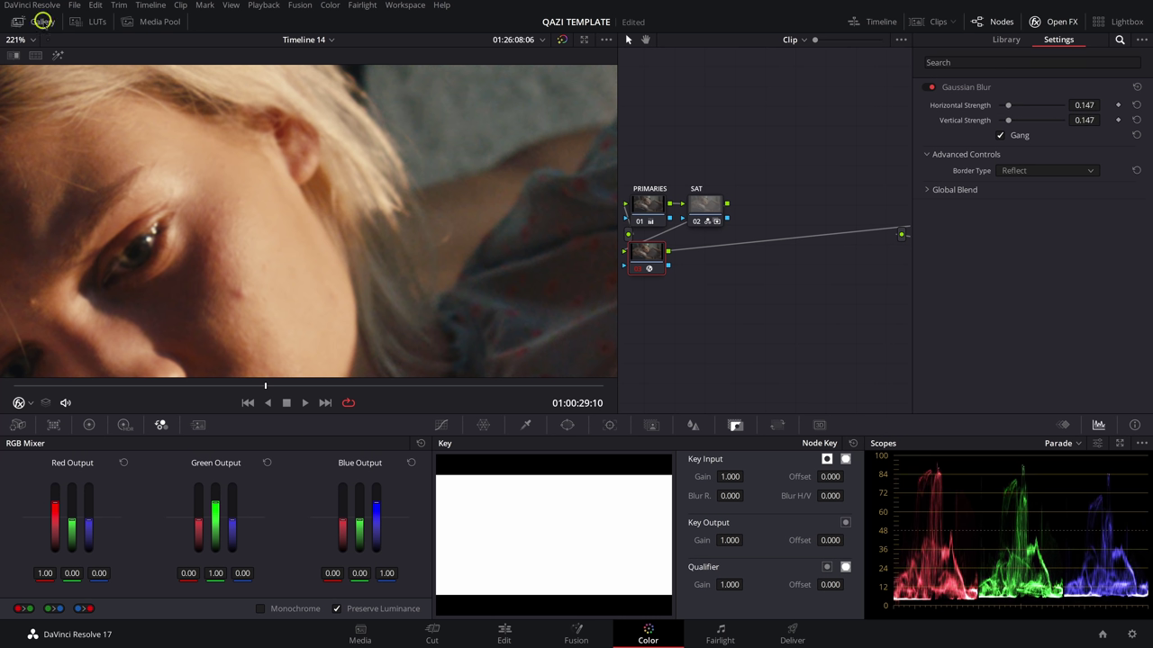
Bring up the reference still of the man on the phone and examine its softness across the face, sweater and table.
left_click(36, 55)
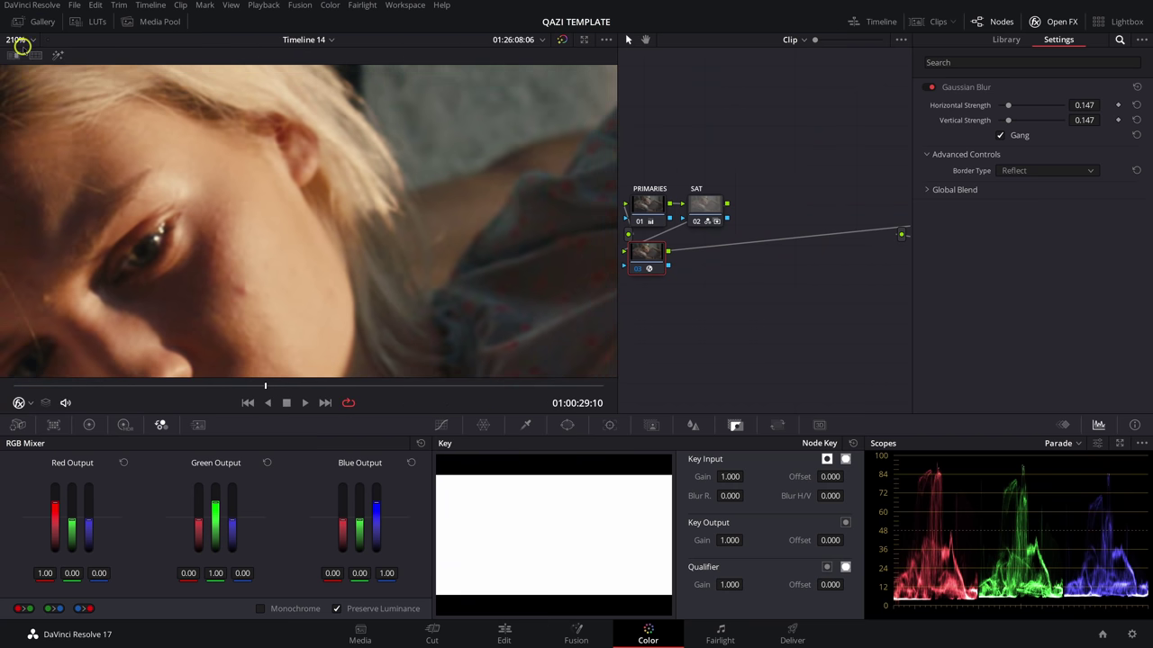
left_click(14, 55)
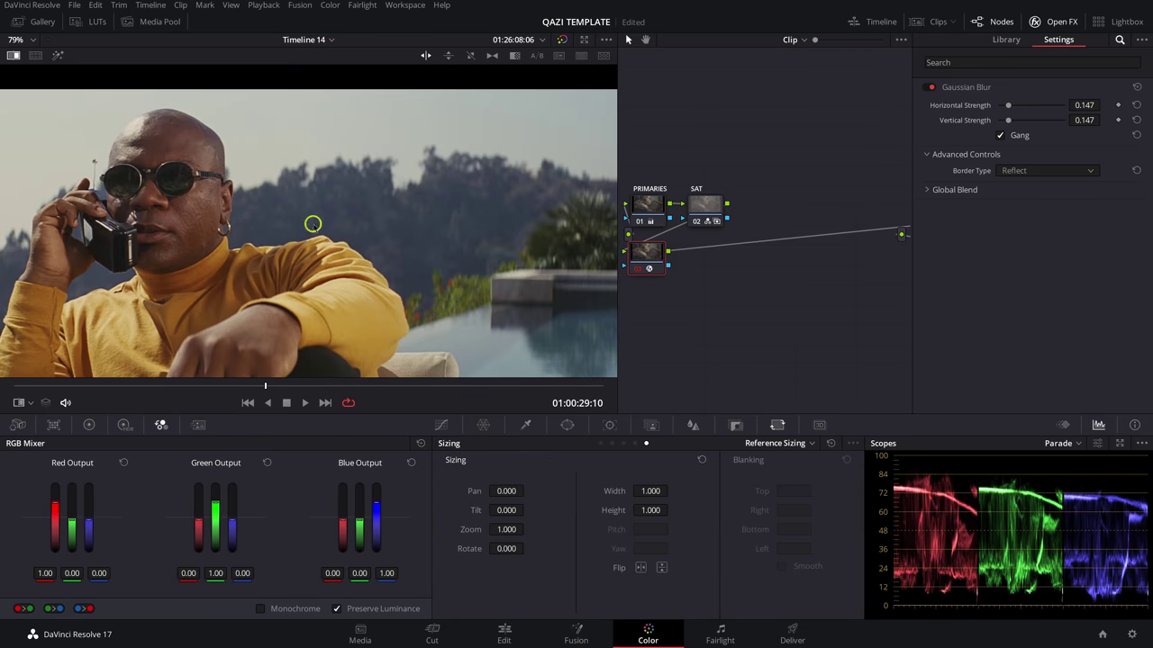
scroll(310, 220, "up", 2)
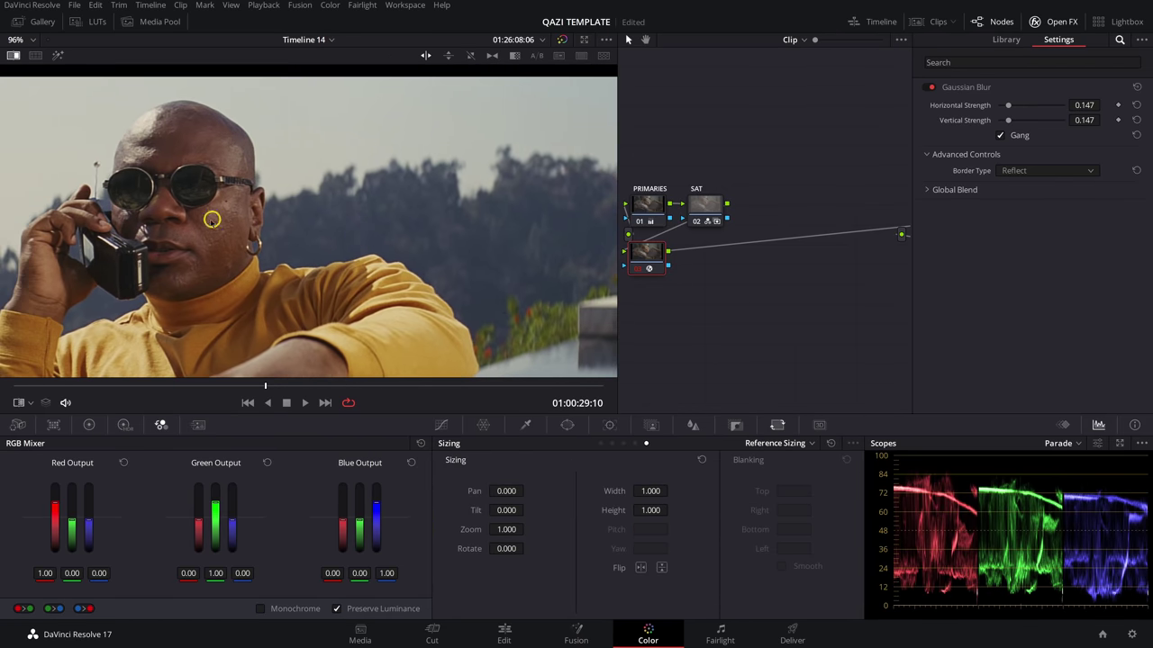
left_click_drag(212, 220, 399, 206)
scroll(291, 216, "up", 4)
mouse_move(290, 224)
left_mouse_down()
mouse_move(338, 199)
mouse_move(332, 189)
left_mouse_up()
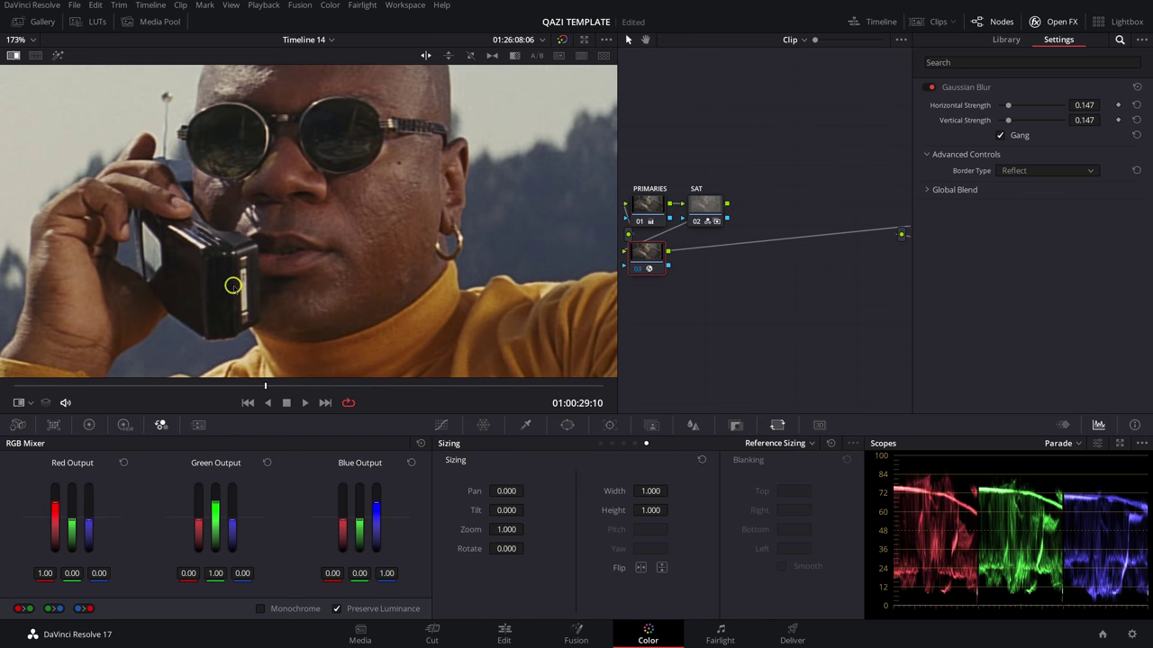
left_click_drag(233, 286, 302, 265)
left_click_drag(407, 243, 215, 200)
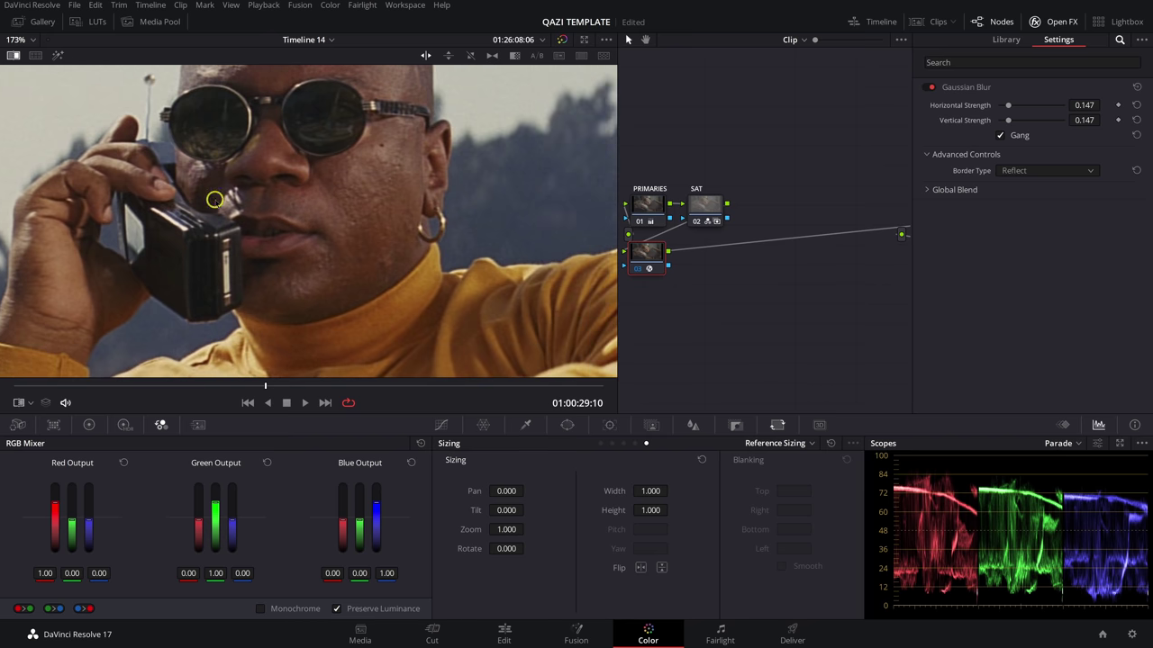
scroll(465, 216, "up", 4)
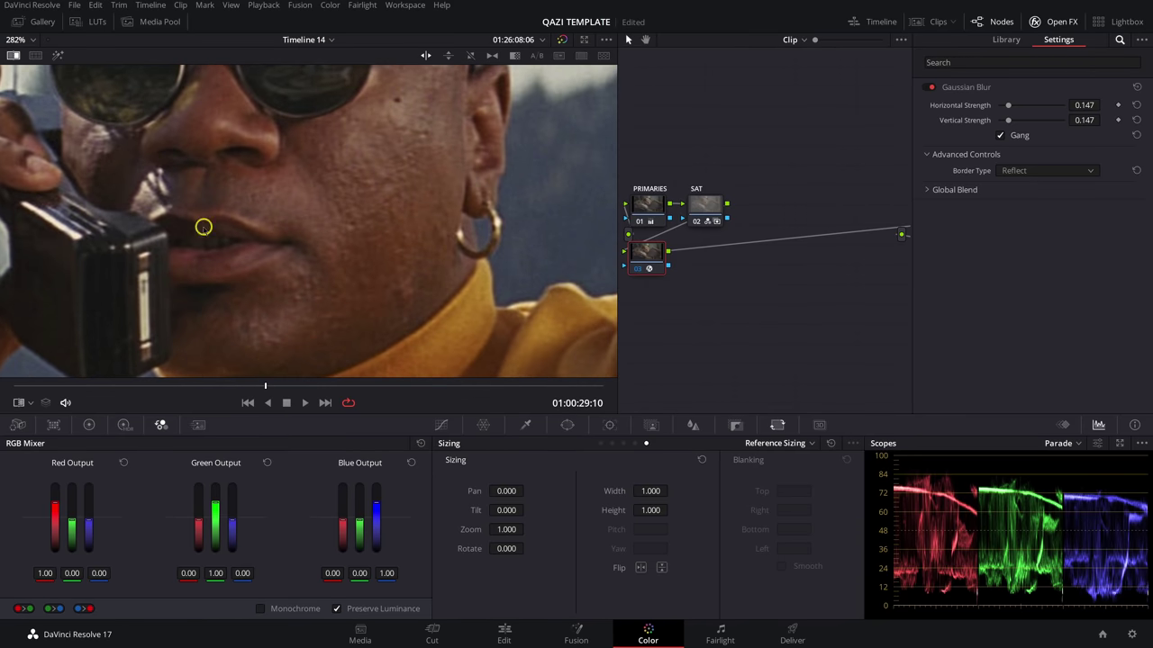
scroll(221, 206, "down", 6)
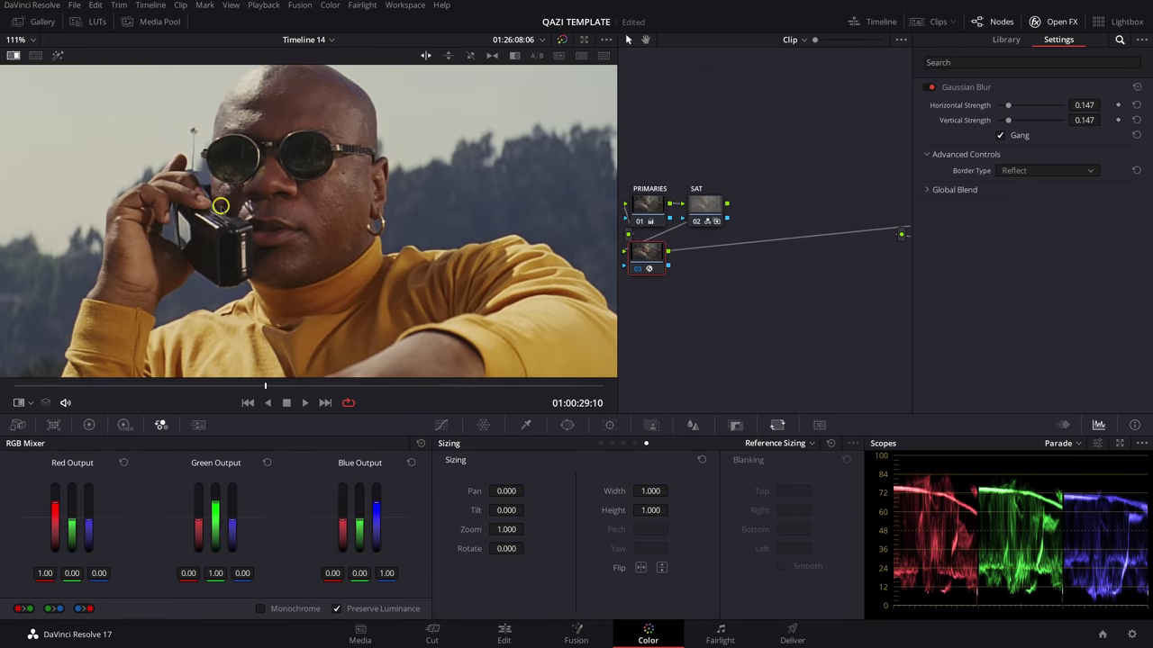
scroll(225, 257, "down", 1)
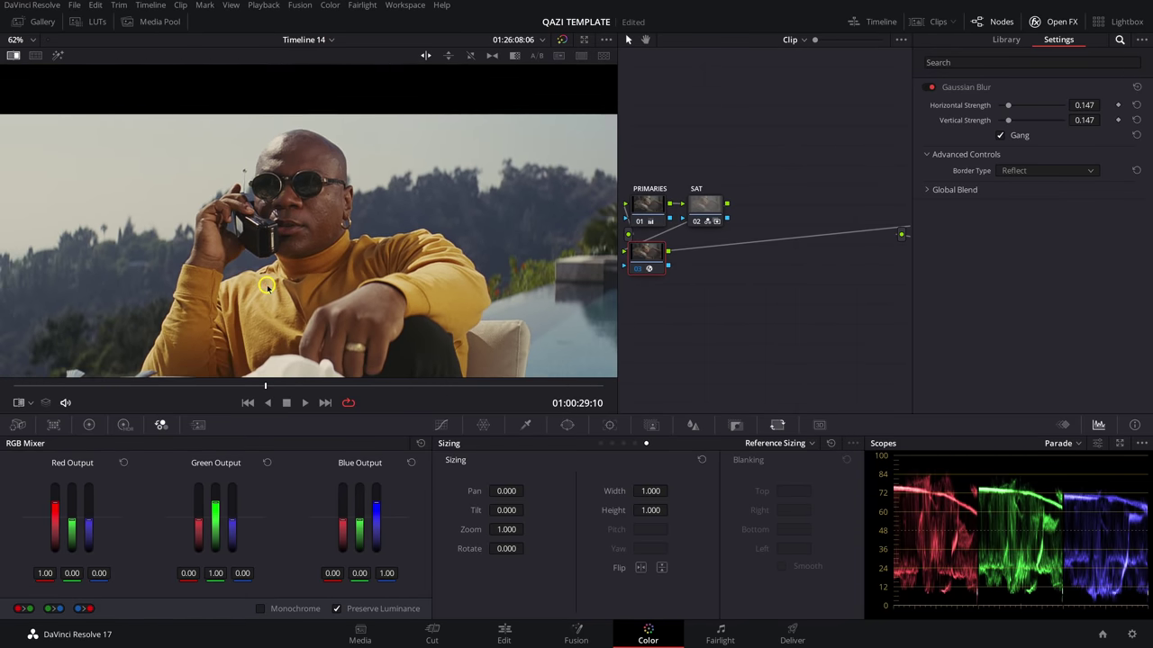
scroll(188, 346, "up", 4)
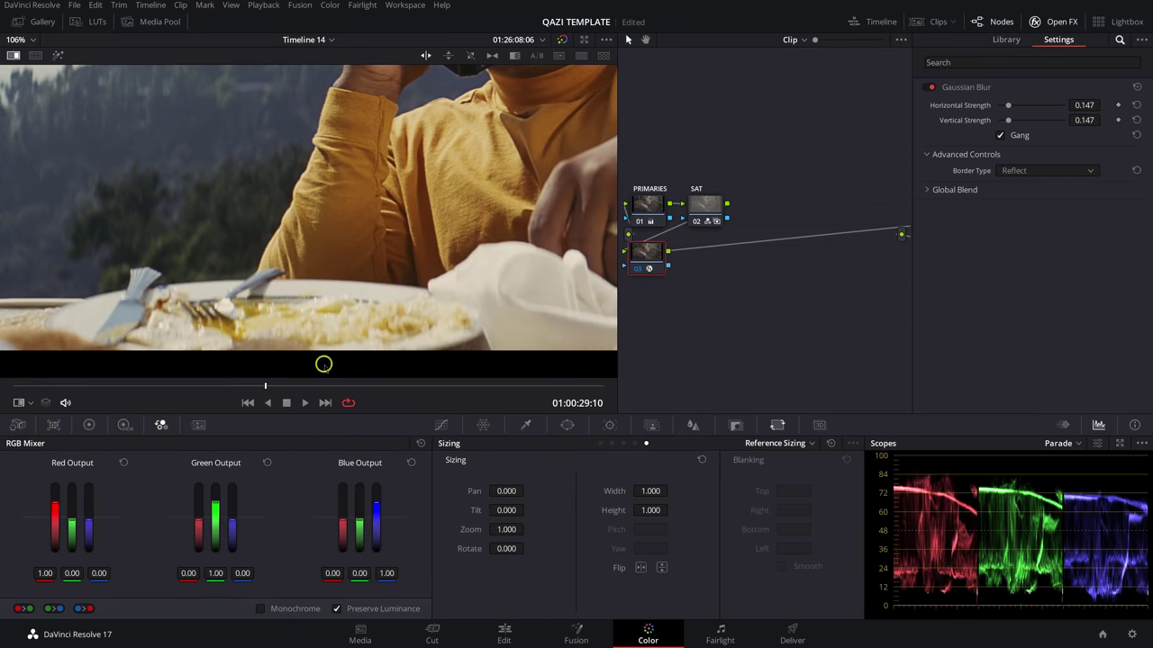
scroll(233, 262, "down", 4)
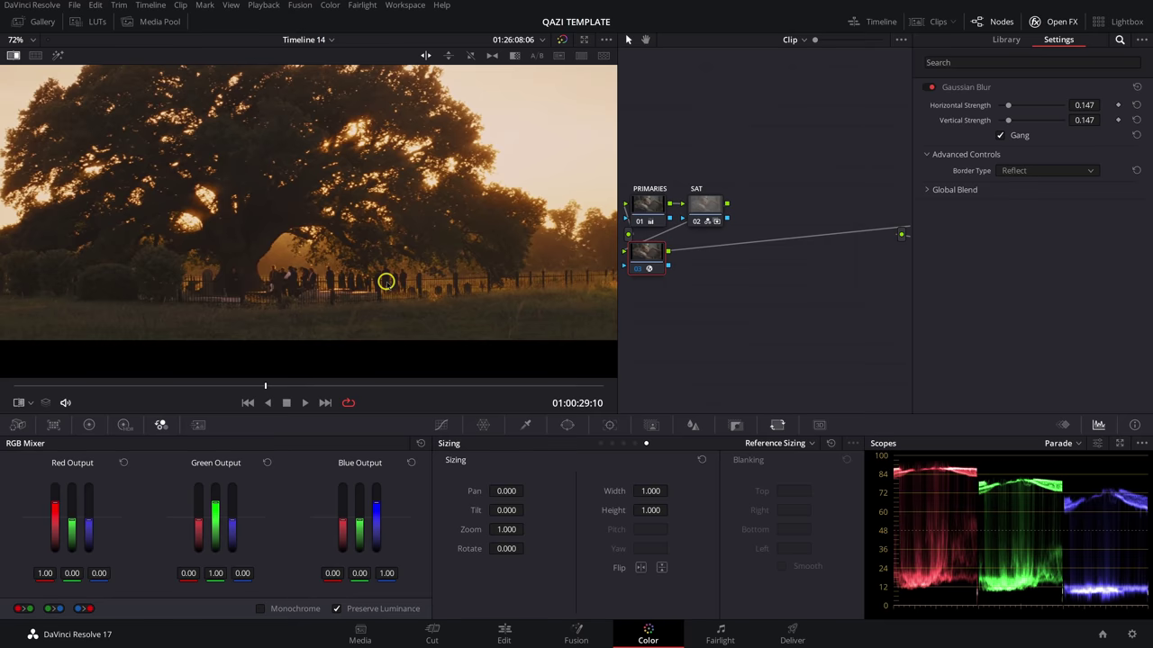
Examine the reference still of the large tree at sunset, checking detail and glow in the leaves, sky and distant figures.
scroll(309, 298, "down", 3)
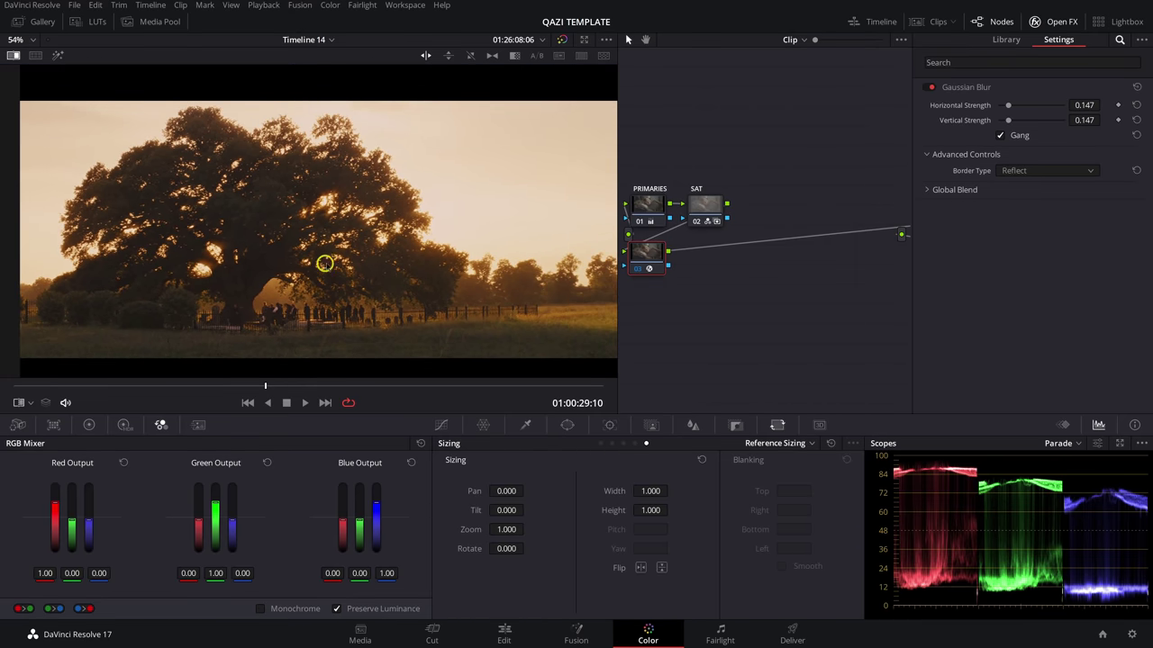
scroll(401, 258, "up", 5)
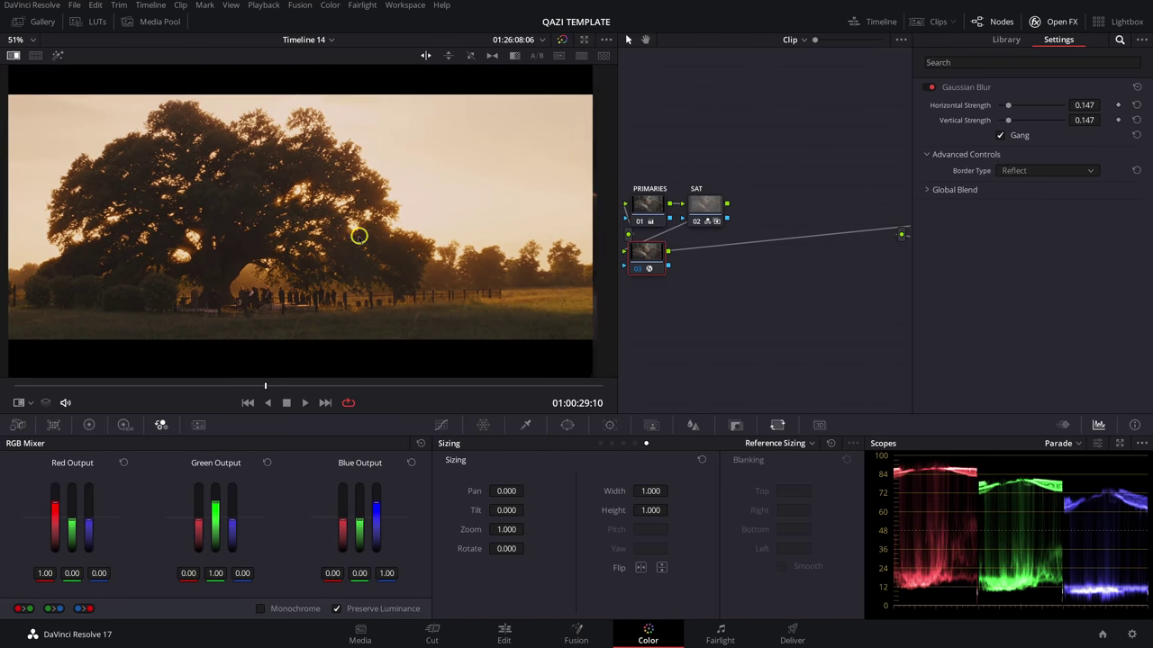
left_click_drag(379, 221, 316, 221)
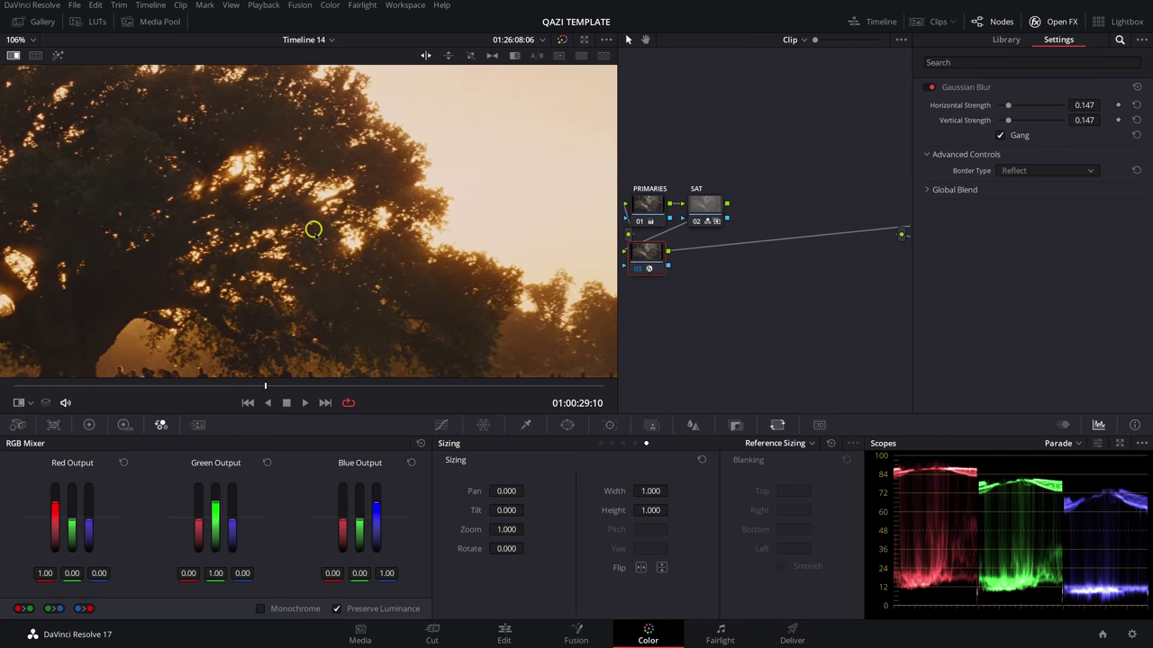
left_click_drag(206, 262, 405, 208)
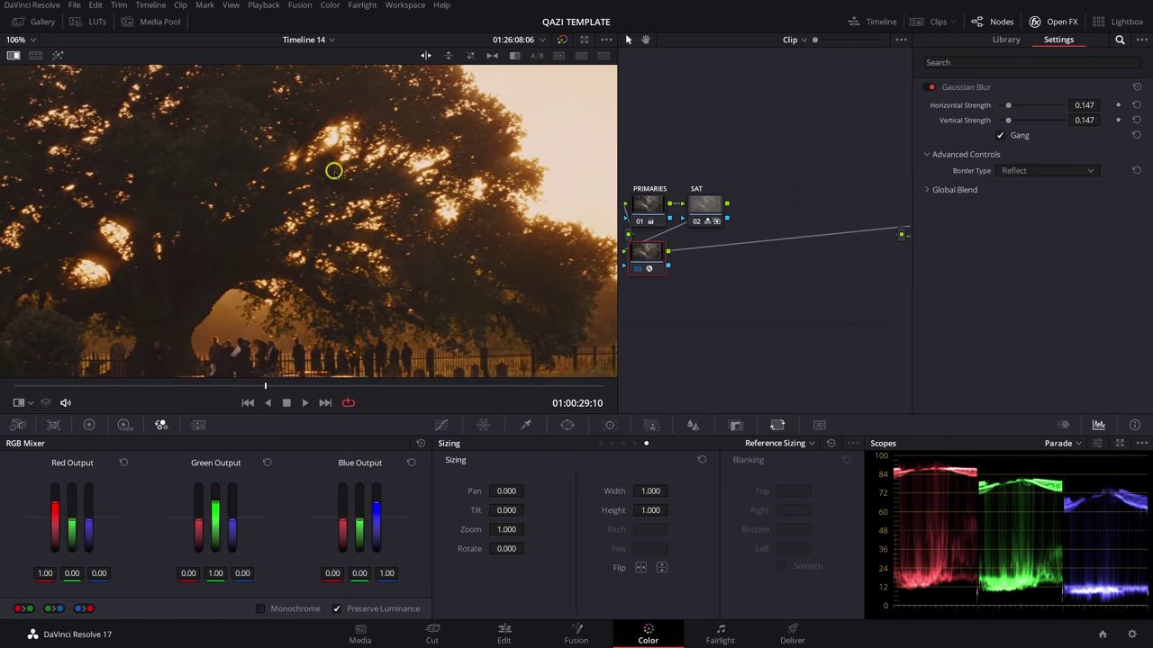
left_click_drag(483, 200, 478, 187)
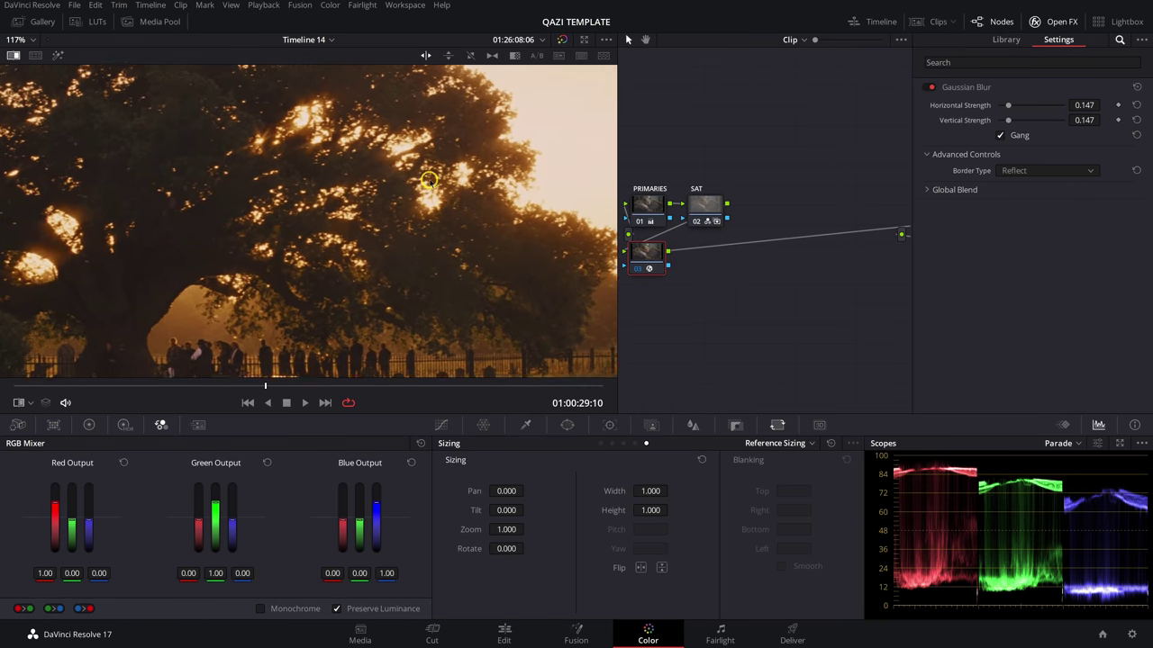
scroll(366, 218, "up", 2)
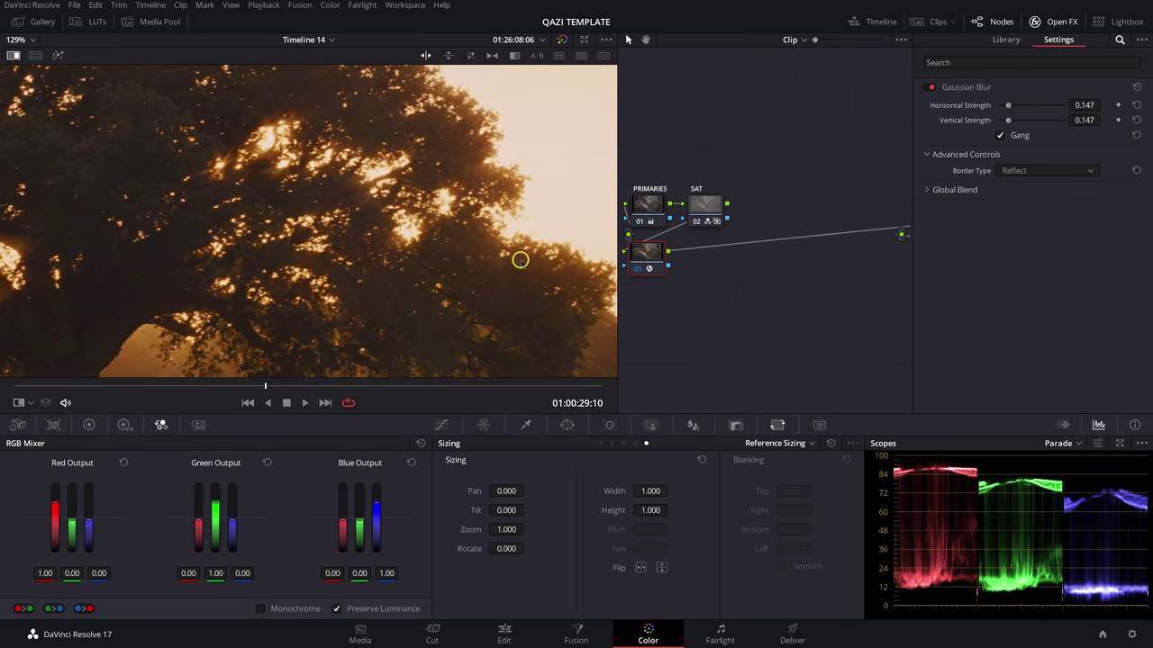
scroll(409, 226, "down", 3)
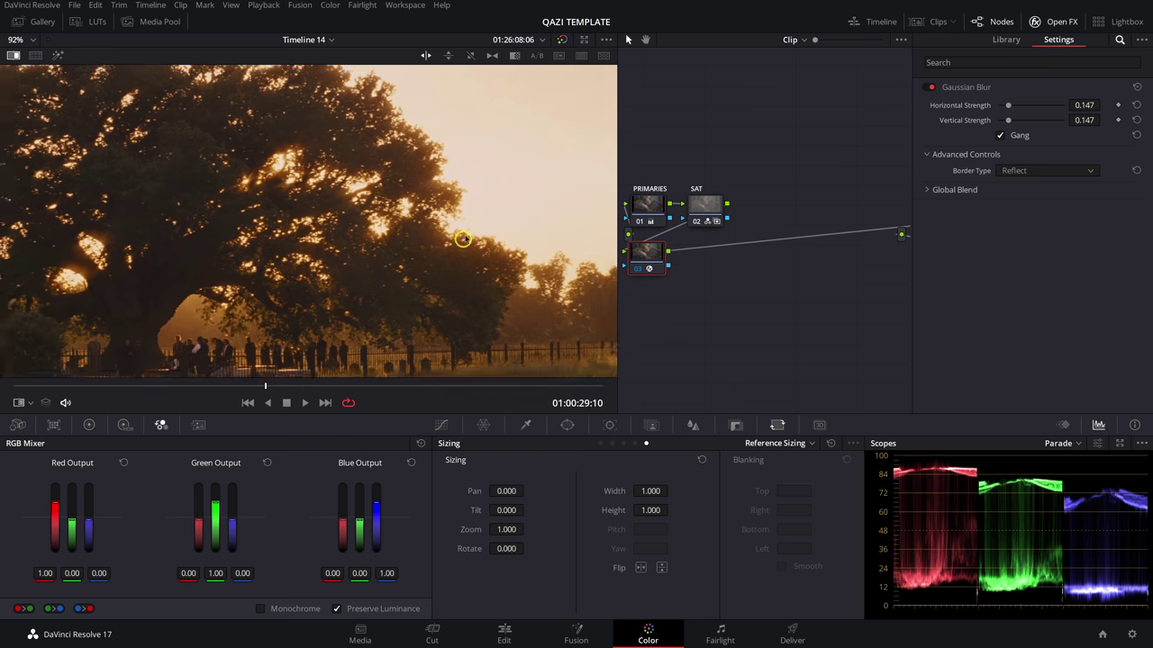
scroll(427, 188, "down", 2)
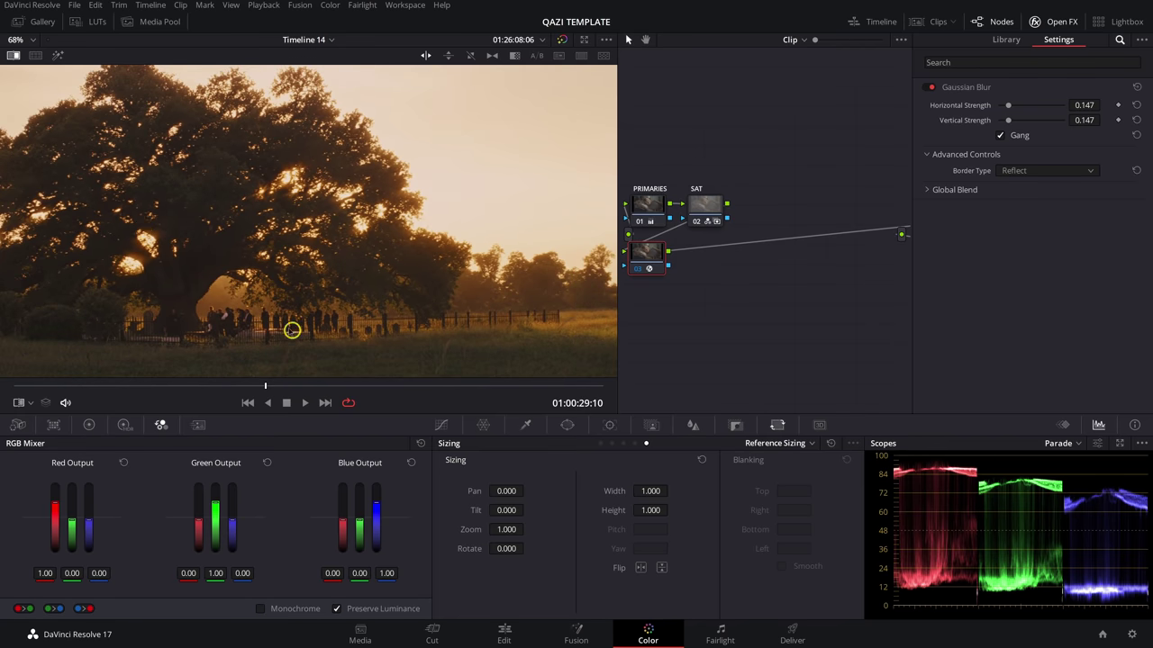
scroll(327, 278, "down", 1)
left_click_drag(334, 258, 188, 268)
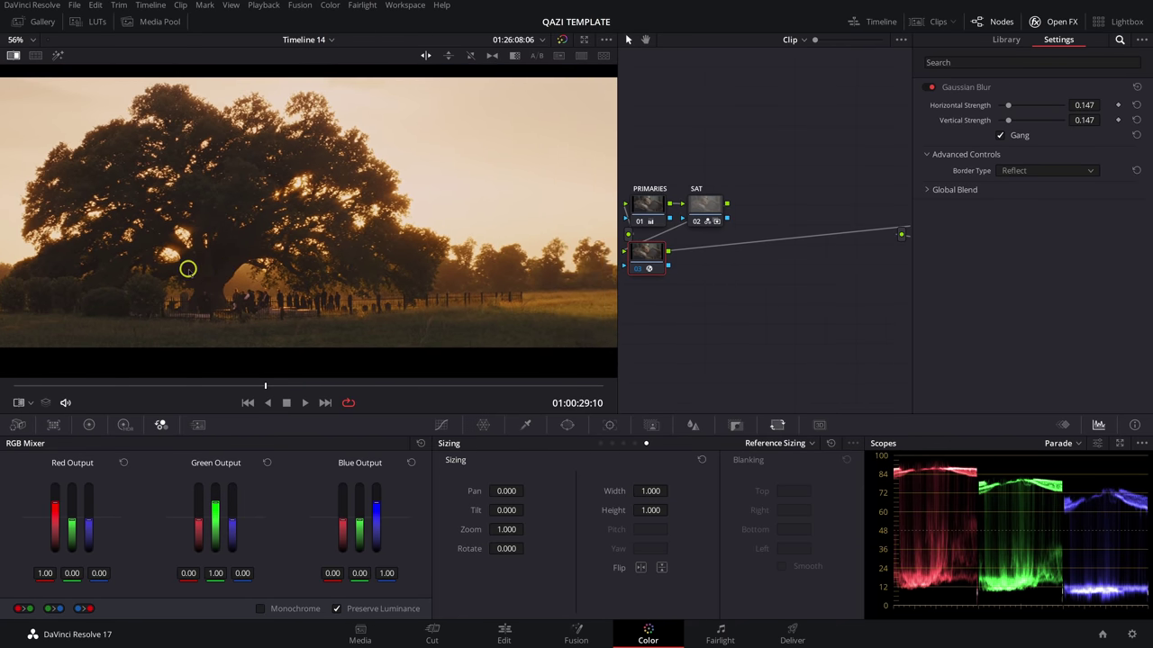
Fit the tree reference still in view and hide it to return to the graded clip.
right_click(193, 265)
left_click(230, 409)
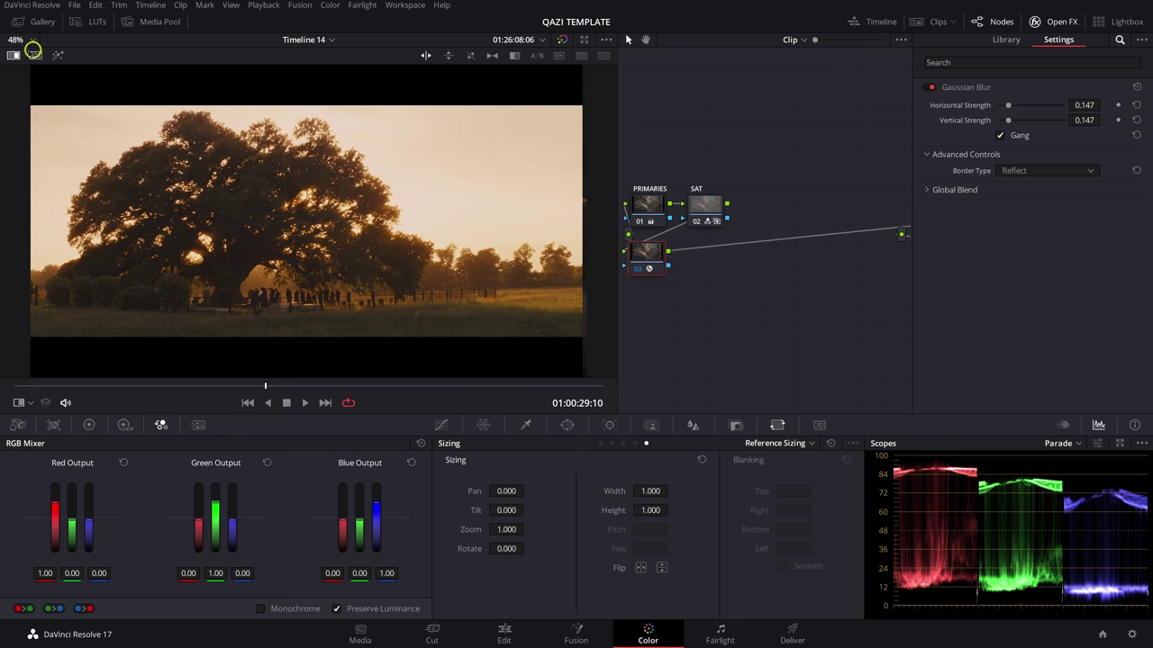
left_click(13, 57)
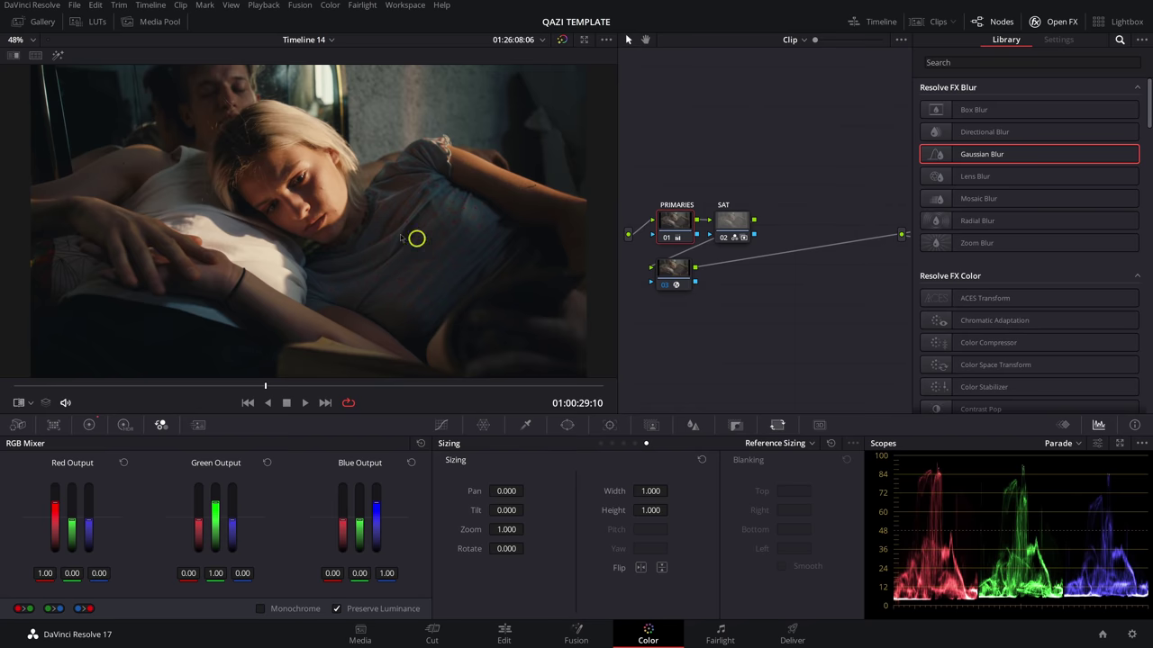
Set the blur node's ganged horizontal and vertical Gaussian Blur strength to 0.137, checking the woman's face and hair up close.
scroll(330, 186, "up", 8)
scroll(401, 173, "up", 4)
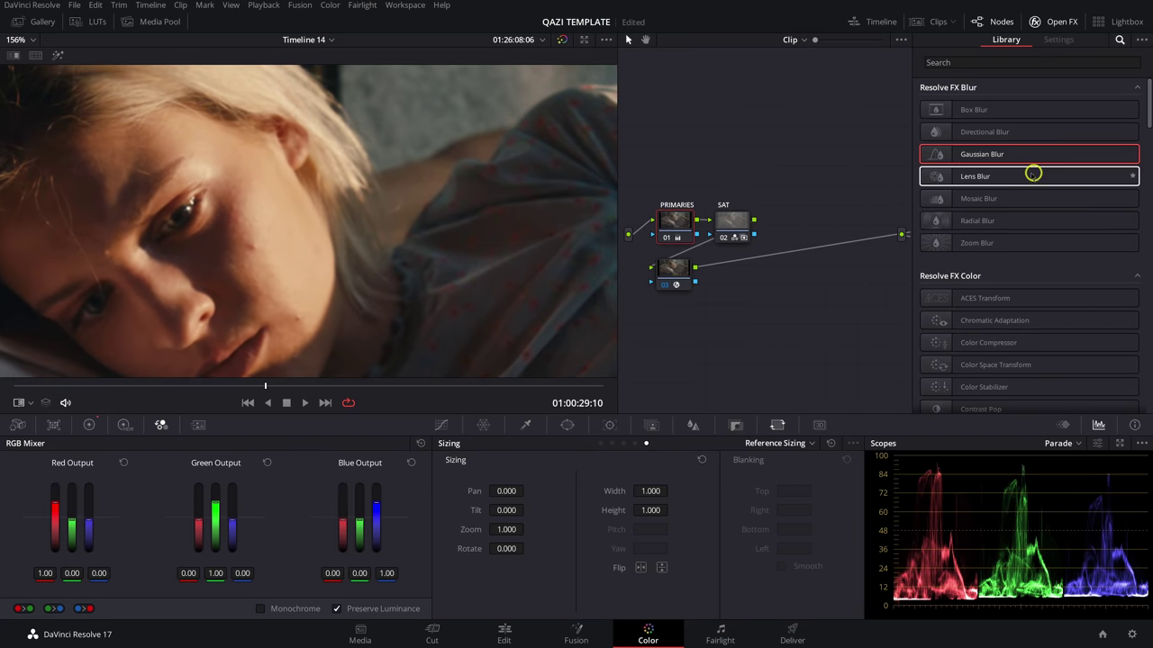
left_click(669, 267)
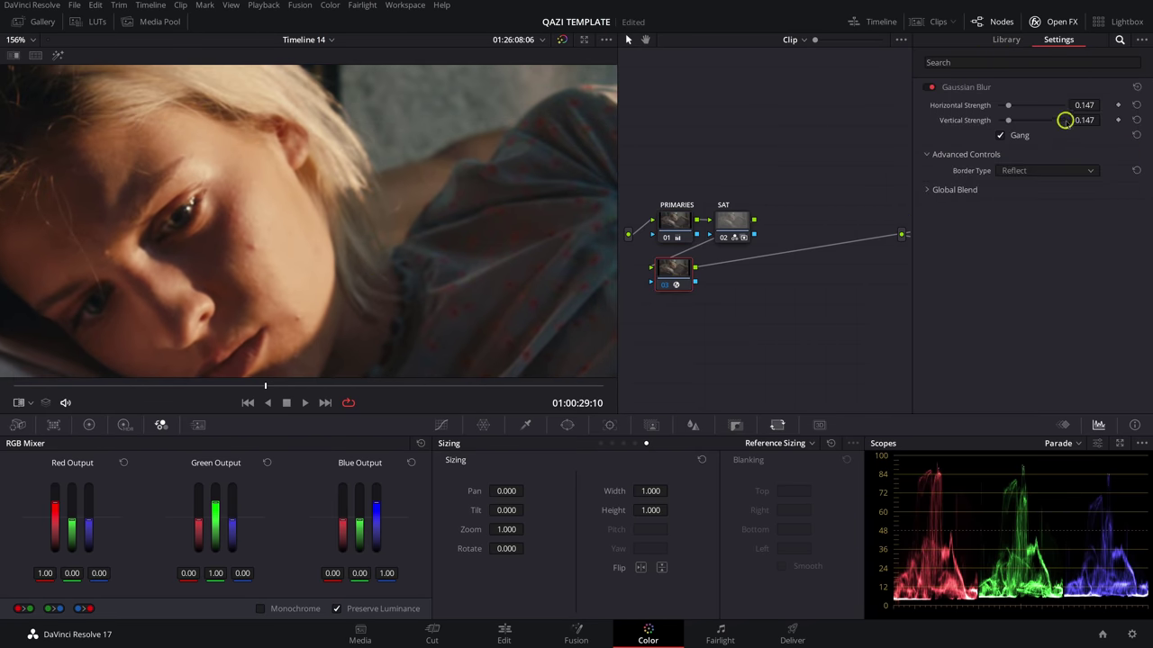
left_click_drag(1082, 105, 1077, 104)
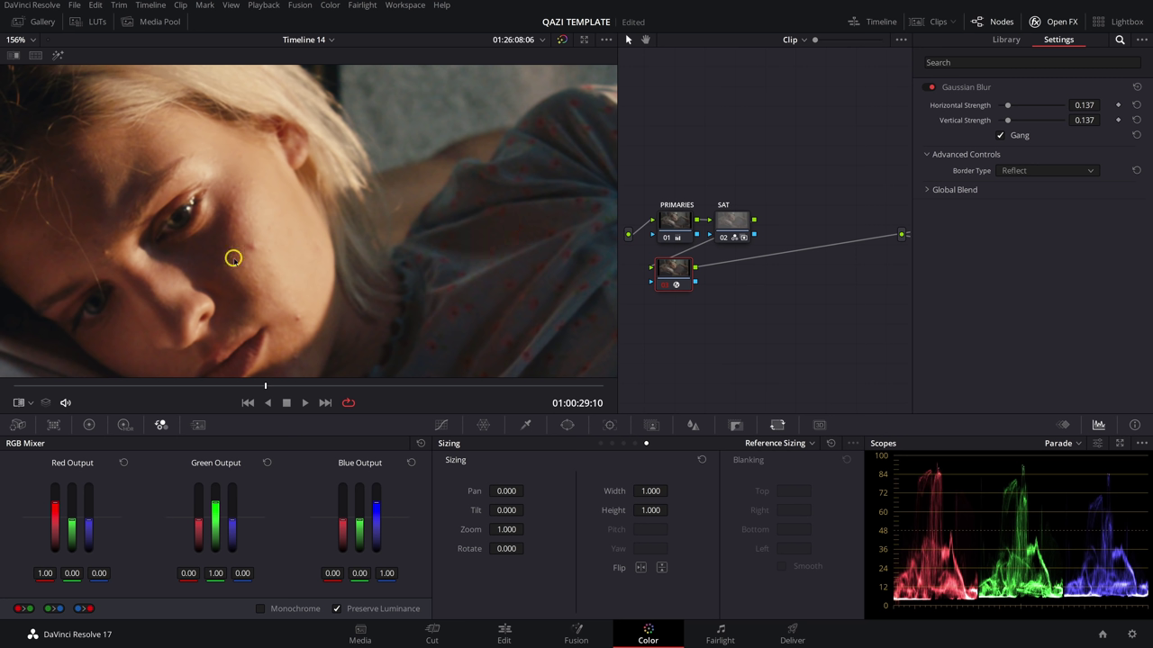
key("ctrl+s")
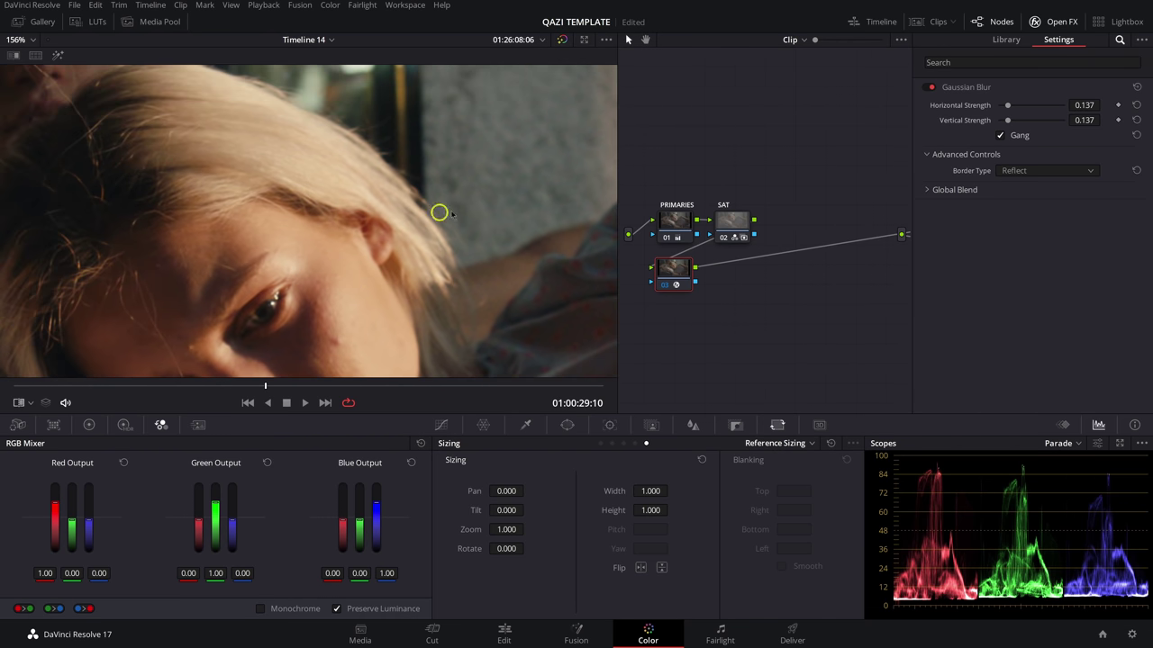
scroll(309, 218, "down", 5)
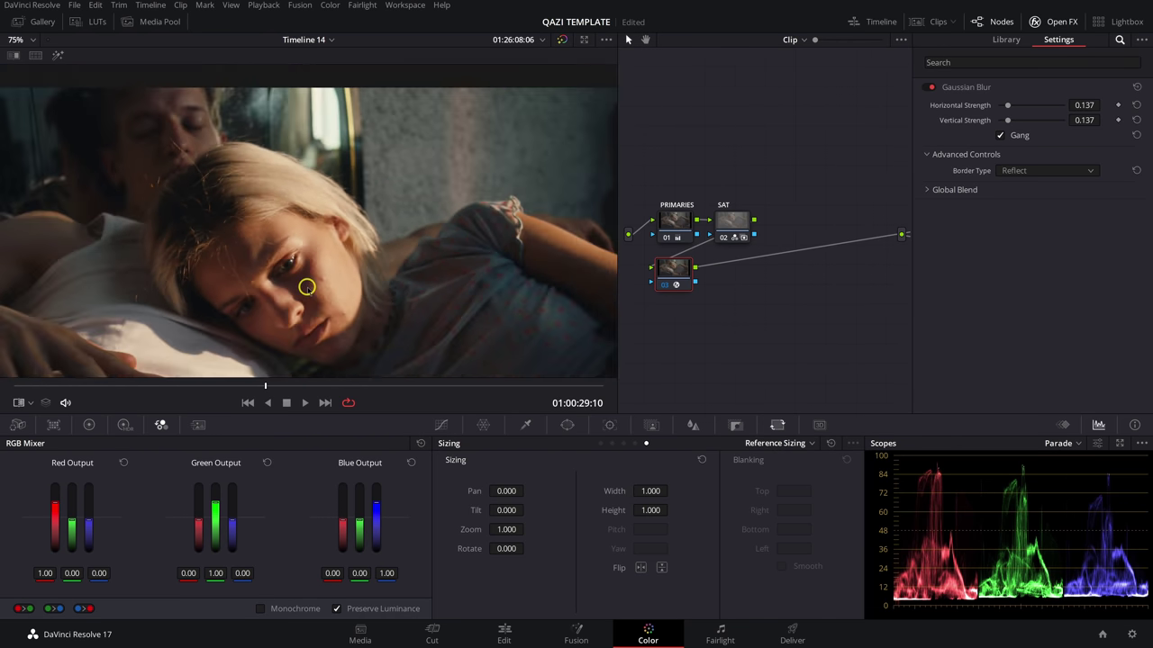
scroll(306, 286, "down", 2)
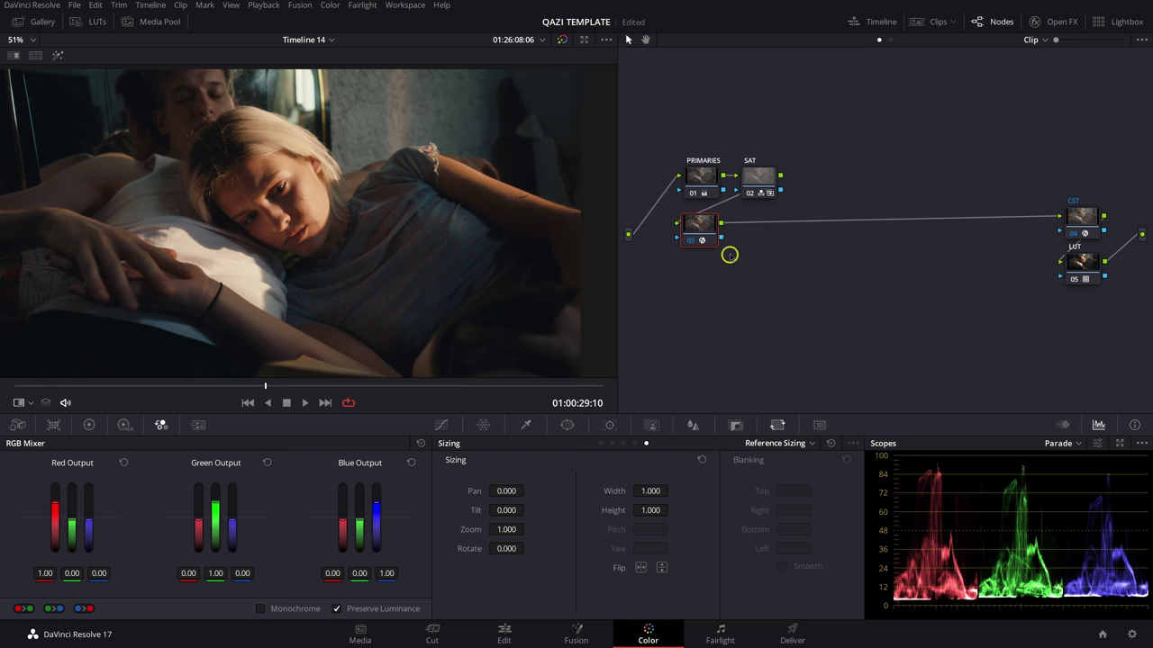
Label the Gaussian Blur node below PRIMARIES as BLUR.
double_click(707, 219)
key("BackSpace")
key("BackSpace")
key("BackSpace")
key("BackSpace")
key("BackSpace")
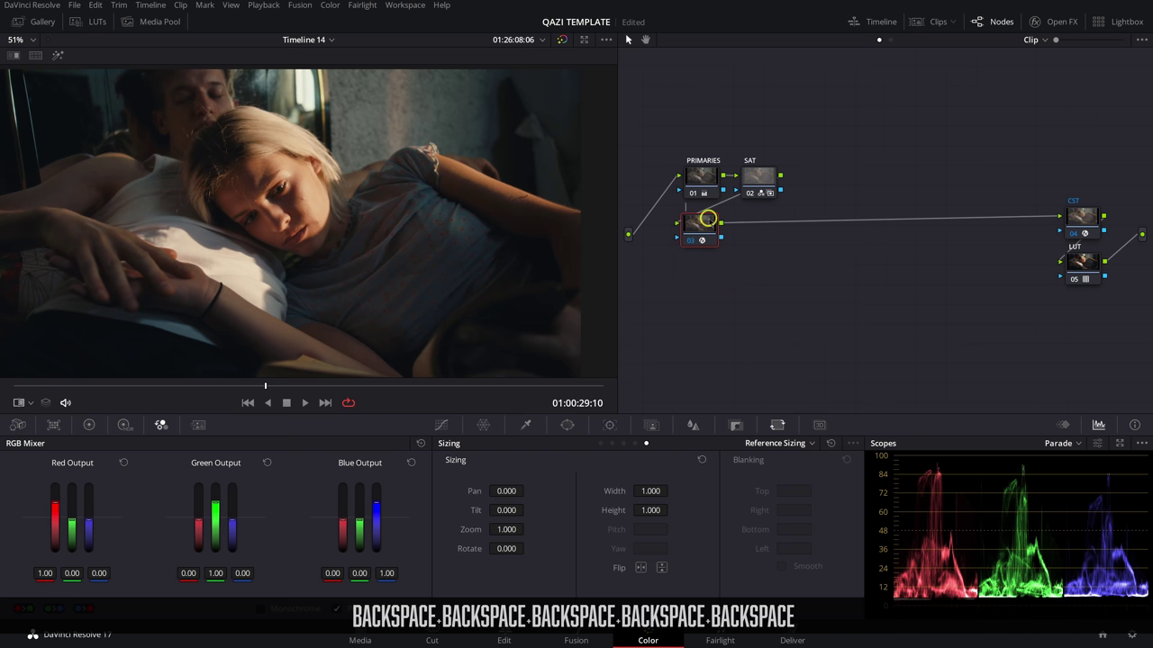
type("BLUR")
key("Return")
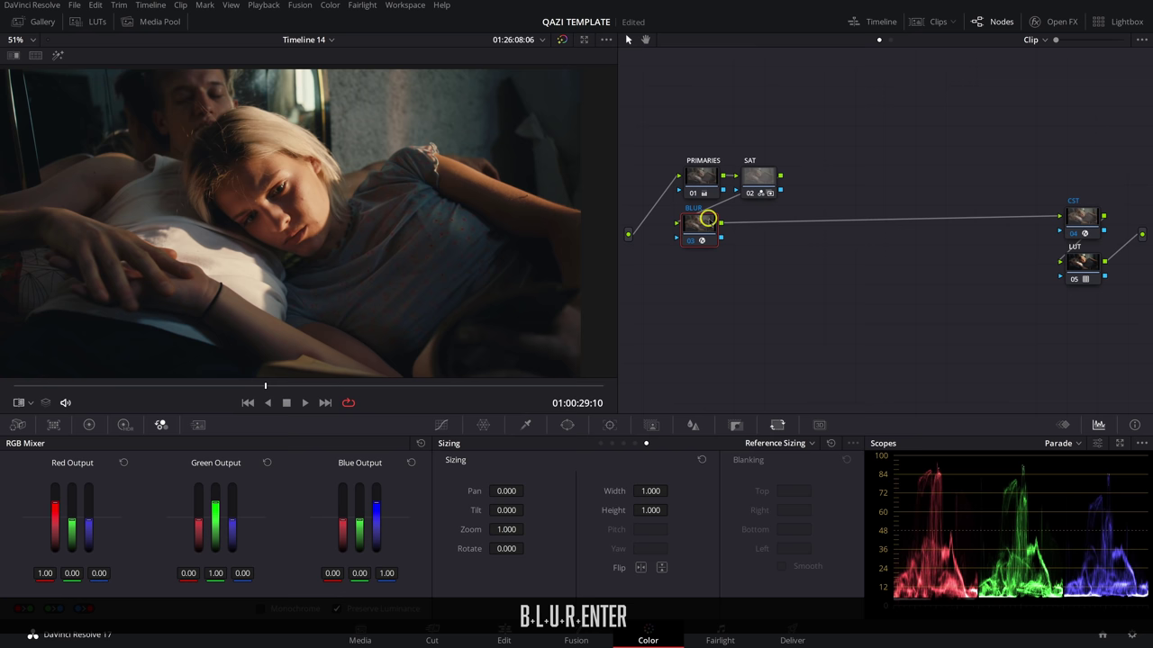
Add two serial nodes after BLUR, place them below it and combine both into a compound node.
key("alt+s")
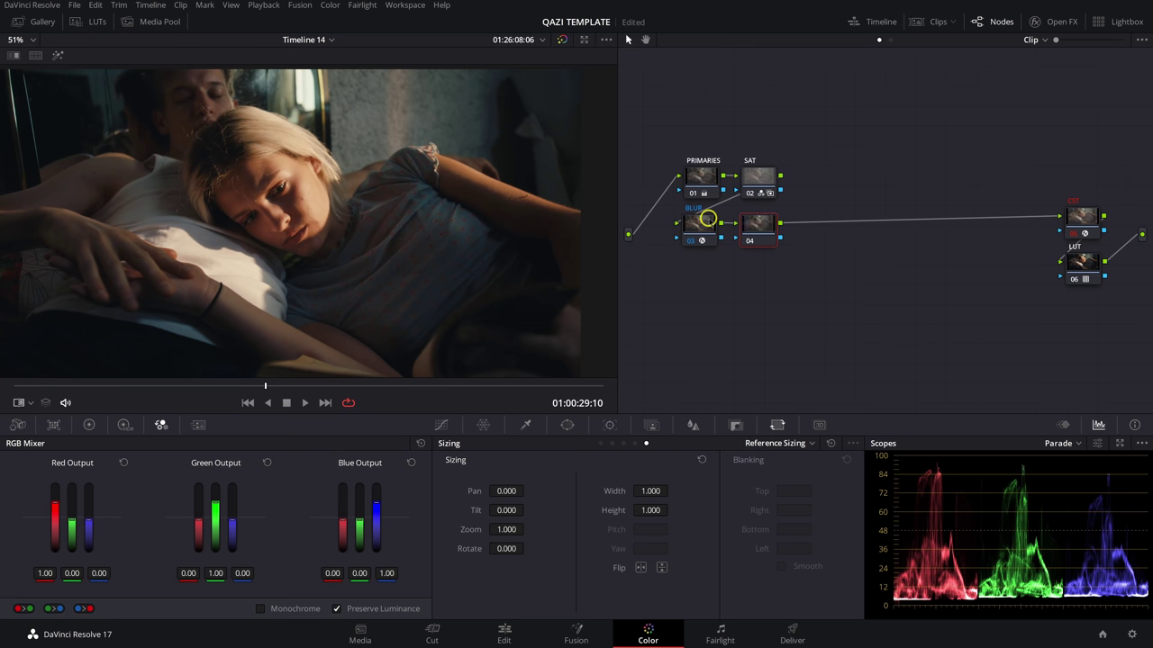
left_click_drag(752, 223, 766, 292)
key("alt+s")
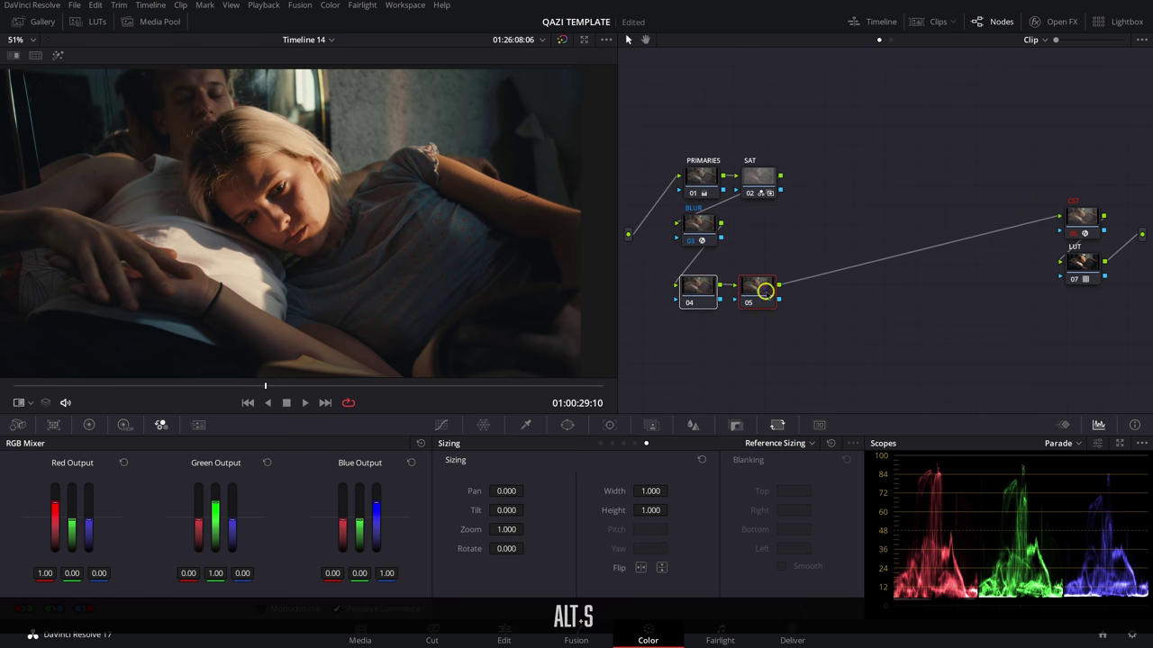
right_click(769, 294)
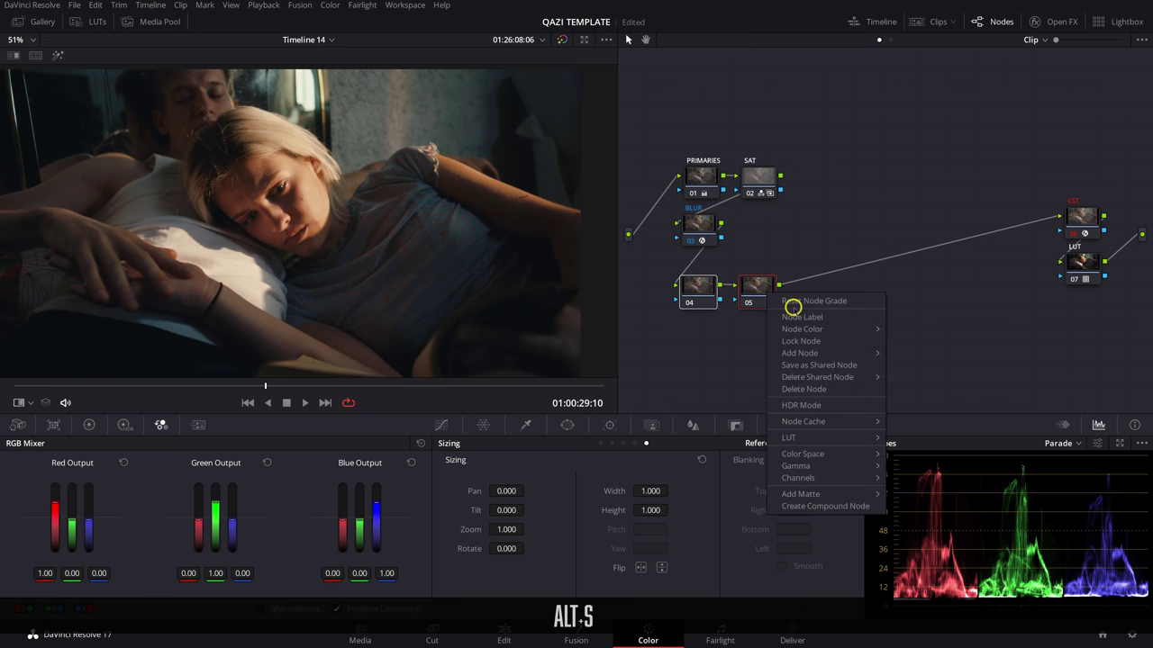
left_click(818, 506)
left_click_drag(764, 289, 710, 291)
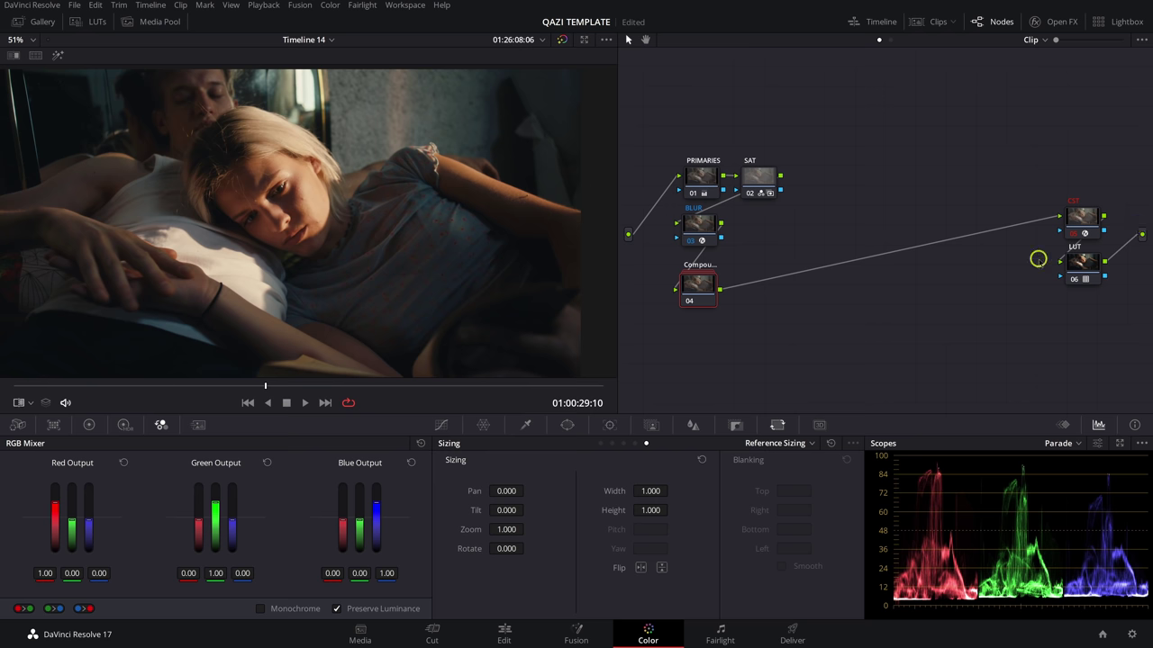
Rename the compound node HALATION and line it up beneath the BLUR node.
key("ctrl+d")
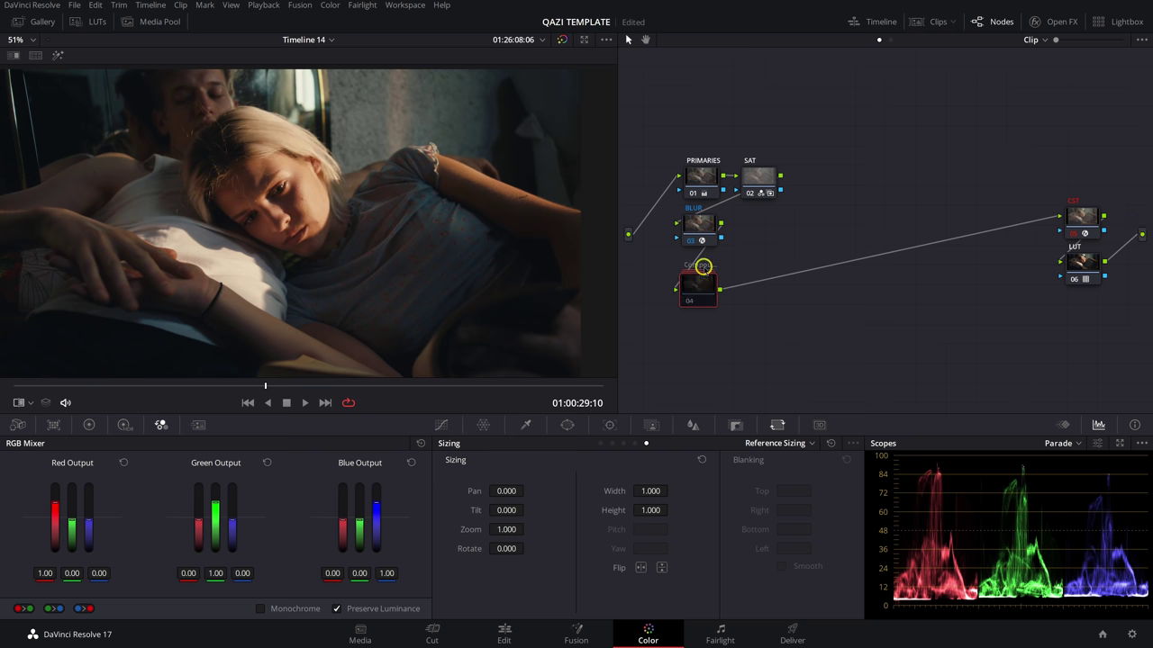
double_click(702, 266)
type("H")
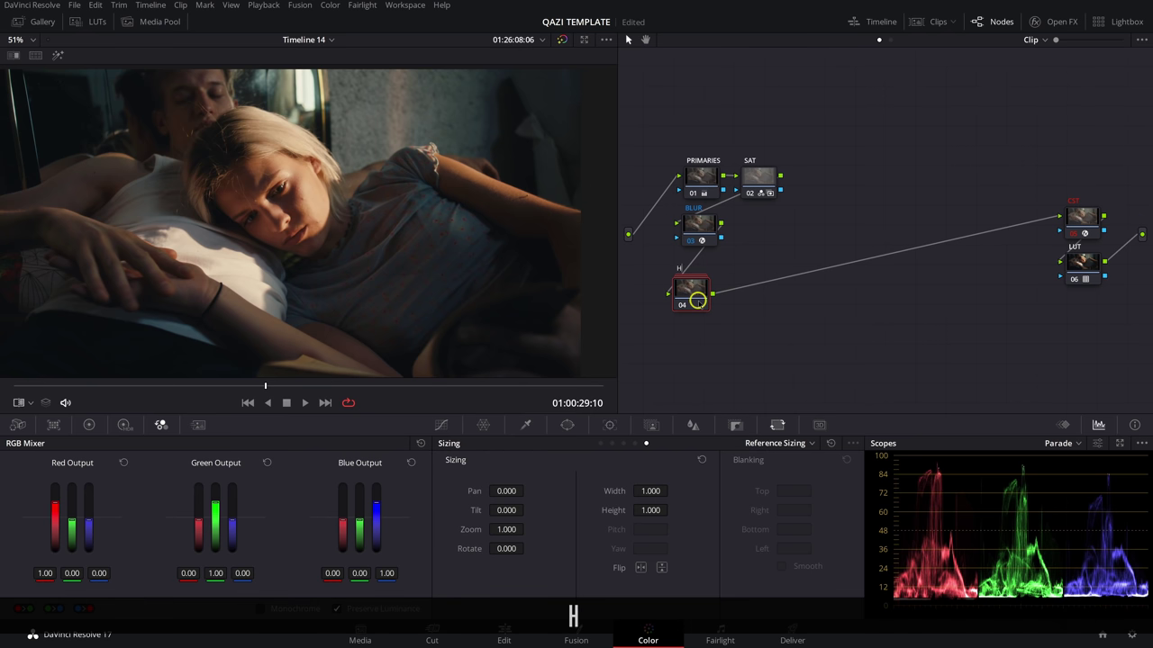
type("ALATION")
key("Return")
left_click_drag(702, 305, 713, 295)
Open the HALATION compound node, space out its two inner nodes and select node 01.
right_click(696, 283)
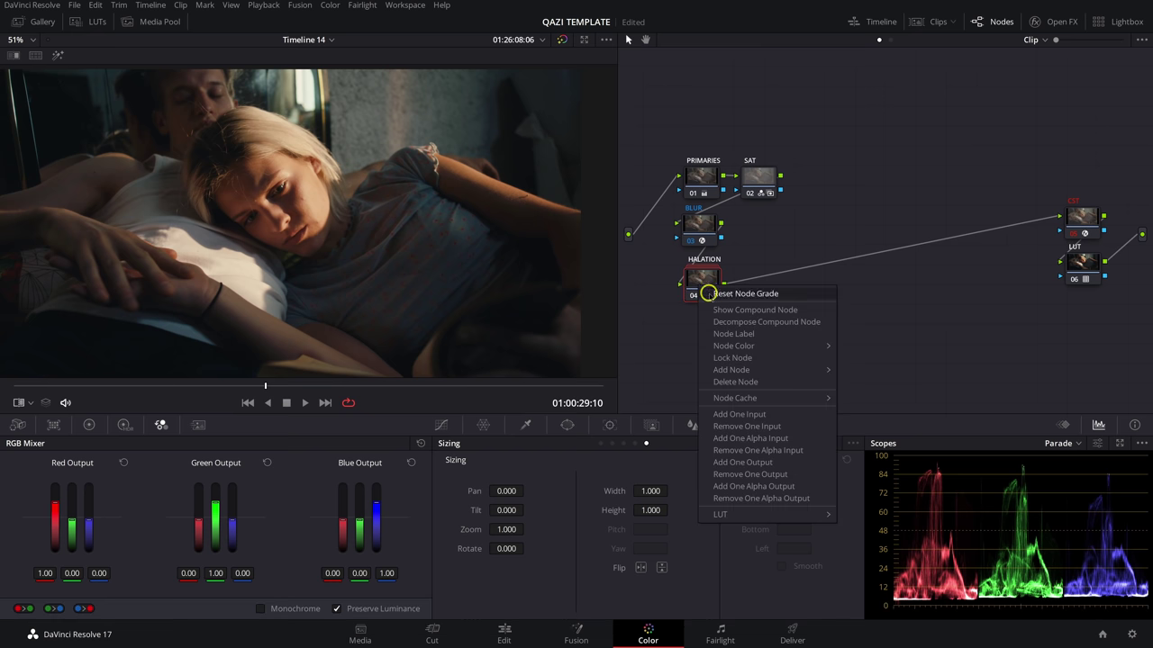
left_click(729, 309)
left_click_drag(761, 295, 765, 226)
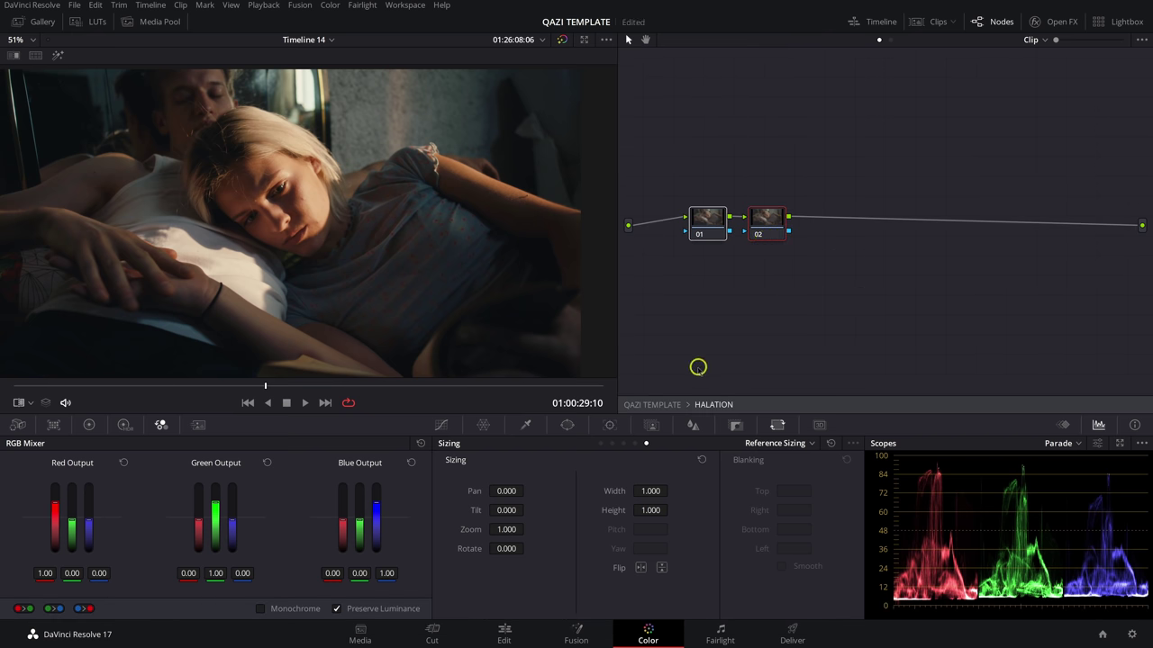
left_click(739, 279)
mouse_move(763, 221)
left_mouse_down()
mouse_move(826, 221)
mouse_move(770, 223)
left_mouse_up()
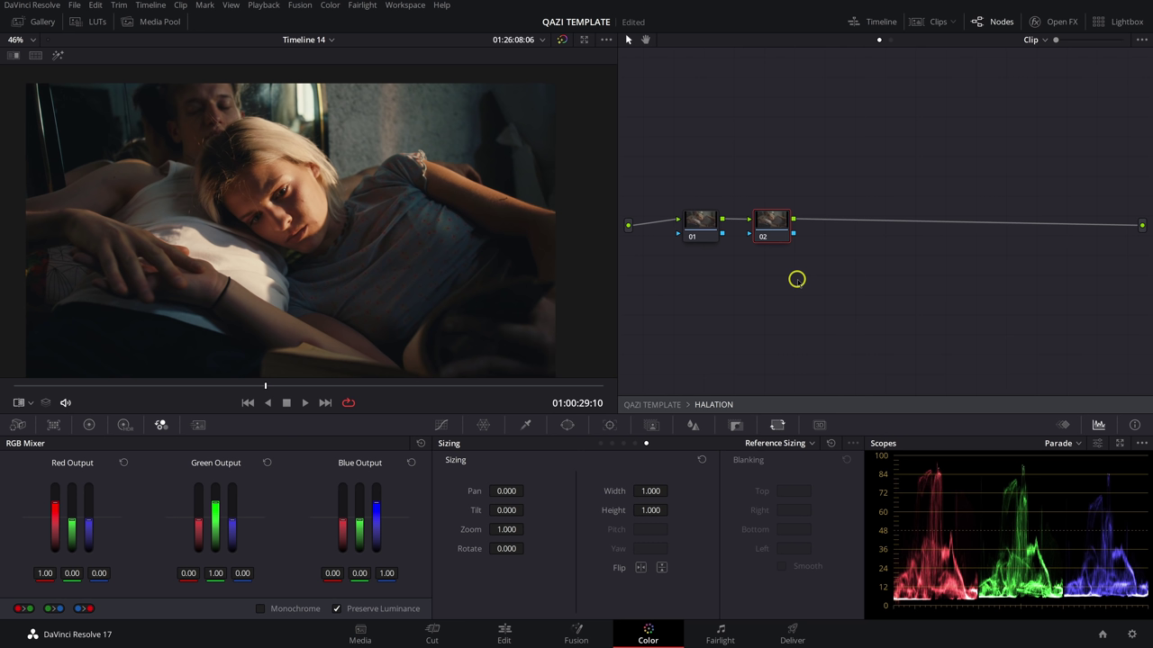
left_click(700, 227)
mouse_move(720, 234)
left_mouse_down()
mouse_move(700, 226)
mouse_move(706, 233)
left_mouse_up()
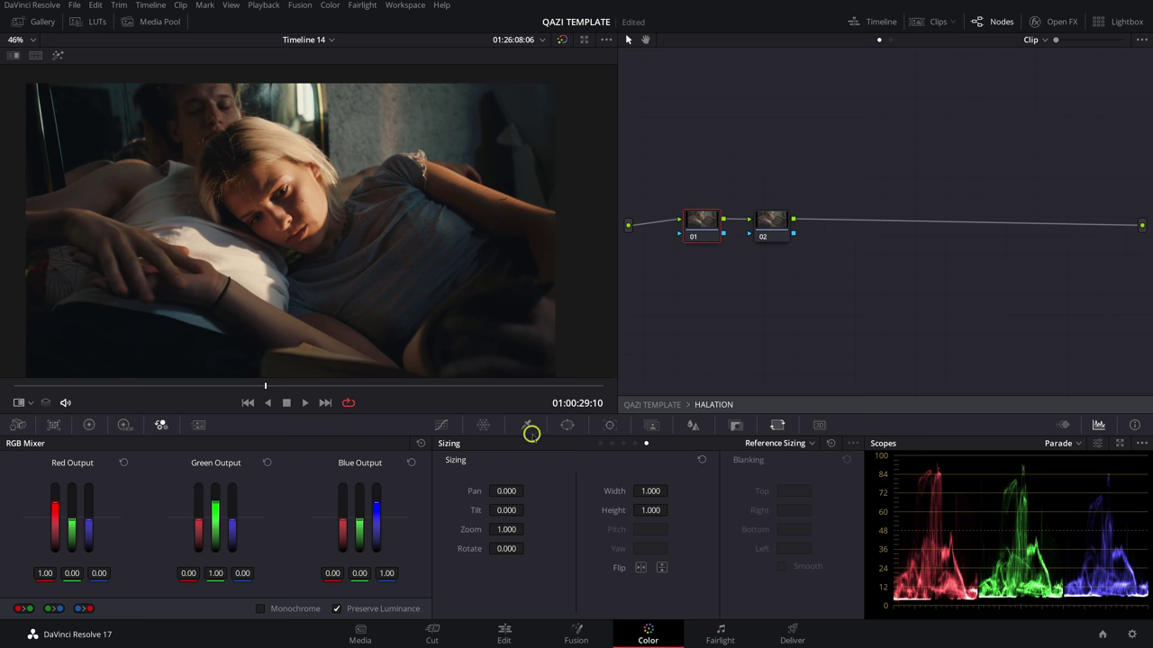
Qualify node 01 by luminance with Low 57.4 and Low Soft 6.1, using the highlight view to judge the selection.
scroll(448, 252, "up", 2)
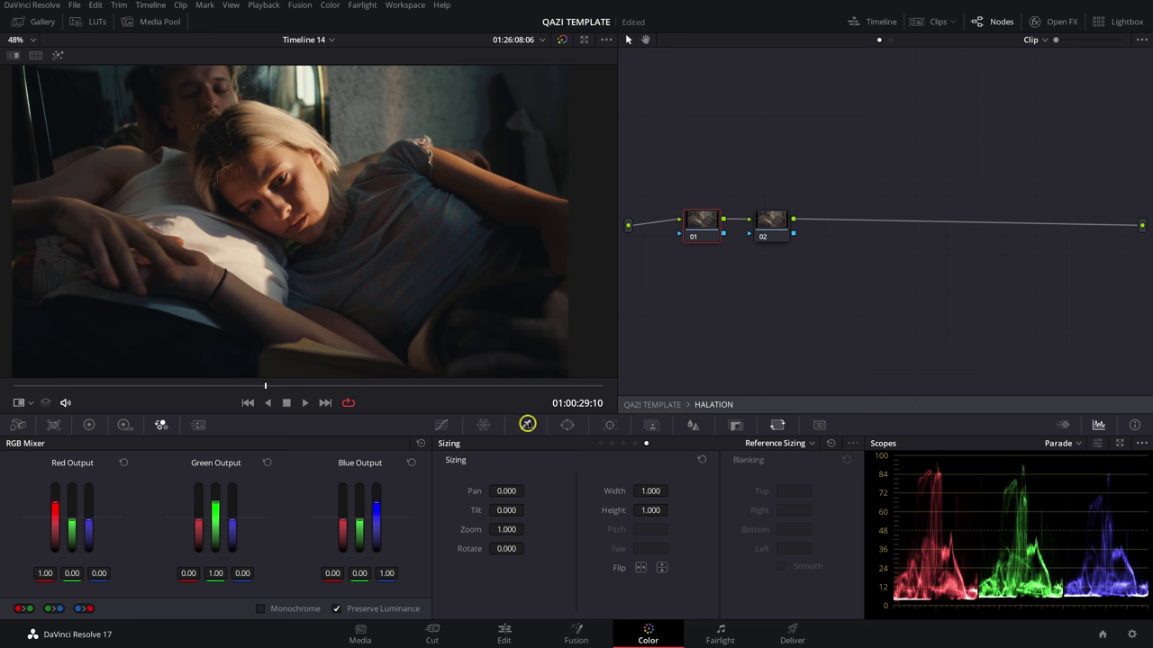
left_click(525, 424)
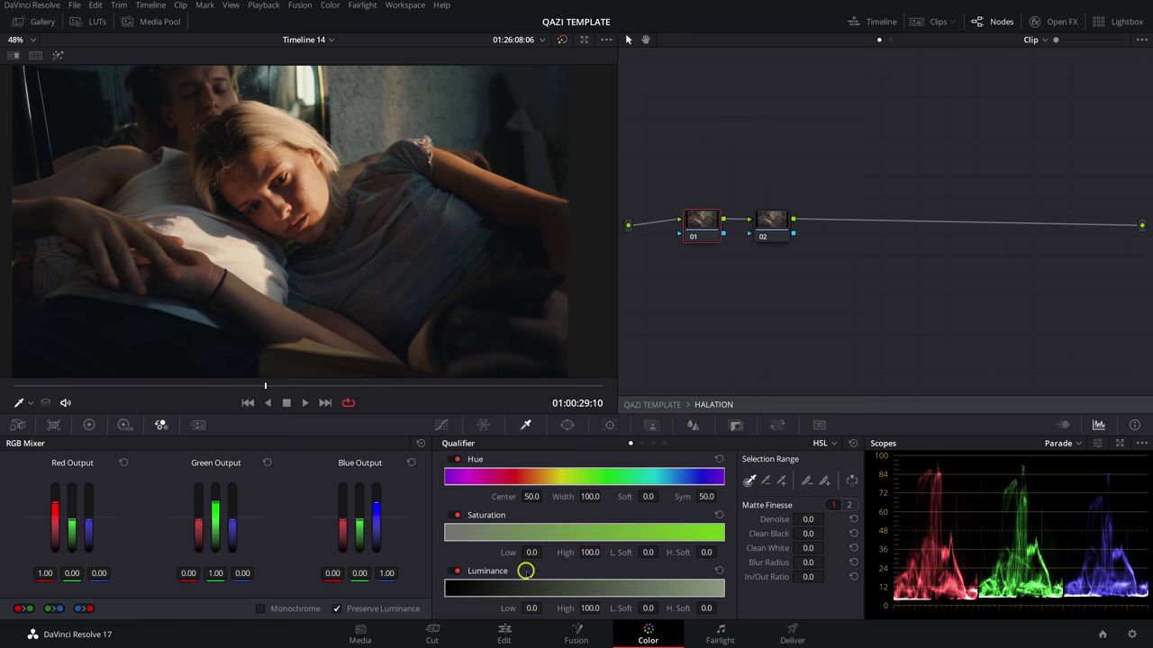
key("shift+h")
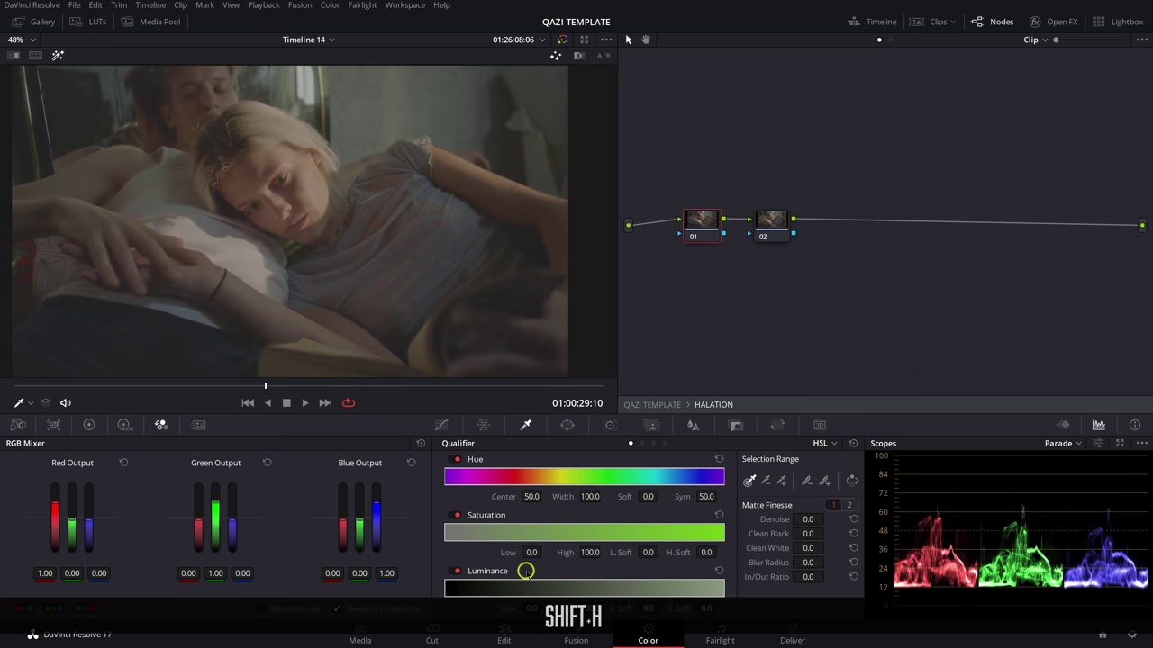
left_click_drag(530, 607, 857, 587)
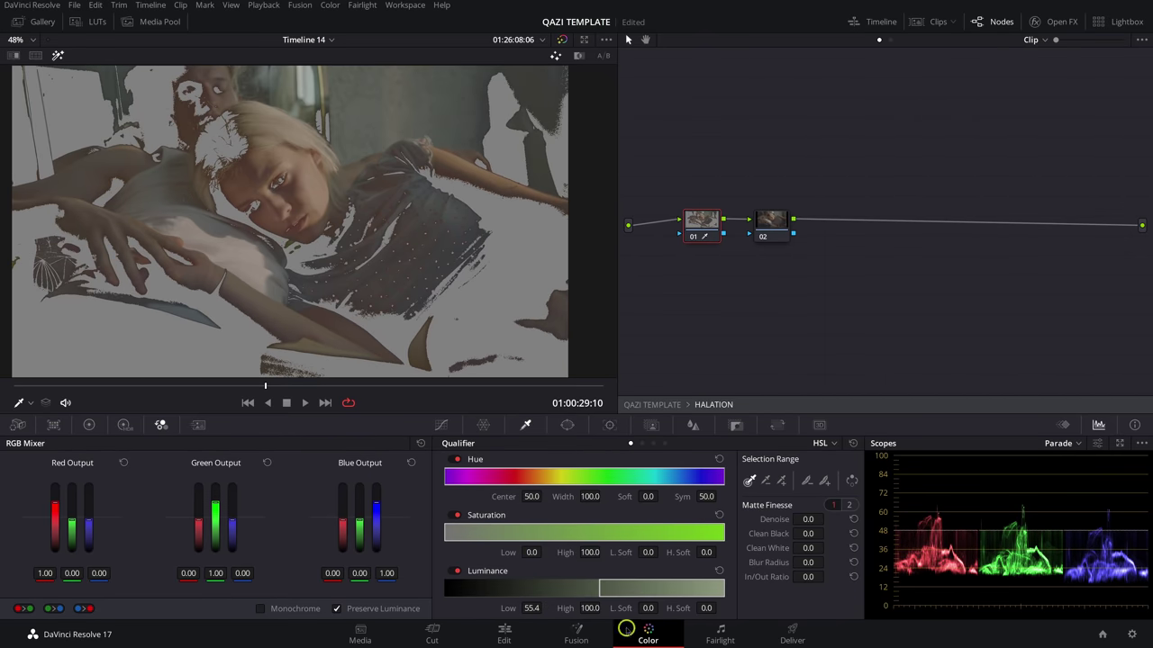
left_click_drag(618, 610, 641, 609)
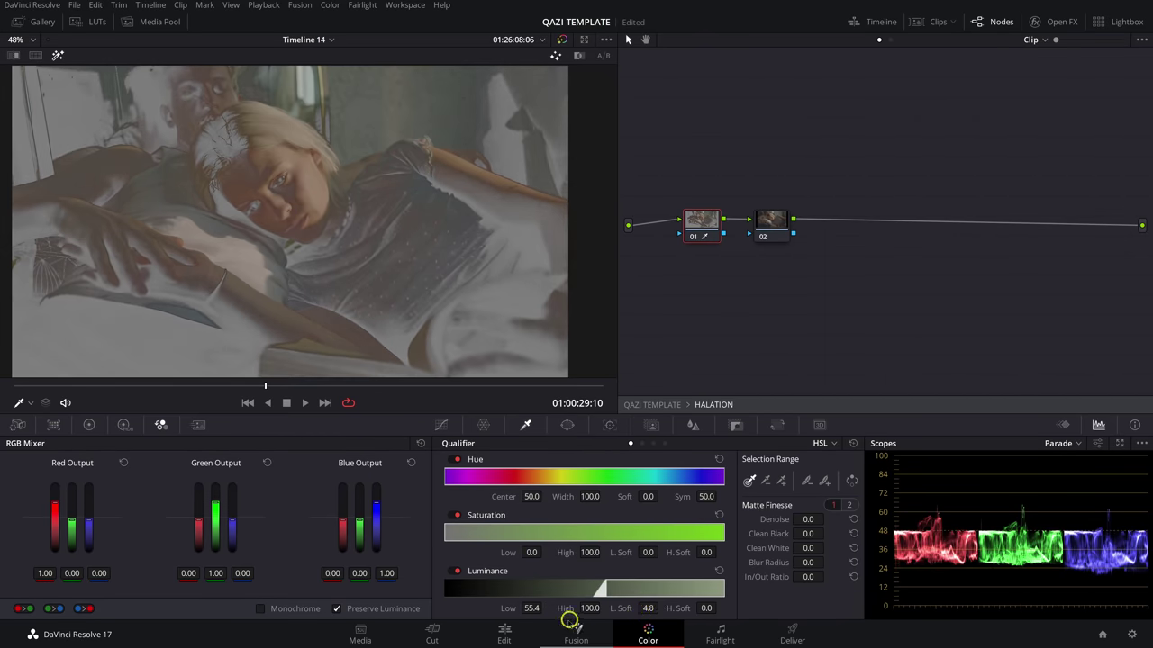
left_click_drag(532, 609, 535, 610)
left_click_drag(629, 609, 633, 610)
left_click_drag(533, 608, 528, 609)
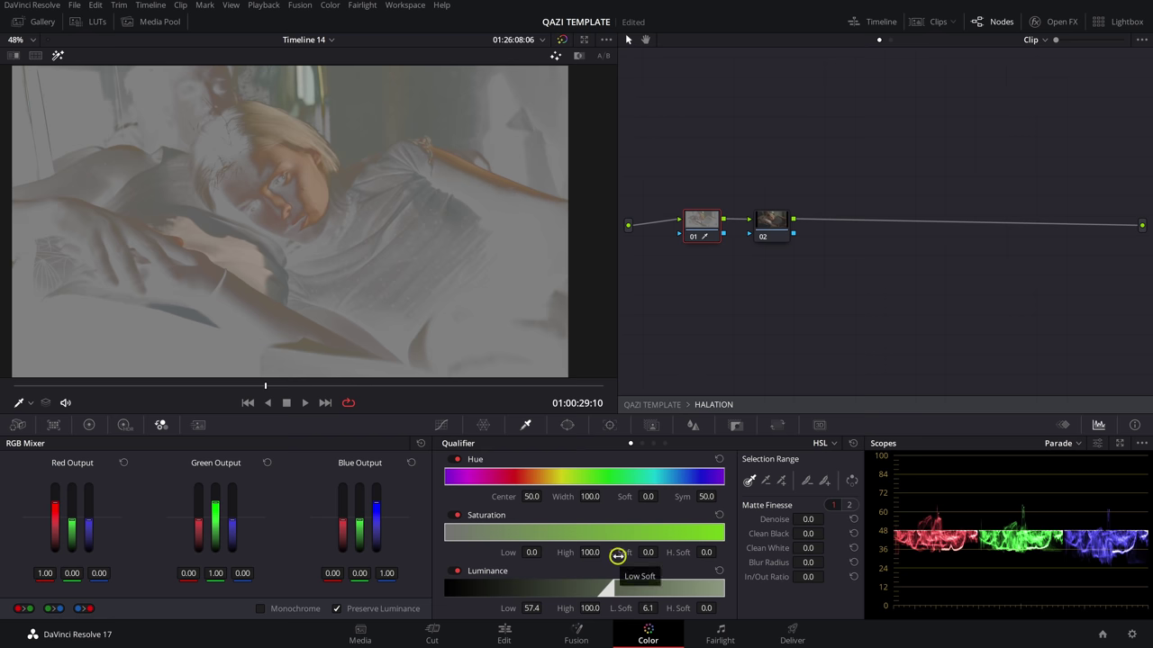
Check the qualified area against the tree reference still and the graded clip, ending with the reference and highlight view off.
scroll(334, 289, "down", 2)
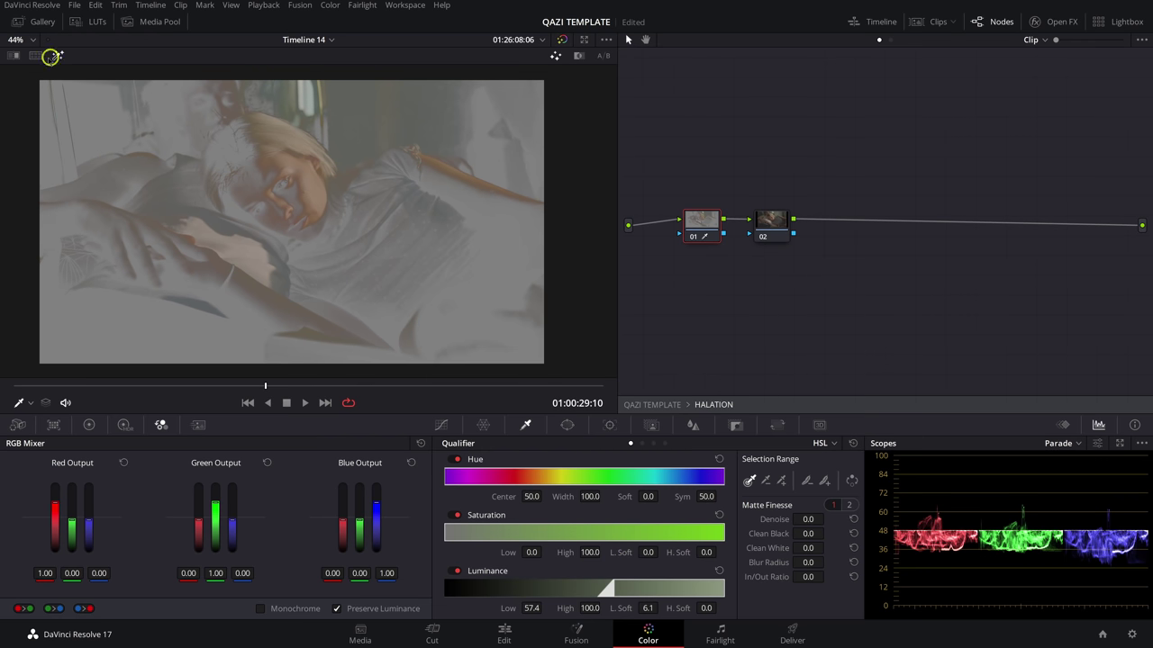
left_click(13, 55)
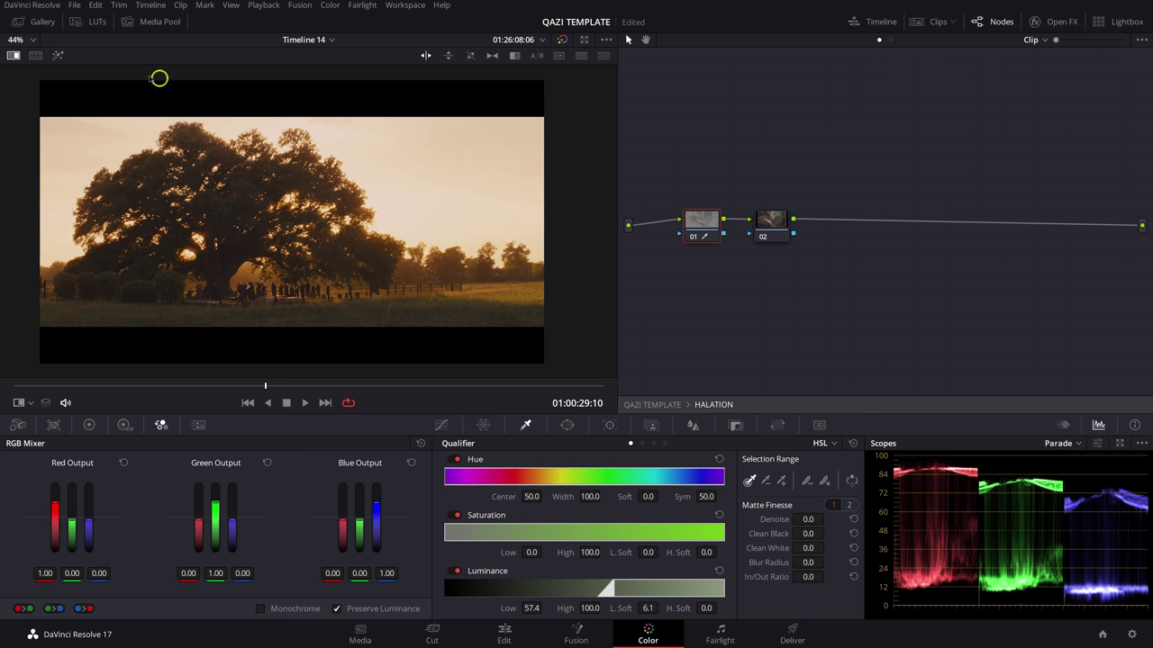
left_click(13, 55)
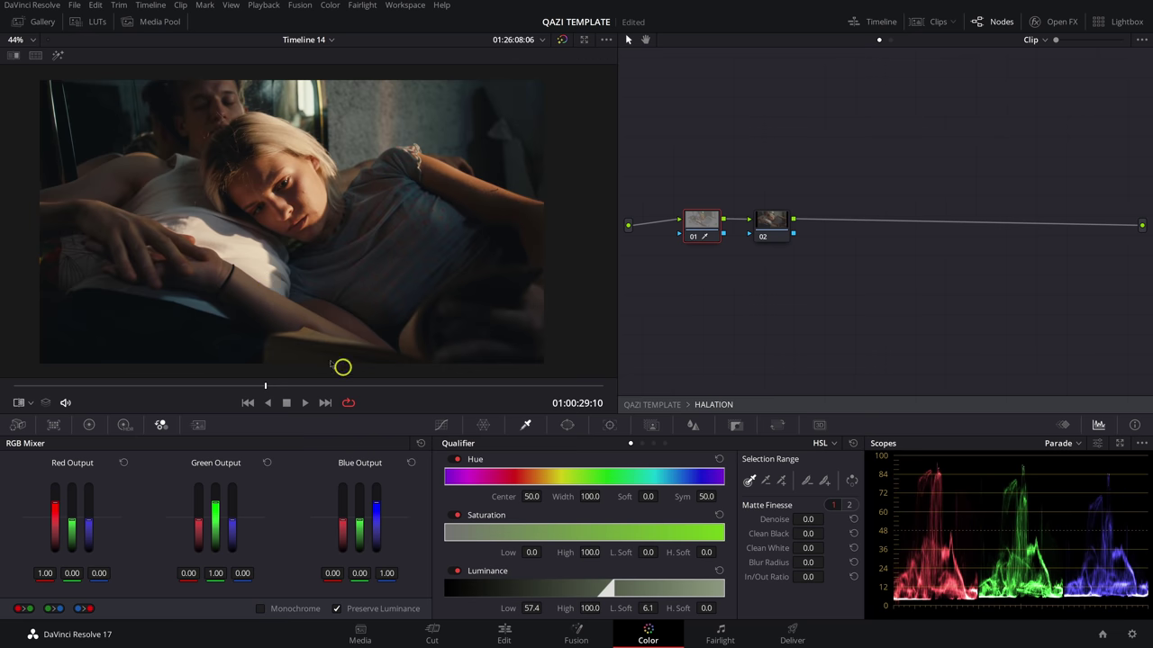
left_click(59, 55)
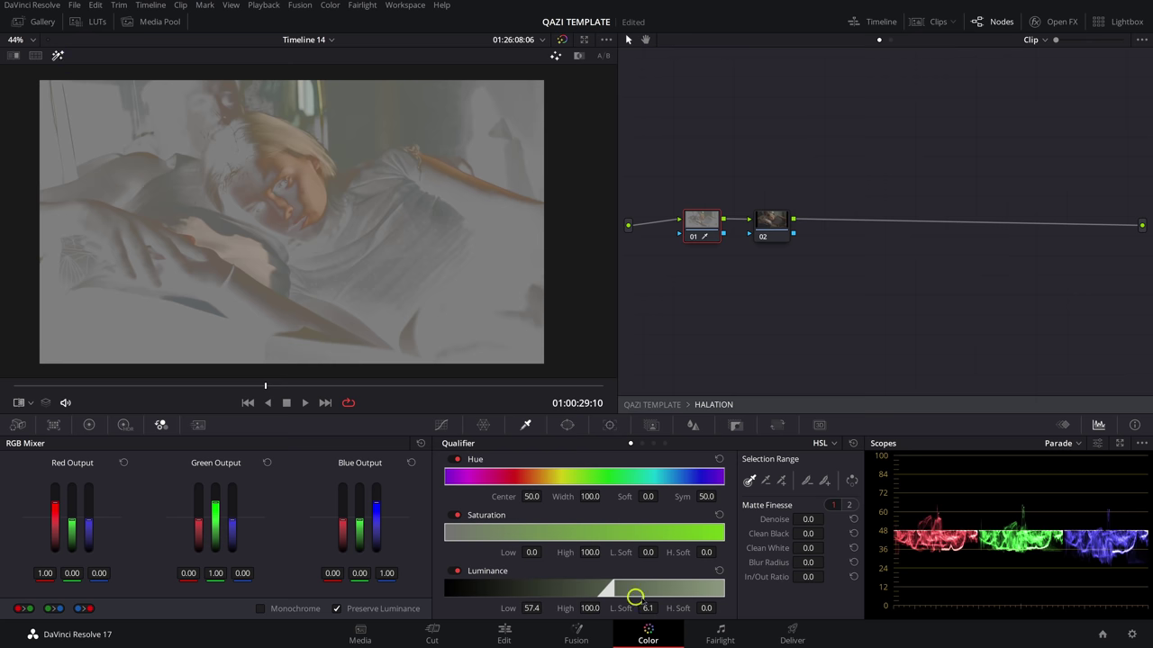
left_click(57, 56)
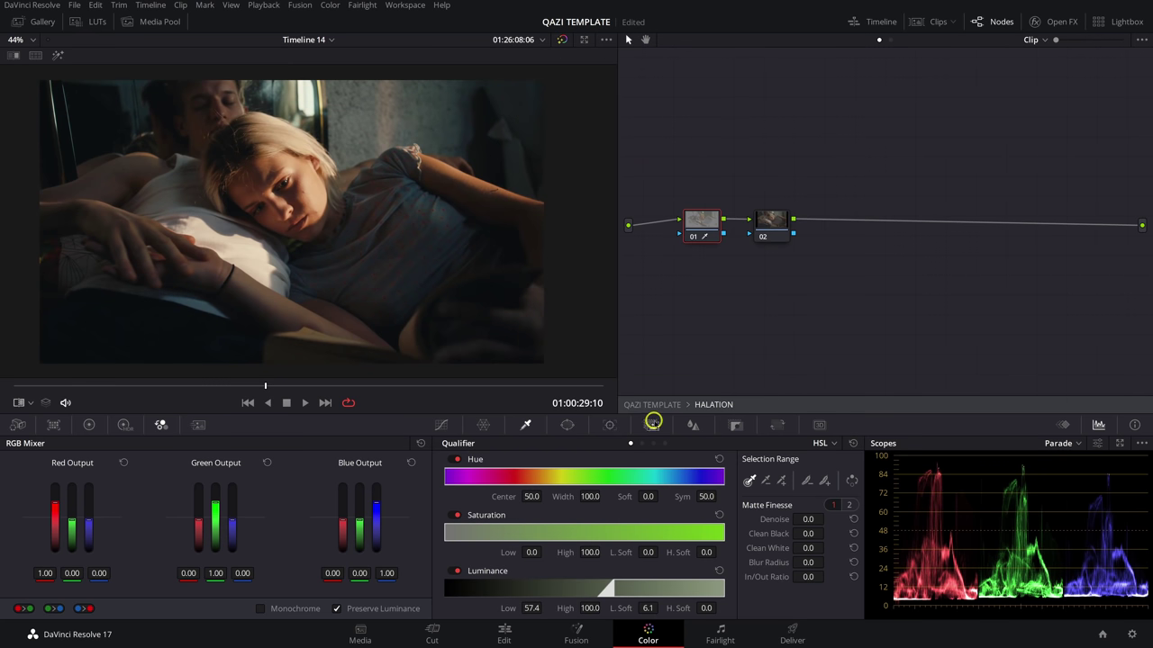
Unlink the red, green and blue blur Radius channels for node 01 and frame the woman's hair and face up close.
left_click(692, 425)
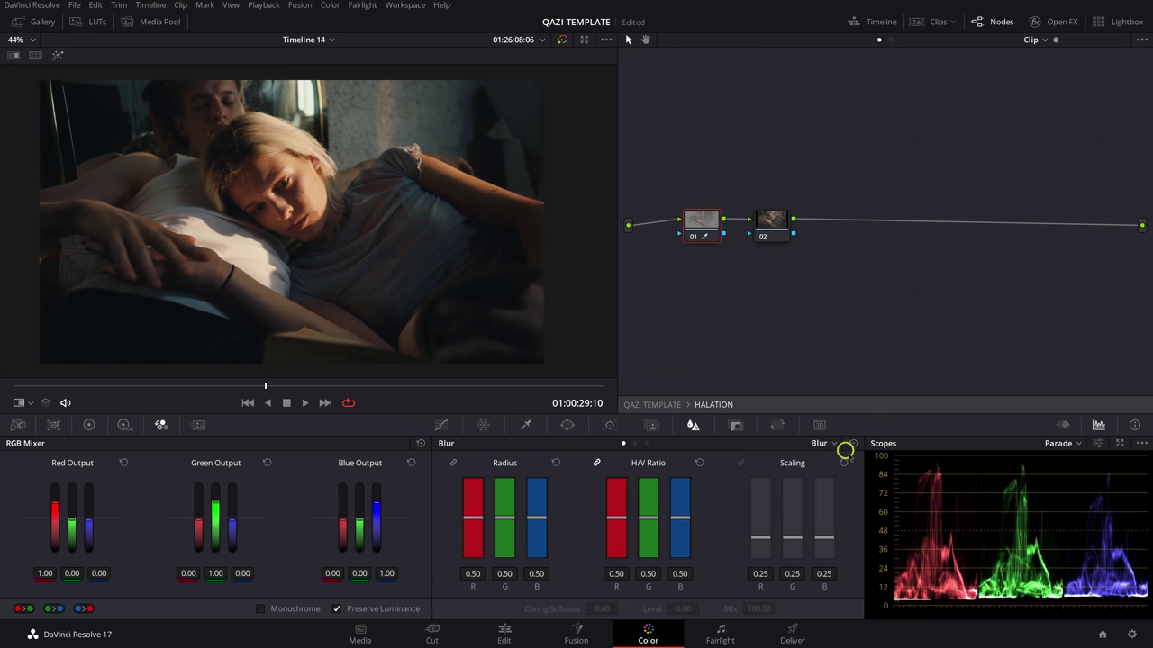
left_click(448, 465)
scroll(334, 218, "up", 6)
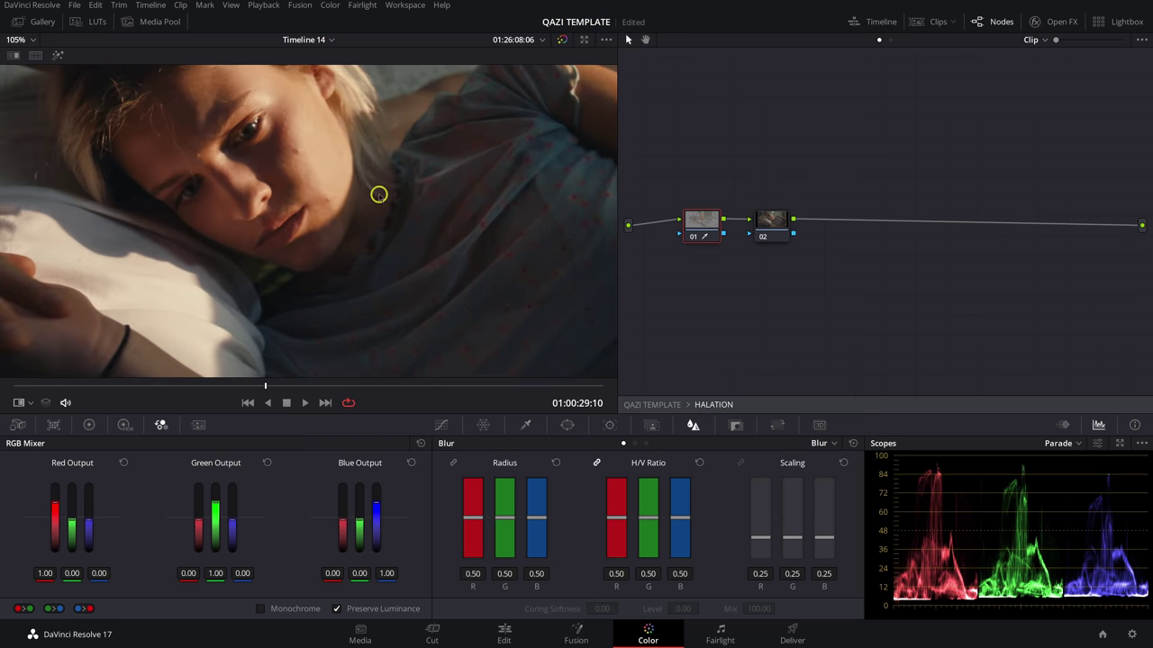
scroll(410, 269, "up", 4)
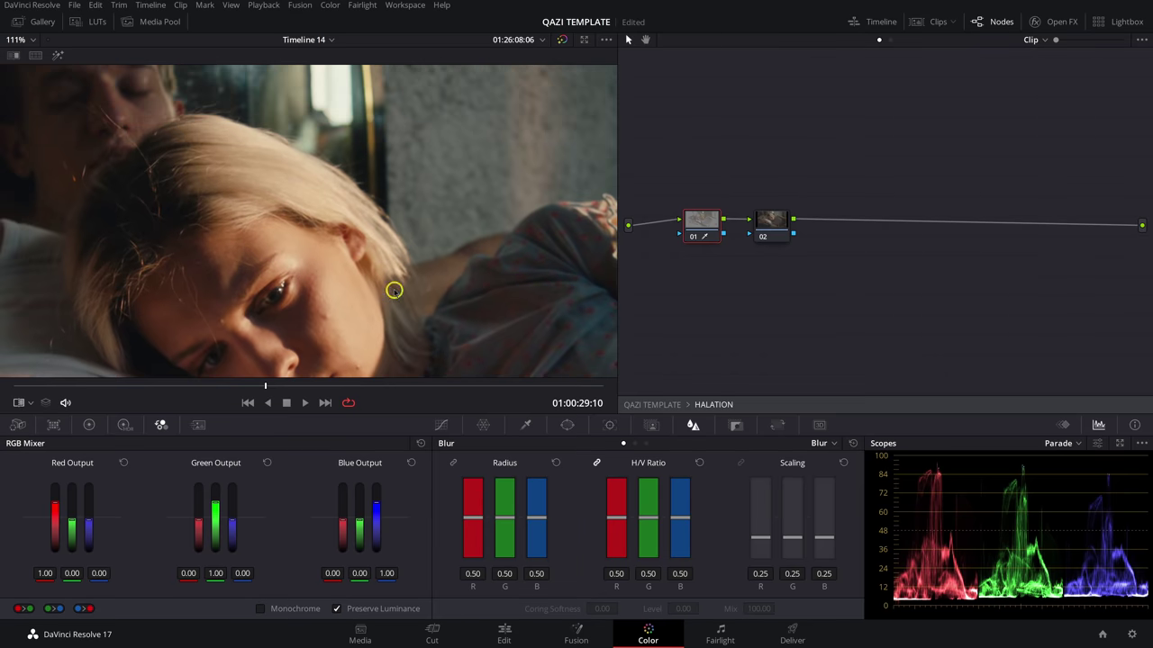
left_click_drag(396, 244, 346, 220)
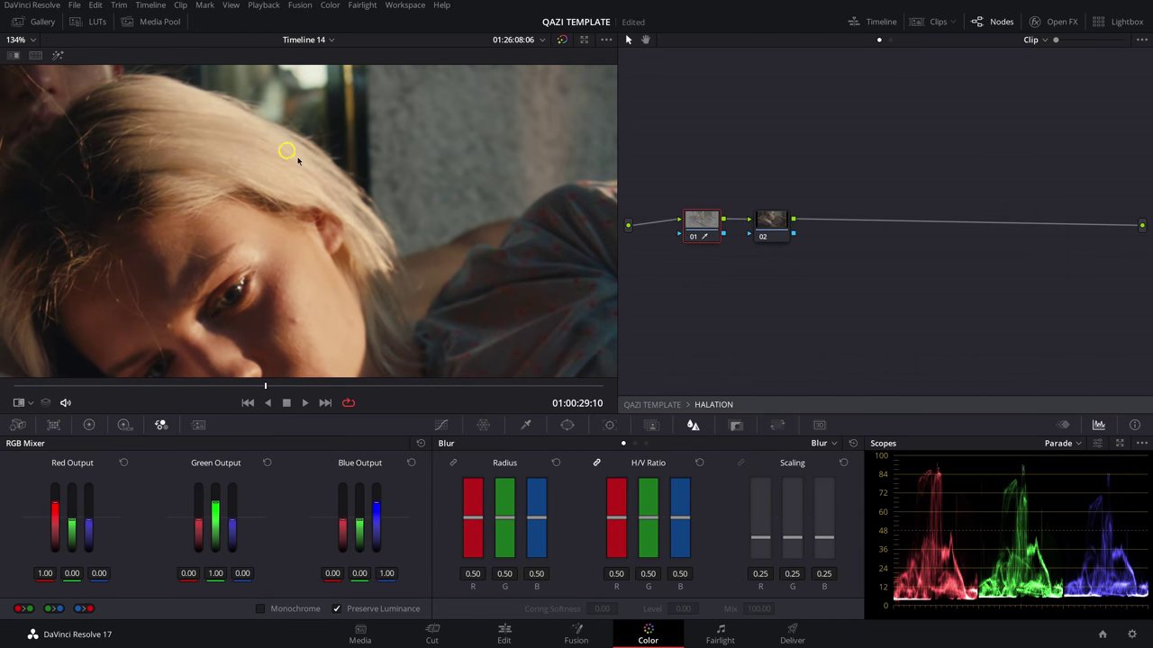
Set node 01's blur Radius to 0.59 for red, 0.52 for green and 0.54 for blue.
left_click_drag(286, 151, 298, 206)
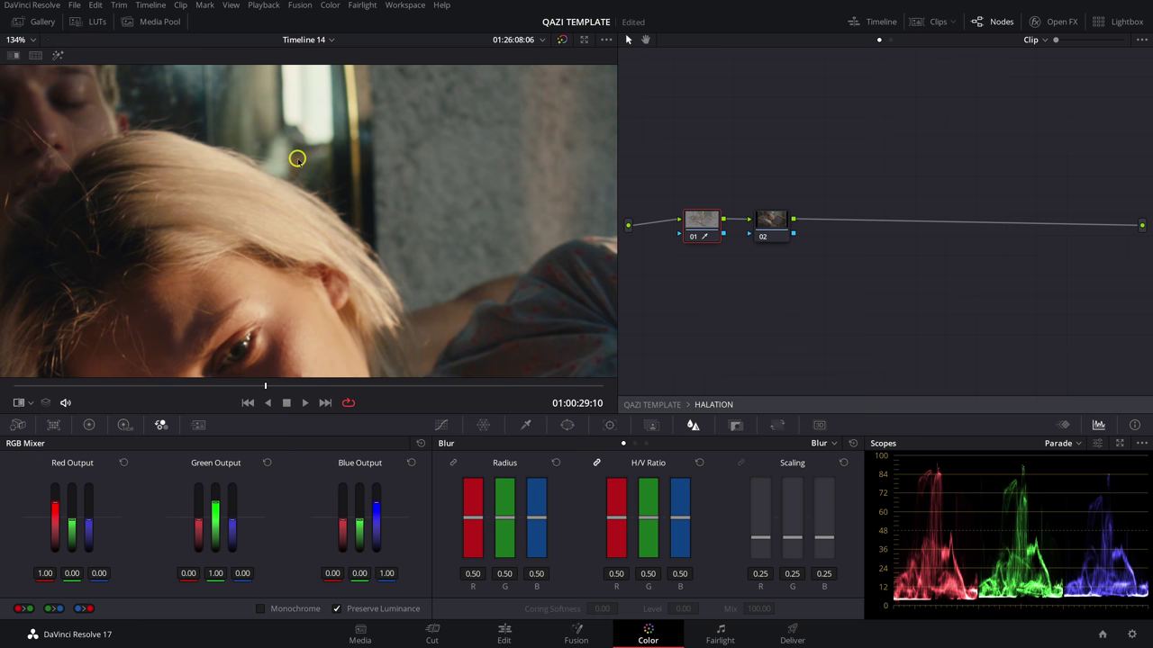
left_click_drag(344, 185, 362, 236)
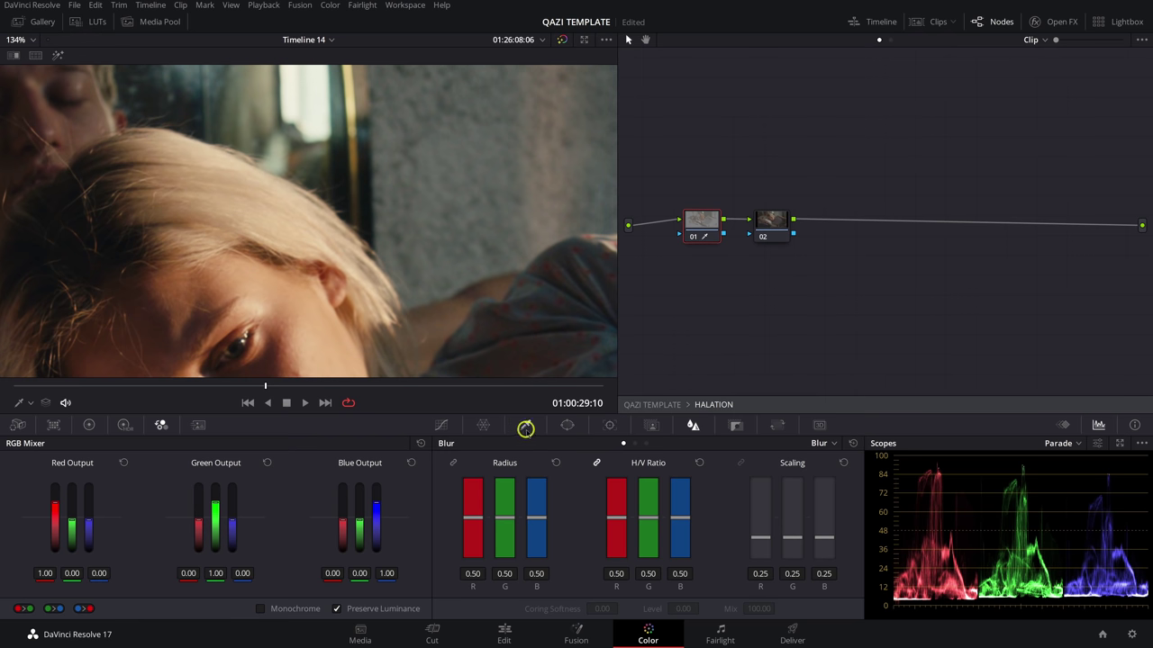
left_click_drag(474, 517, 474, 509)
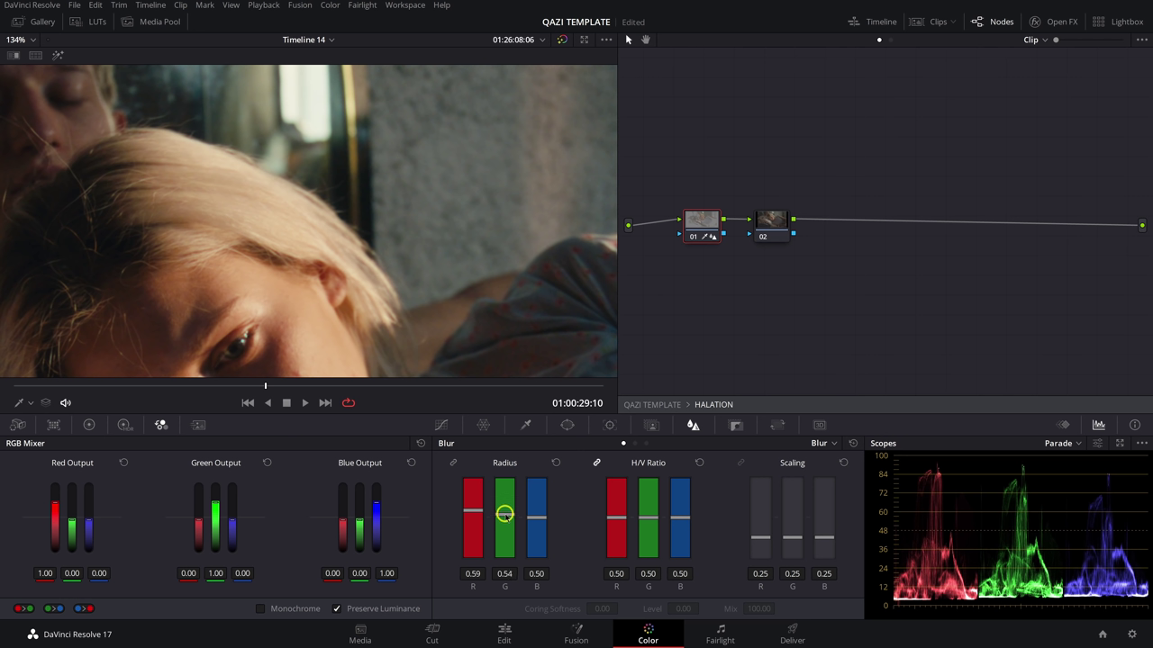
left_click_drag(538, 519, 539, 516)
left_click_drag(537, 517, 506, 524)
Compare the edges of the woman's hair up close with node 01 disabled and enabled, leaving the node enabled.
scroll(360, 322, "up", 3)
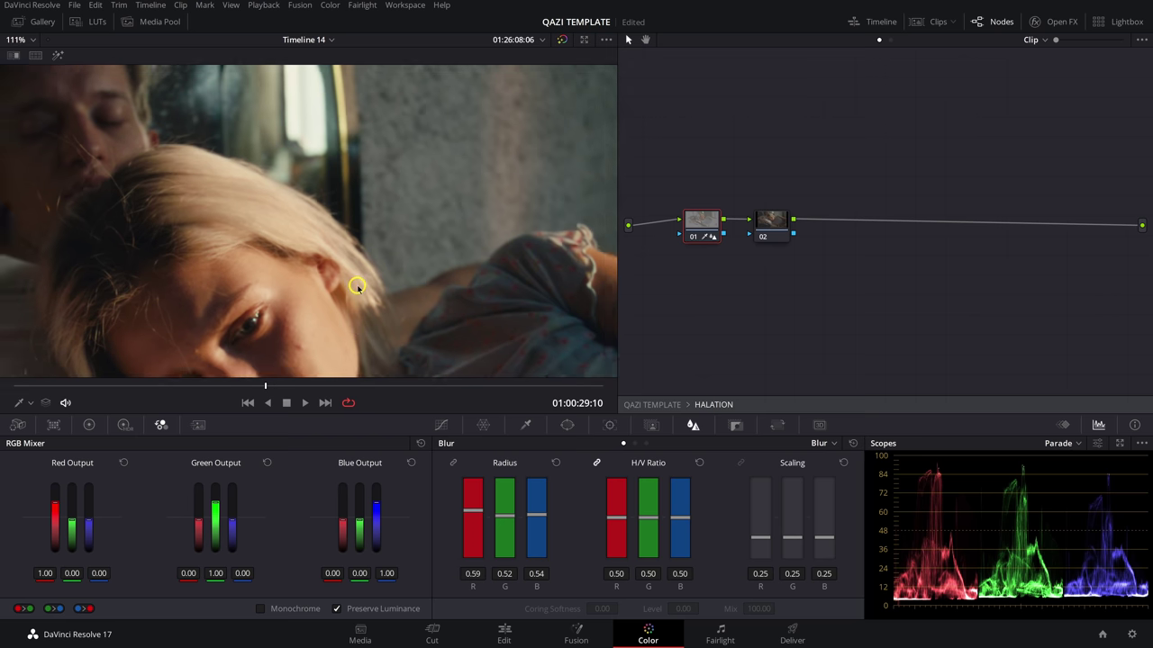
scroll(359, 287, "up", 5)
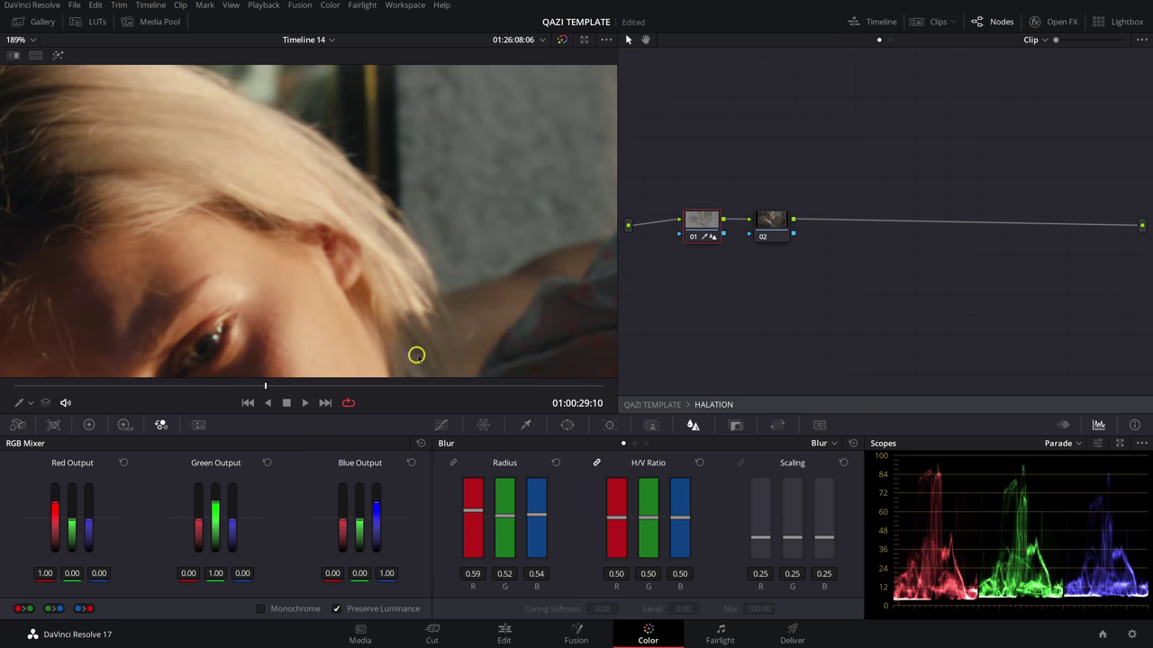
left_click(691, 237)
left_click(691, 237)
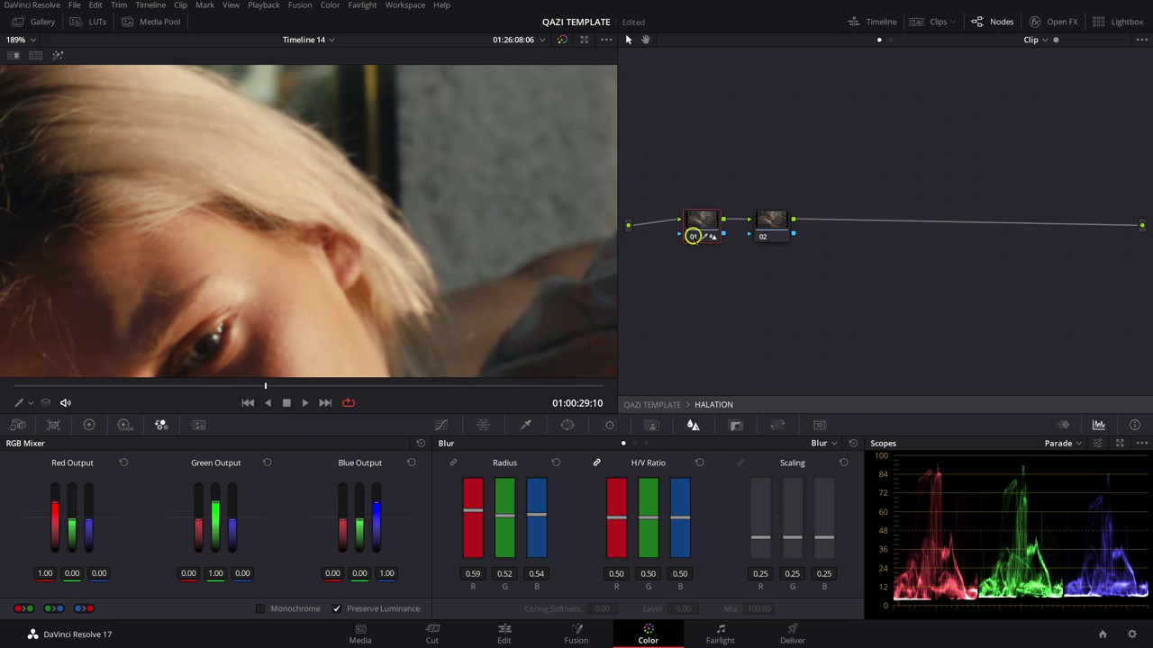
left_click(691, 237)
scroll(371, 207, "up", 6)
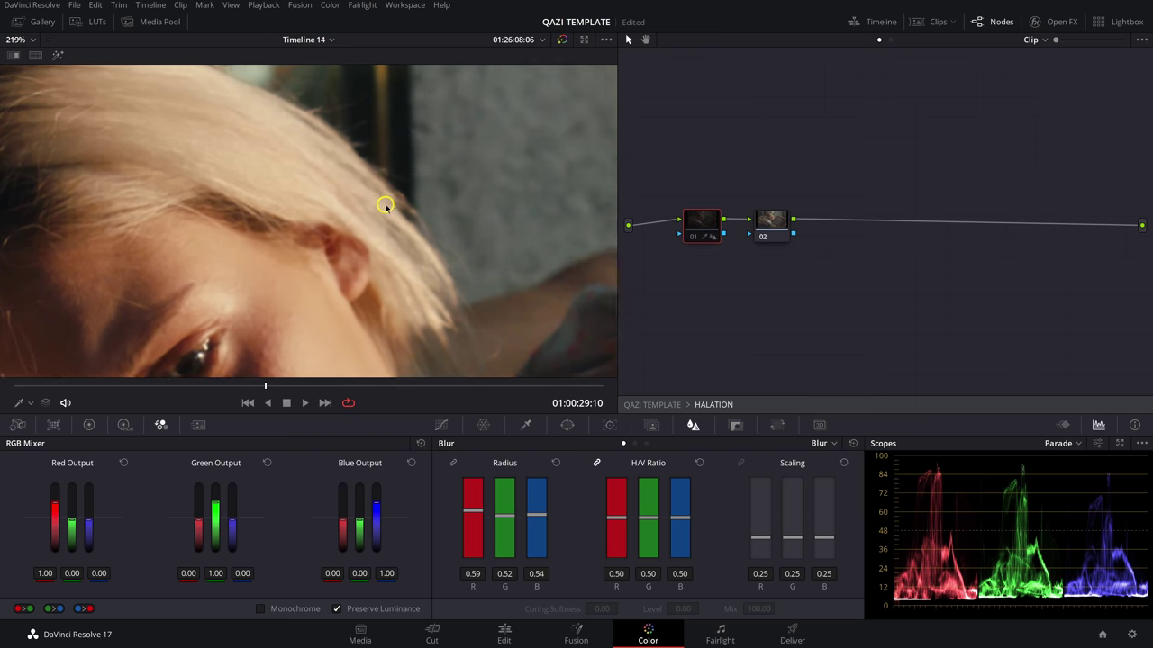
left_click(693, 235)
left_click(693, 235)
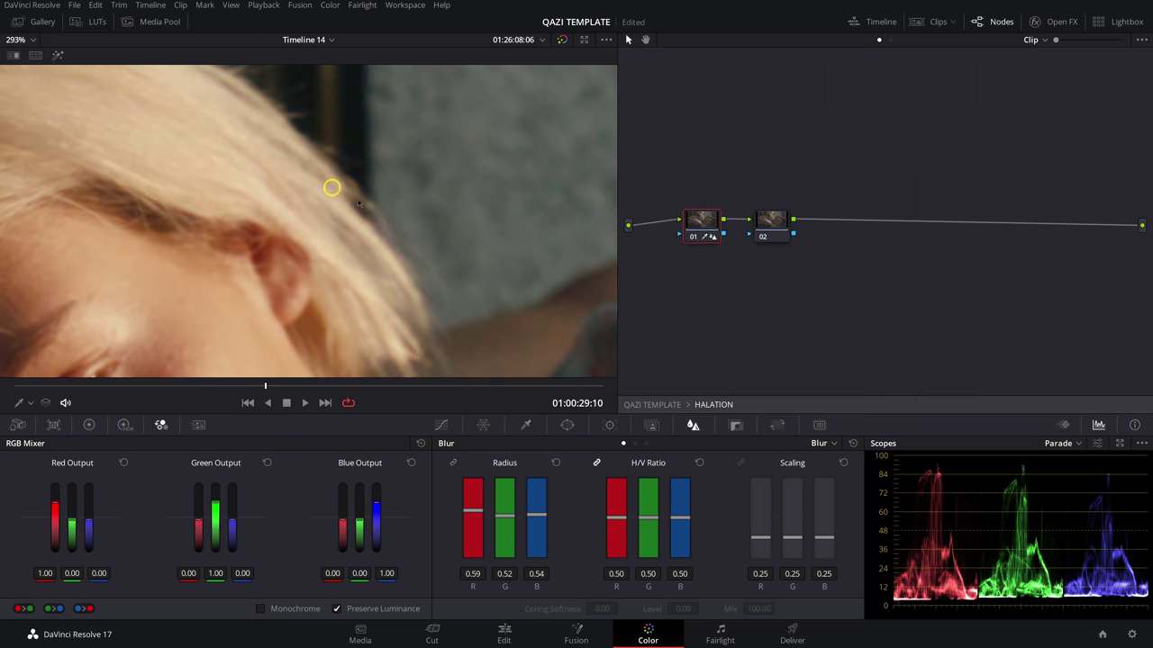
scroll(369, 268, "down", 8)
scroll(298, 298, "down", 3)
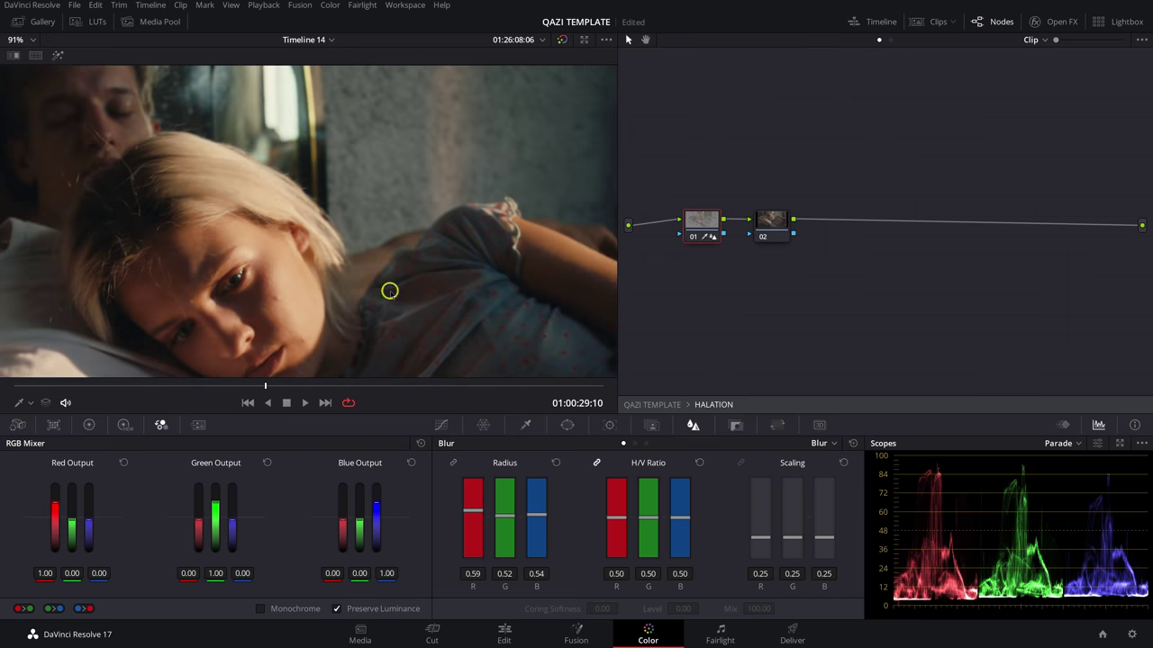
Check node 01's blur on the wider frame and the shirt sleeve by toggling the node off and on.
scroll(334, 270, "down", 2)
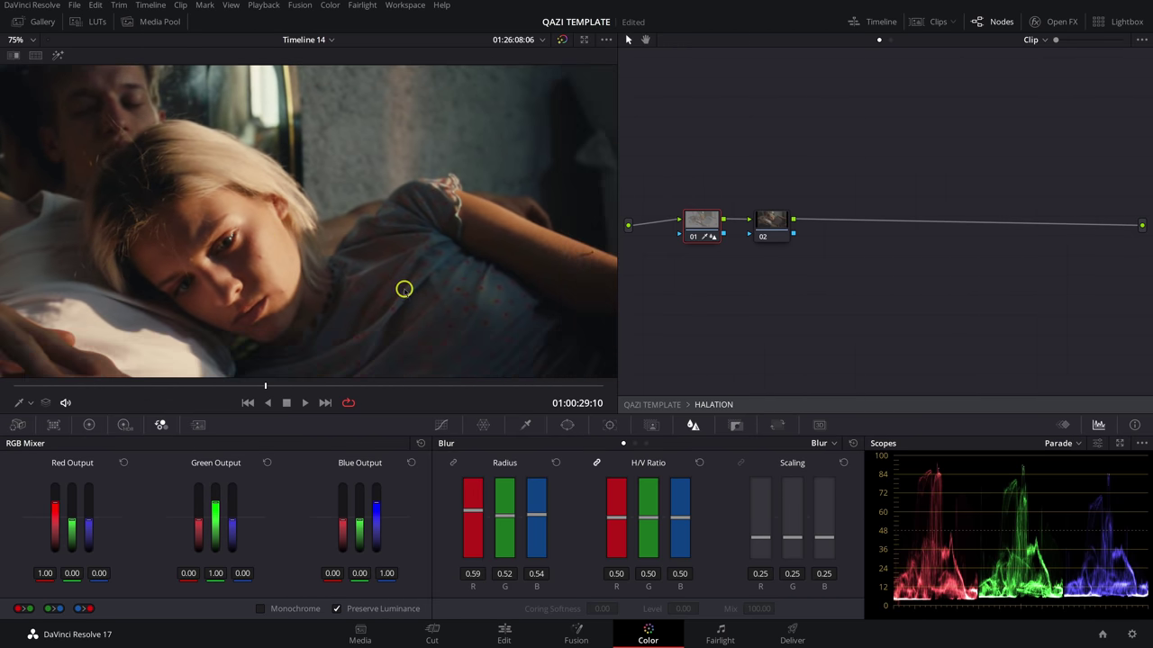
scroll(405, 288, "down", 1)
left_click(692, 235)
left_click(692, 235)
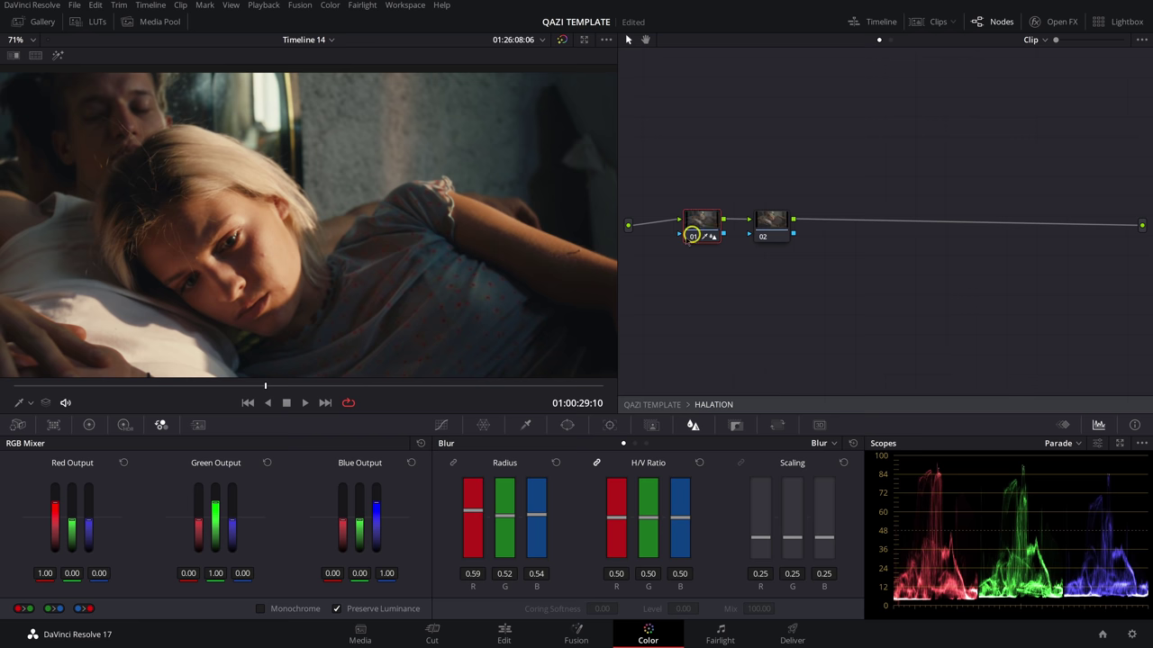
scroll(378, 266, "up", 2)
scroll(377, 266, "up", 4)
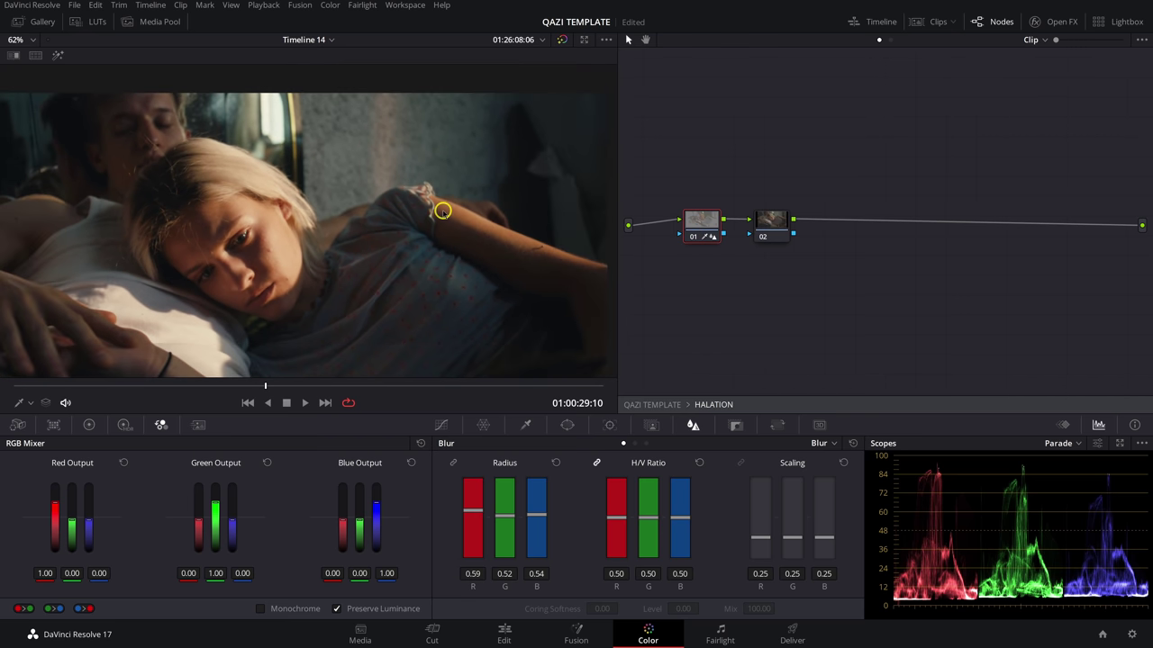
left_click(688, 235)
left_click(688, 235)
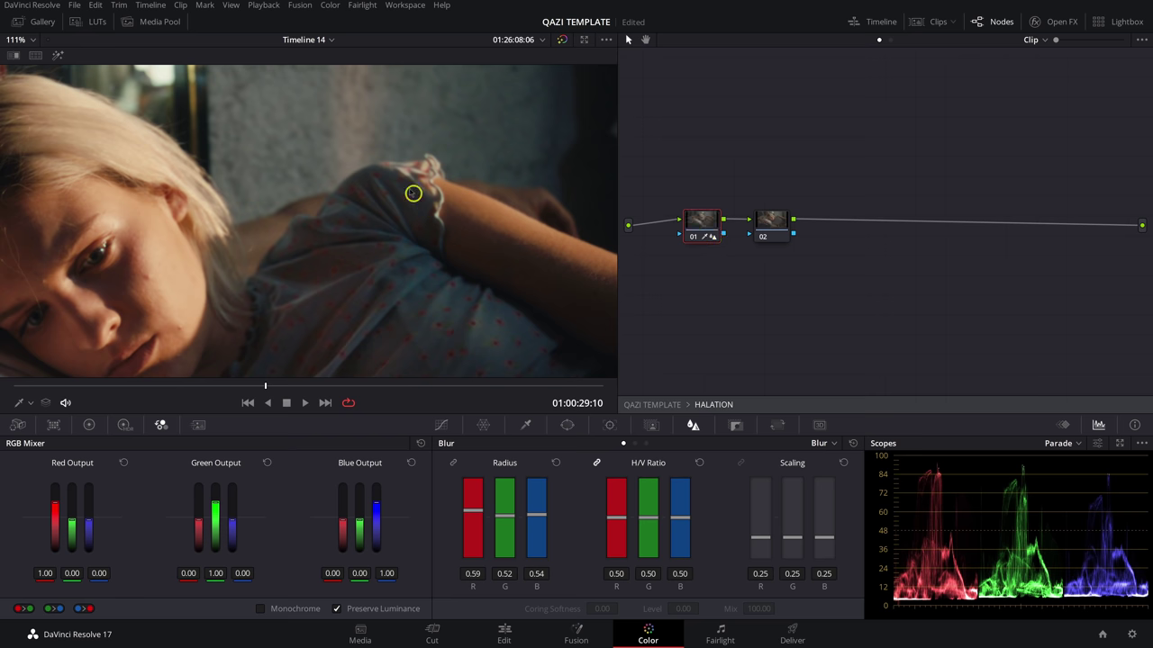
scroll(278, 244, "down", 6)
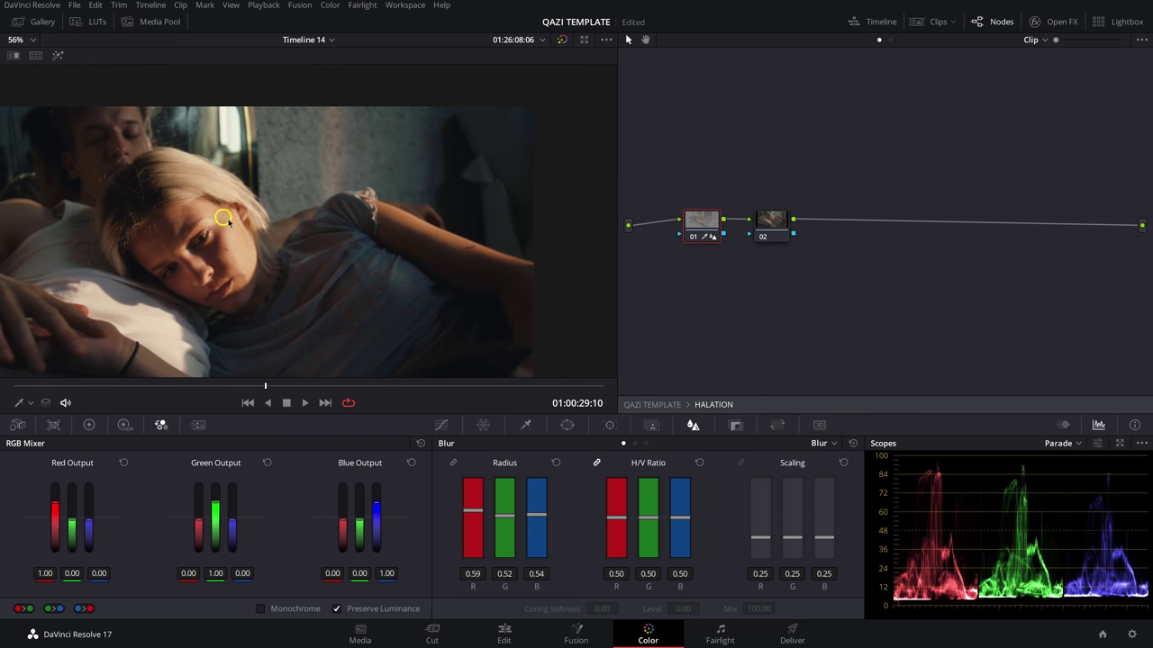
scroll(379, 226, "down", 1)
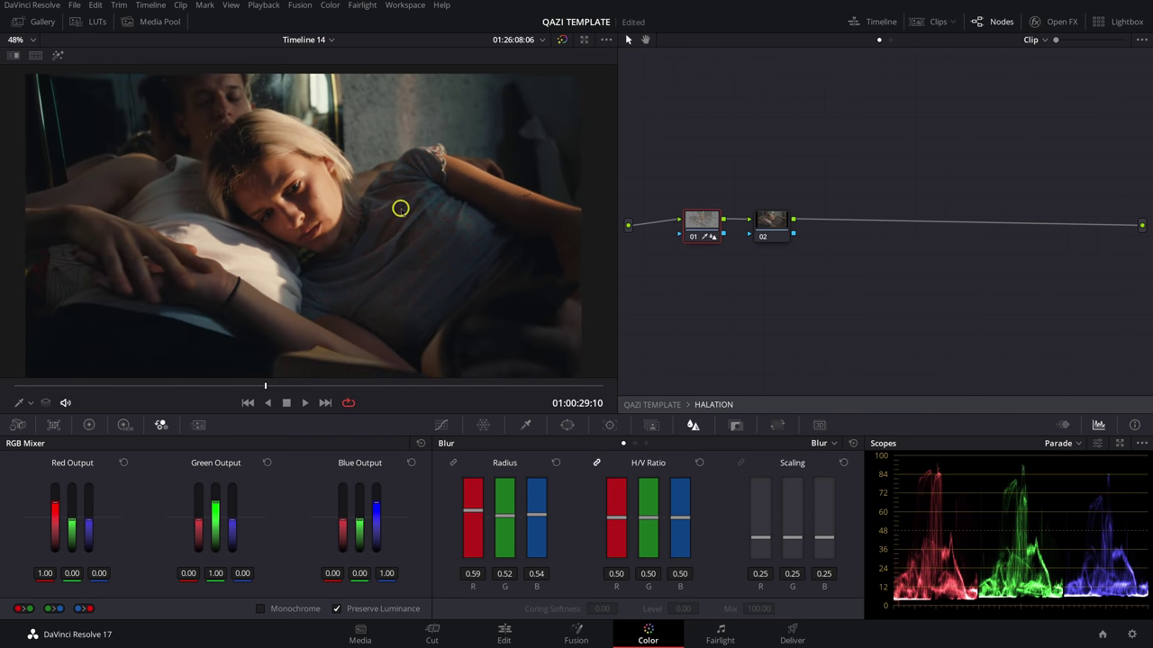
Find the Edge Detect effect in the Open FX library and apply it to node 02.
right_click(408, 205)
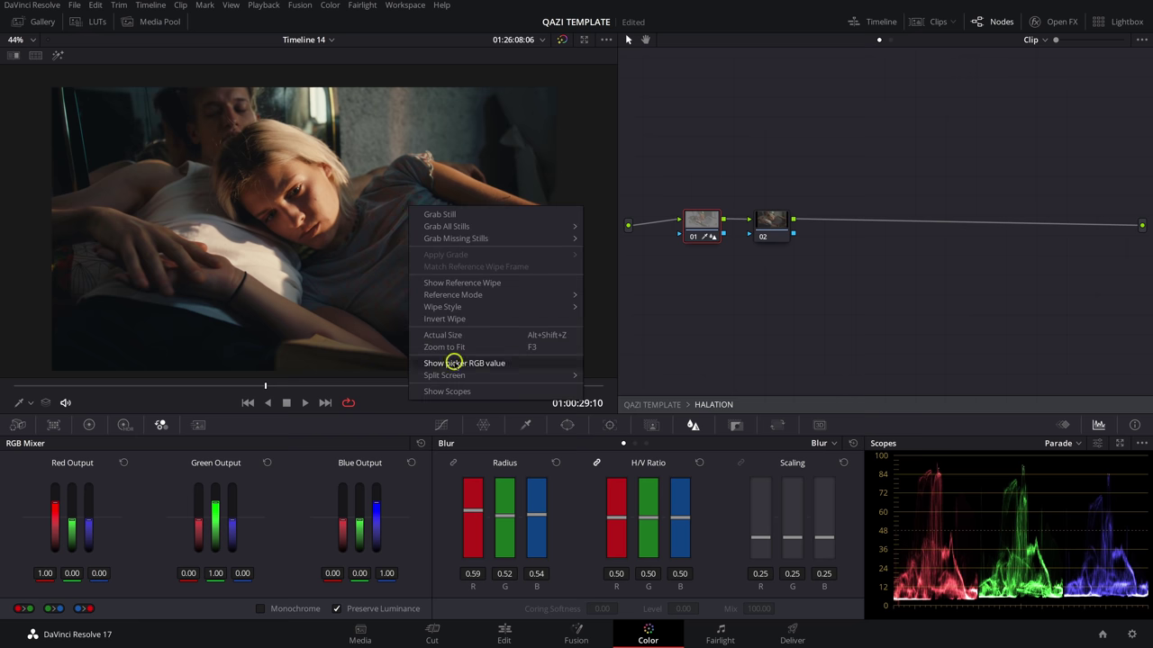
left_click(450, 348)
left_click(774, 222)
right_click(972, 126)
left_click(932, 98)
left_click(1053, 20)
type("EDG")
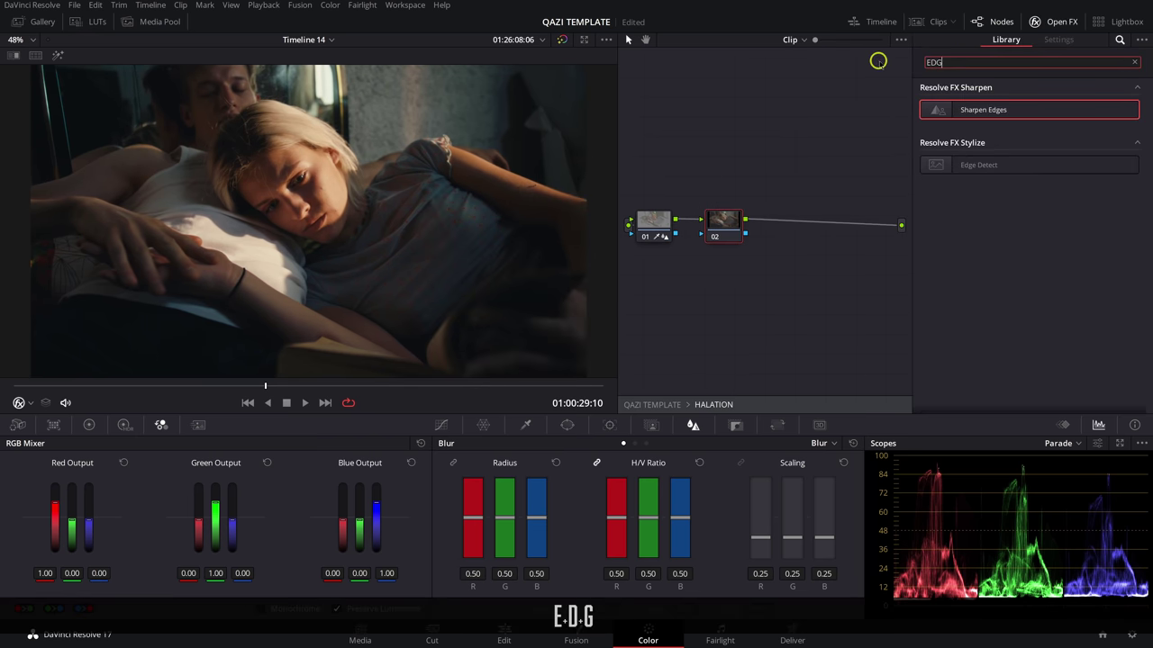
left_click_drag(996, 171, 725, 220)
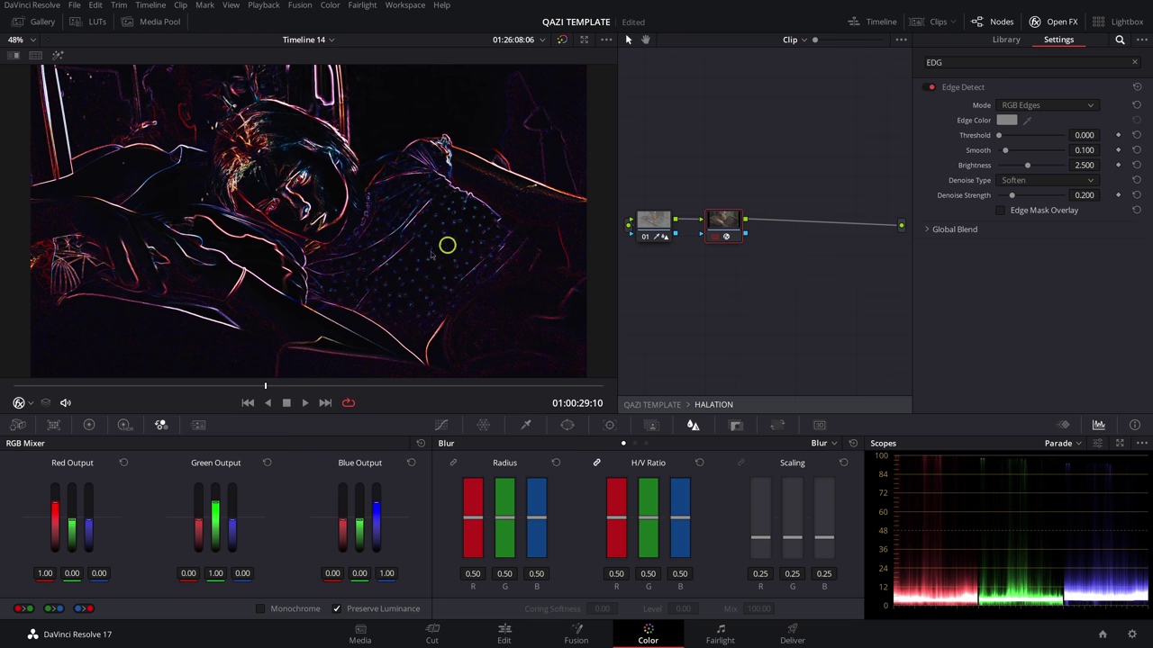
Switch Edge Detect to Grayscale Edges with Threshold 0.156 and Smooth 0.170.
left_click(1013, 105)
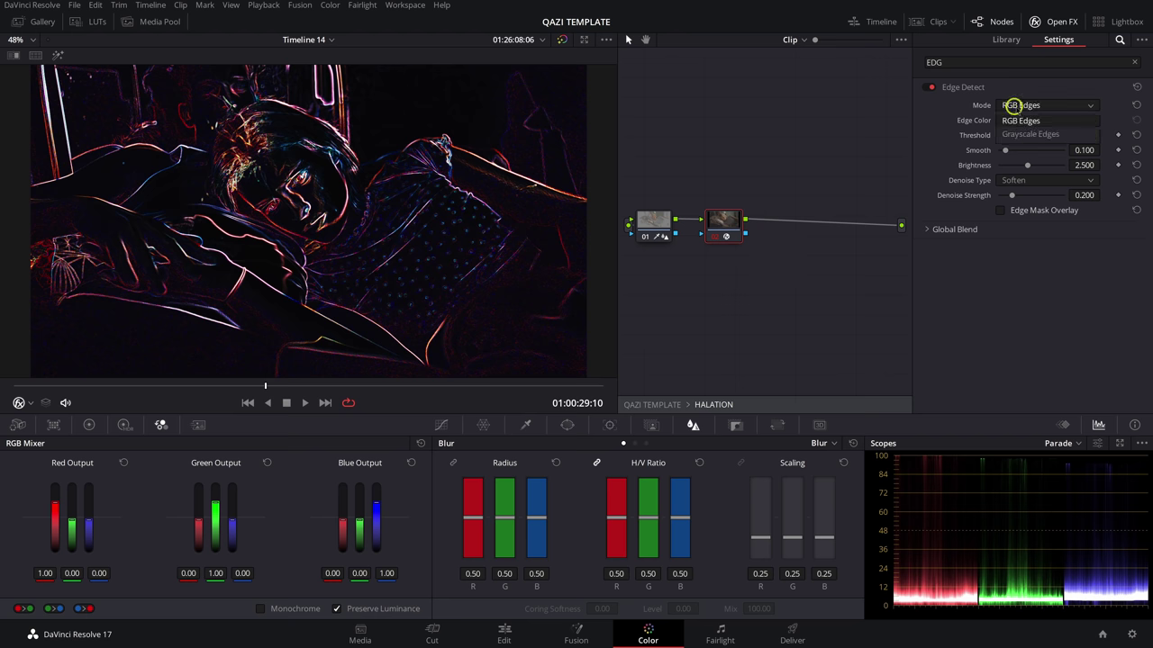
left_click(1017, 122)
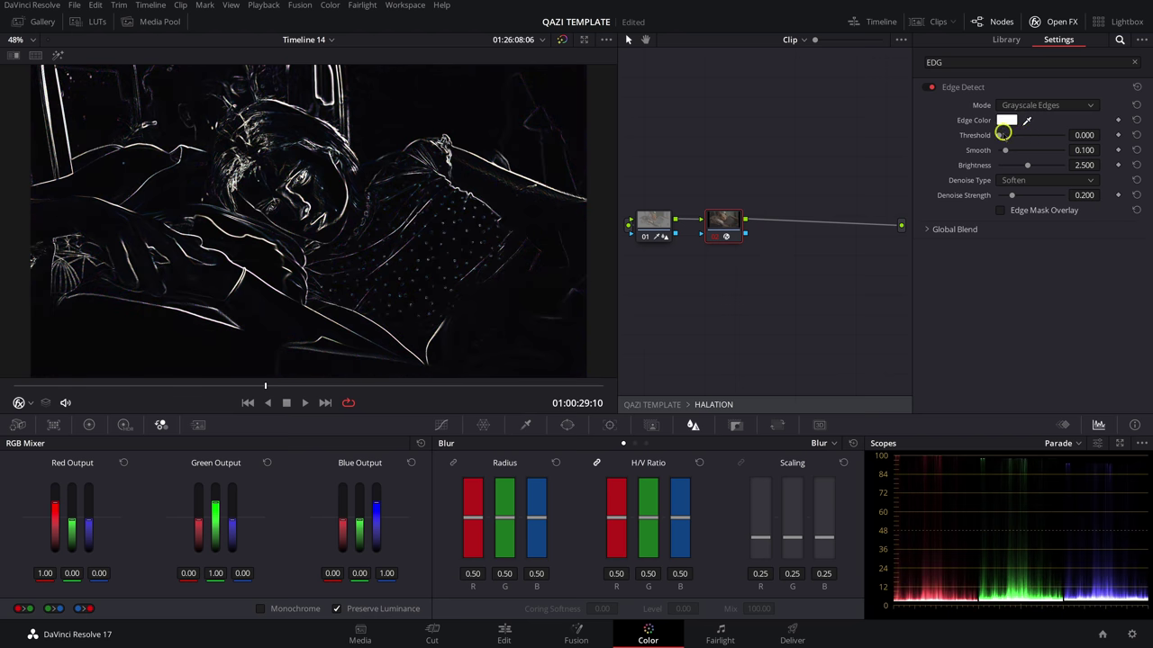
left_click_drag(1000, 135, 1008, 135)
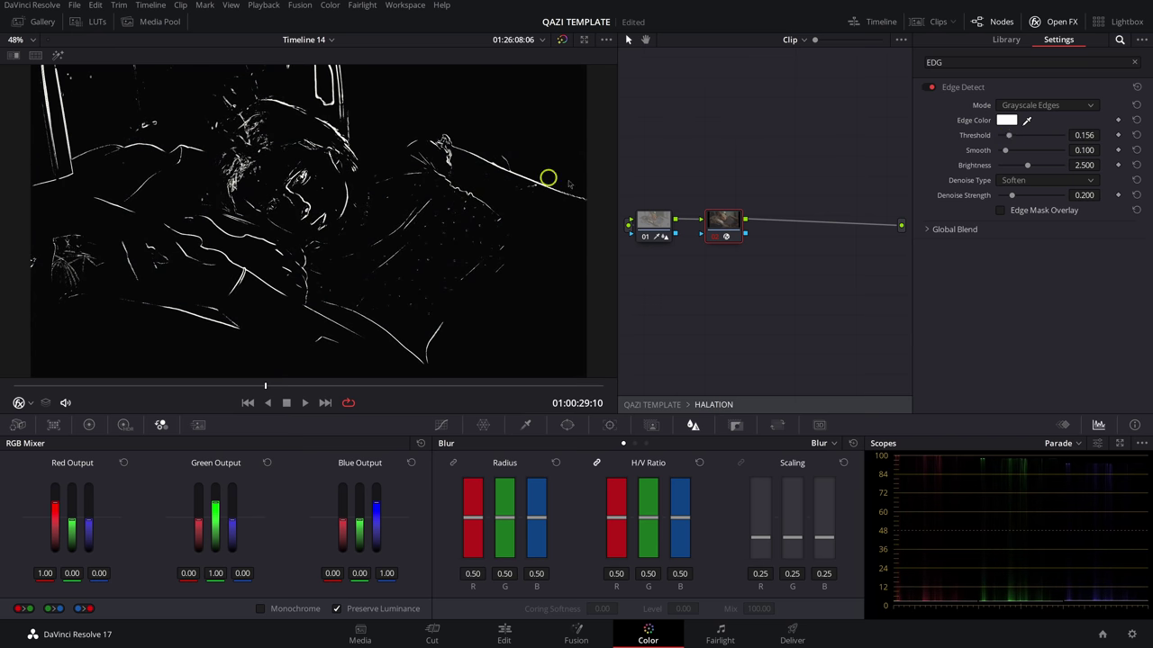
left_click_drag(1087, 151, 1124, 152)
left_click_drag(553, 320, 555, 320)
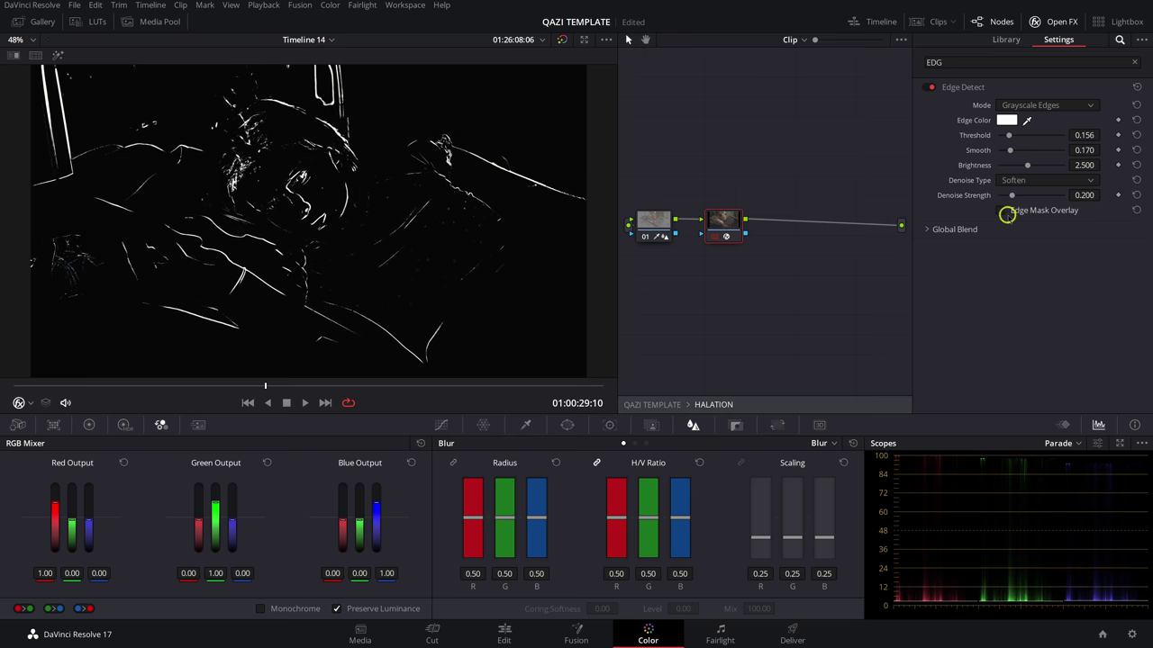
Enable Edge Mask Overlay and play the clip to check the edges, parking on an earlier frame.
left_click(1005, 211)
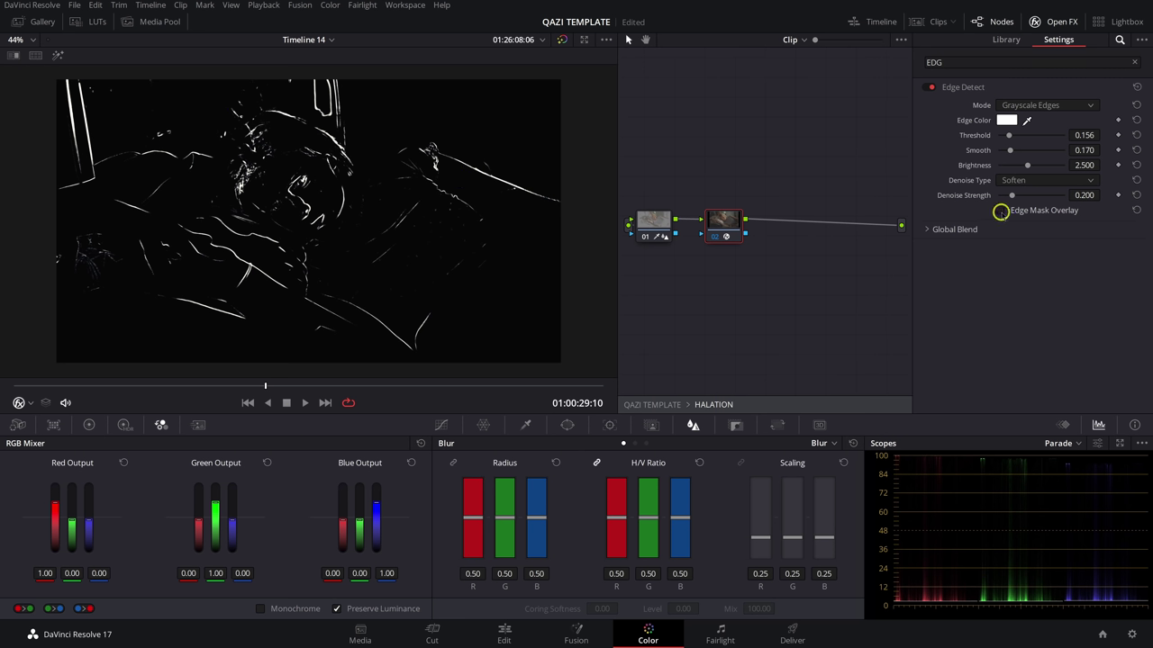
left_click(1001, 211)
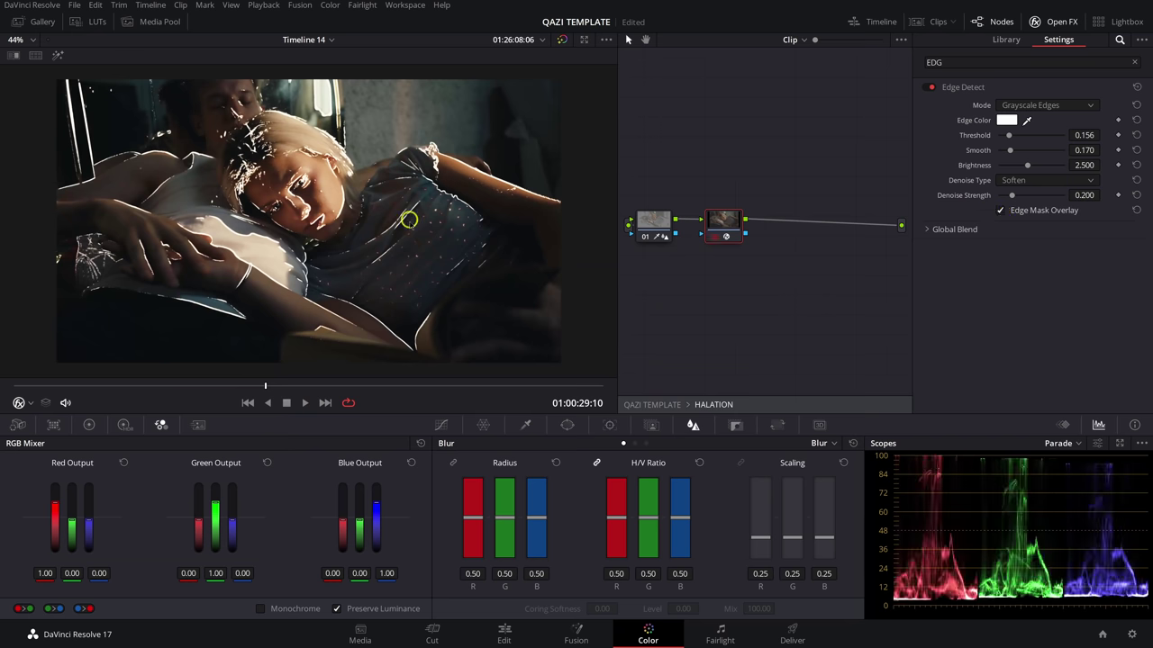
scroll(321, 202, "up", 3)
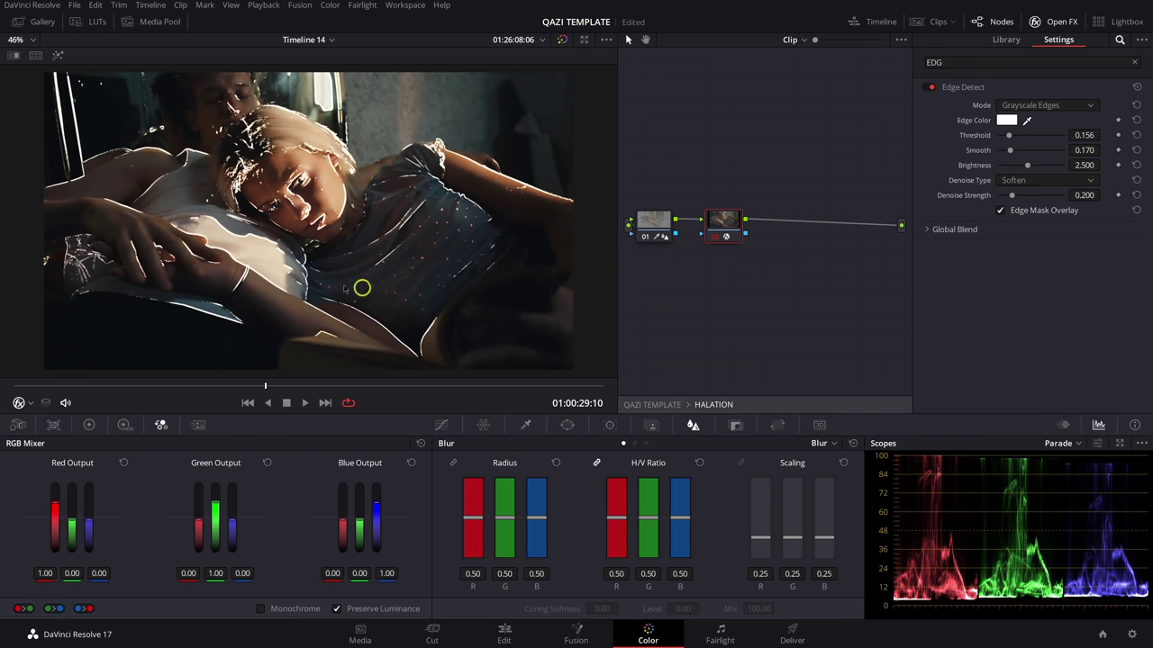
key("space")
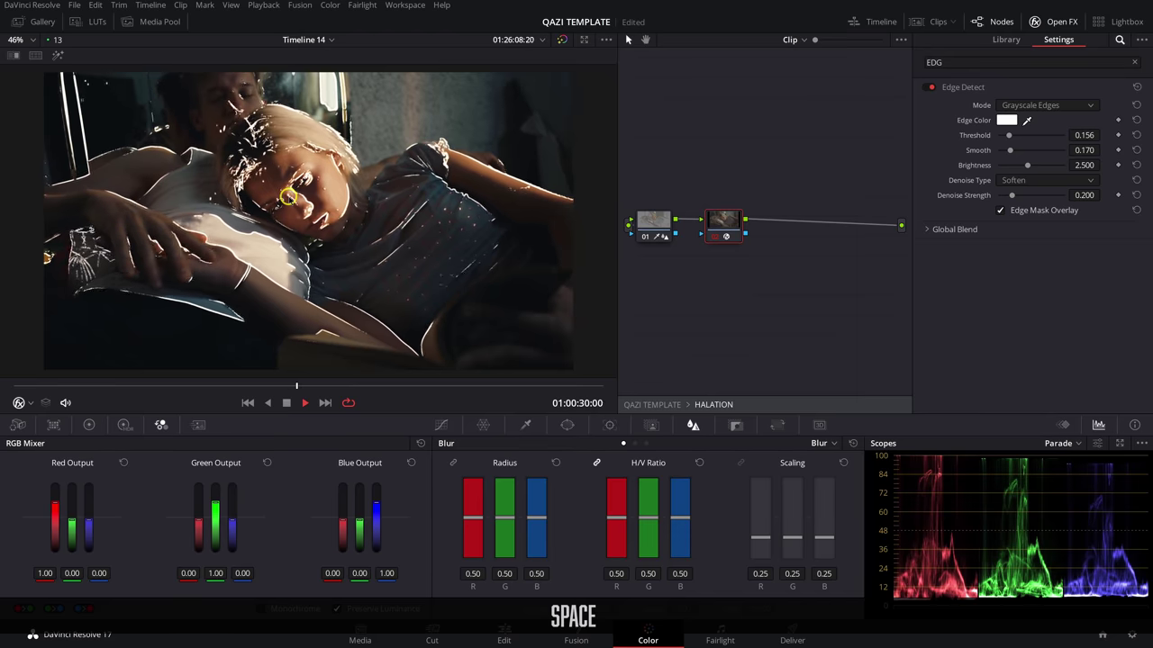
key("space")
left_click(224, 386)
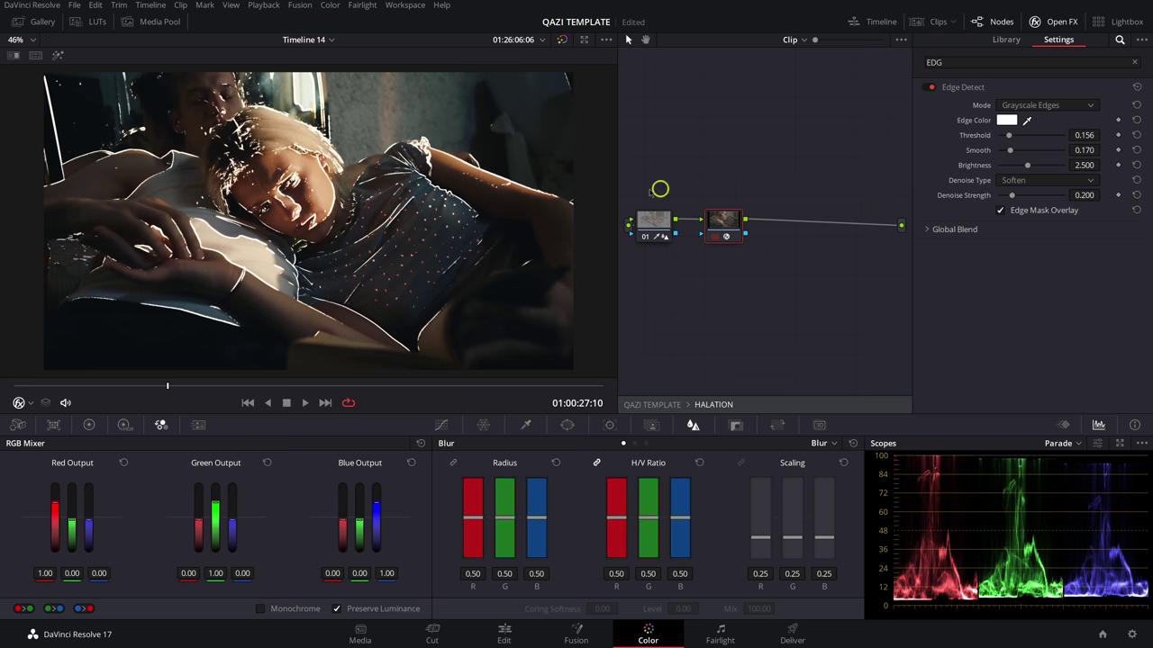
Set the Edge Detect edge color to dark red #b40000.
left_click(1008, 120)
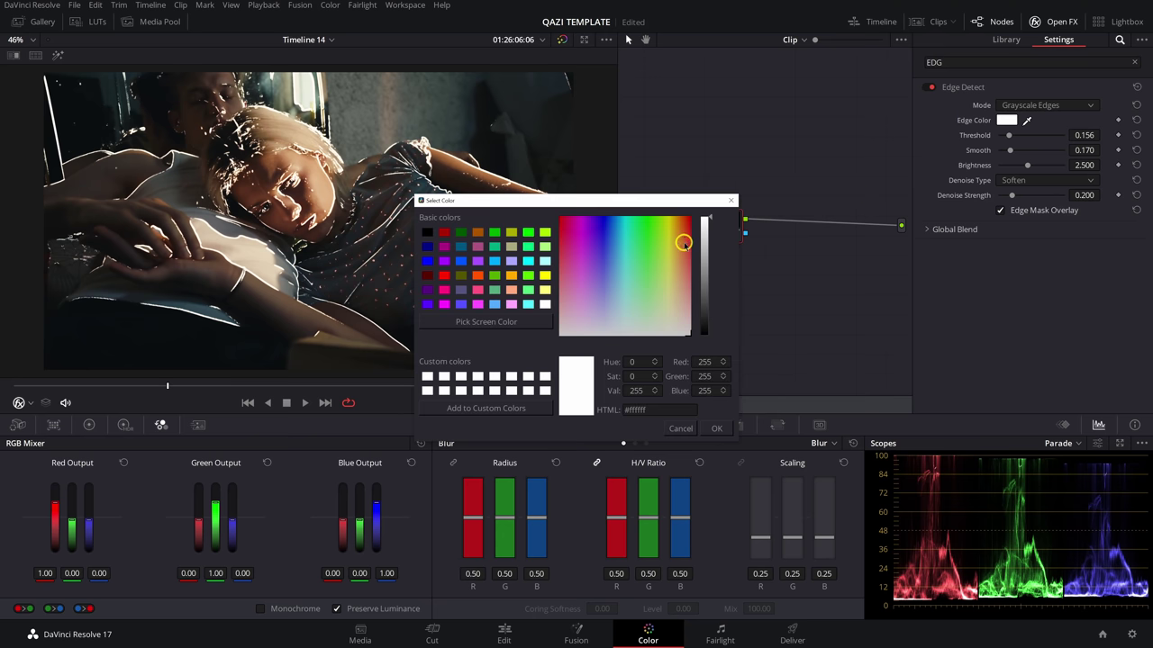
left_click_drag(683, 243, 696, 218)
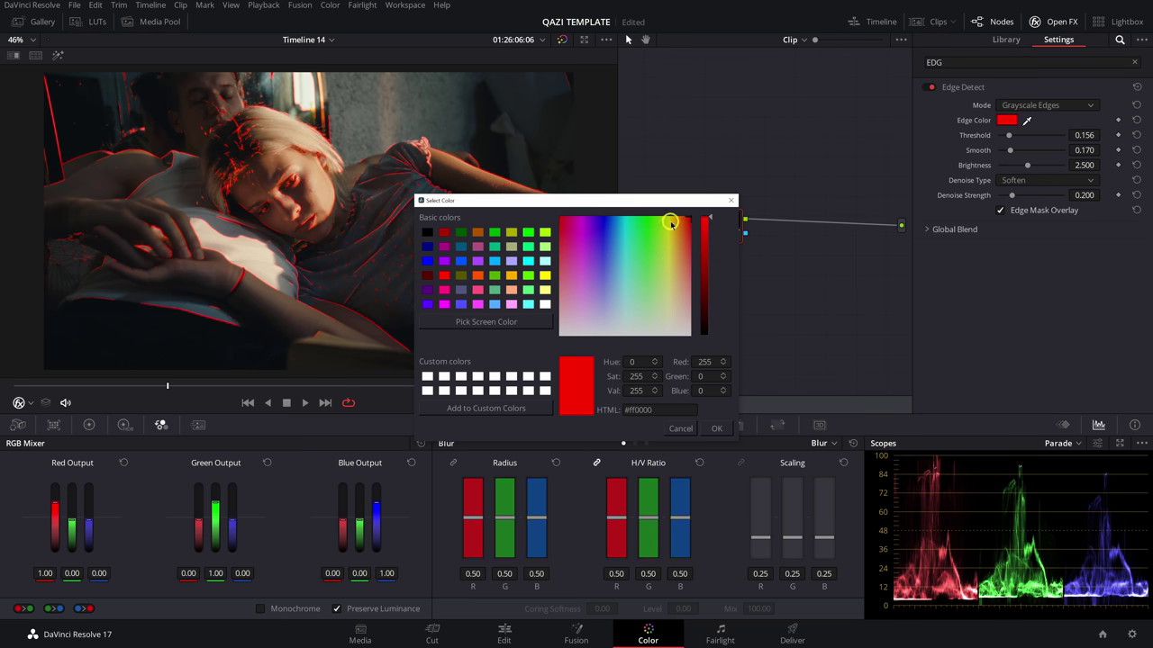
left_click_drag(710, 217, 705, 250)
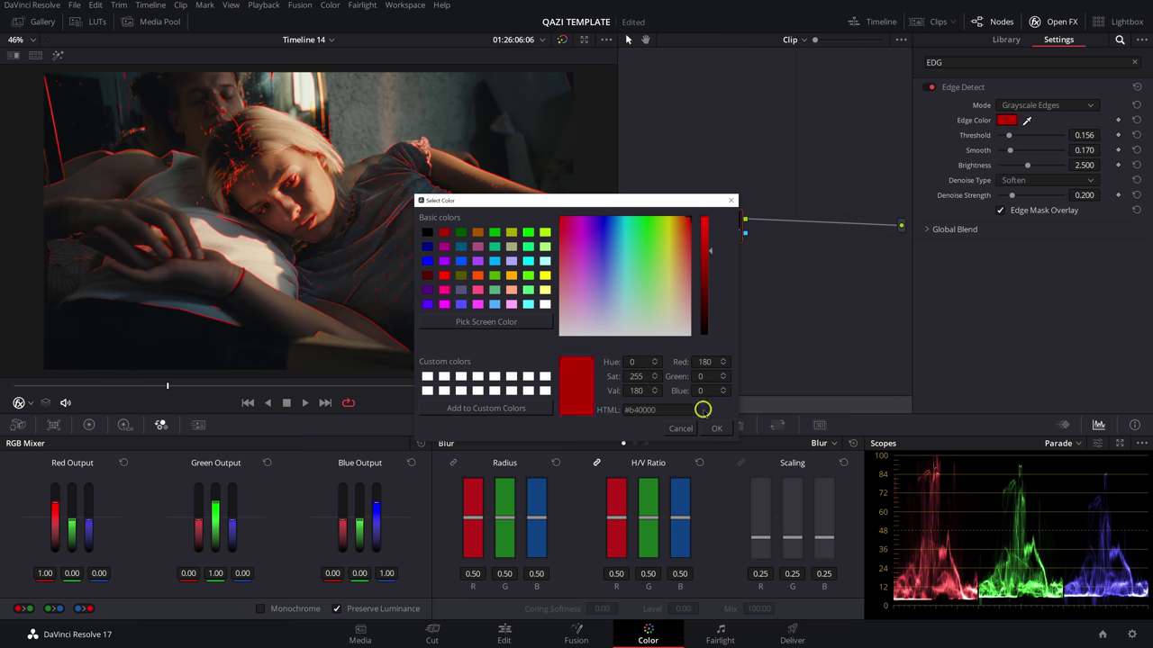
left_click(715, 428)
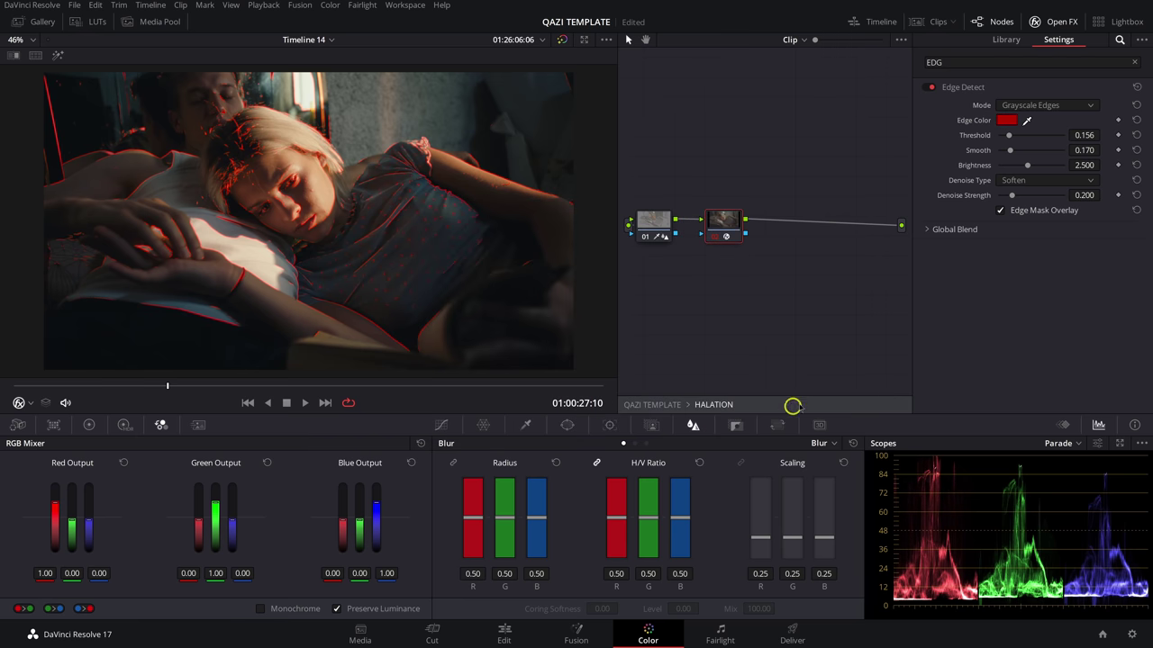
Set Edge Detect's Smooth to 0.303, Denoise Strength to 0.202 and Global Blend to 0.202, and inspect the red edges up close.
mouse_move(1010, 150)
left_mouse_down()
mouse_move(1033, 151)
mouse_move(1013, 150)
left_mouse_up()
mouse_move(1003, 196)
left_mouse_down()
mouse_move(957, 195)
mouse_move(1011, 196)
left_mouse_up()
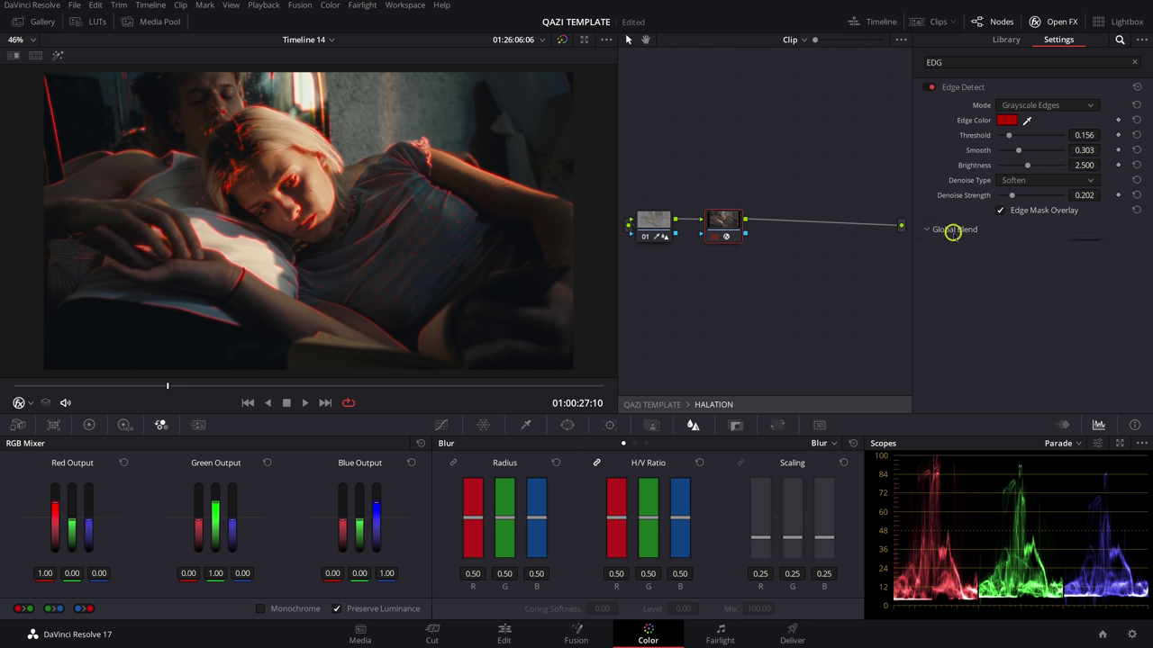
left_click_drag(1065, 245, 1012, 247)
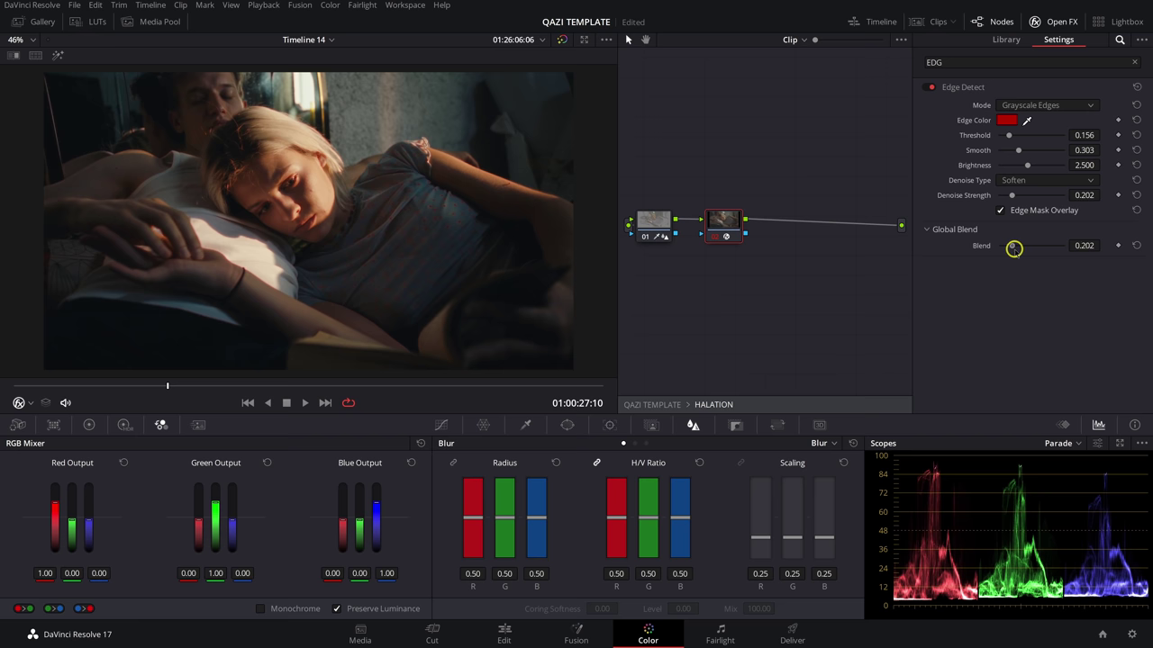
scroll(393, 185, "up", 5)
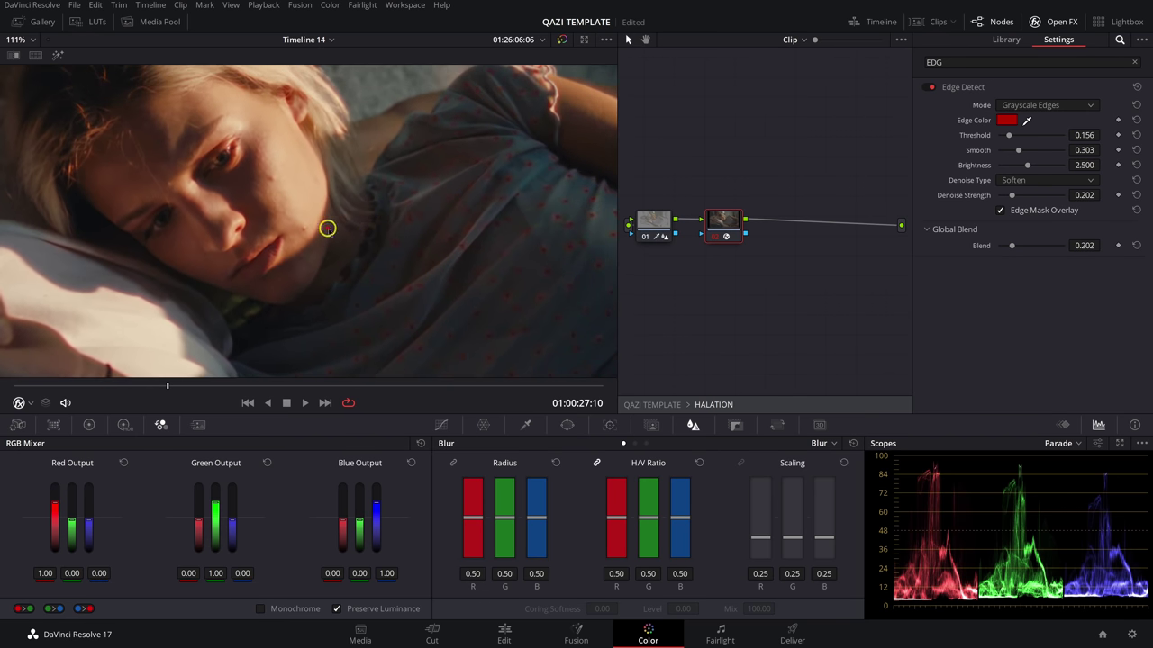
scroll(291, 261, "up", 2)
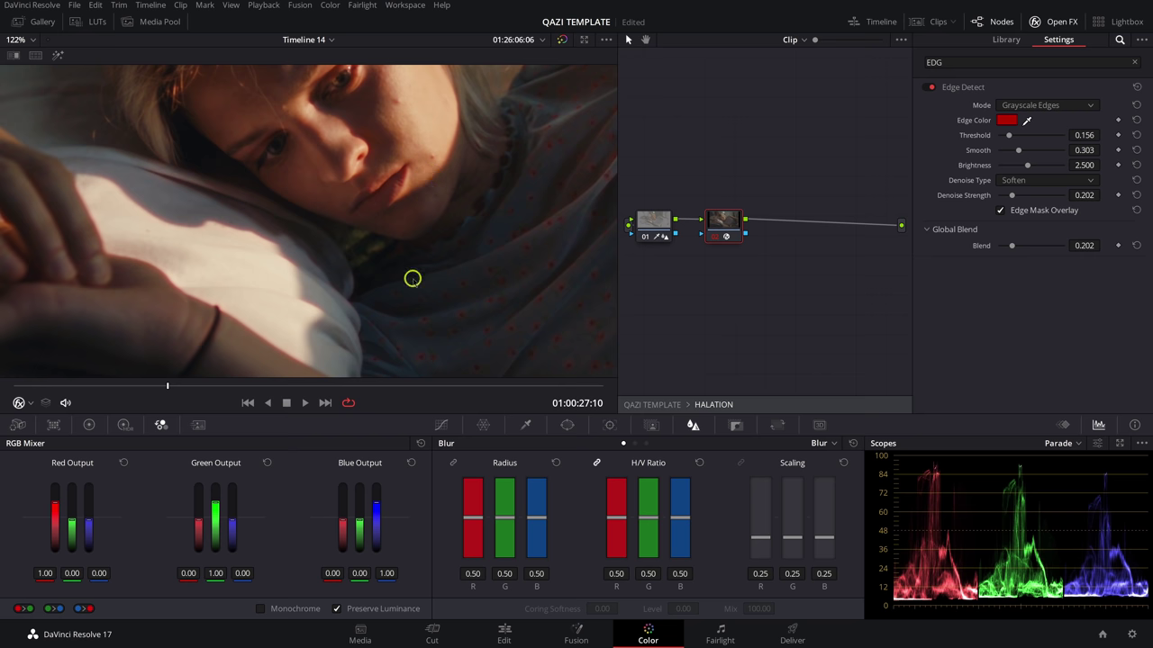
Change the Edge Detect edge color to orange #b45201.
left_click(1006, 120)
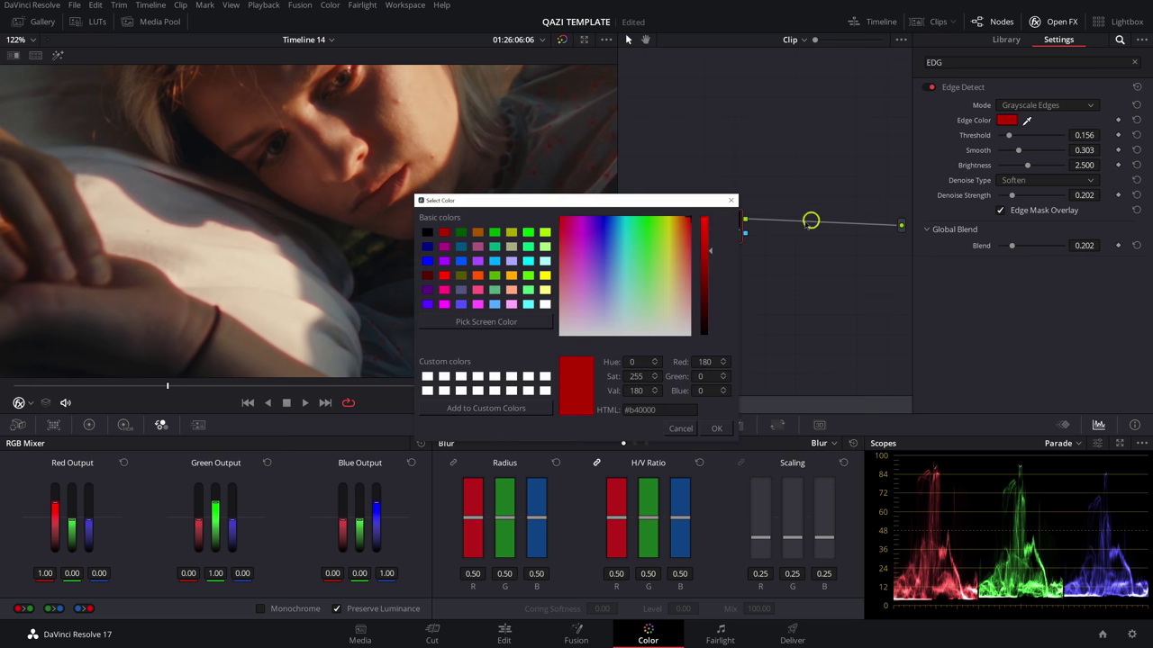
left_click_drag(685, 220, 681, 218)
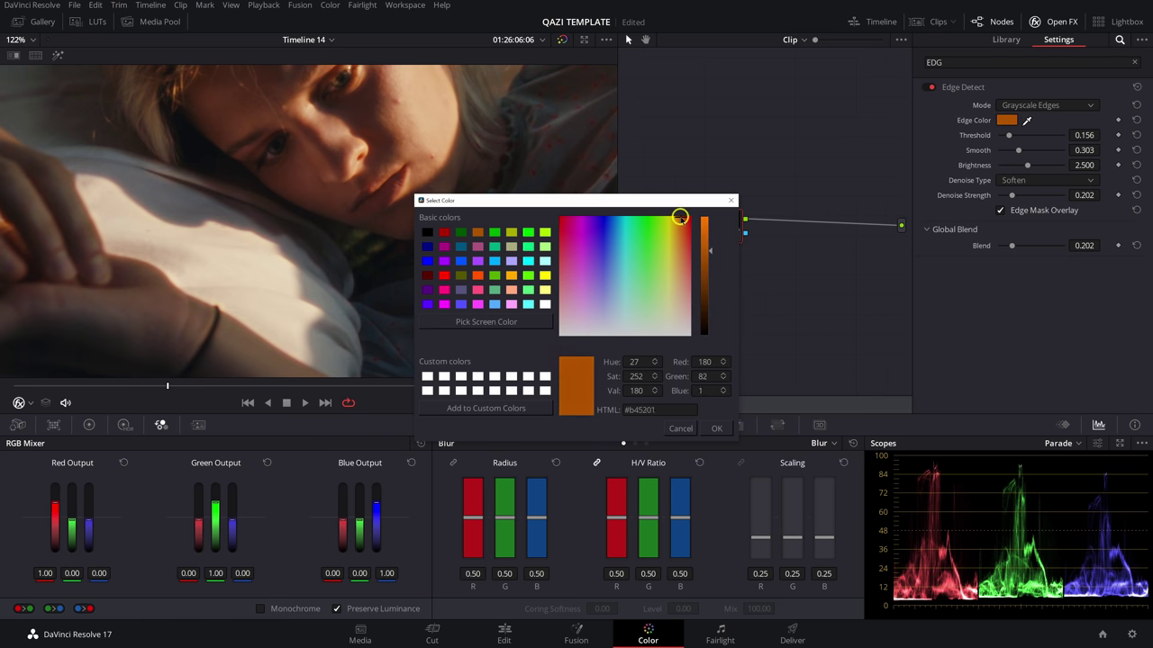
left_click(715, 428)
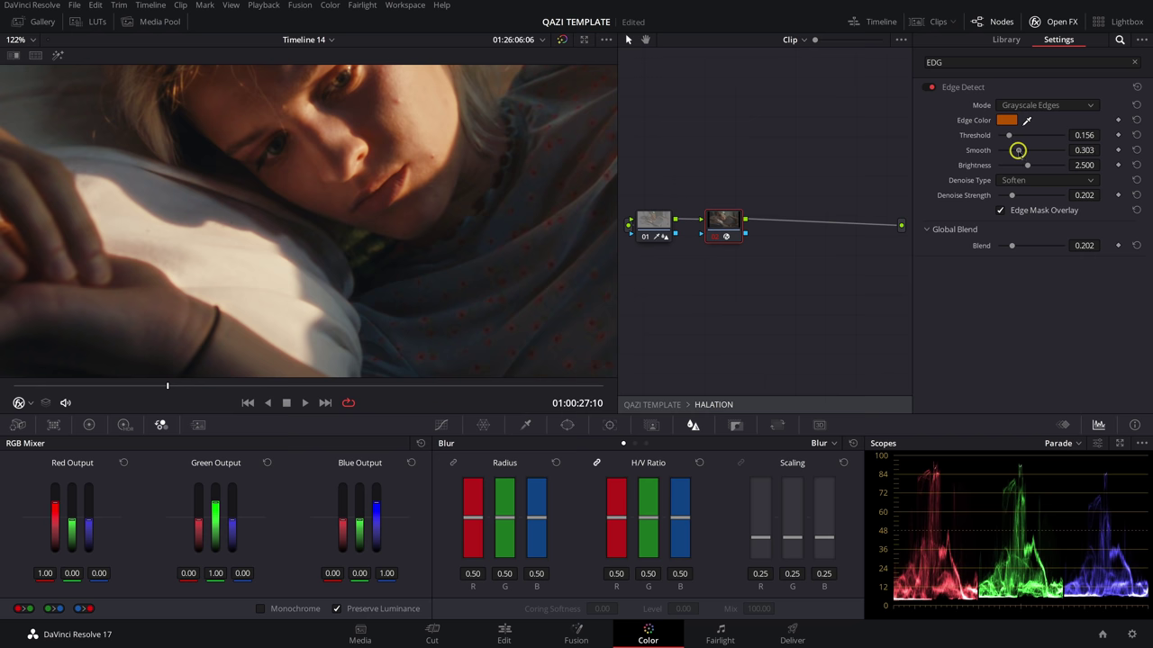
Set Edge Detect's Brightness to 2.687 and inspect the orange edges around the sleeve and arm up close.
left_click_drag(1015, 166, 1030, 165)
scroll(357, 208, "down", 2)
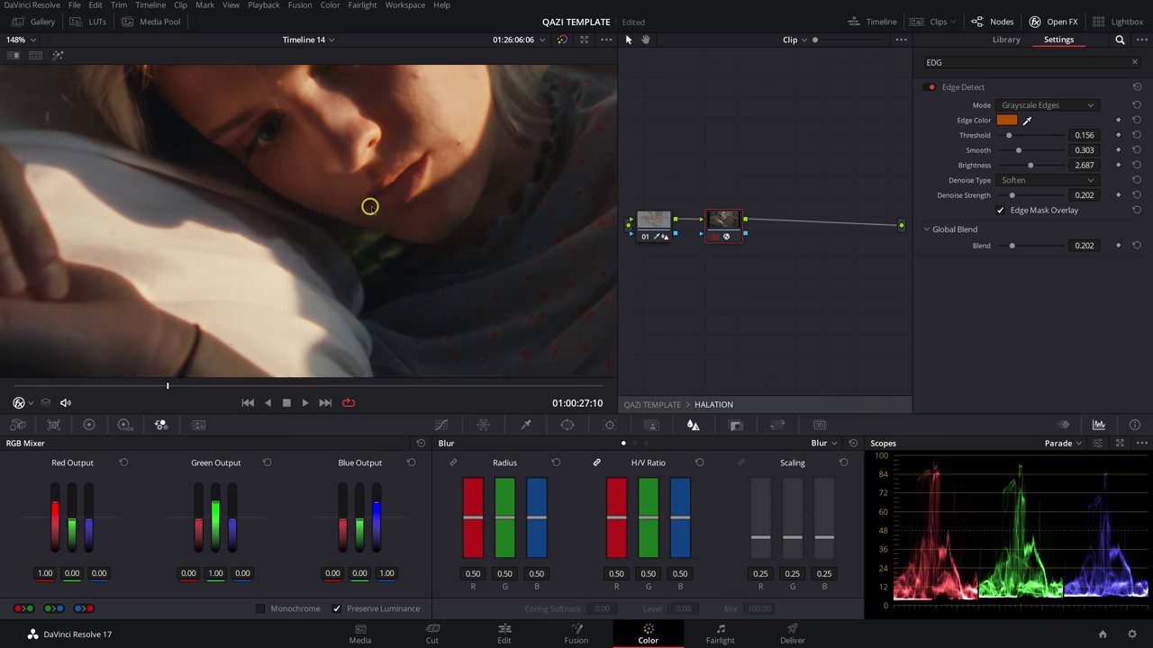
scroll(412, 204, "down", 1)
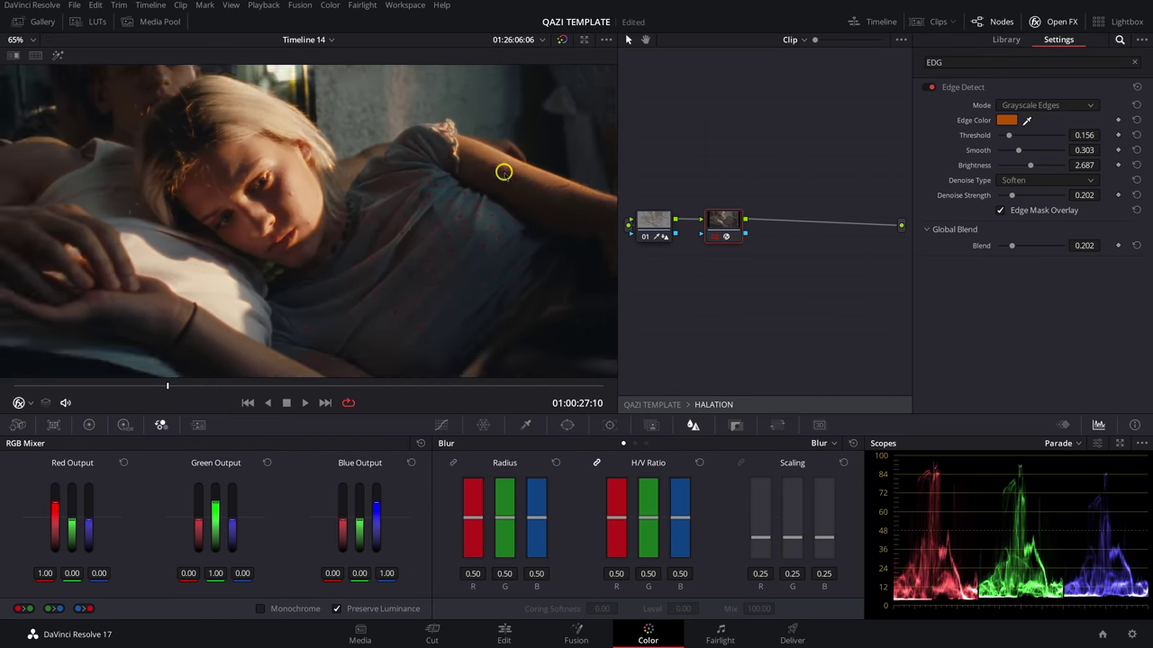
scroll(526, 153, "up", 6)
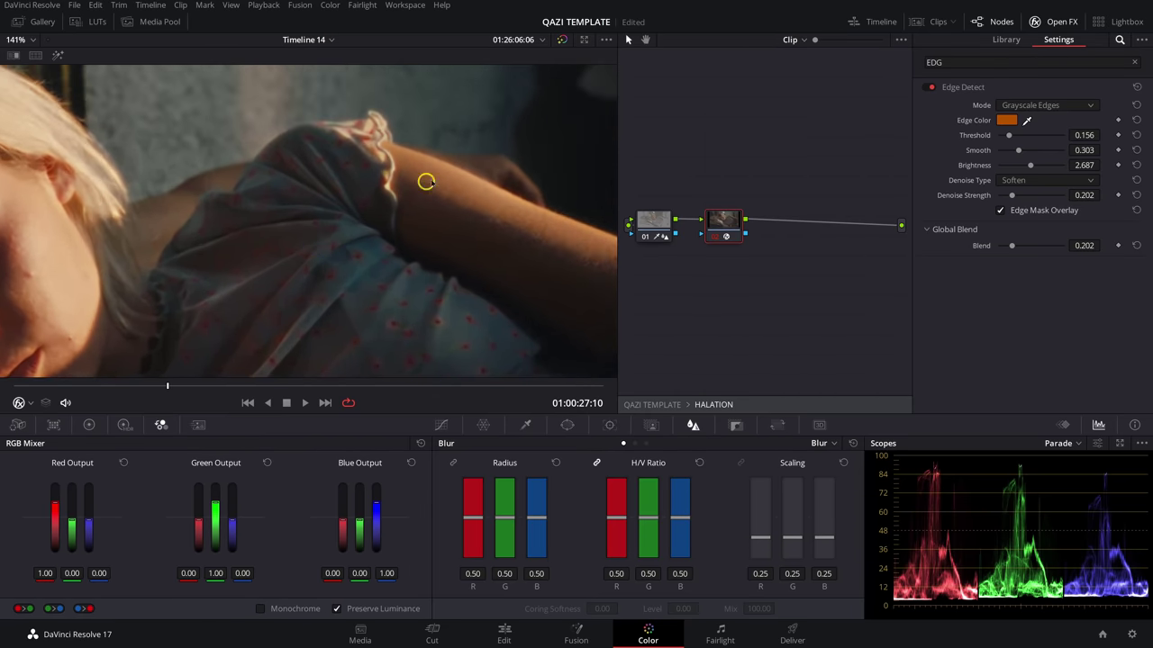
left_click_drag(473, 155, 333, 187)
Select both nodes inside the HALATION compound and toggle them off and on to compare the halation effect.
left_click_drag(656, 217, 749, 241)
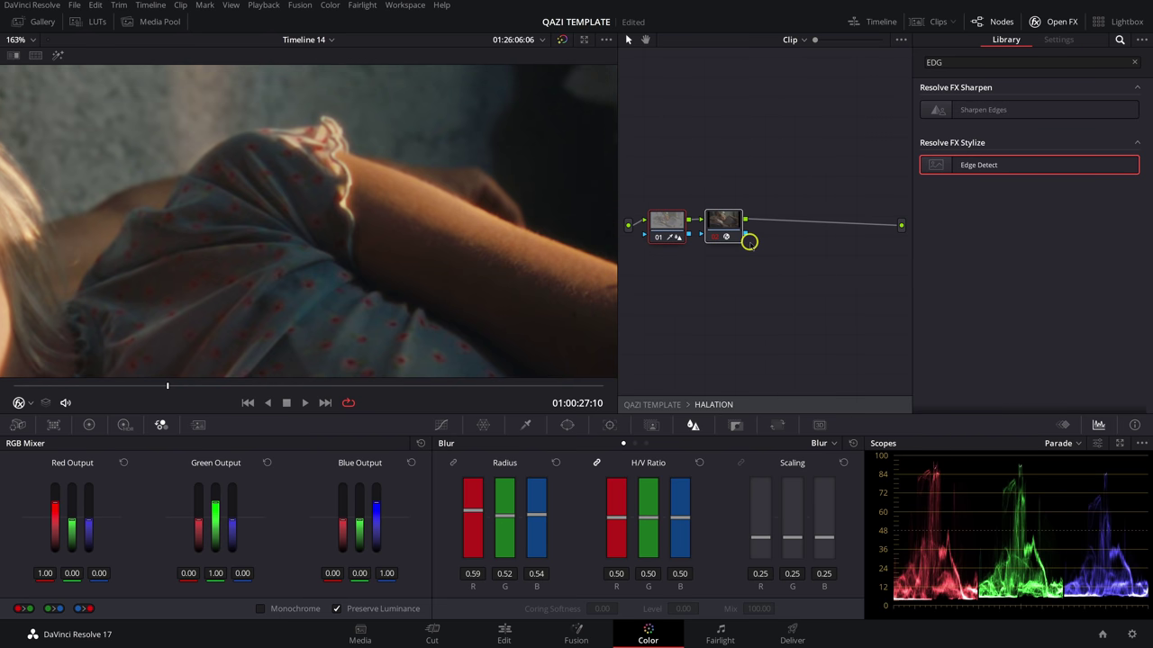
key("ctrl+d")
key("ctrl+d")
key("ctrl+d")
key("ctrl+d")
key("ctrl+d")
key("ctrl+d")
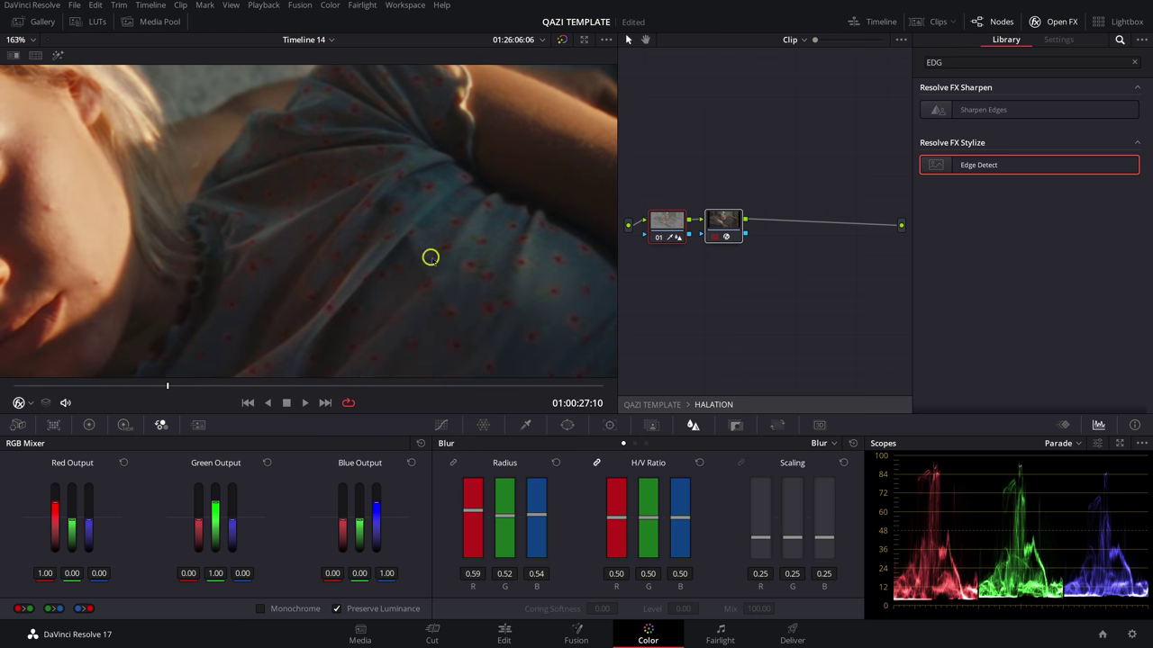
Toggle only the Edge Detect node off and on to compare its contribution on the shirt.
left_click(723, 216)
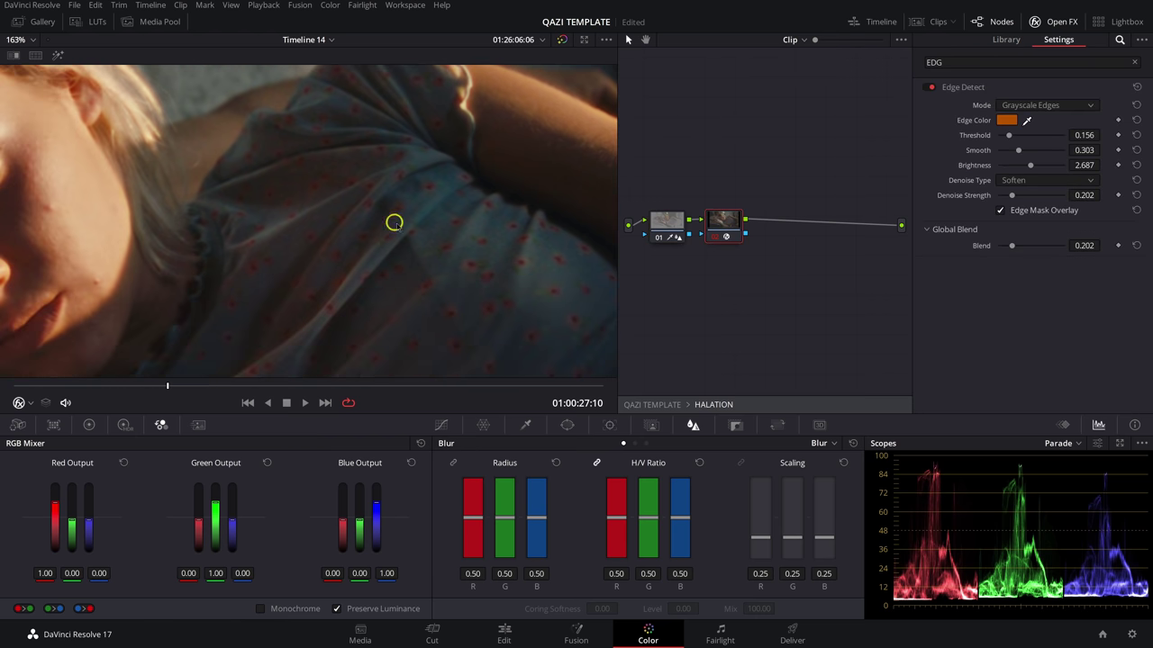
key("ctrl+d")
key("ctrl+d")
key("ctrl+d")
key("ctrl+d")
Feed the first node's qualifier key into the Edge Detect node and examine the highlighted selection across the full frame.
left_click(531, 428)
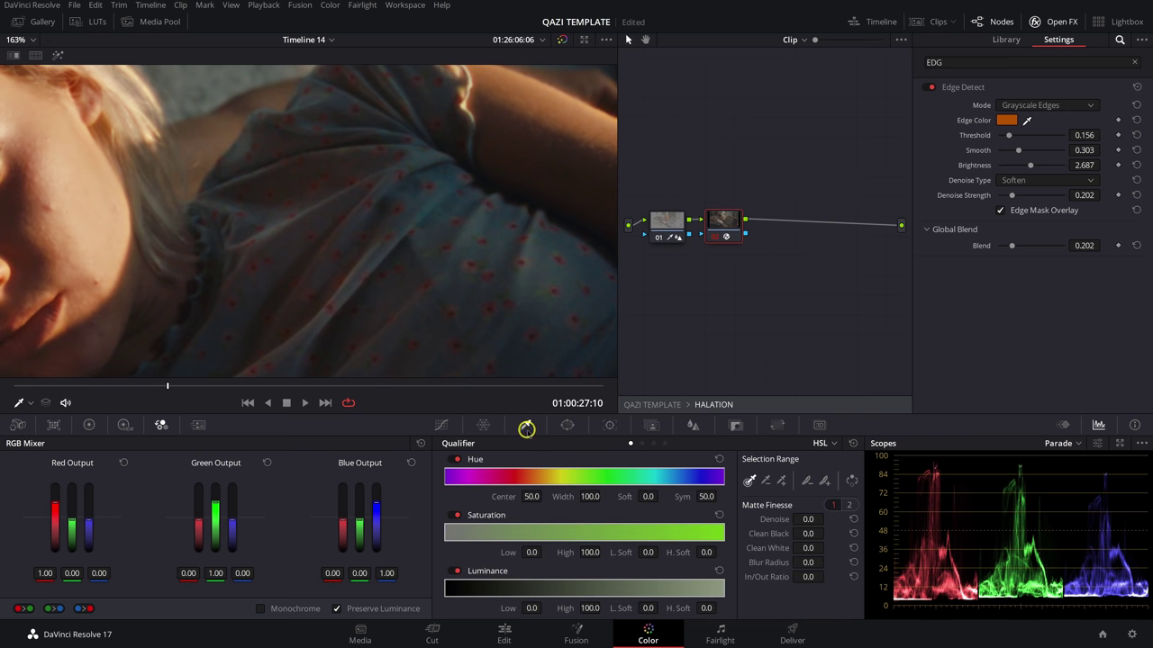
left_click(671, 227)
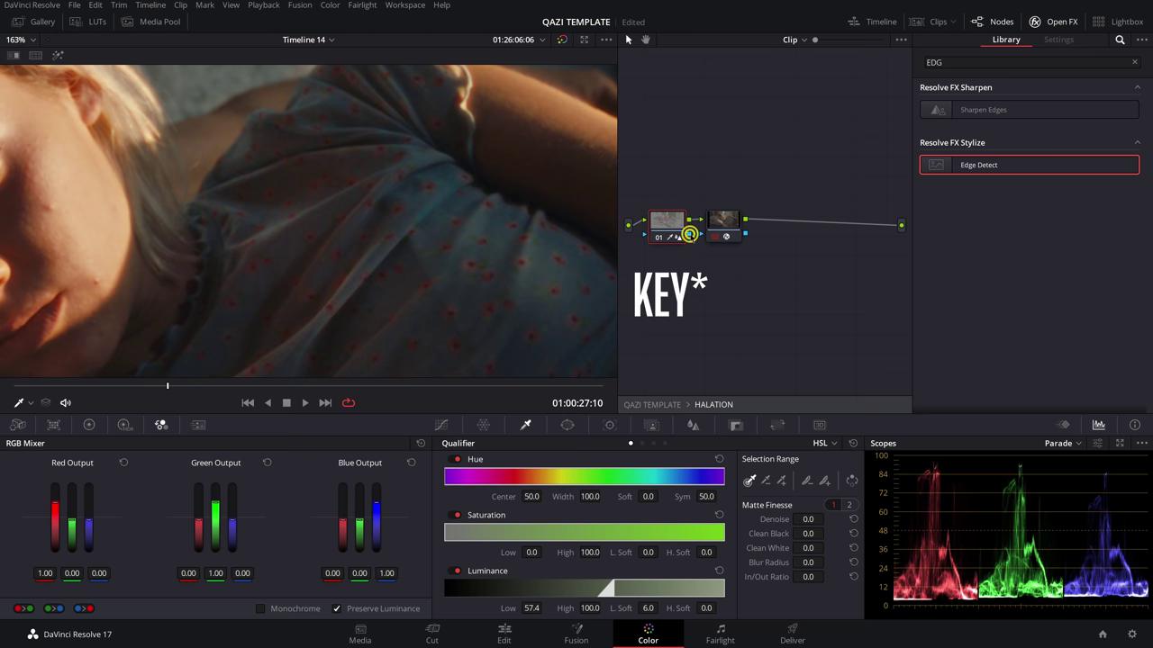
mouse_move(689, 234)
left_mouse_down()
mouse_move(743, 225)
mouse_move(675, 229)
mouse_move(687, 232)
left_mouse_up()
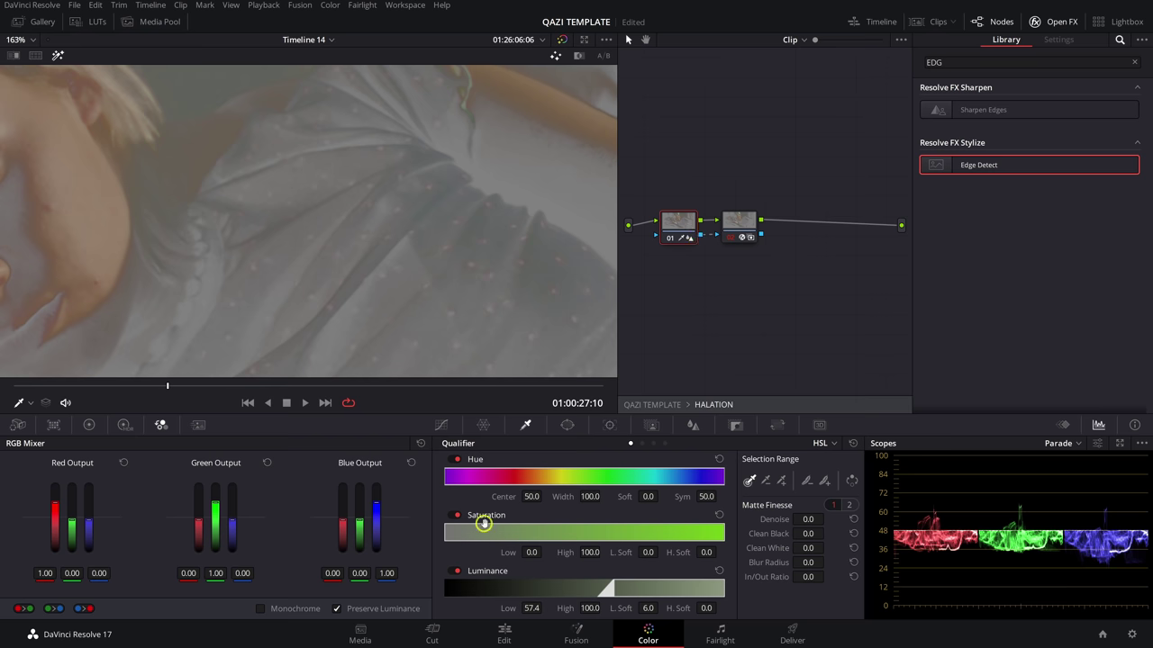
scroll(328, 252, "down", 1)
scroll(393, 247, "down", 4)
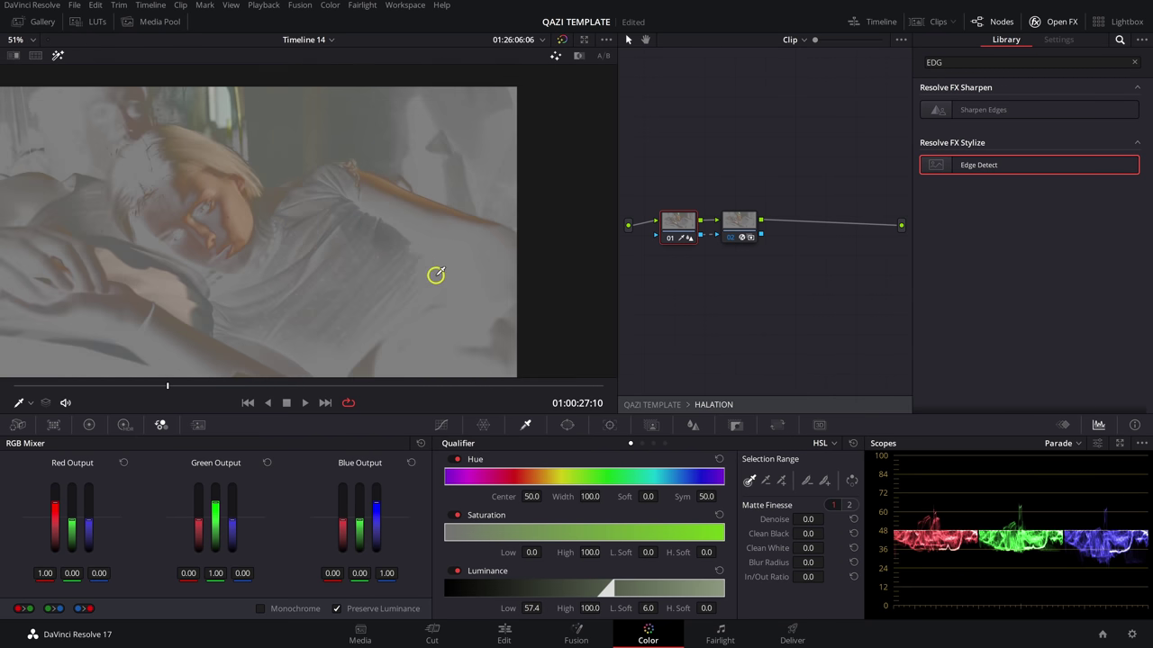
left_click_drag(727, 221, 752, 220)
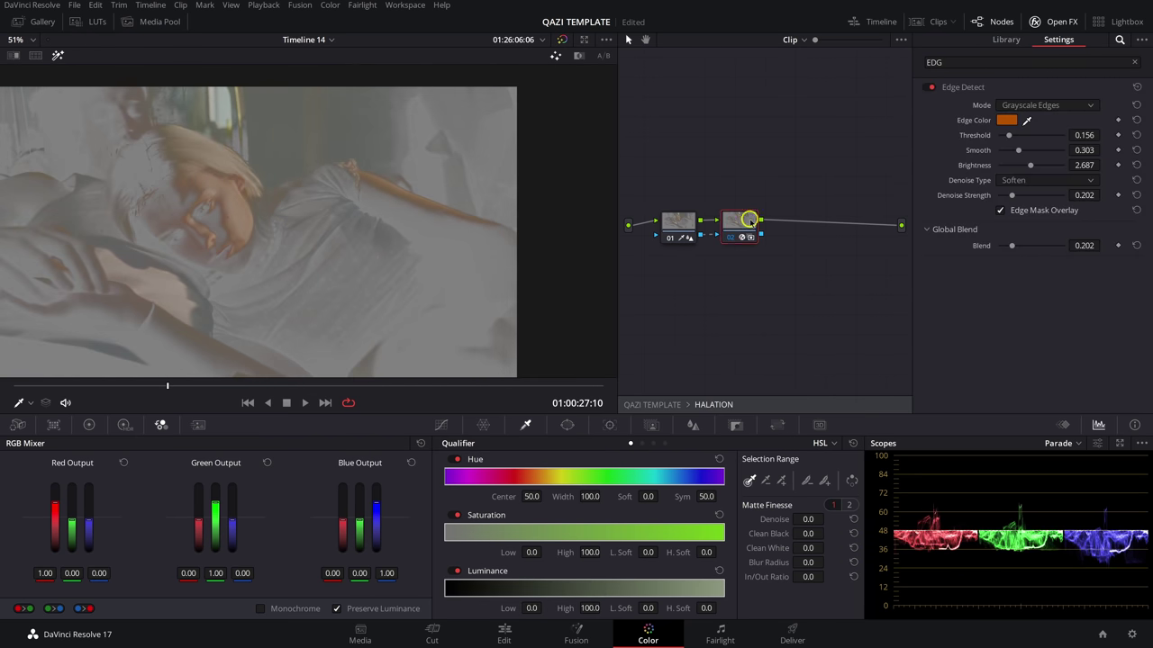
Refine the first node's luminance qualifier to Low 58.8 and L. Soft 8.2, and turn off the highlight view.
left_click(678, 223)
left_click_drag(505, 611, 537, 609)
left_click_drag(615, 608, 625, 606)
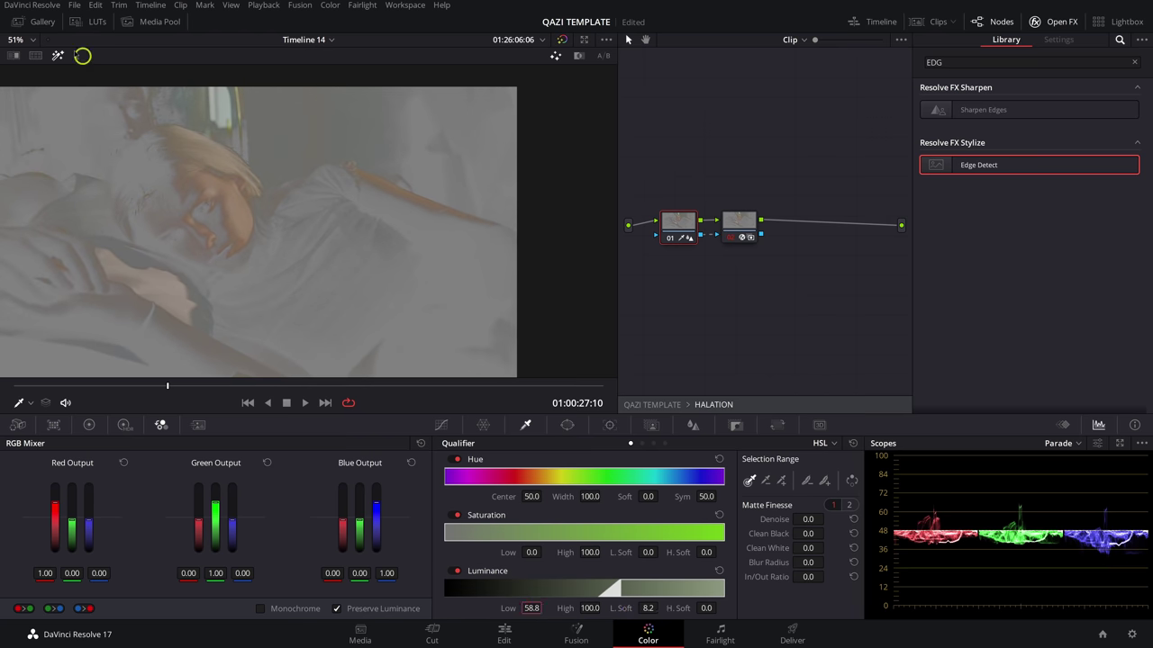
left_click(58, 55)
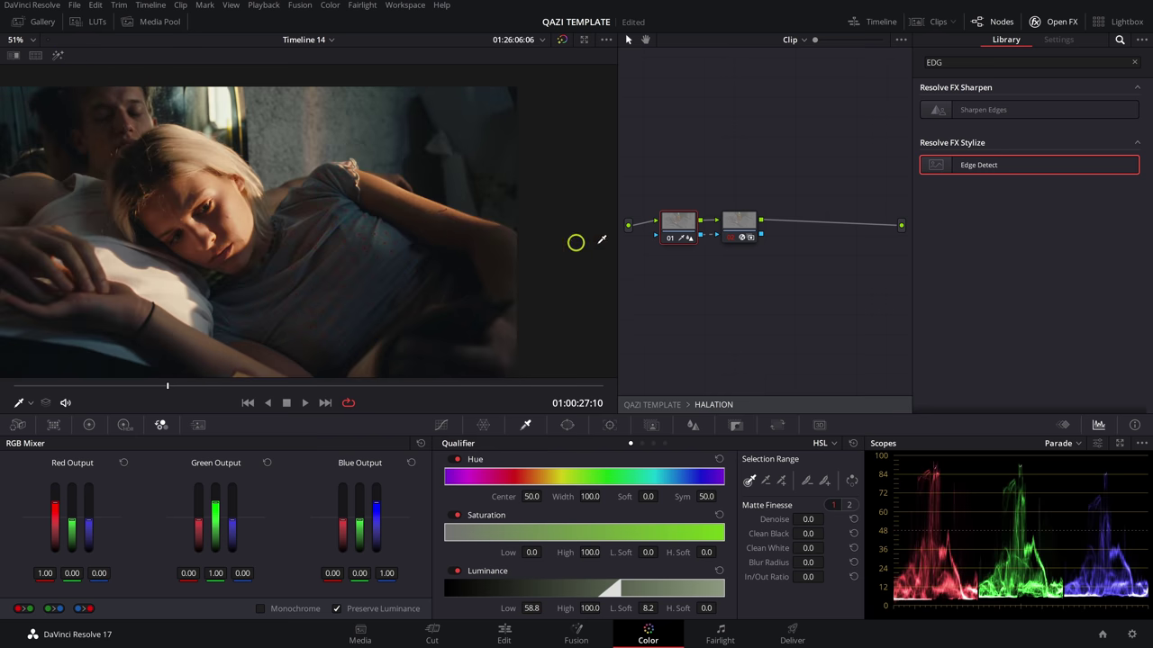
Compare the image with both halation nodes disabled and enabled, checking the sleeve up close and the full frame.
scroll(234, 194, "up", 4)
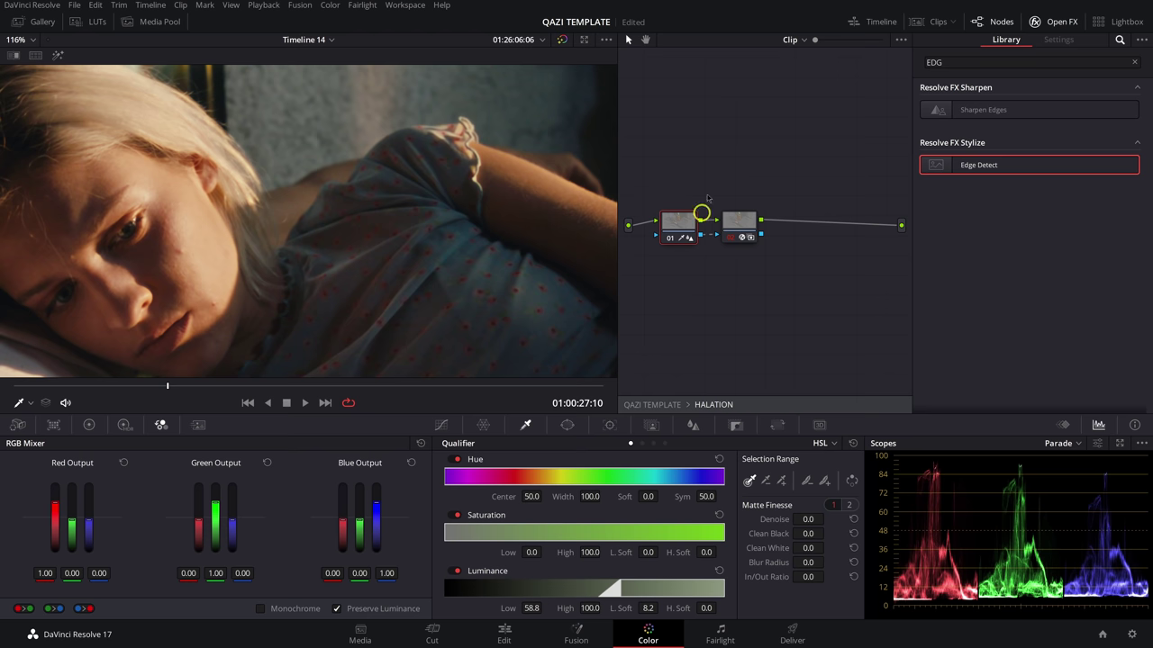
left_click(751, 232)
key("ctrl+d")
key("ctrl+d")
key("ctrl+d")
key("ctrl+d")
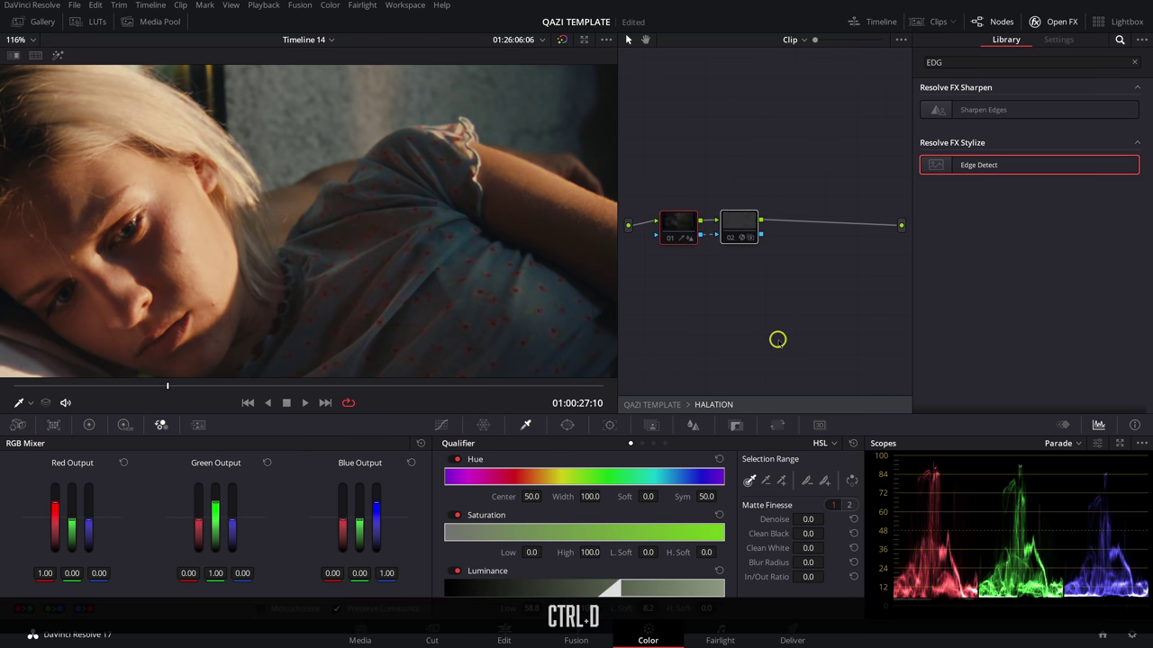
key("ctrl+d")
key("ctrl+d")
key("ctrl+d")
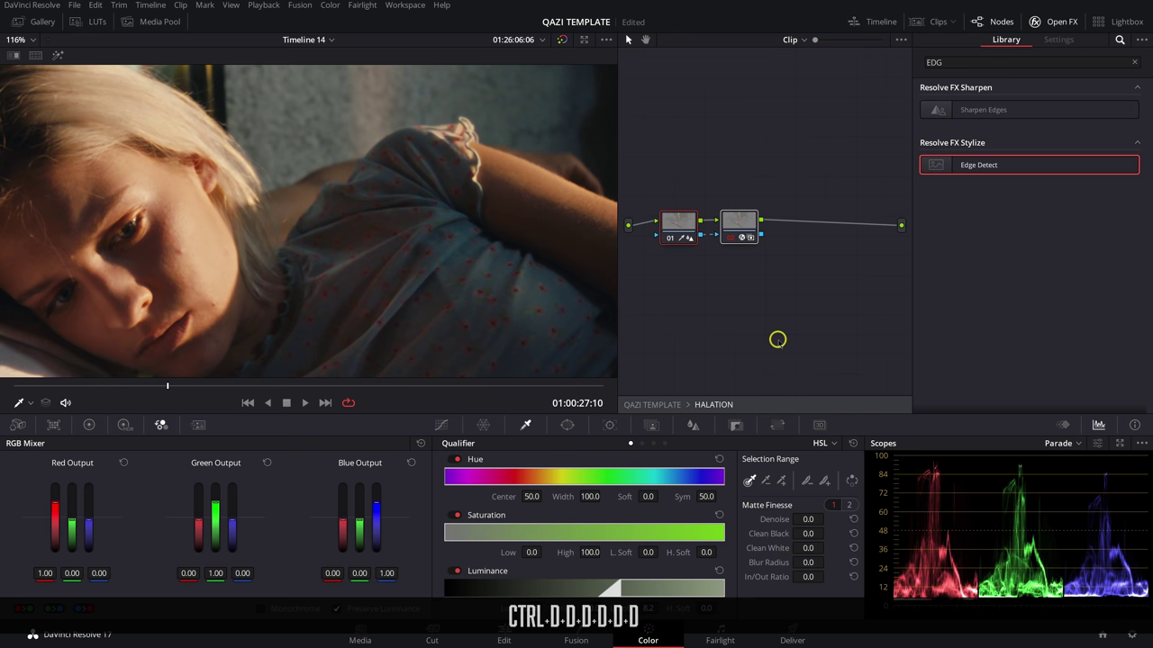
scroll(504, 243, "up", 3)
scroll(493, 197, "up", 3)
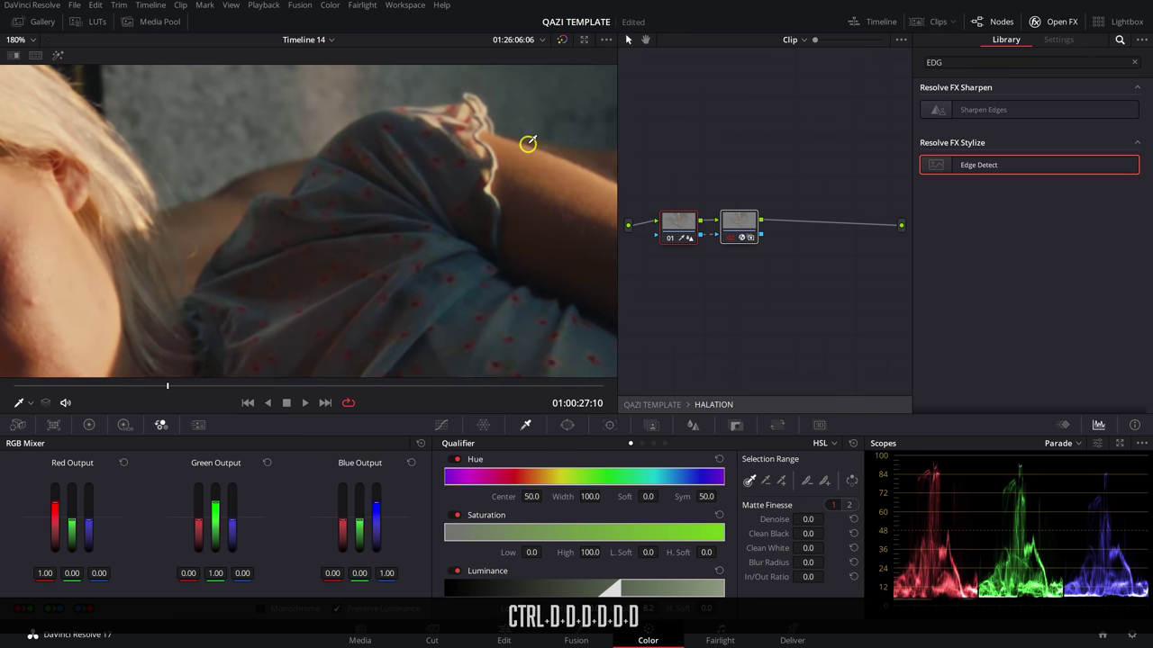
key("ctrl+d")
key("ctrl+d")
scroll(364, 171, "down", 8)
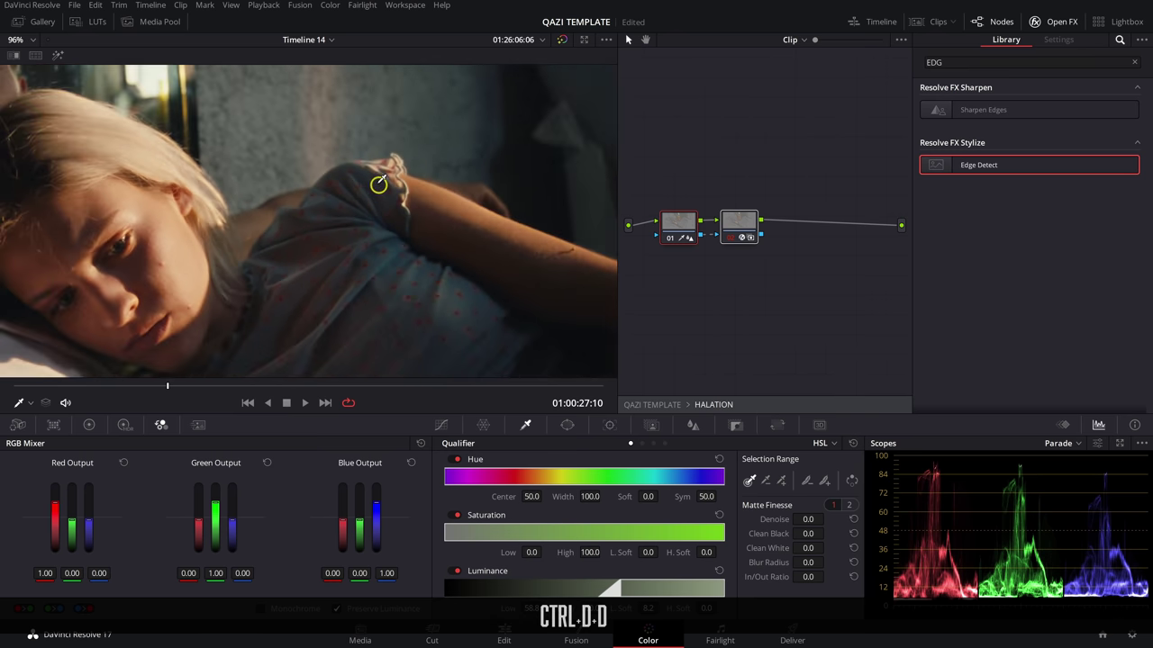
scroll(454, 167, "down", 2)
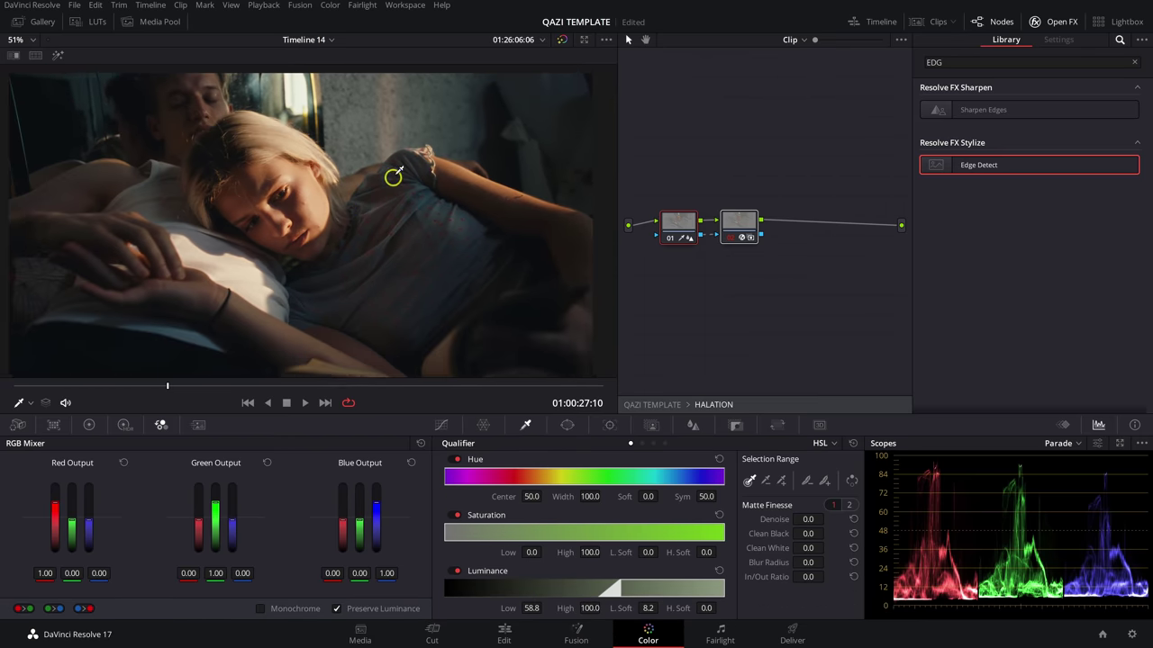
Hide the effects library, return to the main node graph, and align the HALATION node beneath the BLUR node.
left_click(1061, 24)
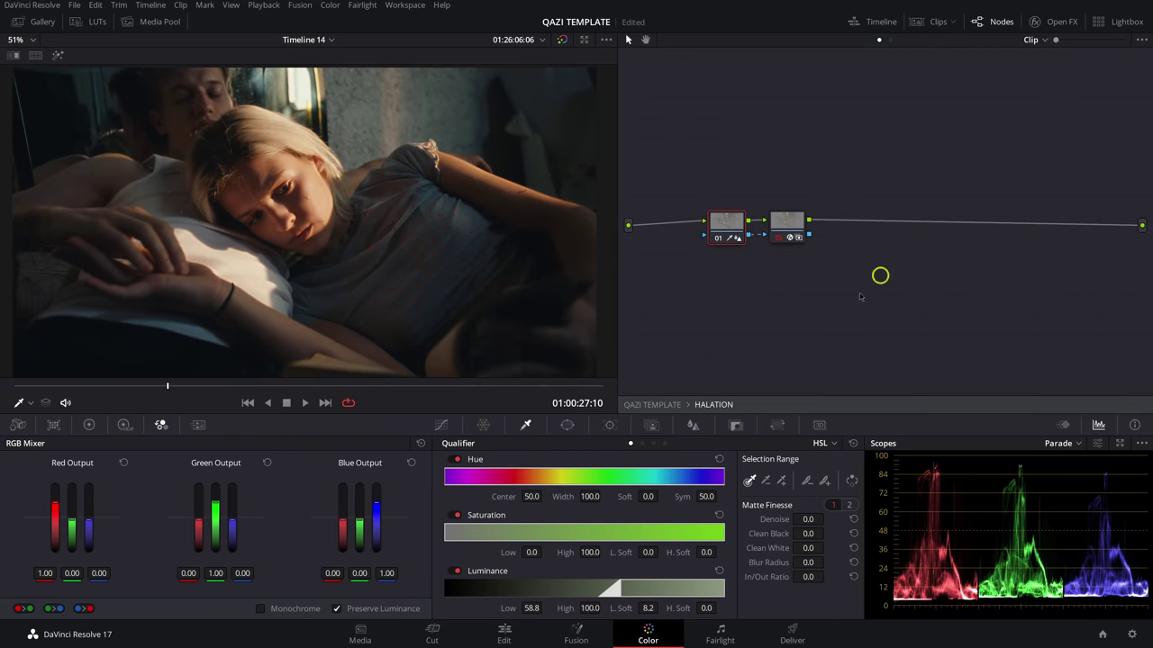
left_click(664, 404)
left_click_drag(694, 276, 687, 276)
scroll(451, 194, "up", 2)
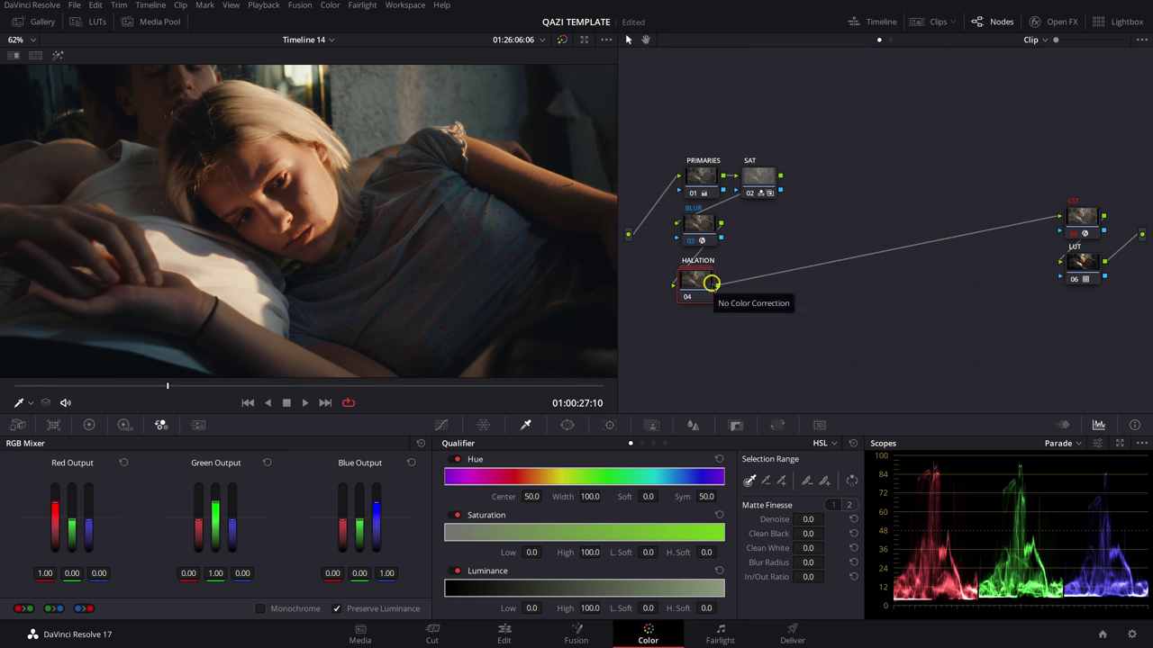
left_click_drag(686, 272, 689, 269)
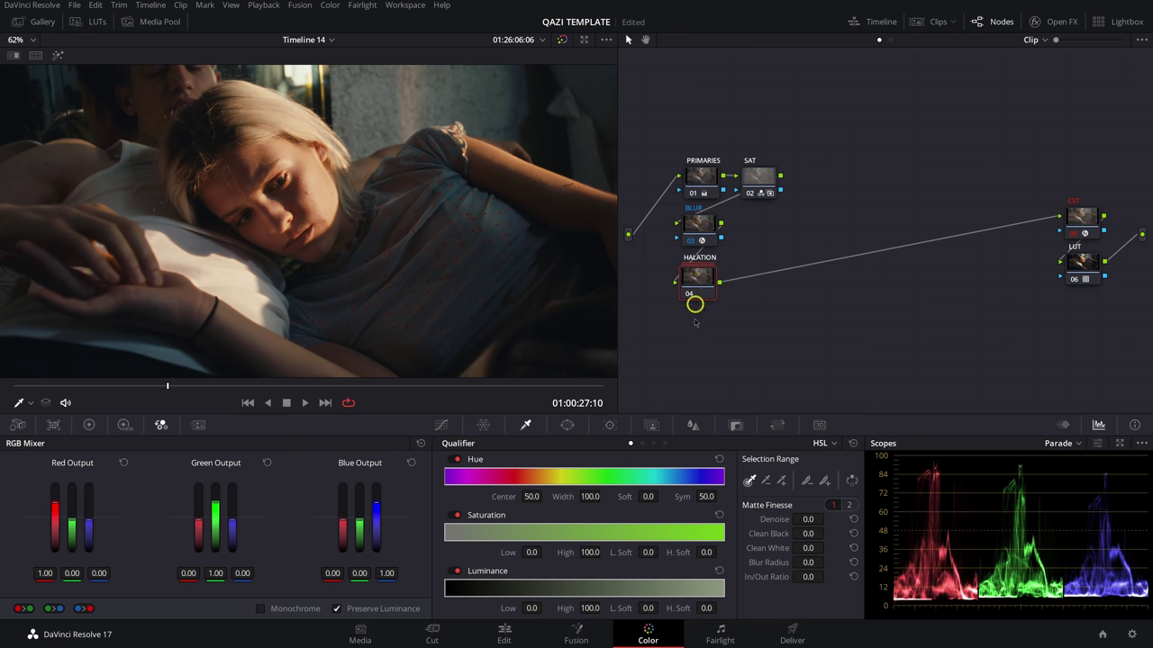
Show the HALATION node's key output gain settings and review the image across the full frame.
left_click(736, 426)
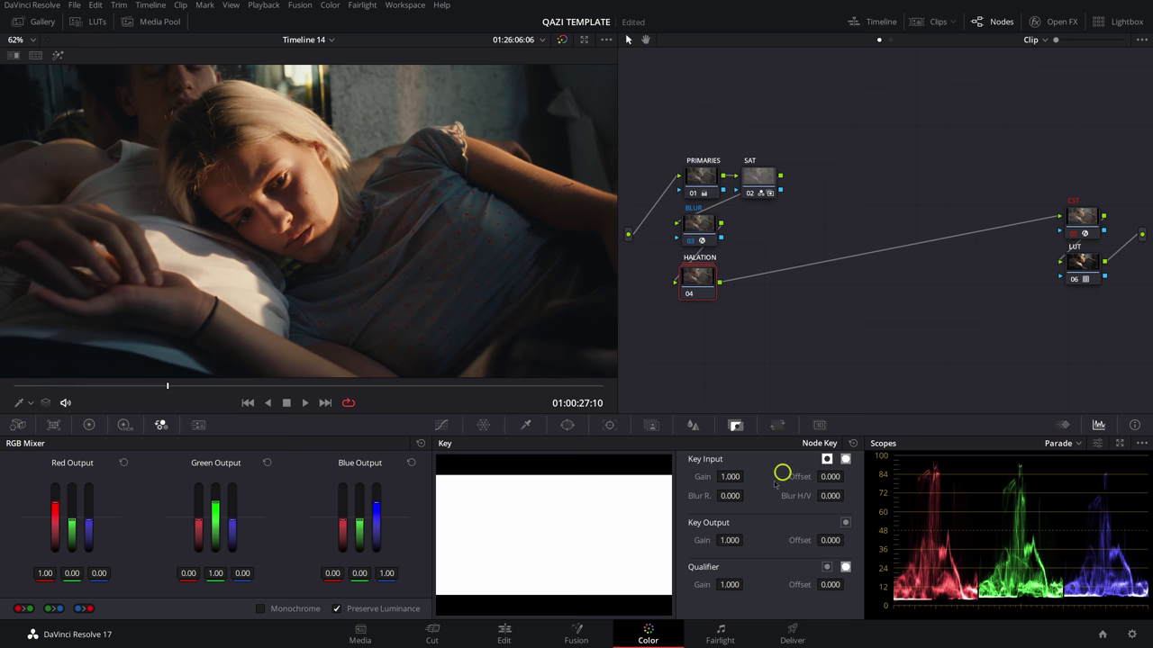
mouse_move(731, 540)
left_mouse_down()
mouse_move(659, 544)
mouse_move(734, 540)
left_mouse_up()
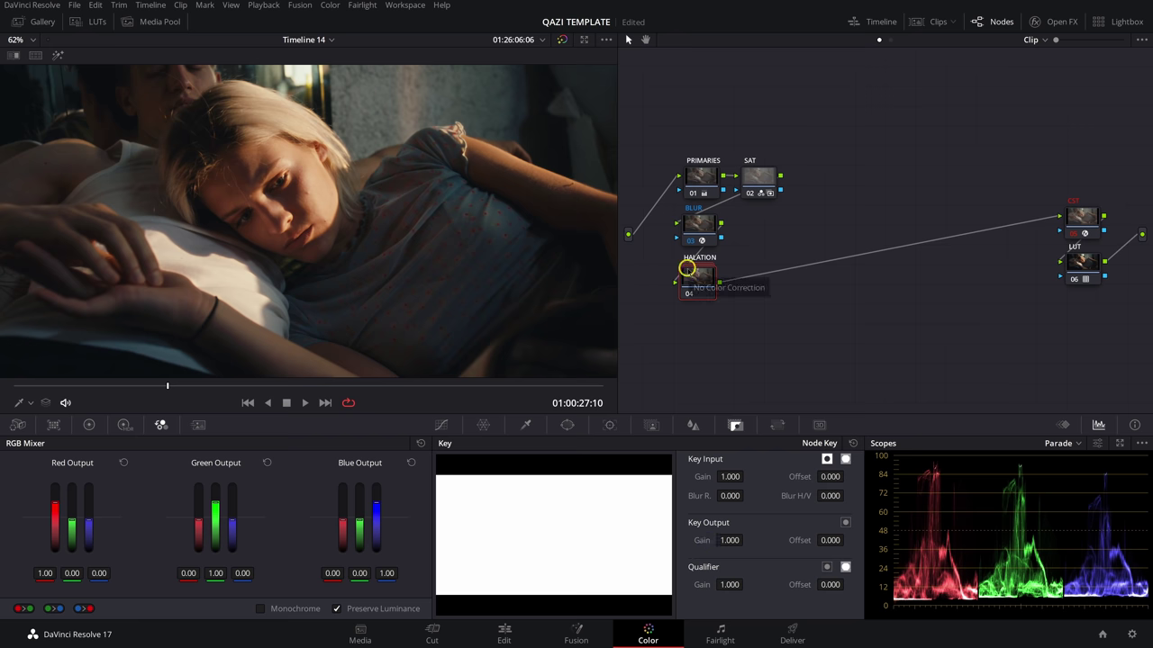
scroll(248, 162, "down", 2)
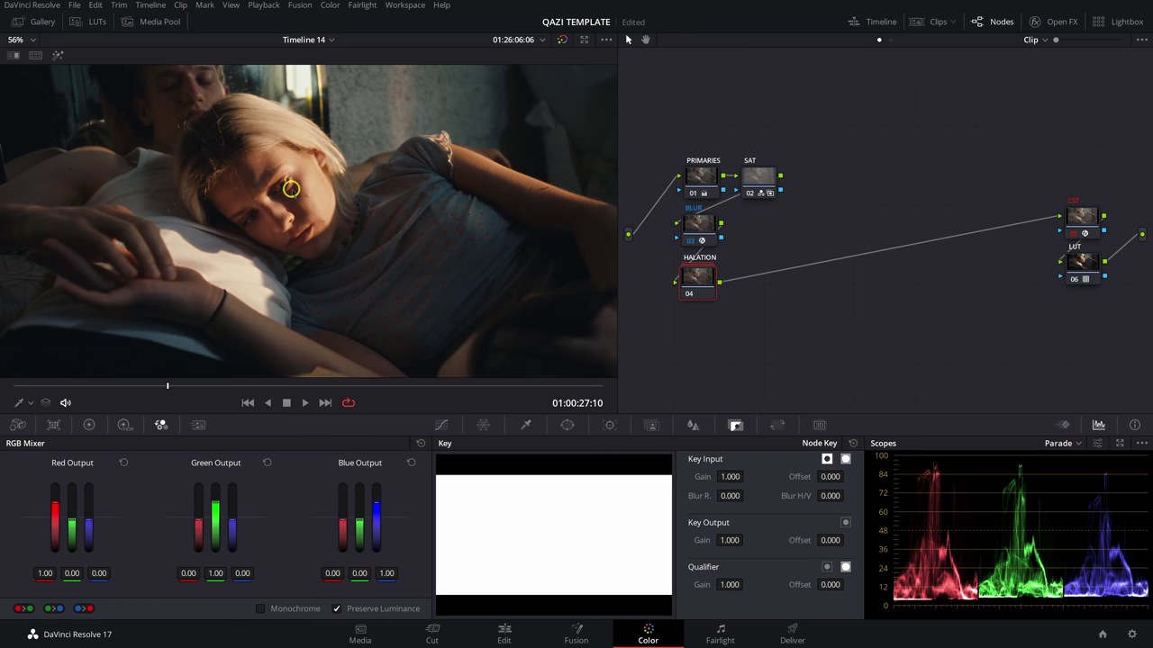
scroll(290, 188, "down", 1)
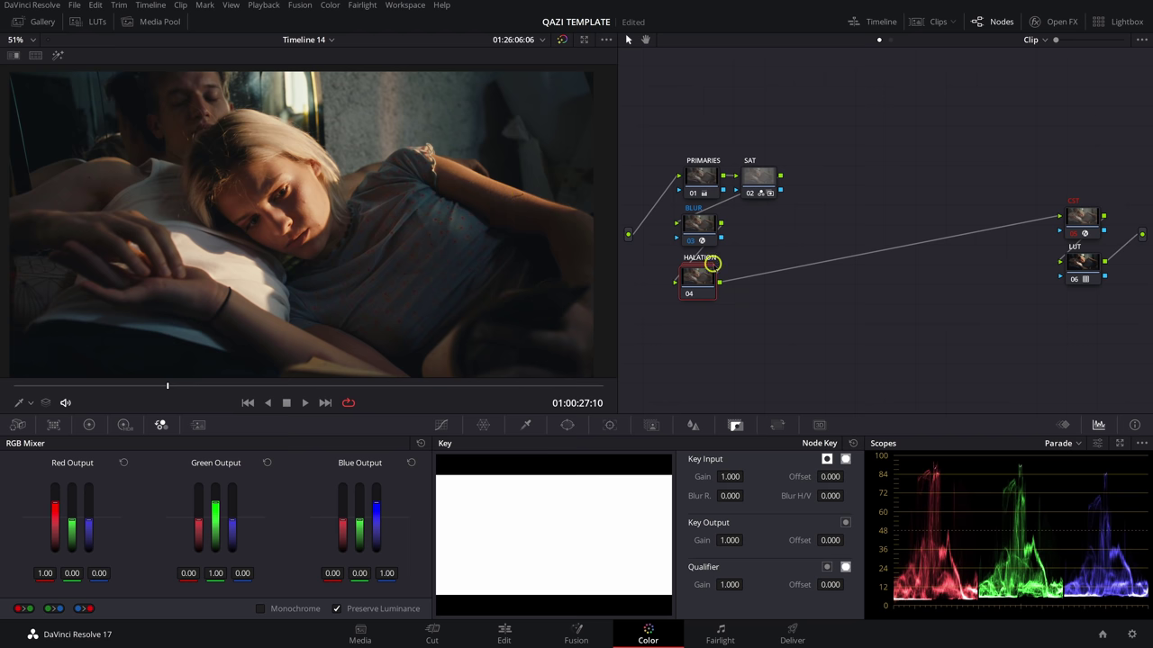
Add a serial node after HALATION and apply the Glow effect to it.
key("alt+s")
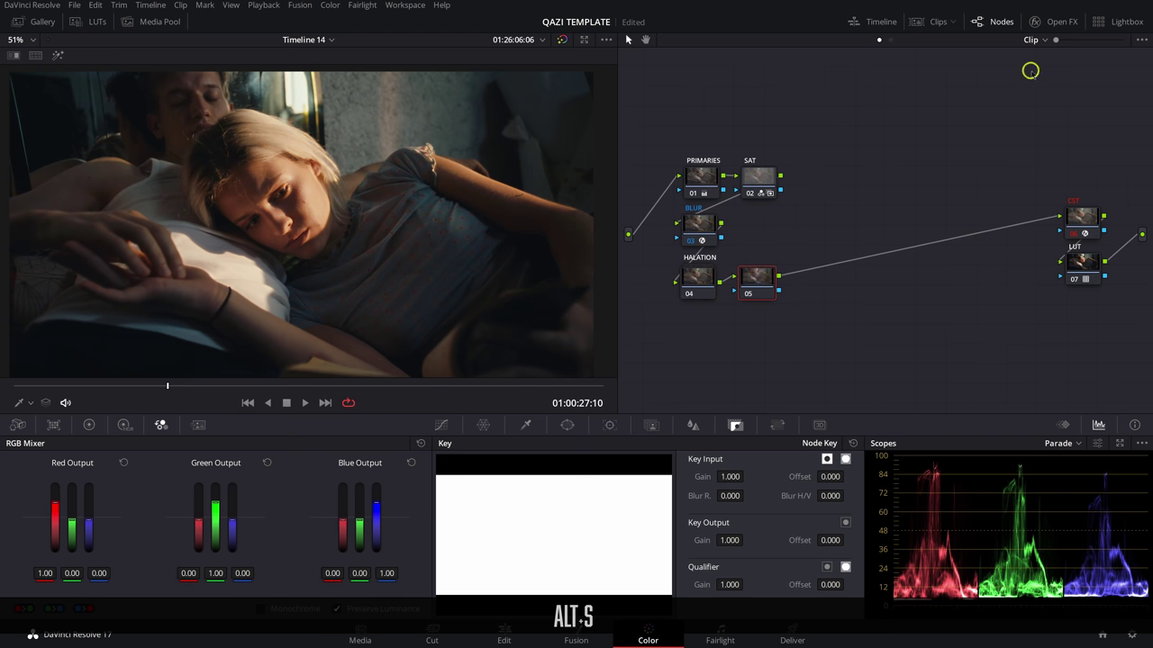
left_click(1056, 21)
key("BackSpace")
key("BackSpace")
key("BackSpace")
type("GLOW")
left_click_drag(937, 109, 706, 272)
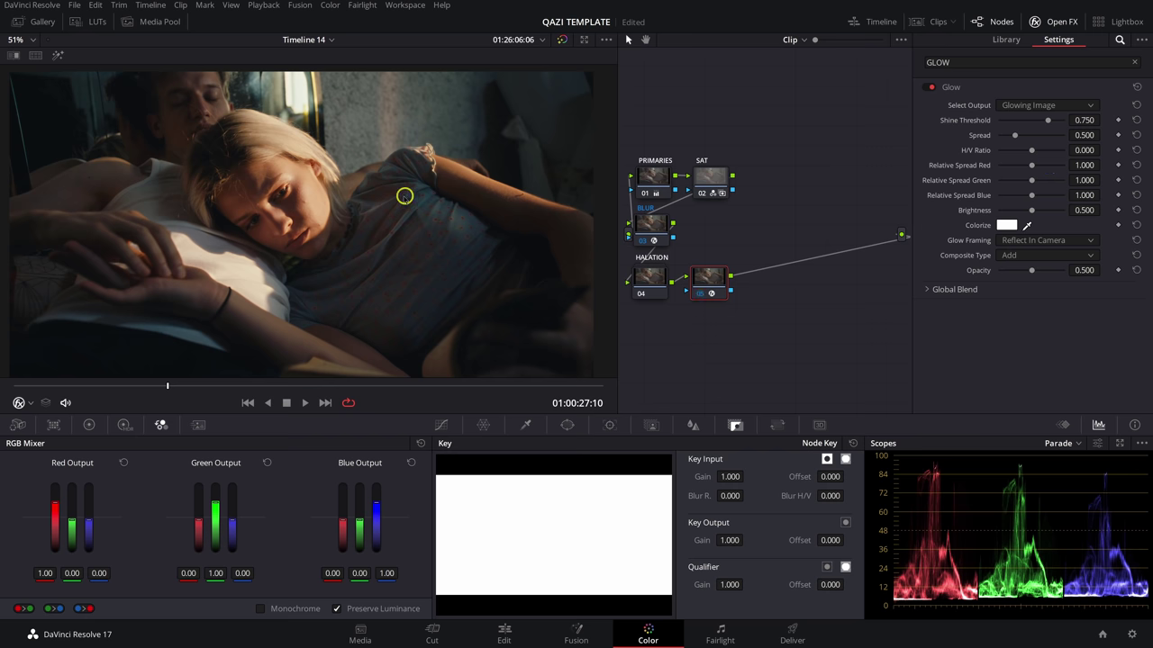
Set the Glow's Shine Threshold to 0.000 and its Composite Type to Softlight.
scroll(406, 197, "down", 1)
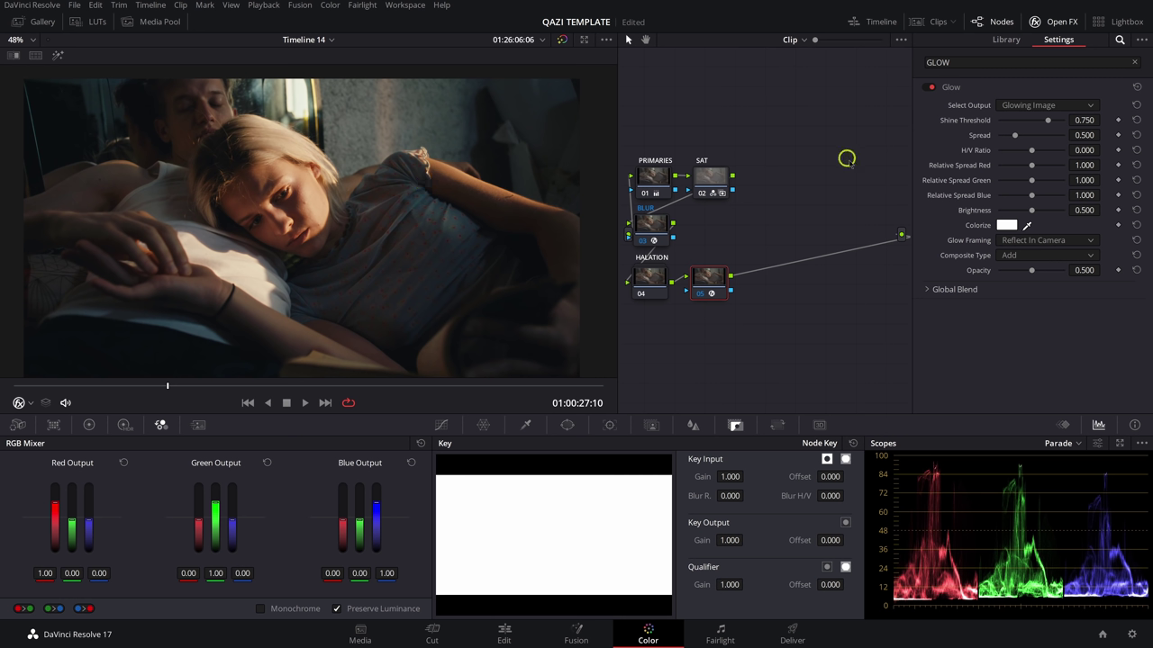
left_click_drag(1047, 119, 959, 117)
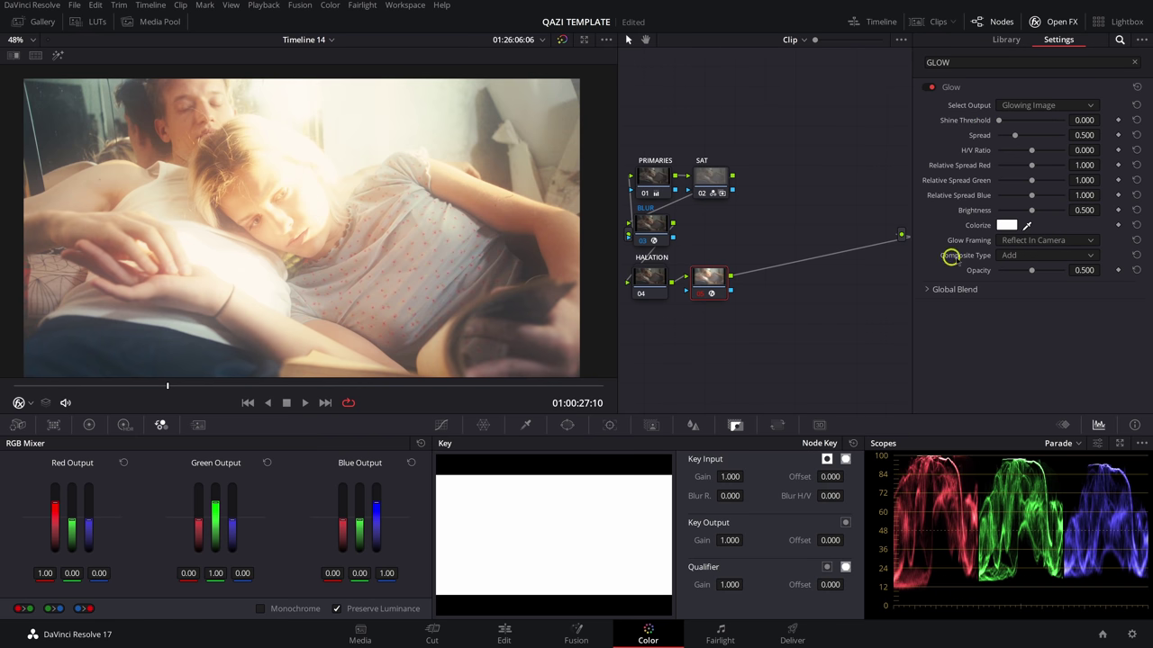
left_click(1011, 255)
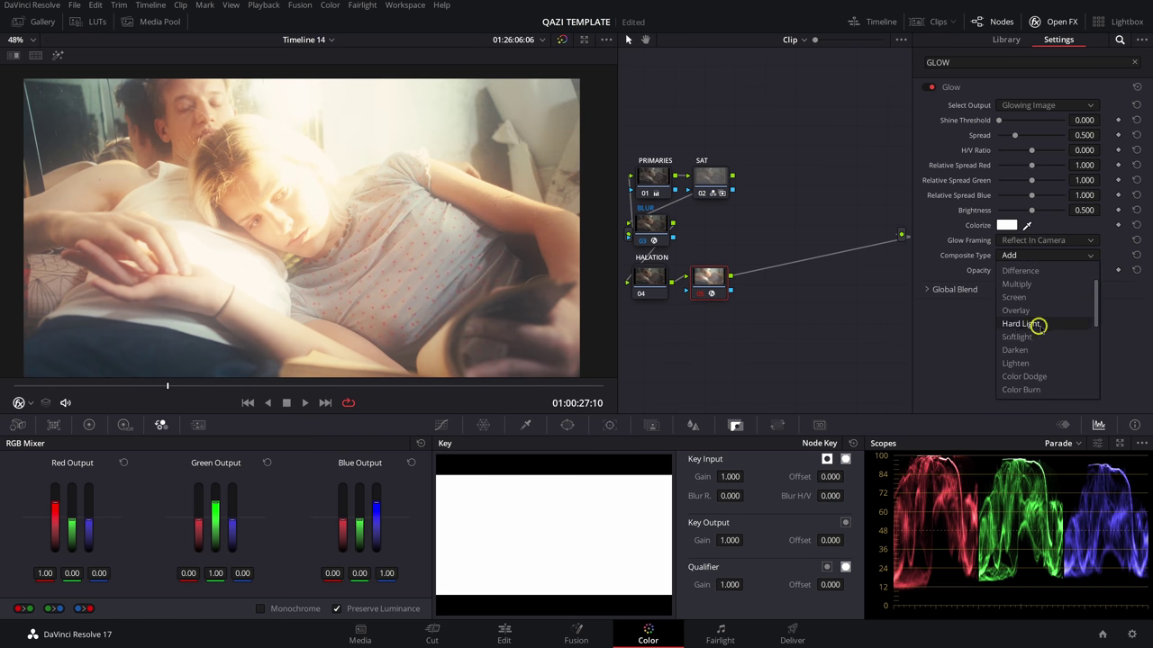
left_click(1036, 337)
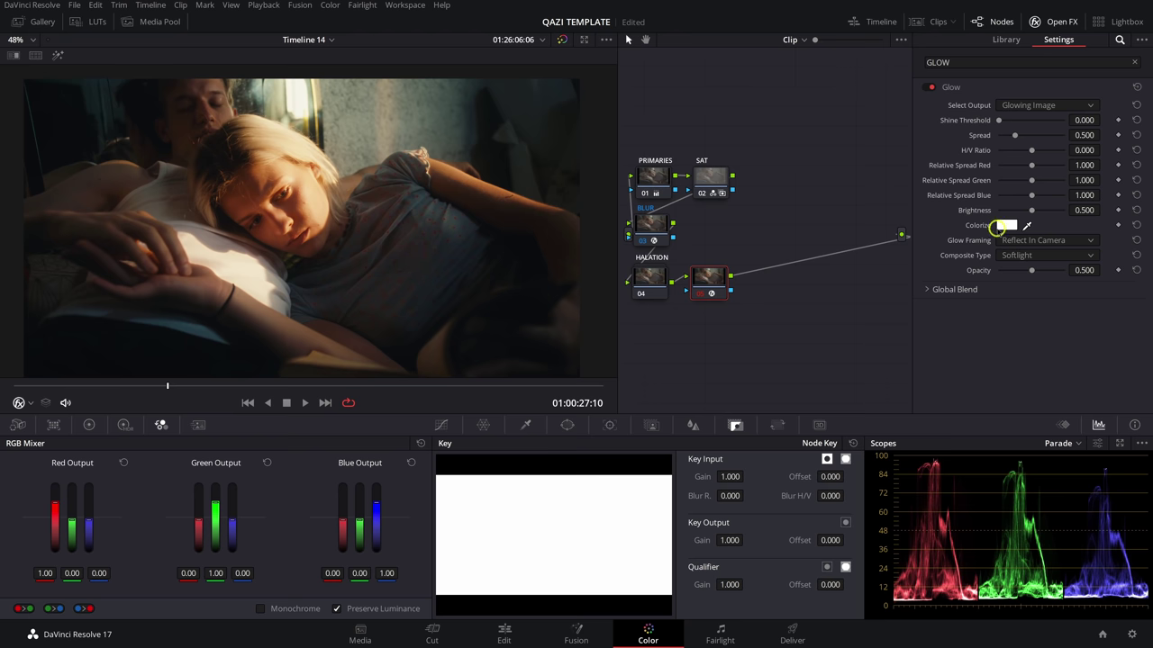
Colorize the Glow with light blue (#b9e1ff) and set its Global Blend to 0.238.
left_click(1005, 226)
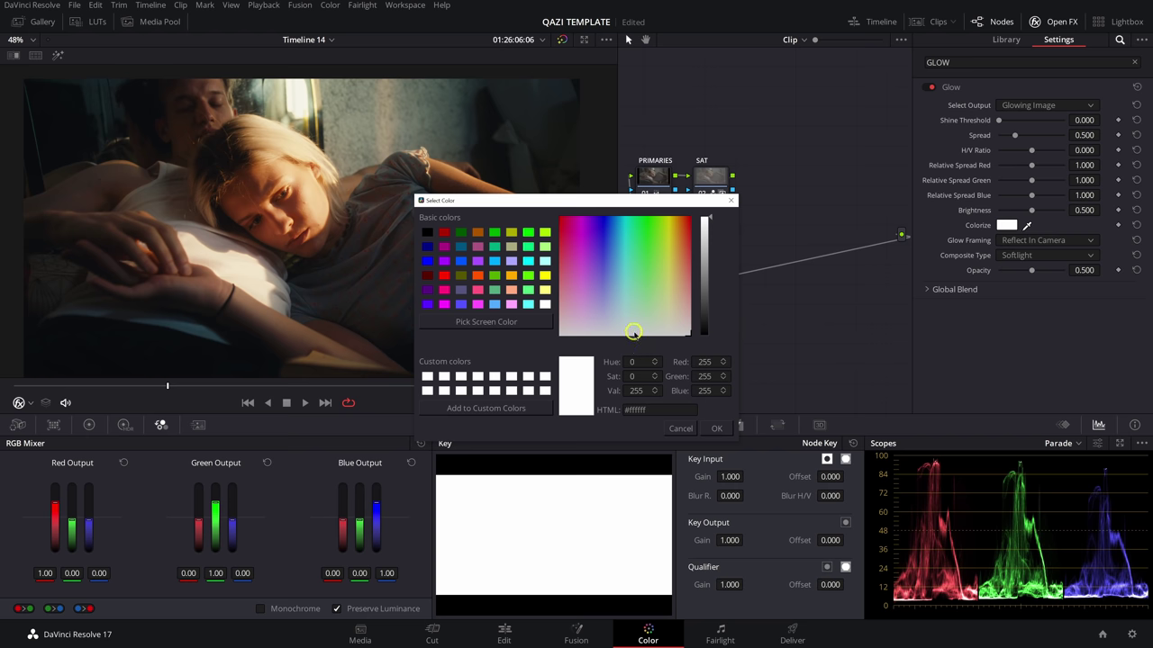
left_click_drag(633, 322, 614, 303)
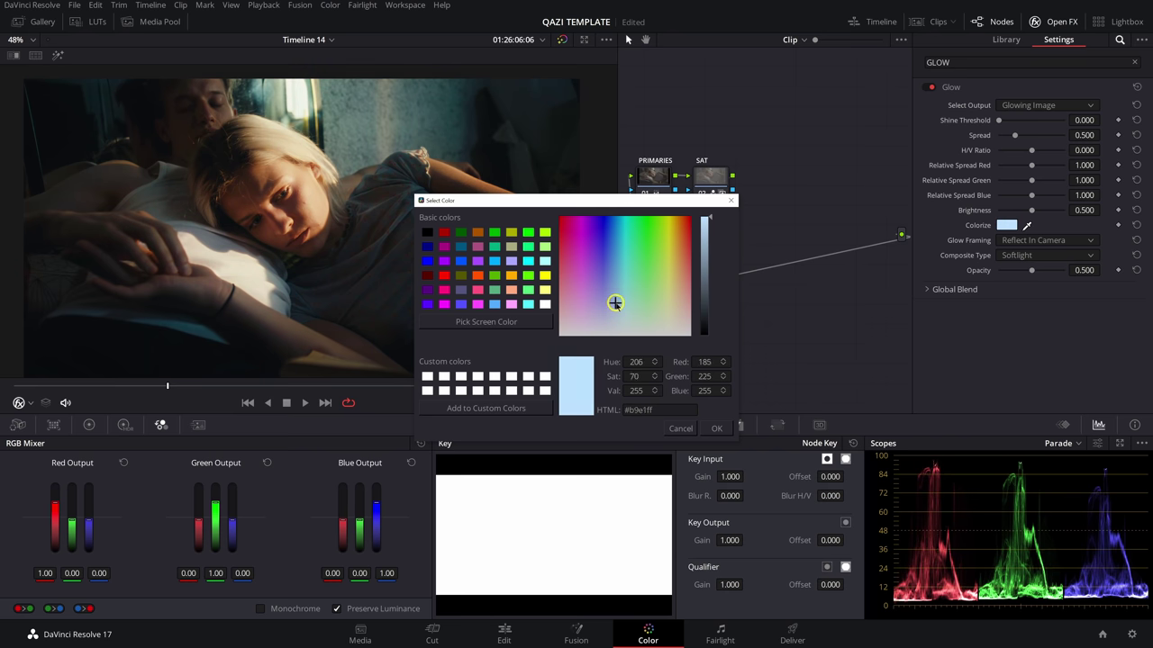
left_click(713, 426)
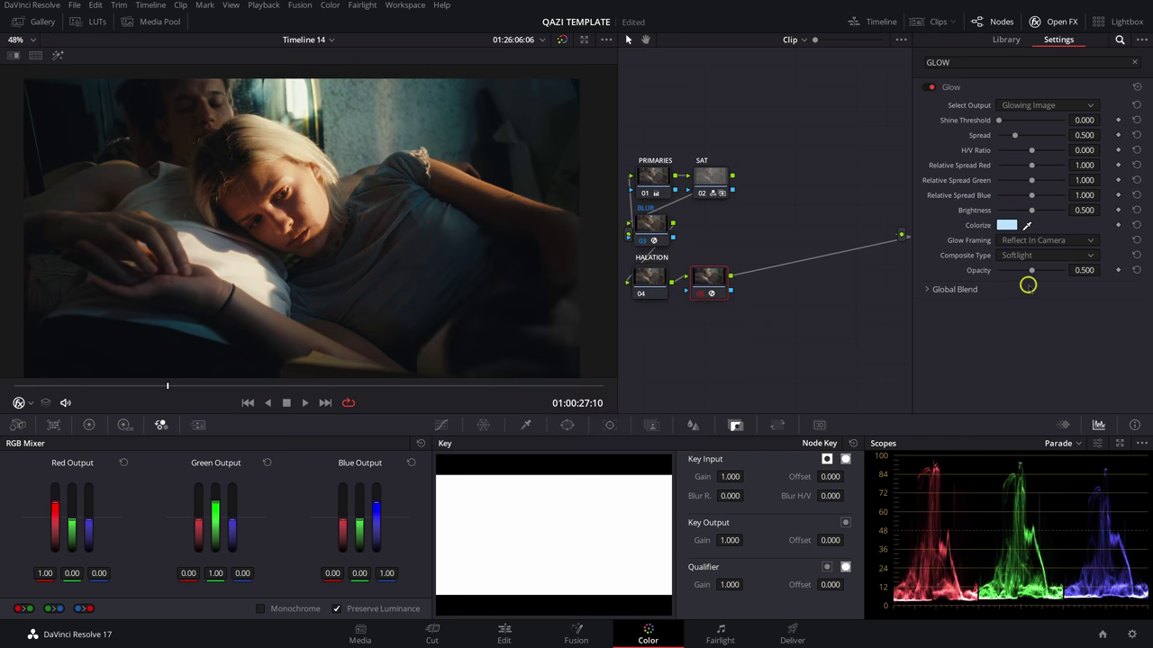
left_click_drag(1059, 306, 1014, 305)
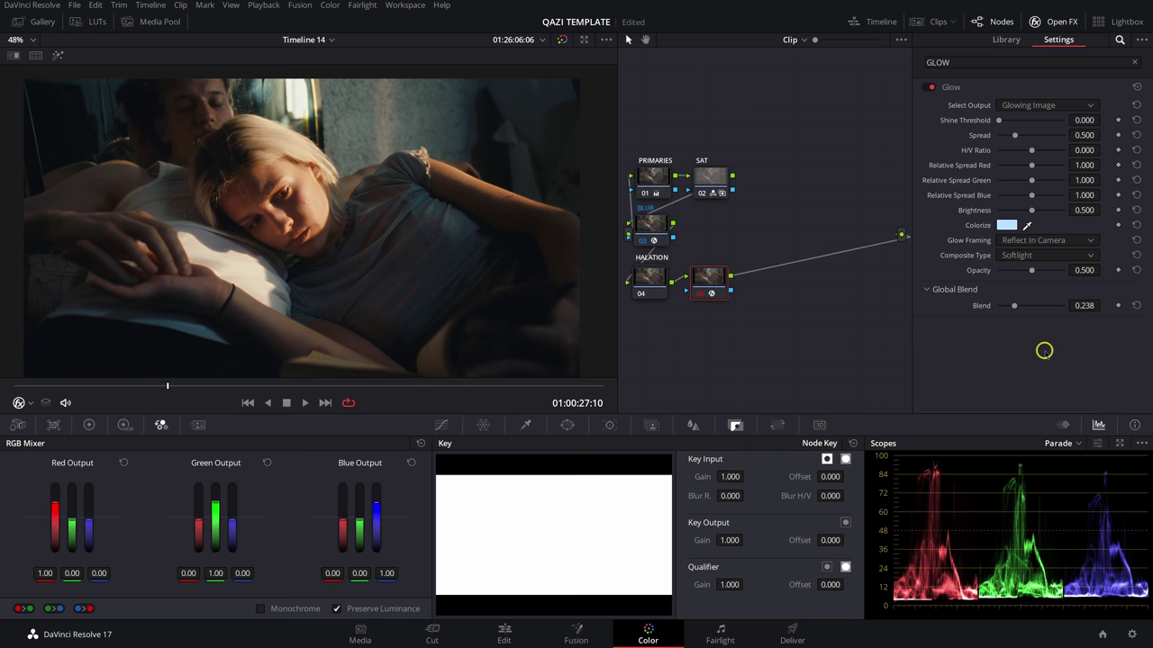
Hide the effects library, label the node after HALATION as GLOW, and compare the image with that node off and on.
left_click(699, 292)
left_click(699, 293)
left_click(698, 294)
left_click(698, 293)
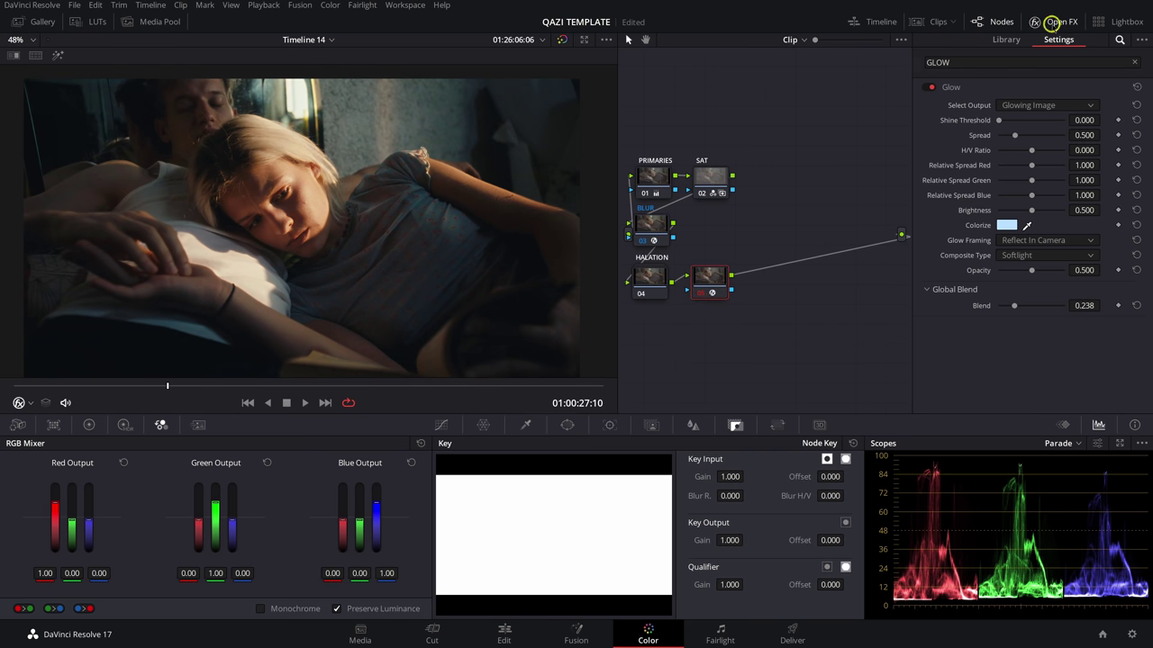
left_click(1050, 23)
type("GLOW")
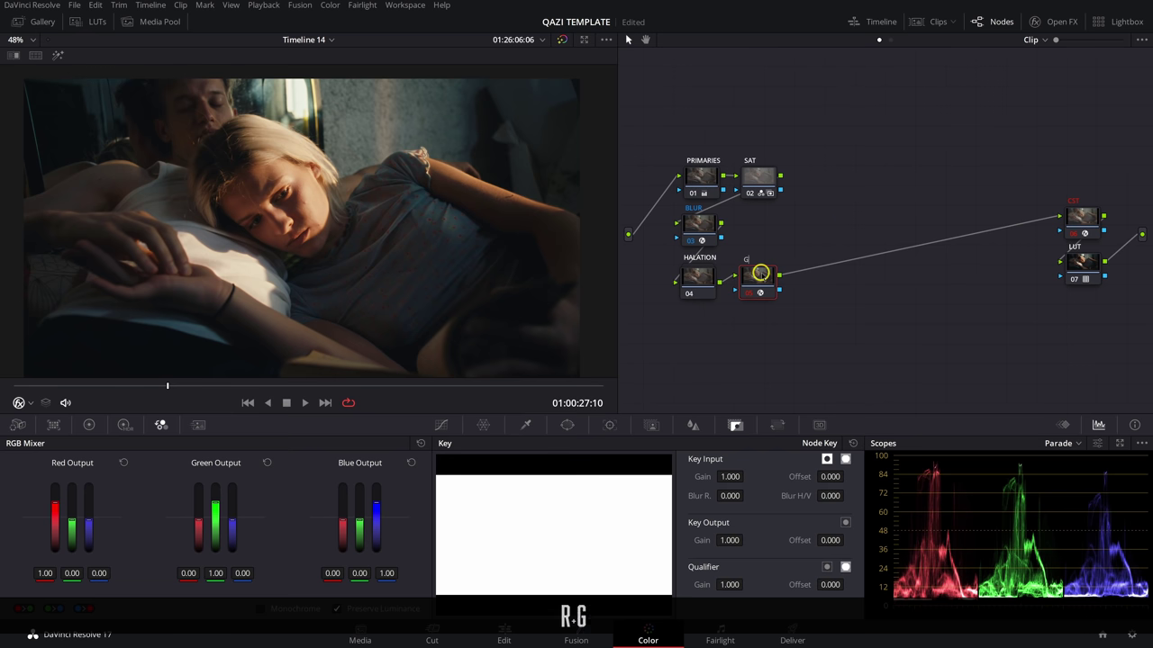
key("Return")
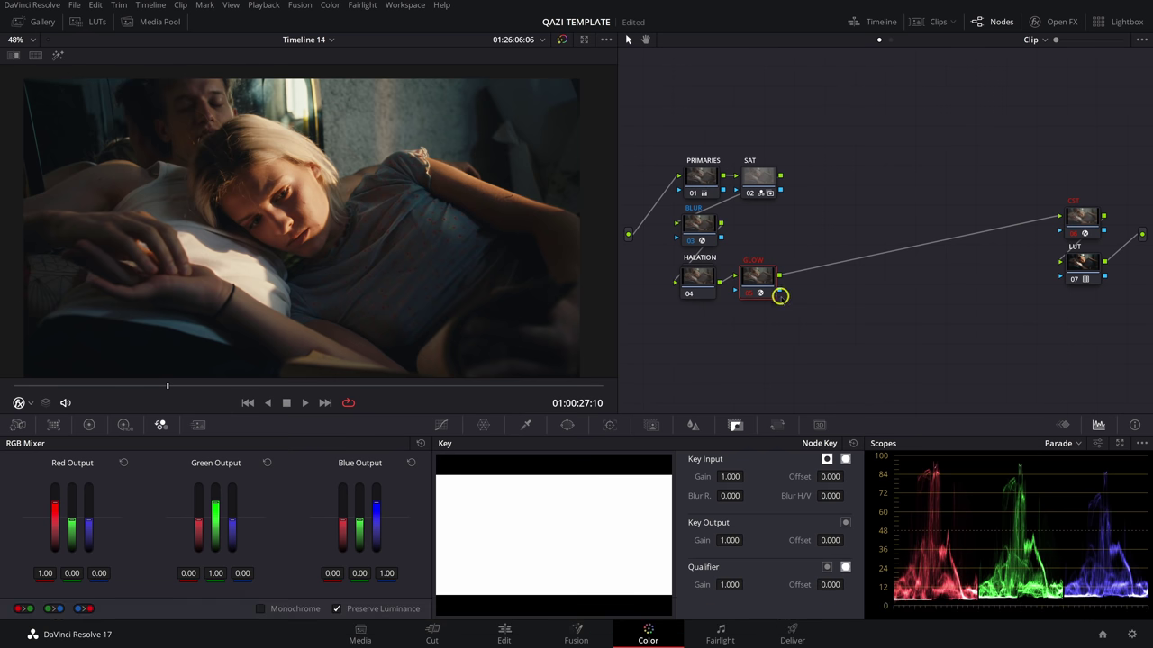
key("ctrl+d")
key("ctrl+d")
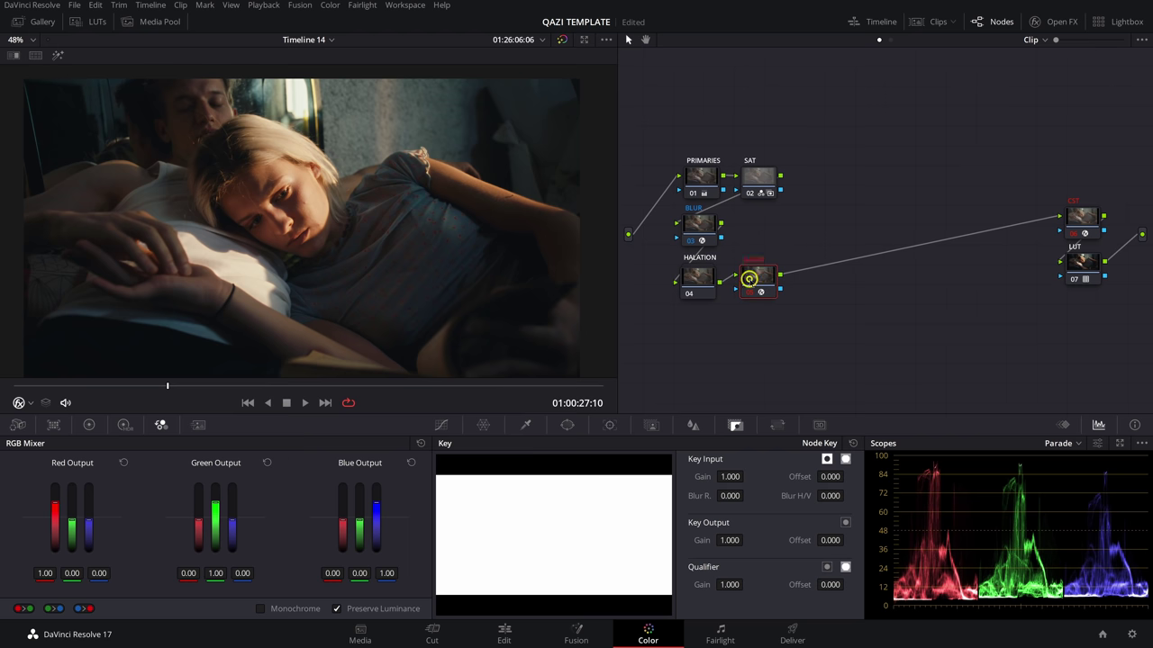
Move the CST and LUT nodes beside the earlier nodes and add a serial node labelled GRAIN beneath LUT.
left_click_drag(1036, 172, 847, 227)
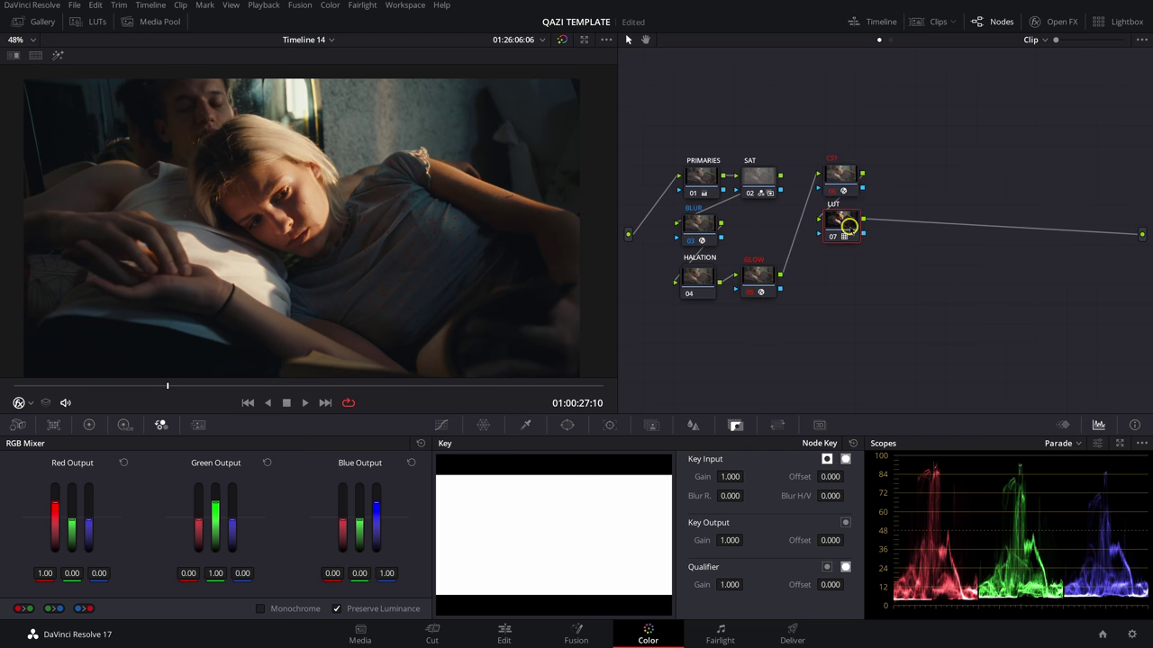
key("alt+s")
left_click_drag(900, 241, 847, 264)
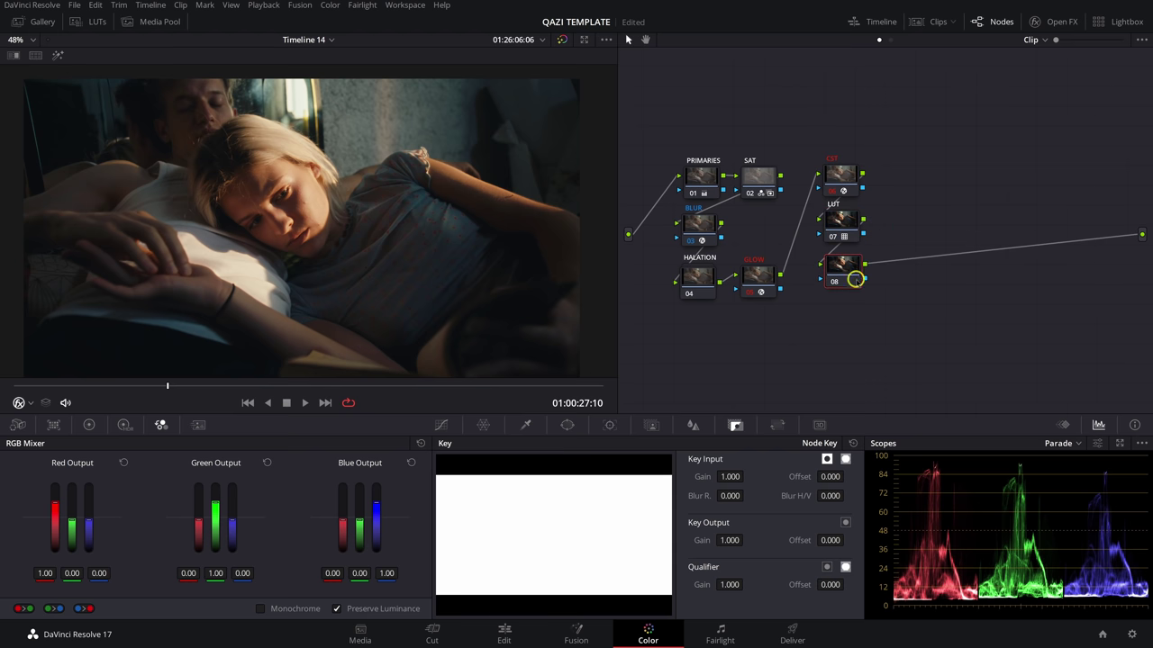
type("rGRAIN")
key("Return")
Find the Film Grain effect in the effects library and apply it to the GRAIN node.
left_click(1052, 23)
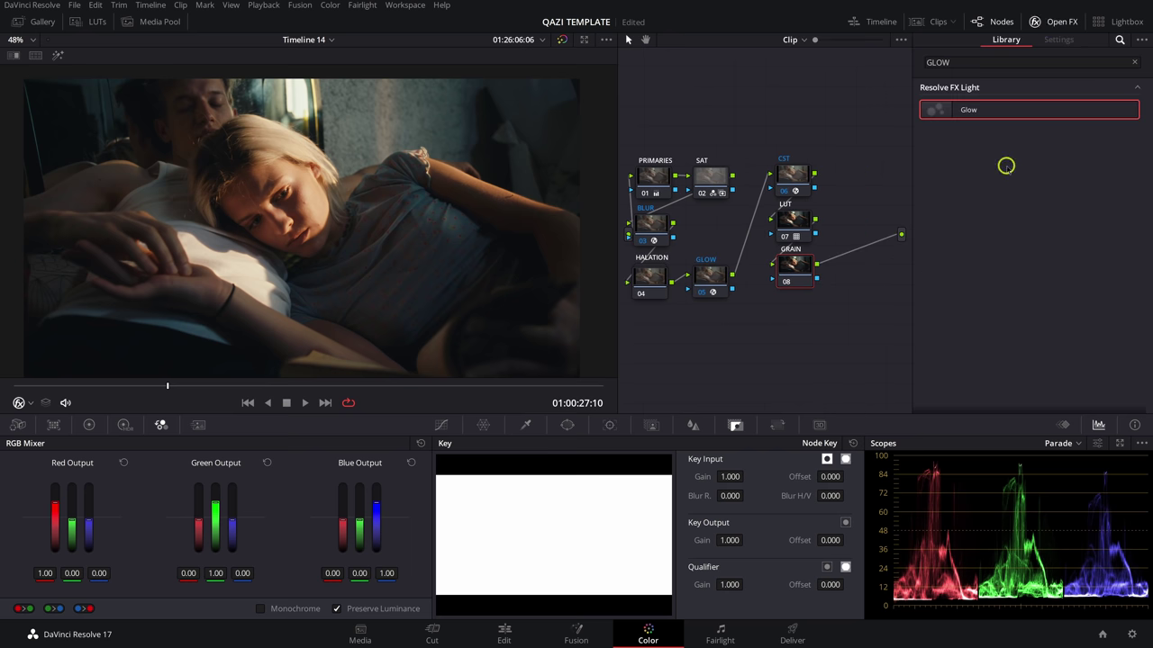
double_click(936, 61)
type("GRAIN")
left_click_drag(970, 109, 817, 253)
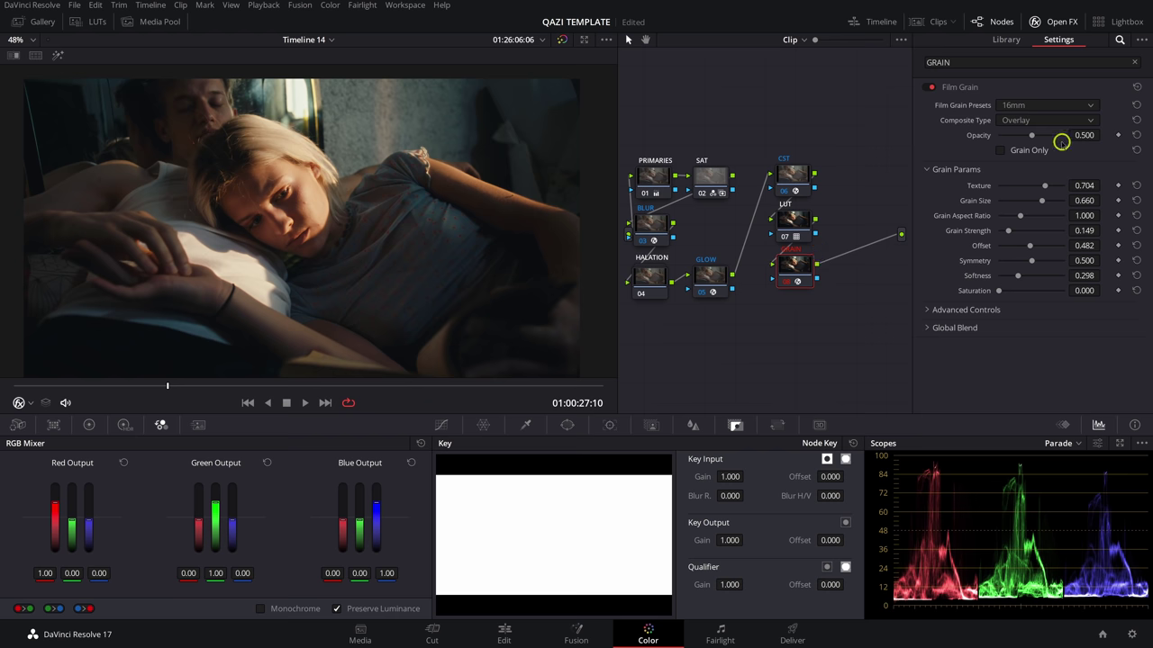
Set the Film Grain preset to 16mm 500T.
scroll(253, 157, "up", 8)
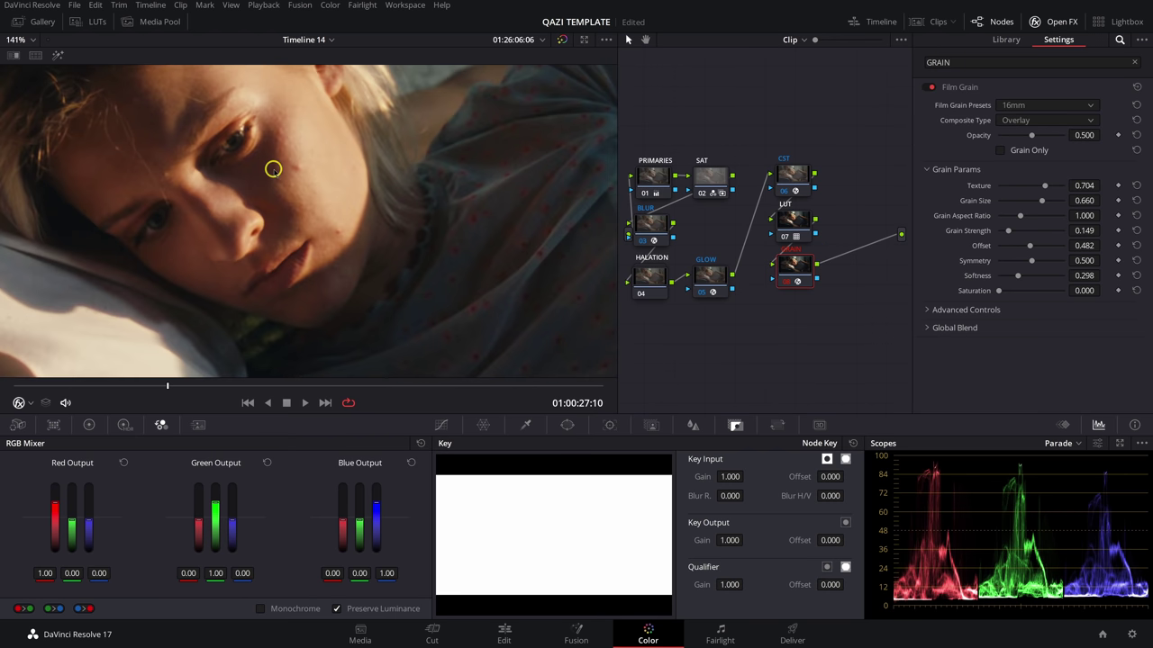
scroll(397, 212, "up", 2)
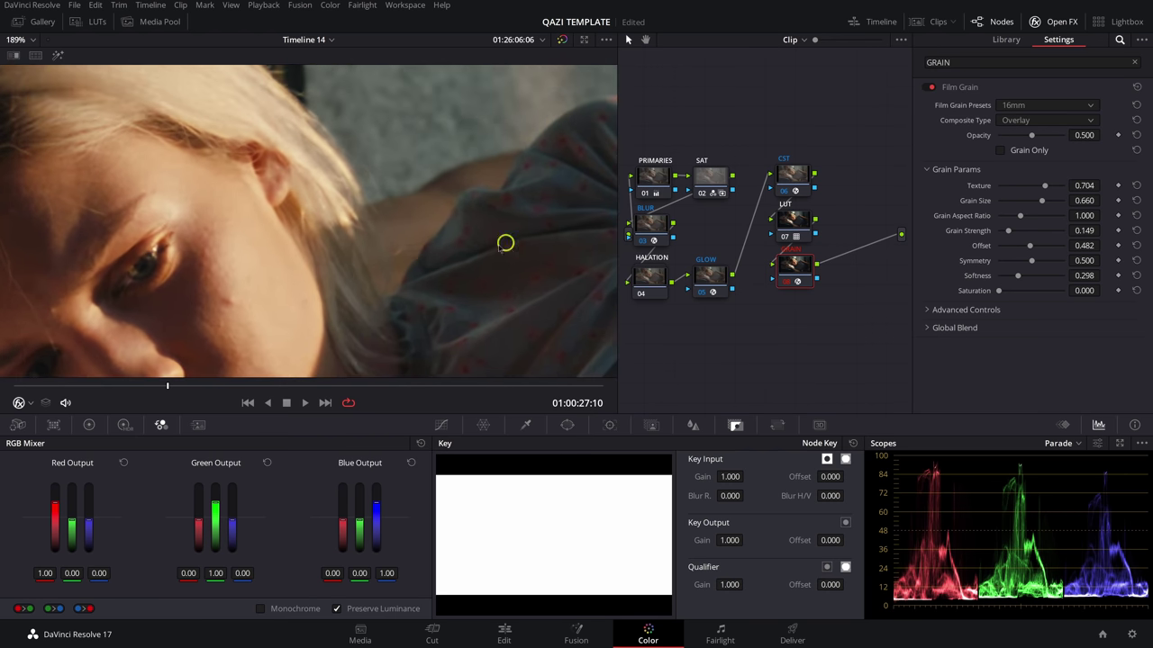
left_click(994, 105)
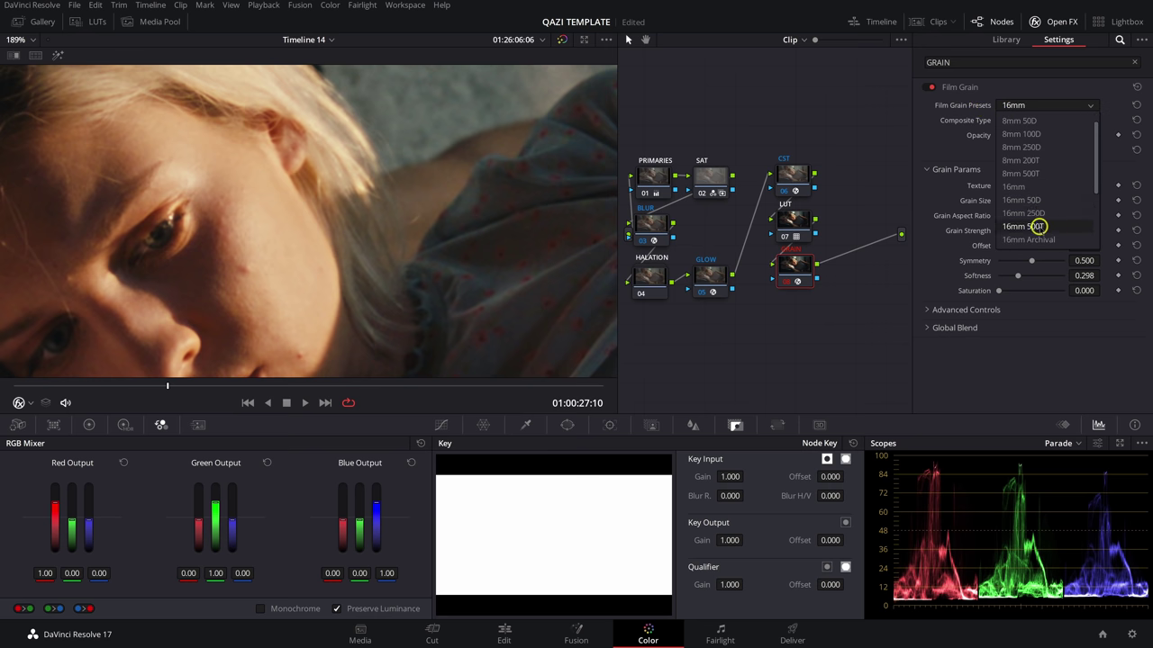
left_click(1026, 227)
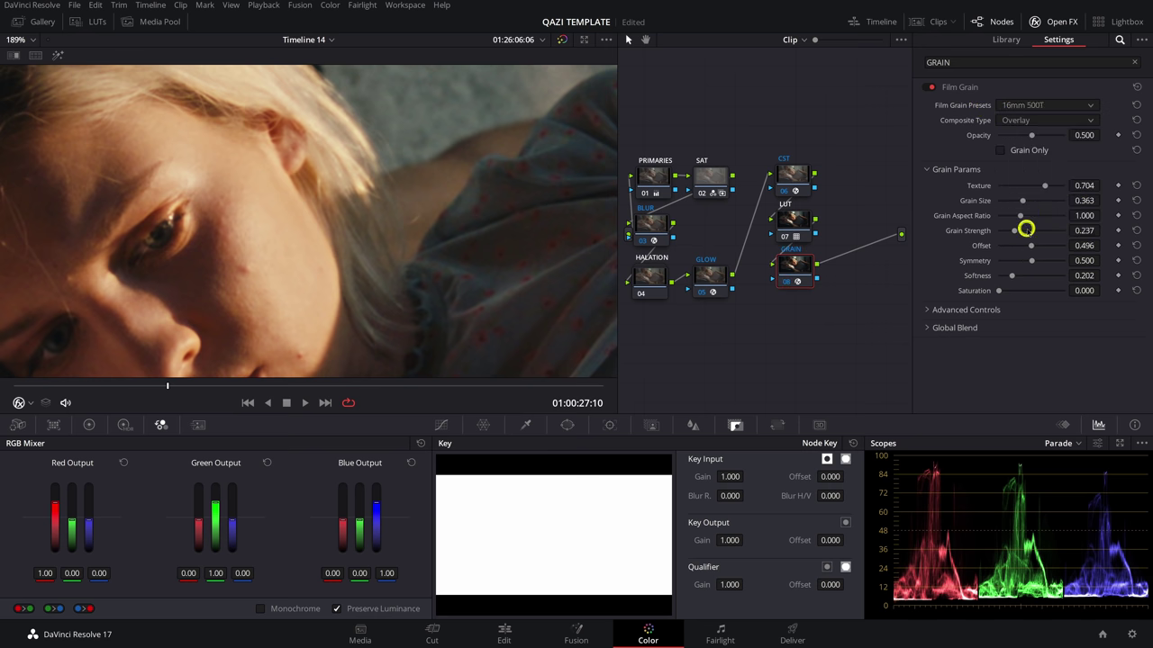
Set the grain's Texture to 0.669, Grain Size to 0.486, Grain Strength to 0.449, Softness to 0.211 and Saturation to 0.569.
left_click_drag(1022, 202, 1024, 231)
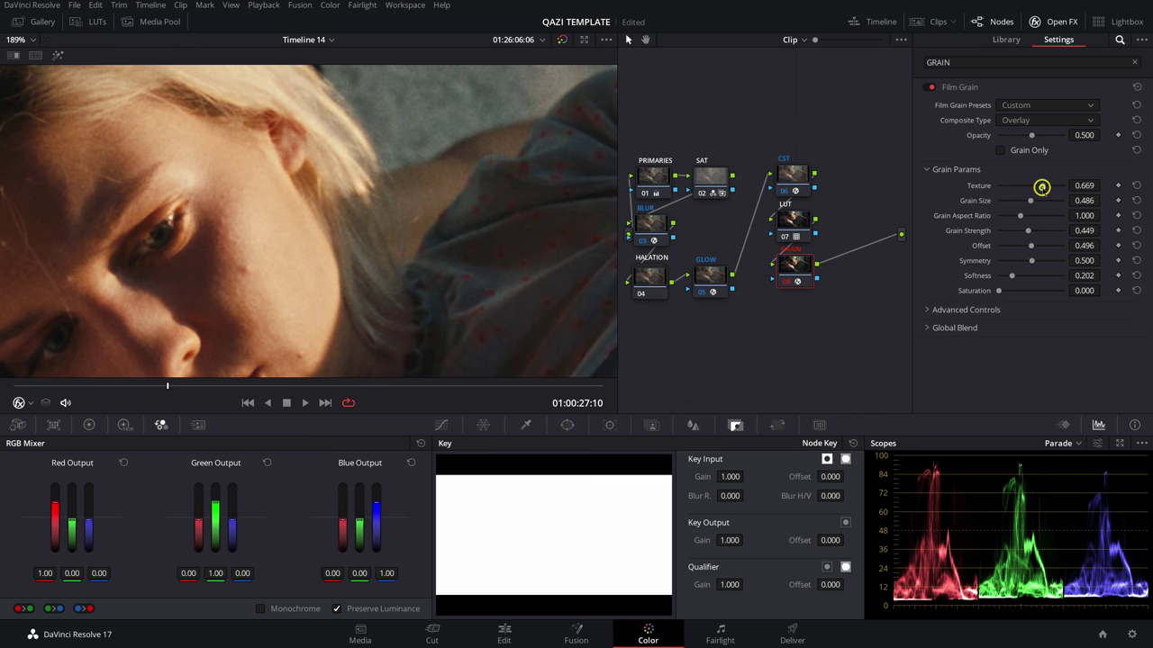
left_click_drag(1013, 275, 1010, 275)
scroll(432, 230, "down", 3)
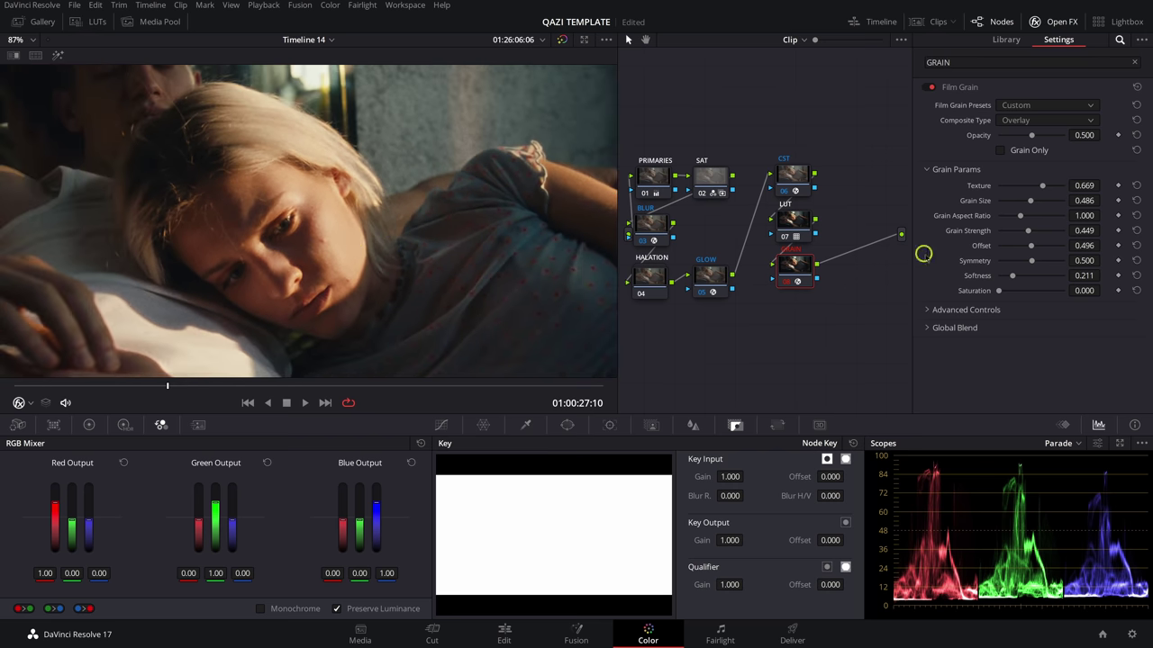
scroll(435, 232, "up", 3)
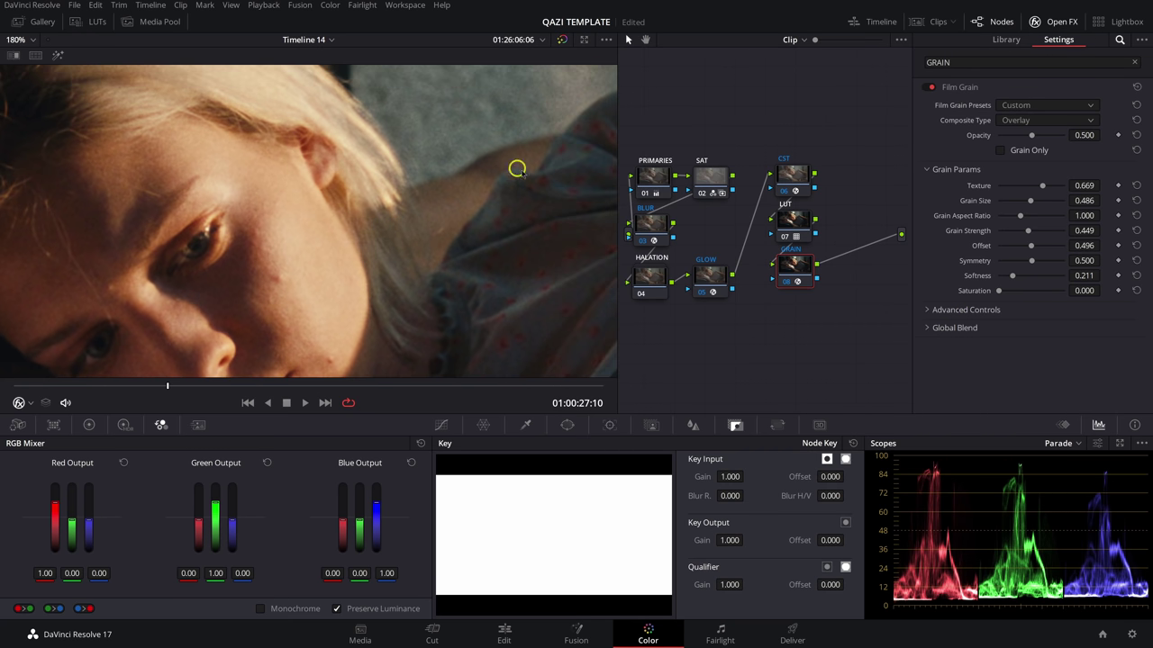
left_click_drag(999, 290, 1035, 294)
scroll(284, 209, "down", 2)
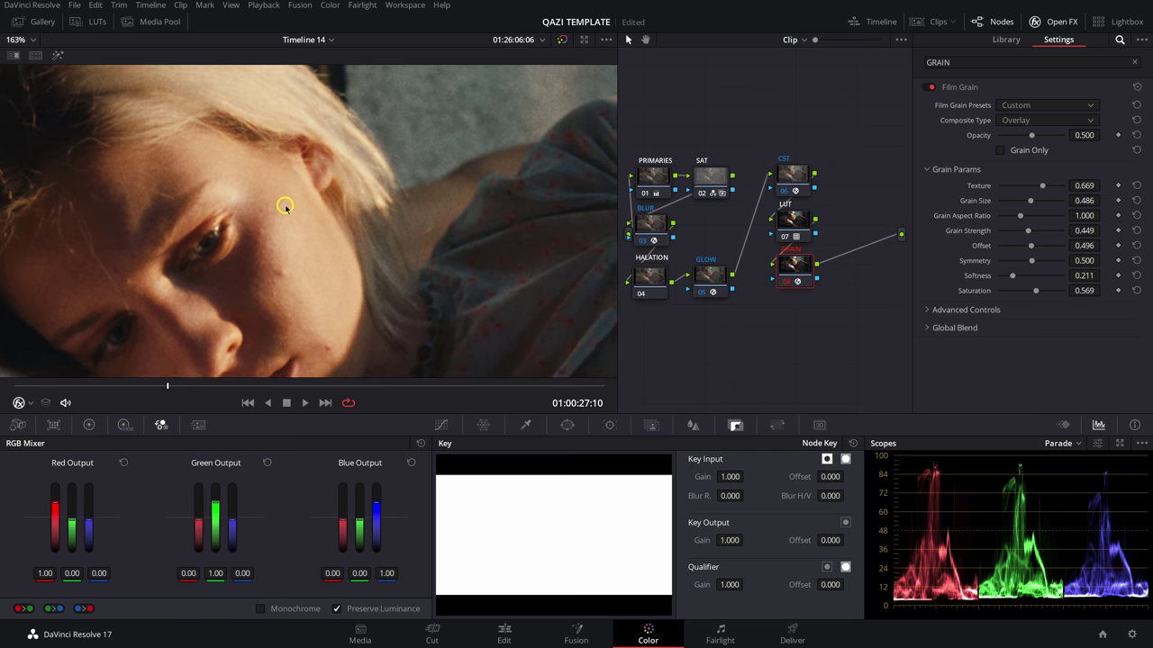
Review the Film Grain's Advanced Controls and set its Global Blend to 0.808.
left_click(946, 310)
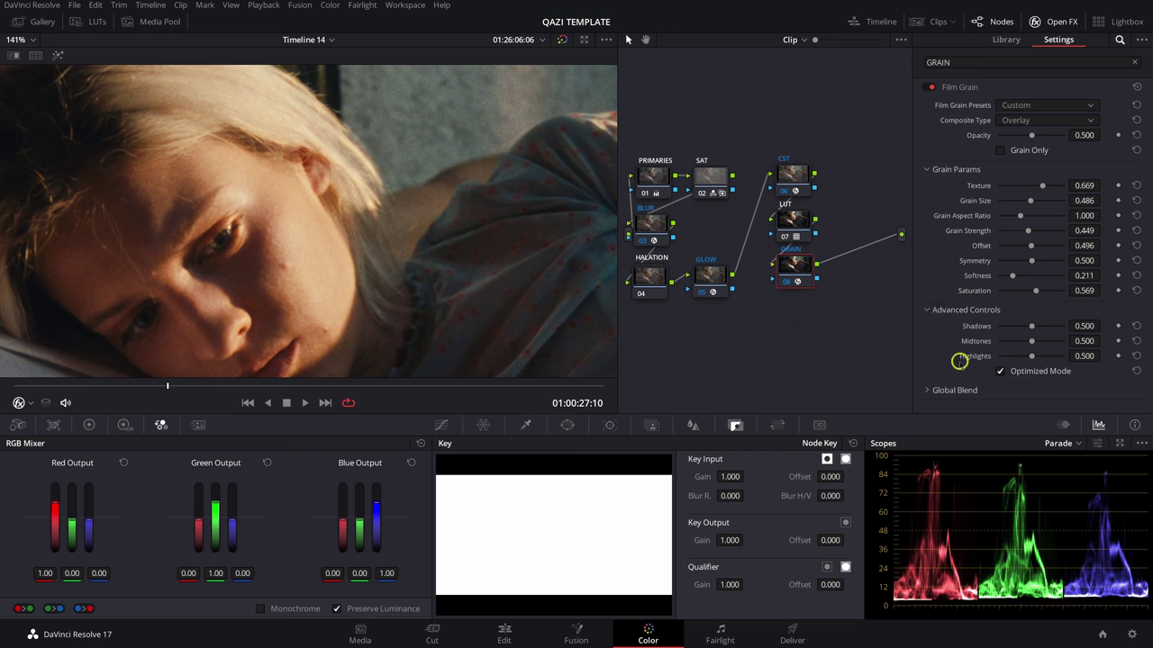
left_click(925, 310)
left_click(928, 328)
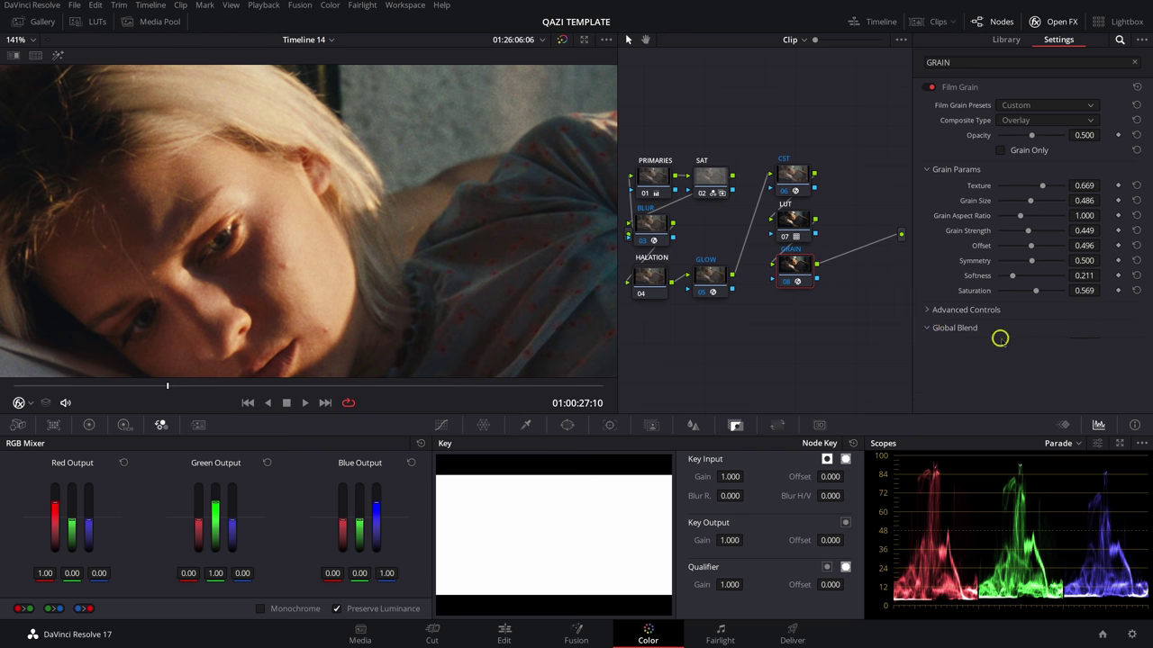
mouse_move(1065, 343)
left_mouse_down()
mouse_move(1040, 344)
mouse_move(1050, 343)
left_mouse_up()
Inspect the grain up close on the woman's face and across the whole frame.
scroll(445, 189, "up", 5)
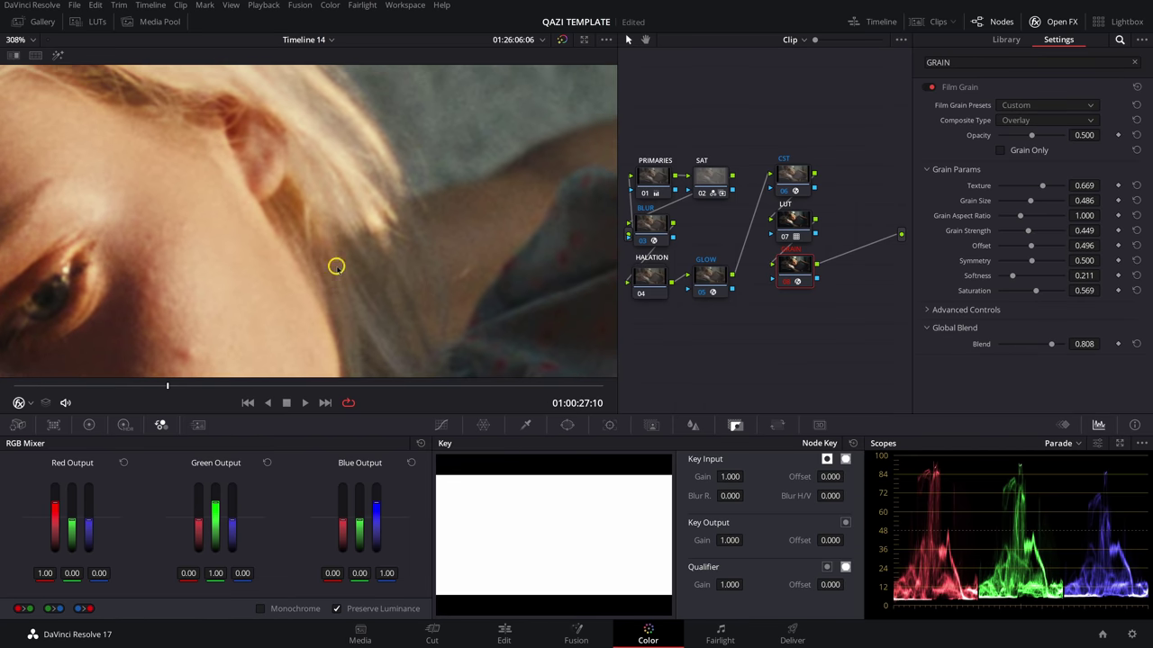
left_click_drag(336, 267, 569, 178)
mouse_move(295, 204)
left_mouse_down()
mouse_move(502, 159)
mouse_move(530, 129)
left_mouse_up()
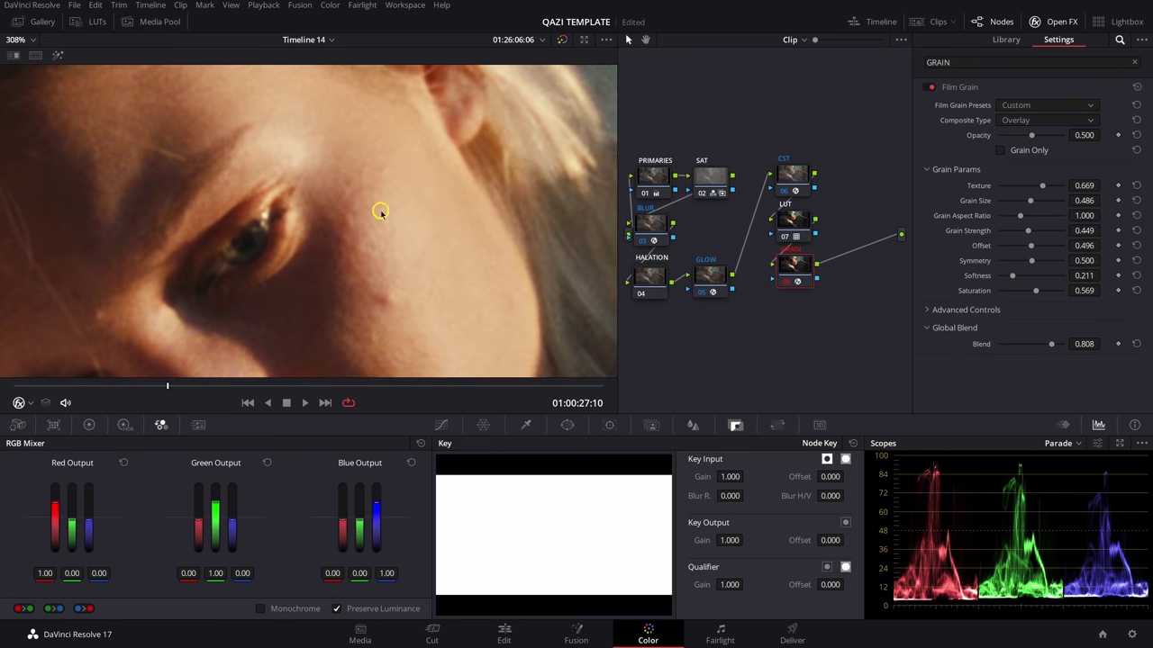
left_click_drag(380, 211, 466, 142)
scroll(348, 196, "down", 8)
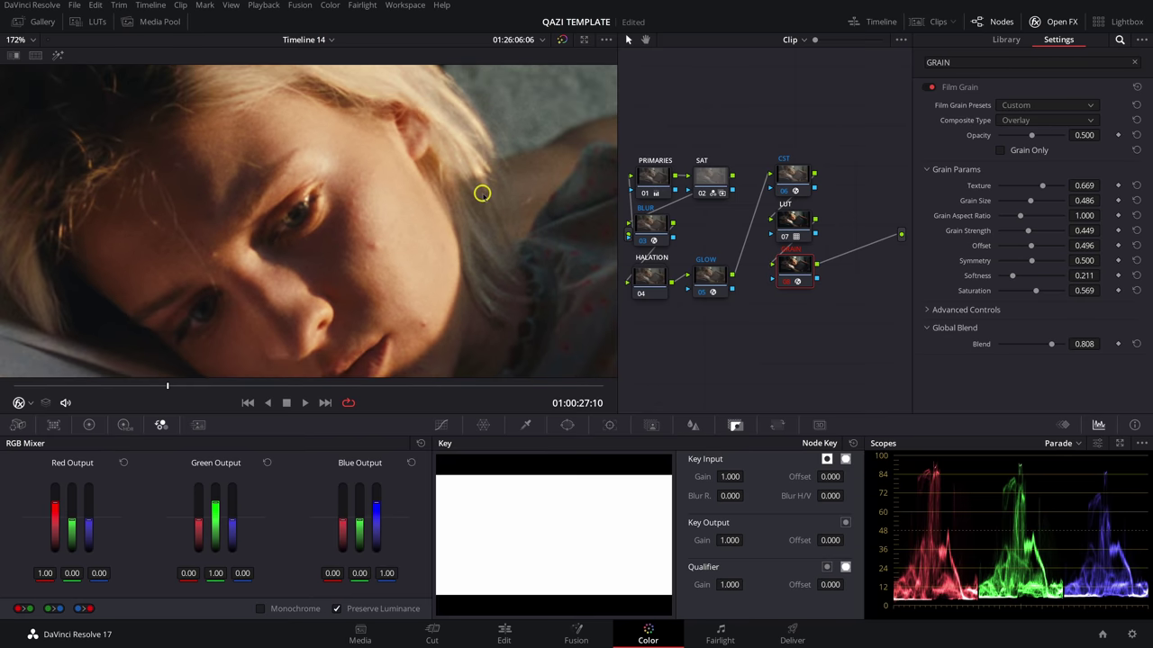
scroll(377, 174, "down", 4)
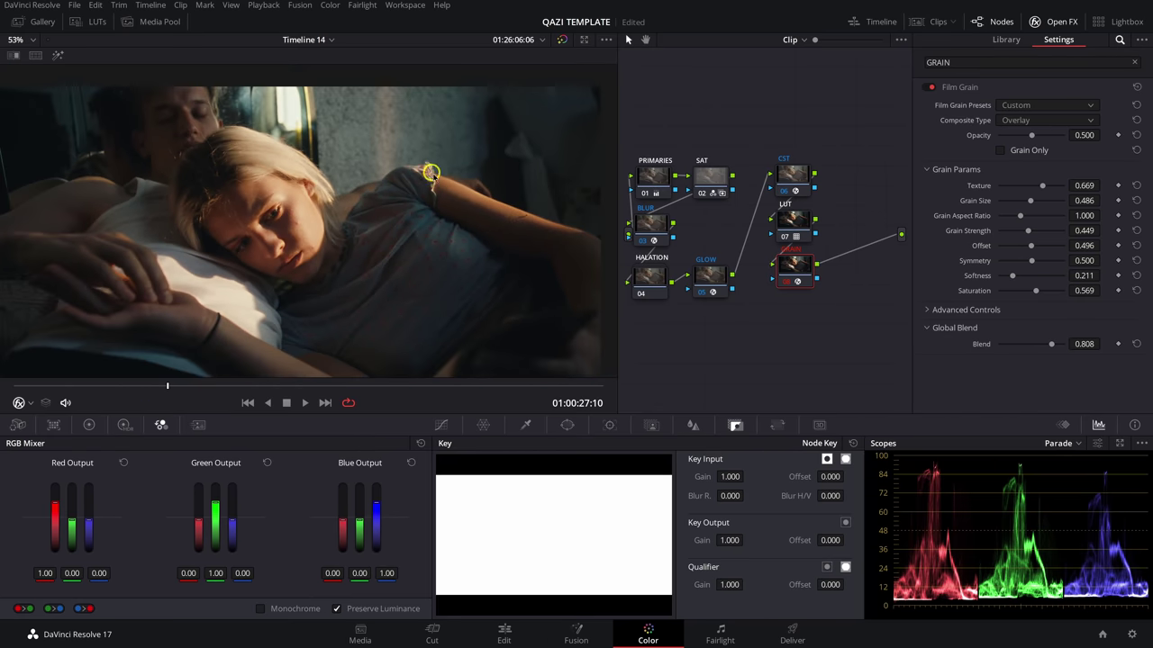
Play the graded clip full screen from its first frame to review the look, and return to the grading view.
key("Up")
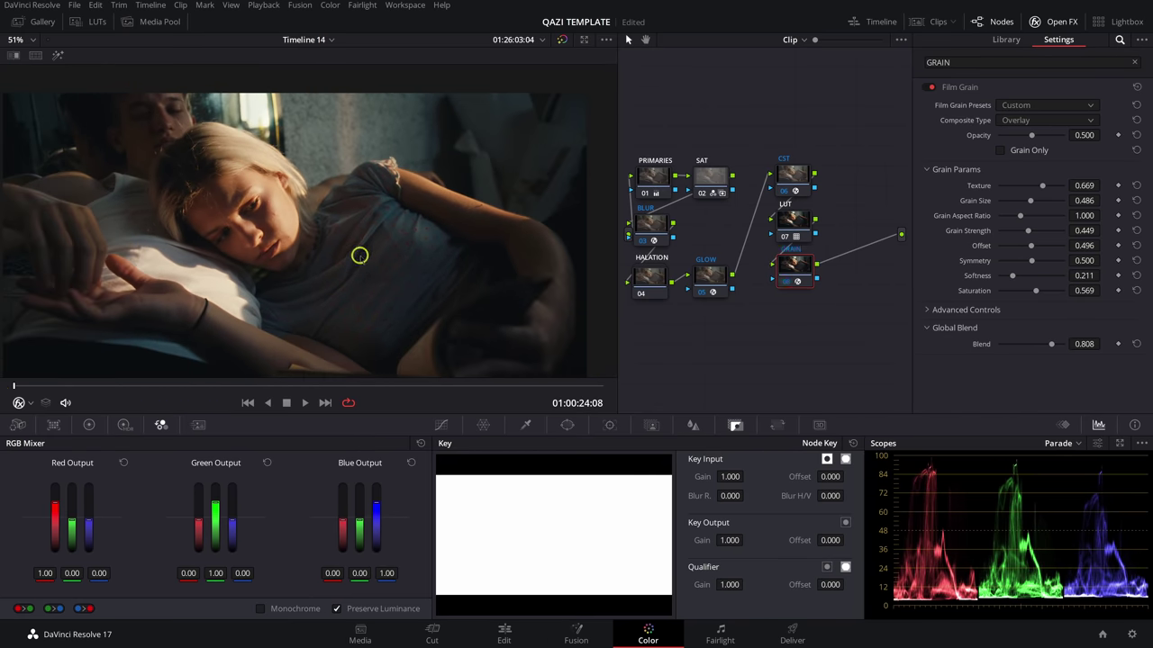
scroll(361, 256, "down", 1)
right_click(361, 256)
left_click(408, 378)
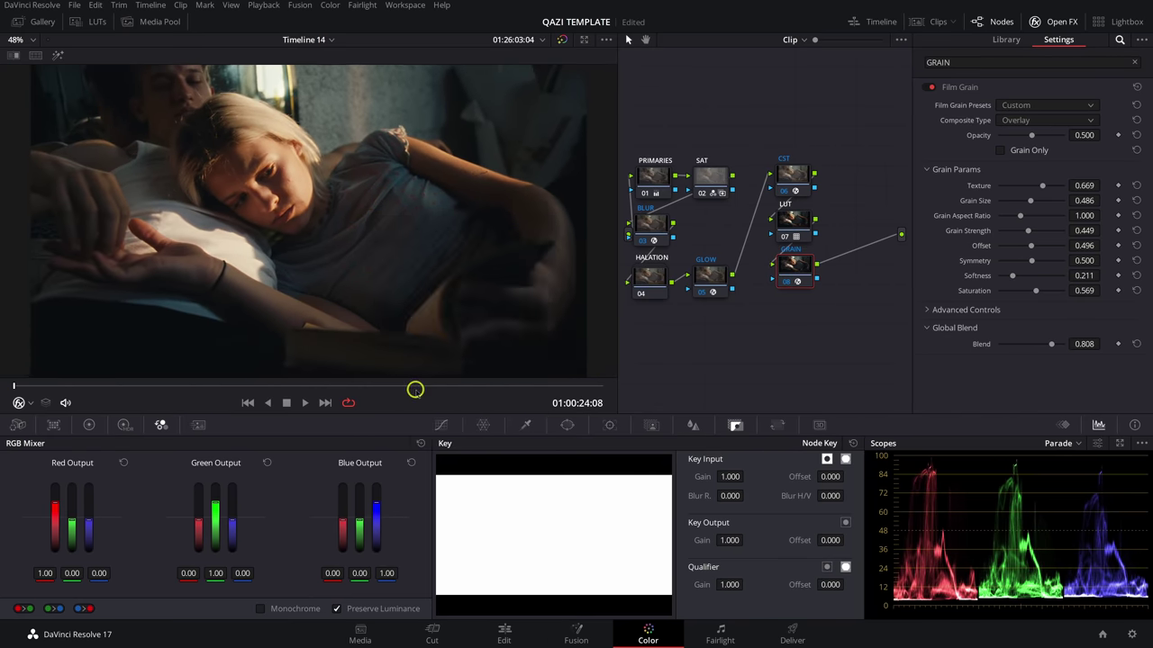
key("ctrl+f")
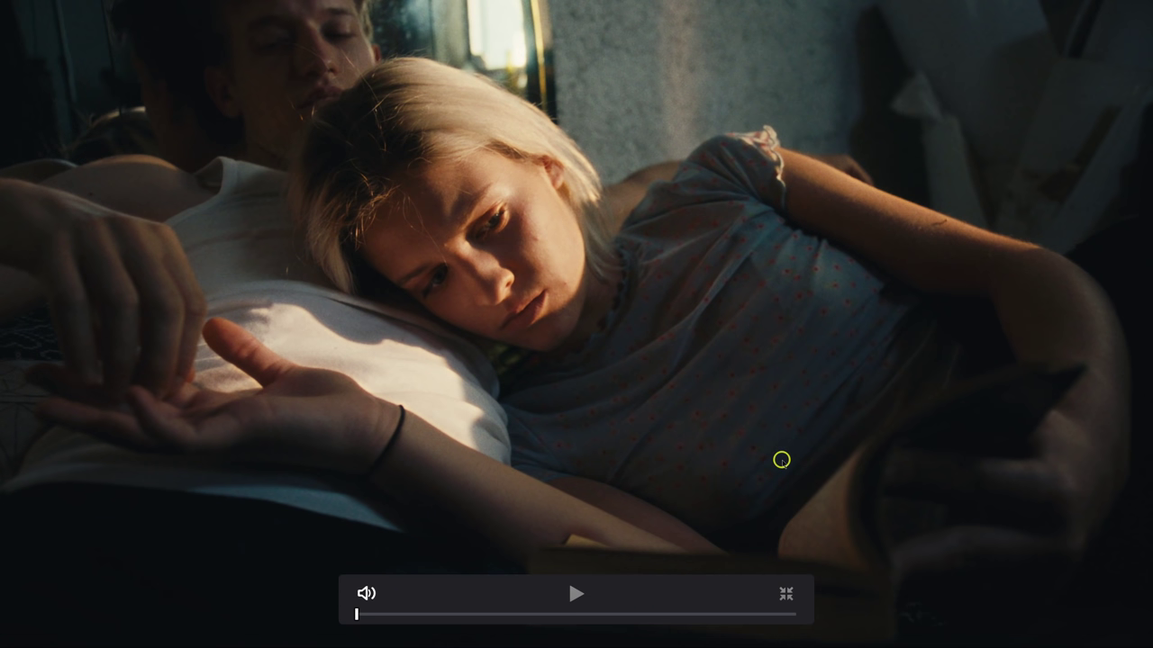
key("space")
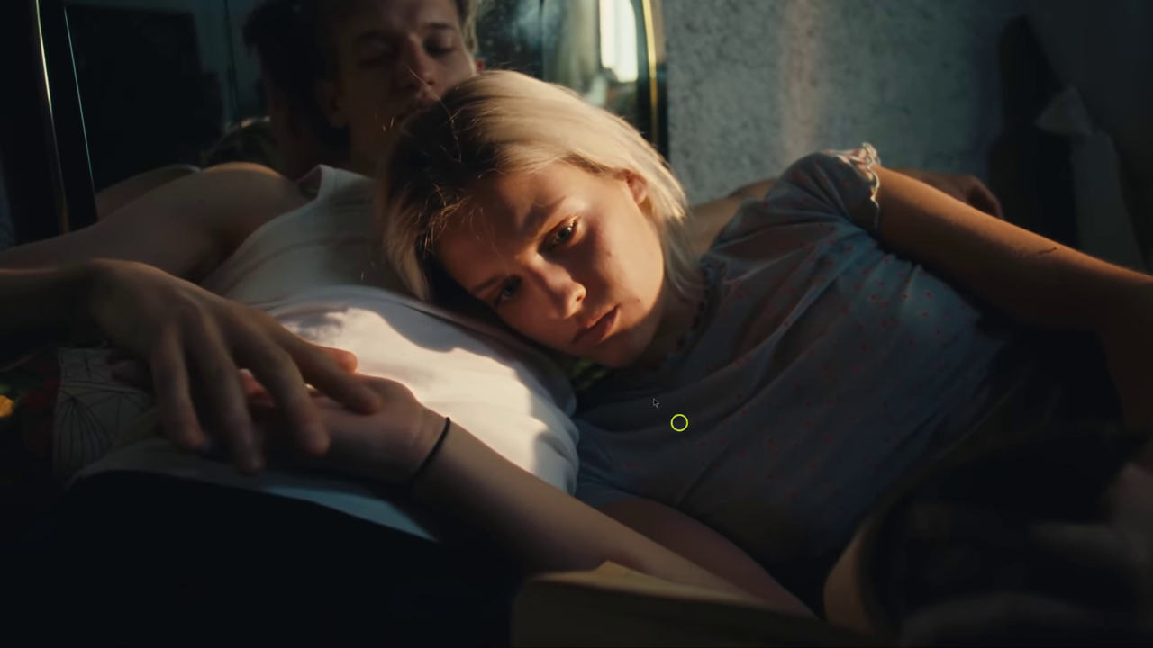
mouse_move(888, 168)
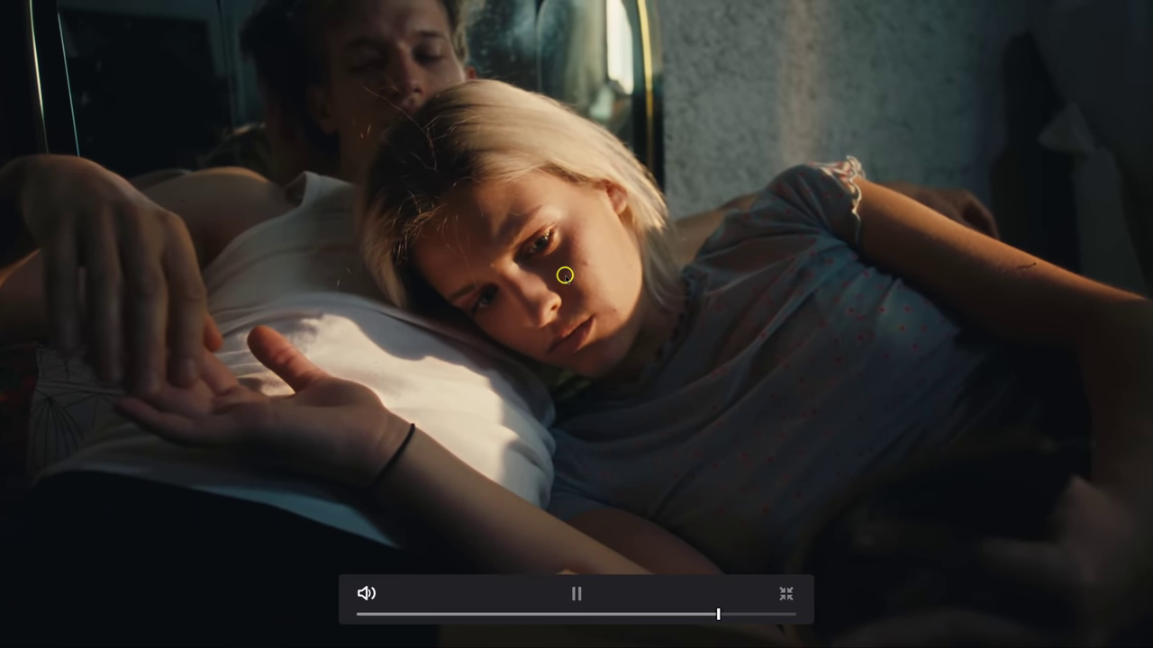
key("space")
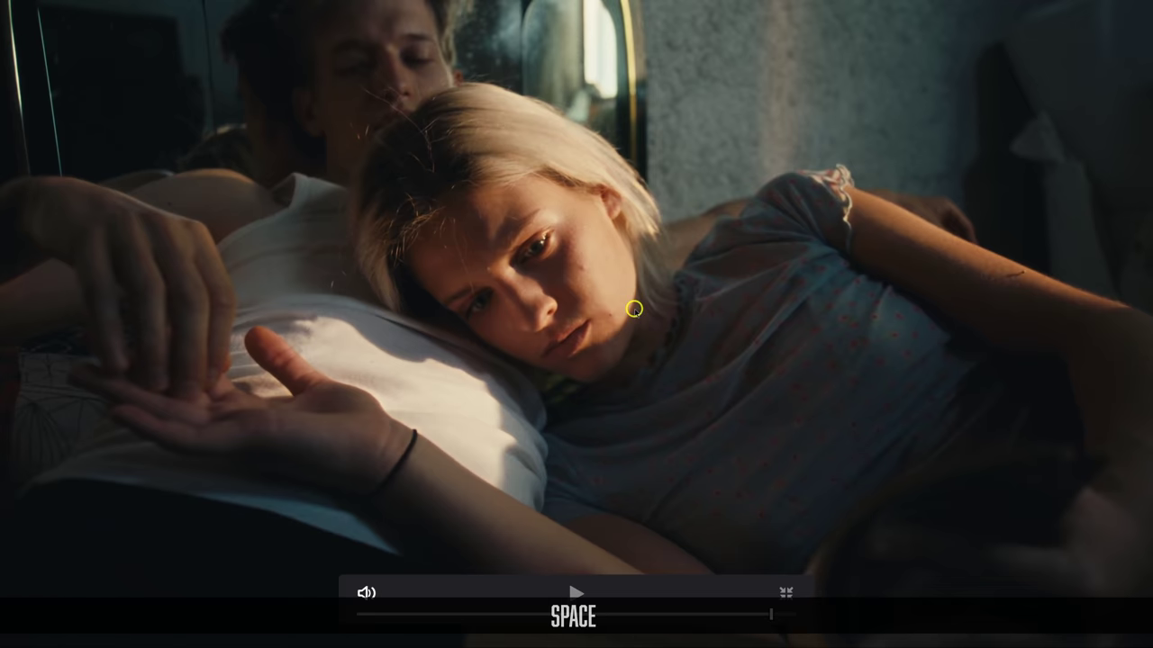
key("Escape")
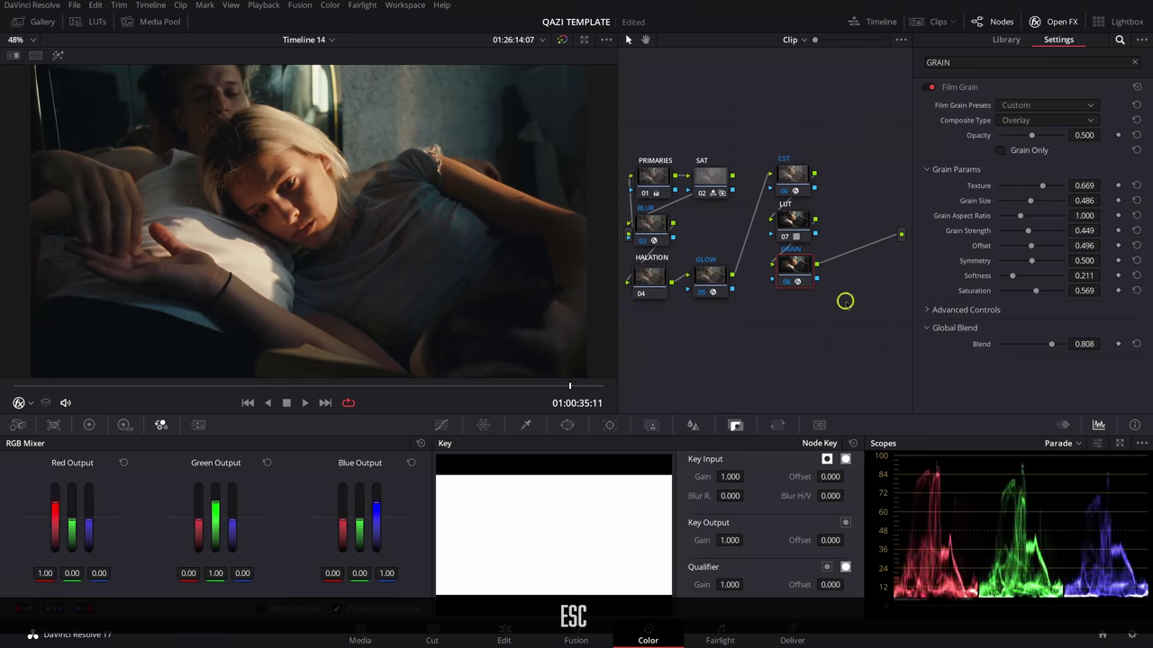
Hide the effects library, spread the nodes apart, and add a serial node between PRIMARIES and SAT.
left_click(1052, 25)
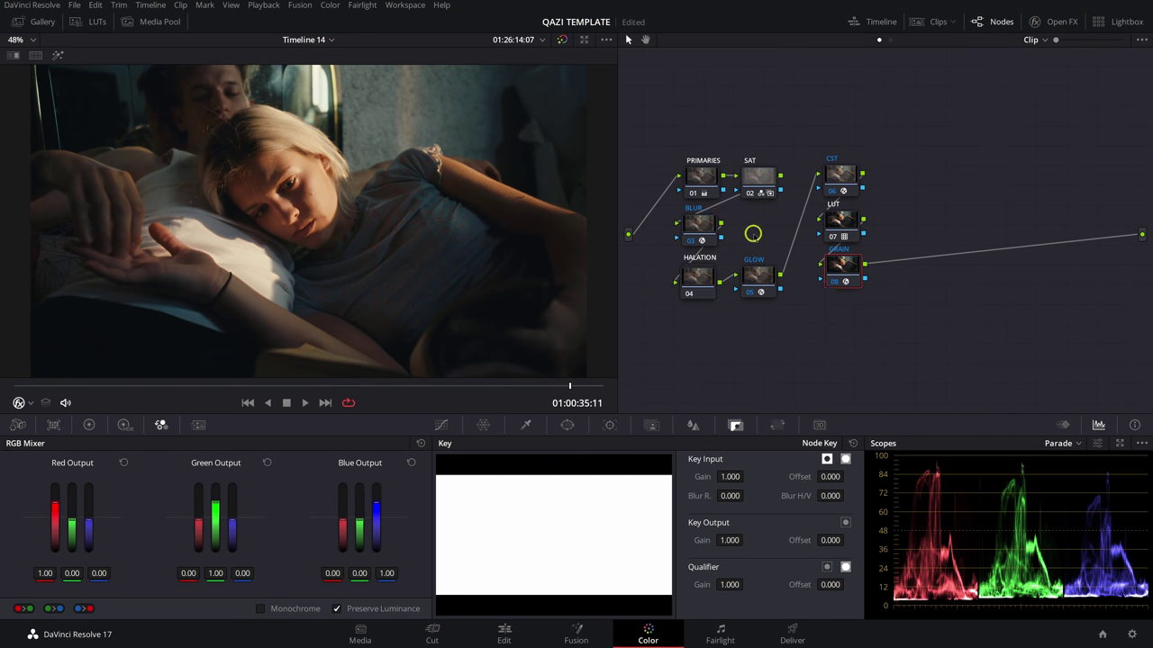
left_click_drag(825, 306, 923, 187)
left_click_drag(707, 331, 821, 229)
left_click_drag(767, 183, 822, 180)
left_click_drag(703, 183, 678, 183)
key("alt+s")
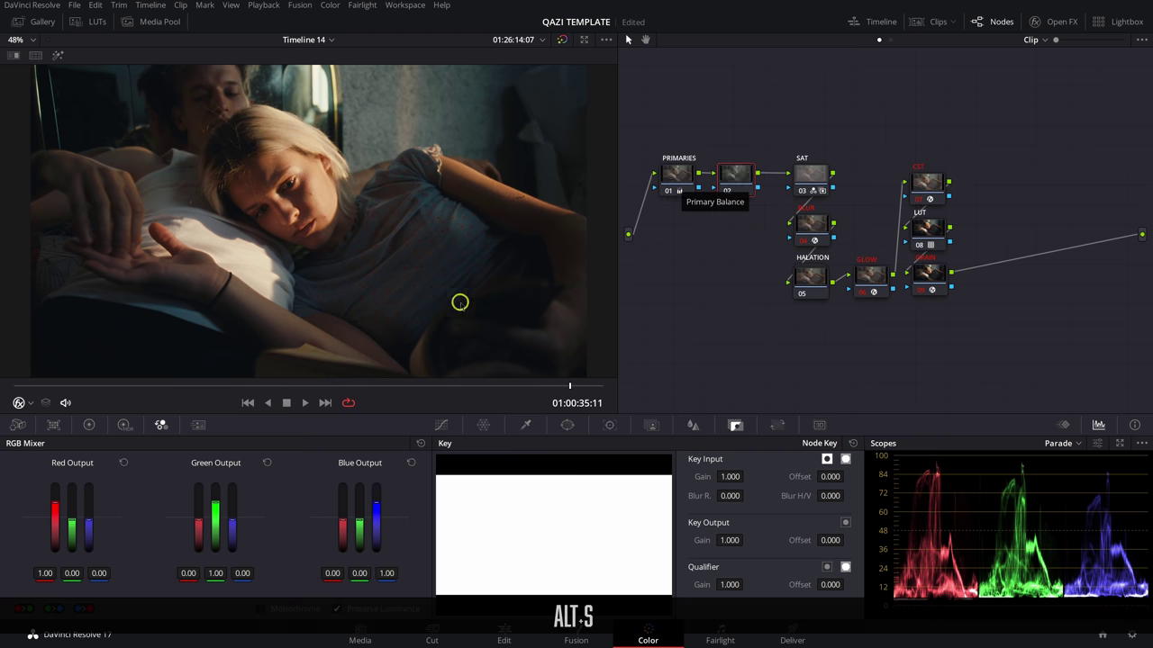
In node 02's primaries wheels, push lift red to -0.01 and gamma red to 0.01, and lower gain blue to 0.94.
left_click(89, 424)
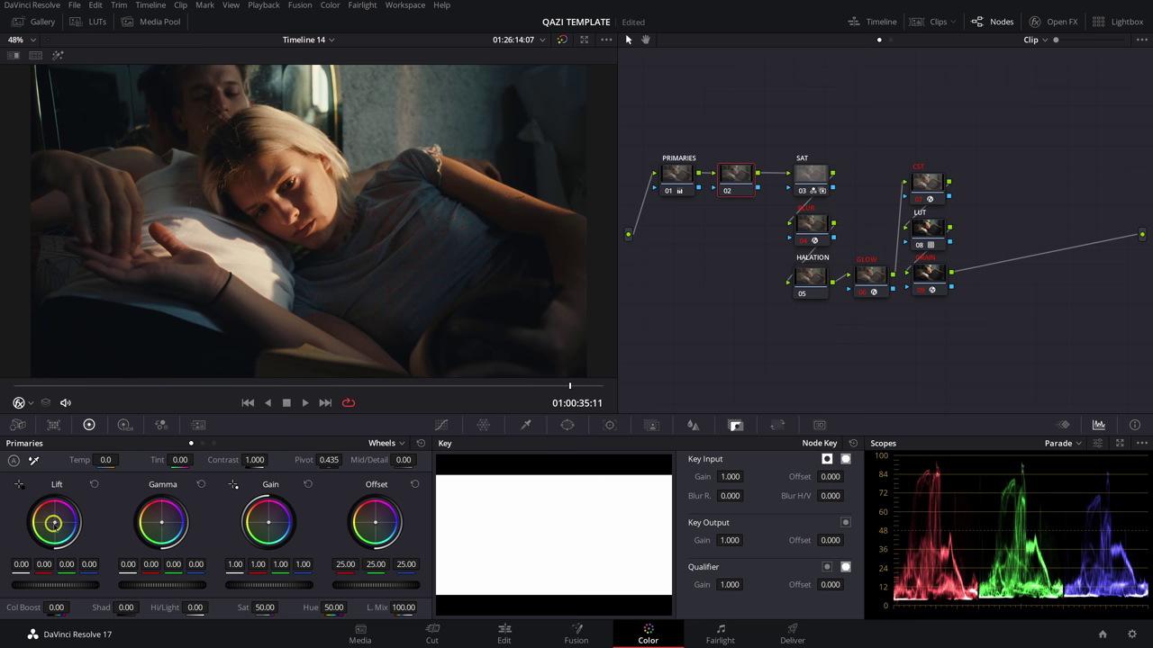
left_click_drag(53, 522, 56, 526)
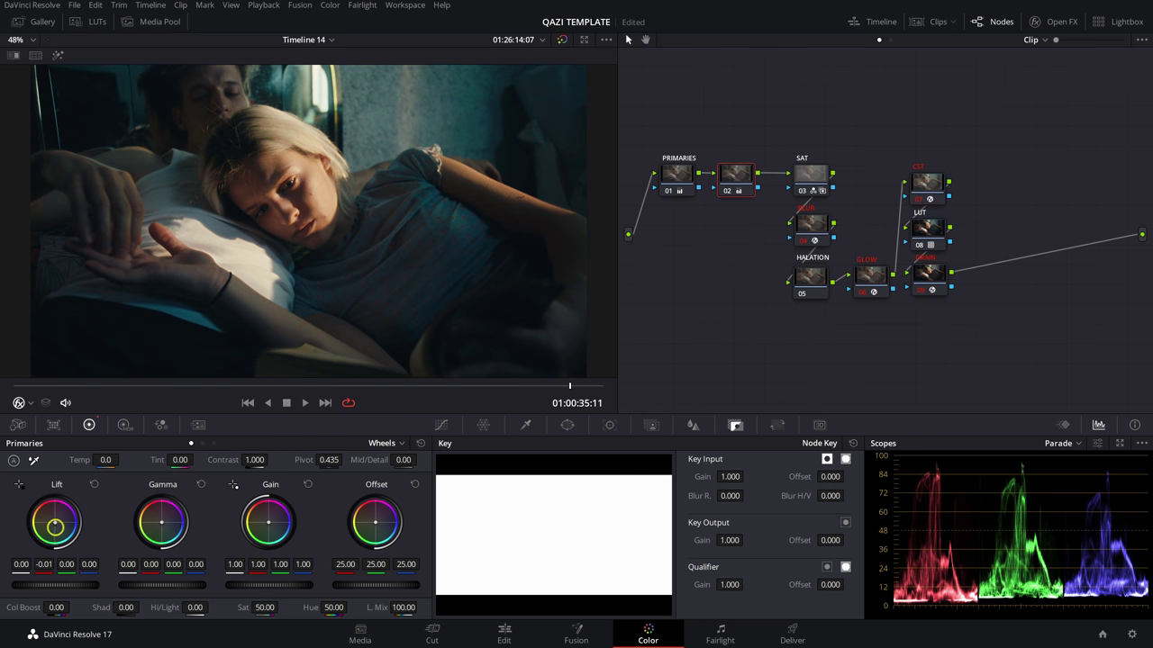
left_click_drag(160, 523, 159, 519)
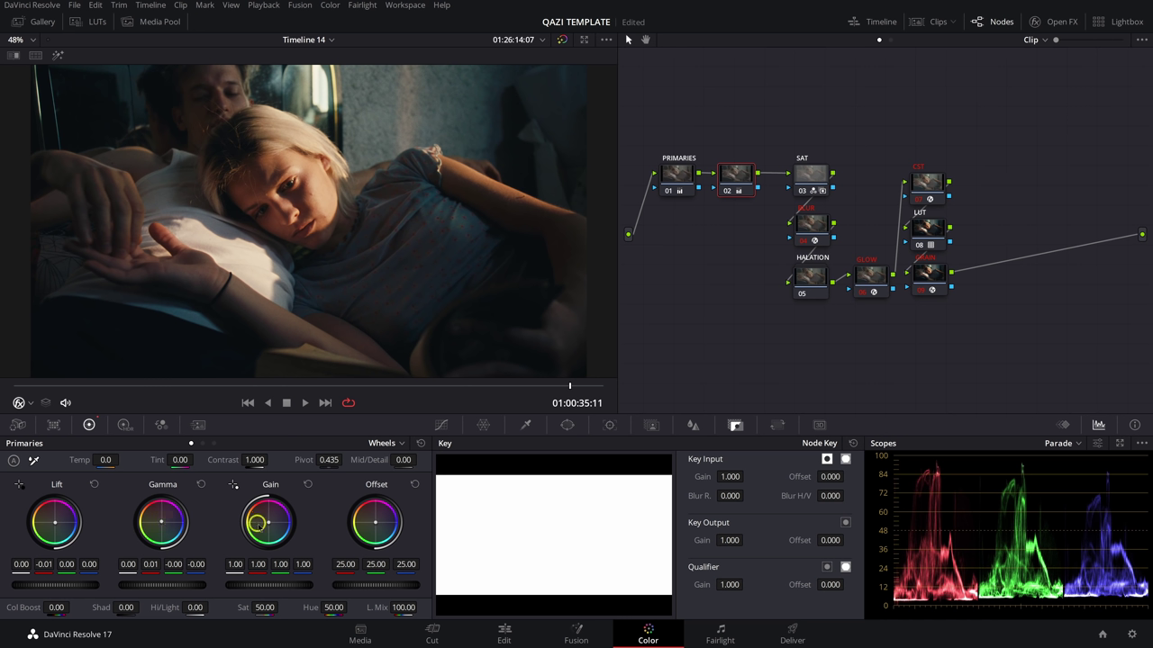
left_click_drag(267, 521, 263, 517)
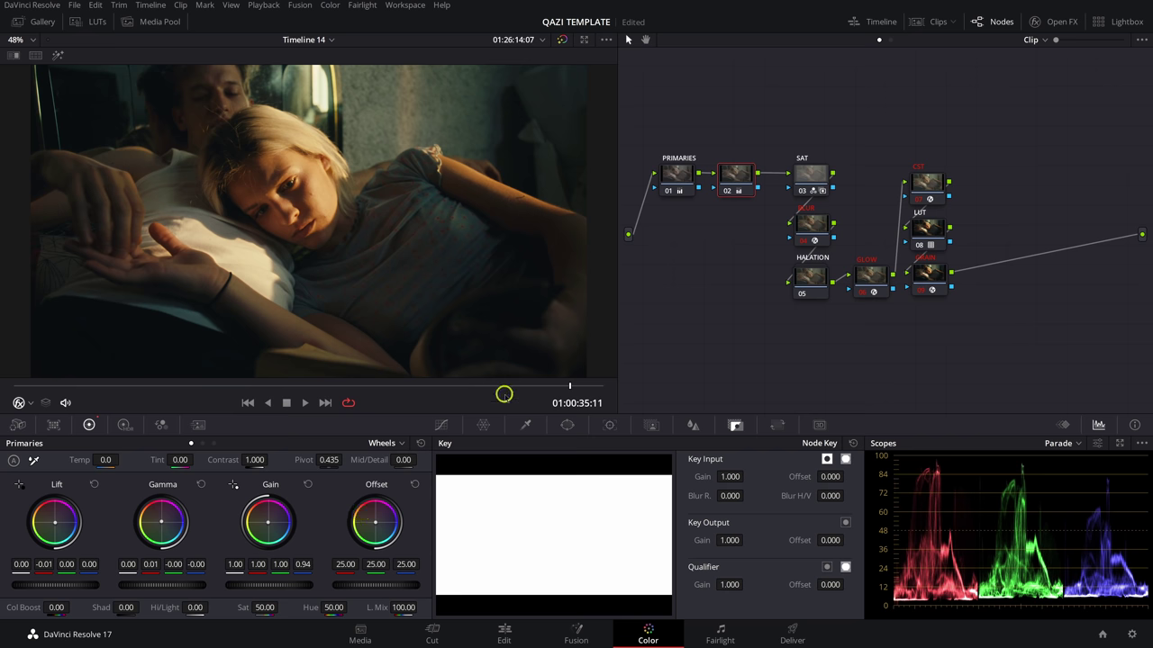
Compare the image with and without node 02's color balance.
key("ctrl+d")
key("ctrl+d")
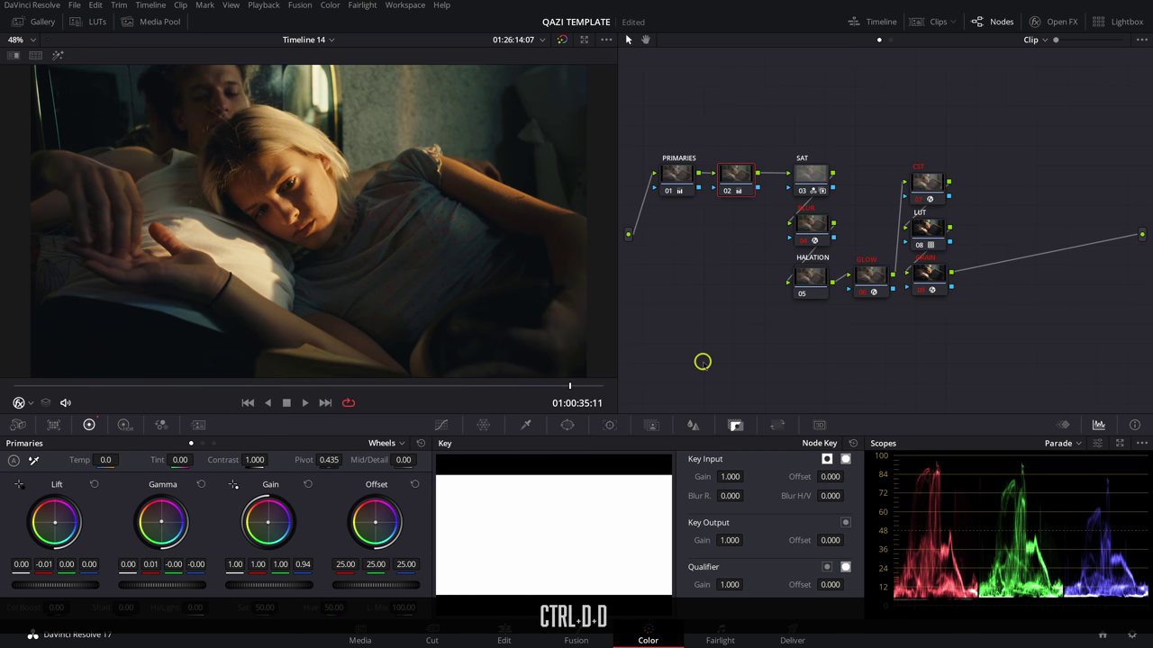
key("ctrl+d")
key("ctrl+d")
key("ctrl+d")
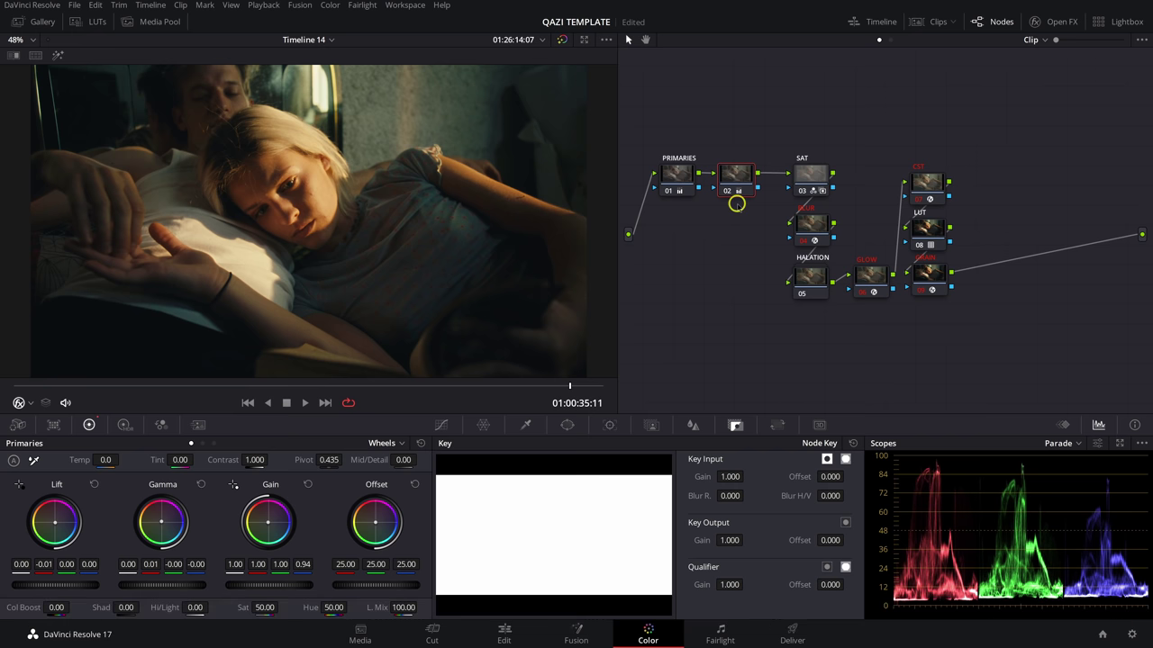
Reset node 02's grade, delete the node, and shift the PRIMARIES node slightly away from SAT.
right_click(738, 178)
left_click(752, 188)
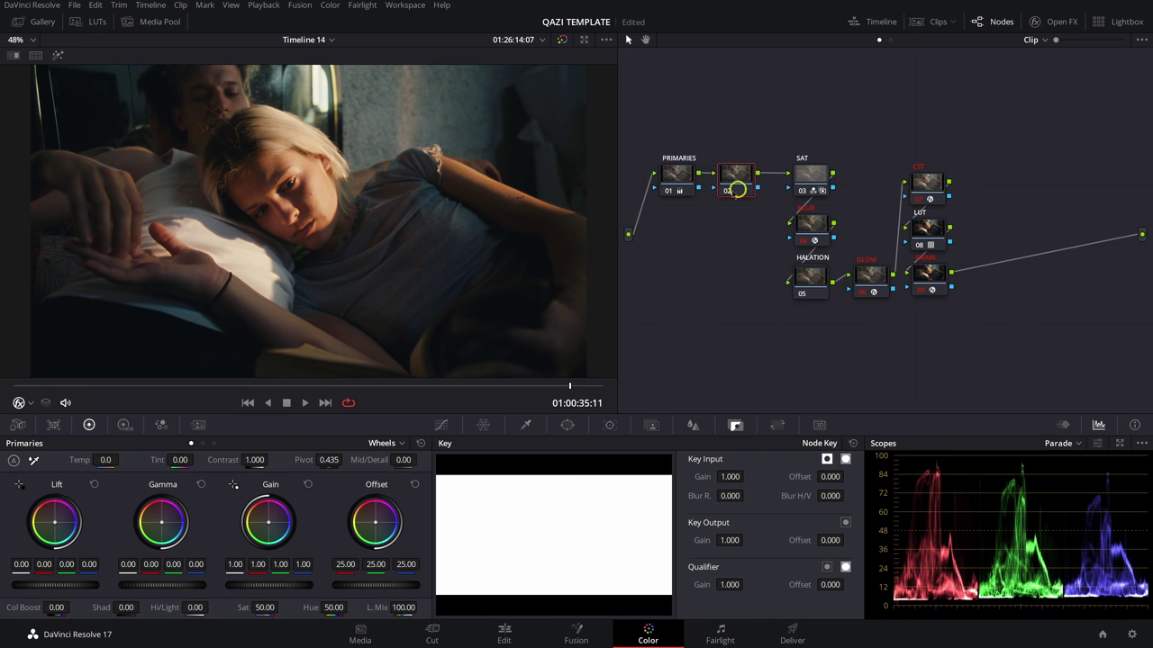
key("Delete")
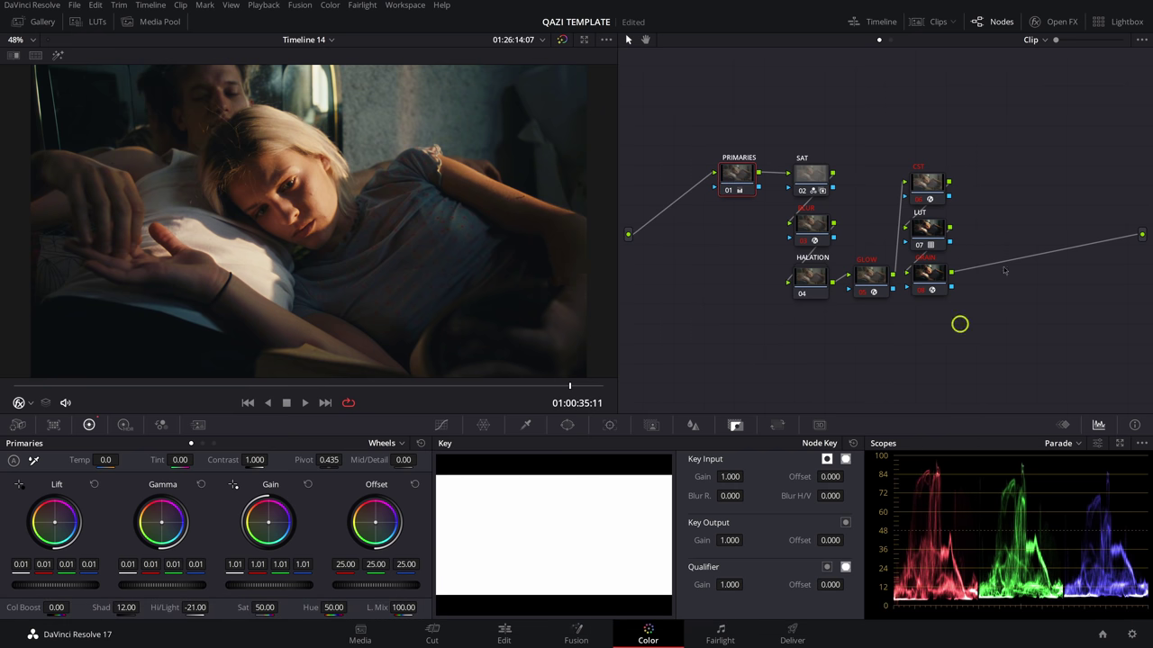
left_click_drag(730, 179, 718, 179)
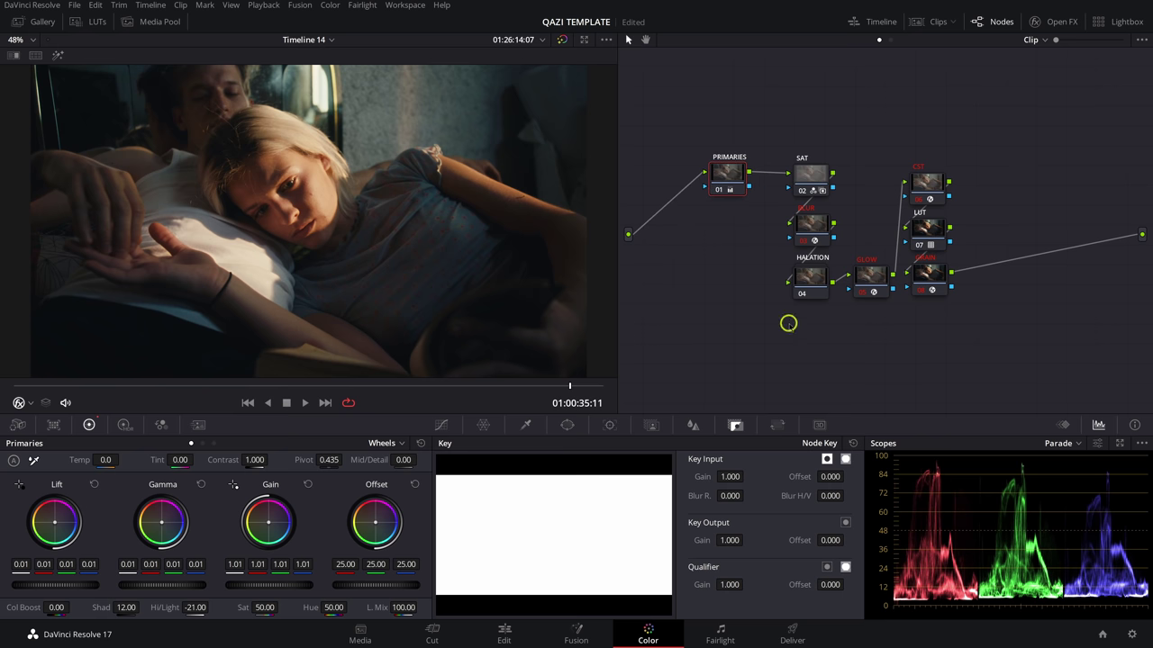
Disable every node in the tree, re-enable only CST, and review its Color Space Transform settings.
left_click_drag(708, 109, 985, 334)
key("ctrl+d")
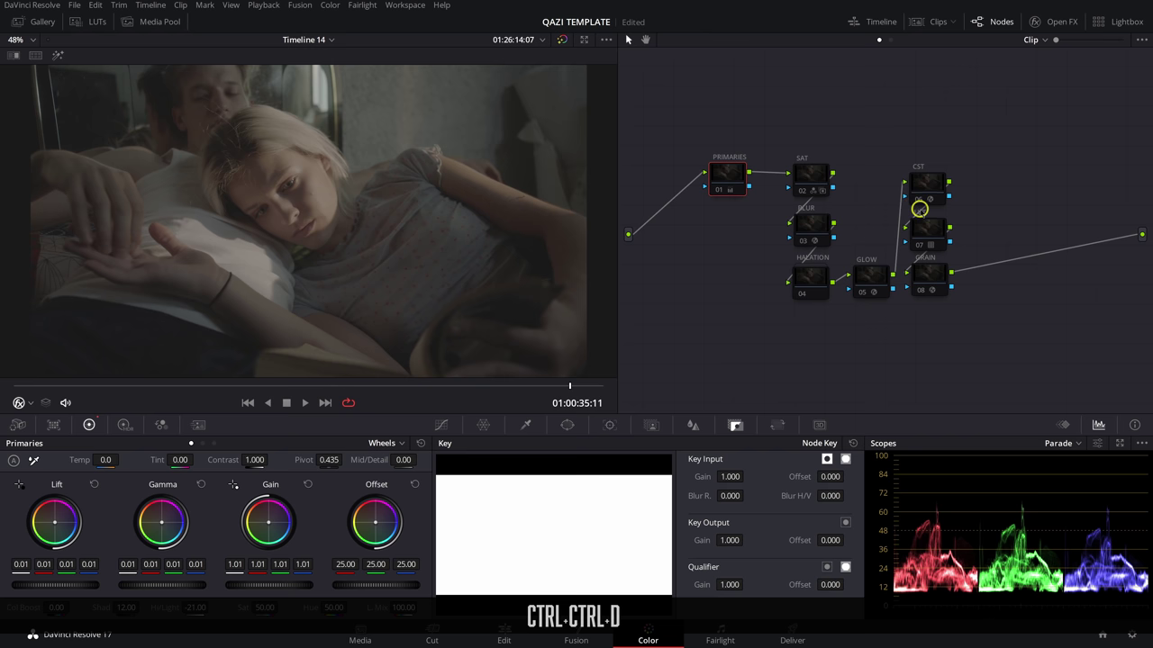
left_click(927, 182)
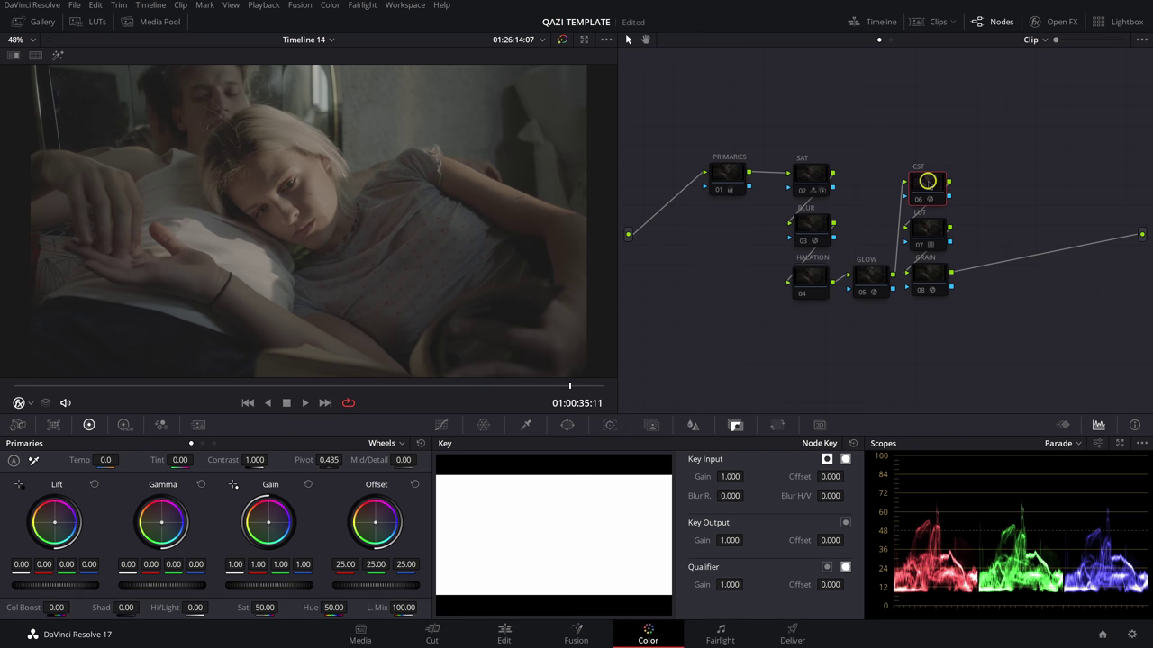
key("ctrl+d")
left_click(1041, 22)
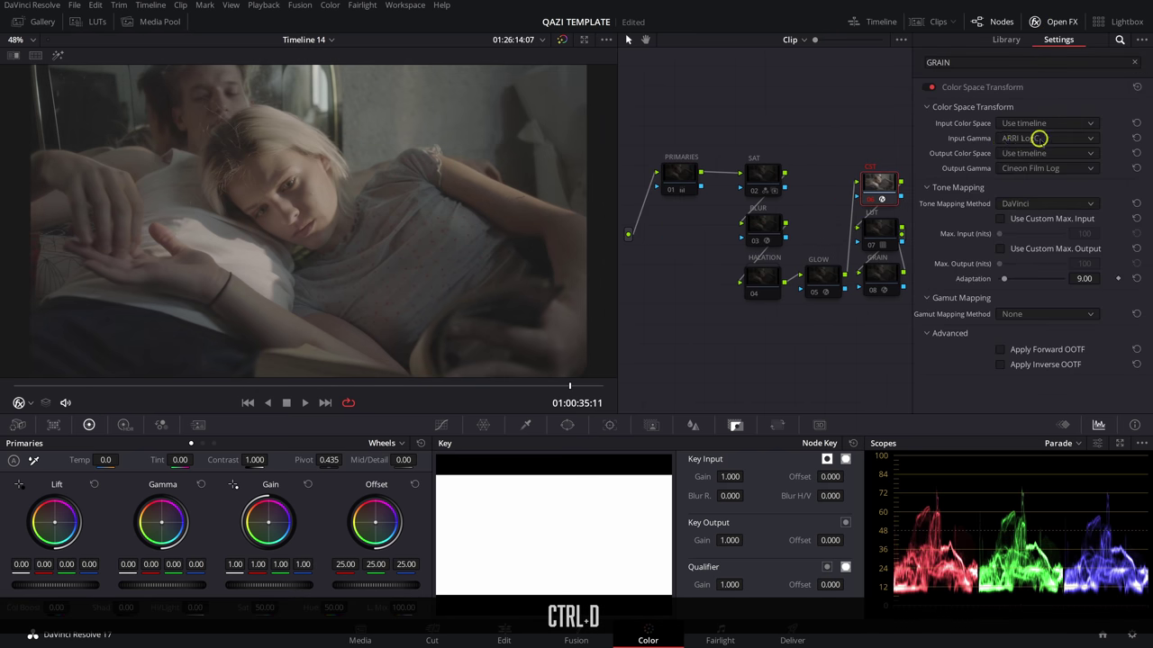
left_click(1060, 20)
Re-enable the LUT node and check which Film Looks LUT it uses.
left_click(928, 232)
key("ctrl+d")
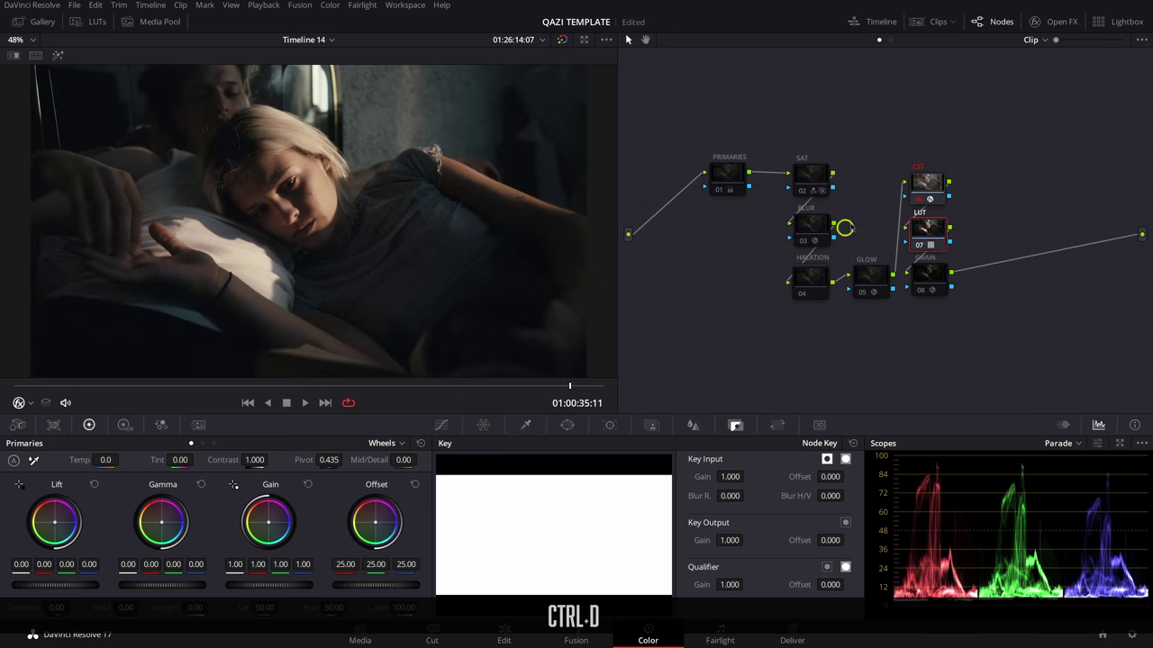
right_click(927, 227)
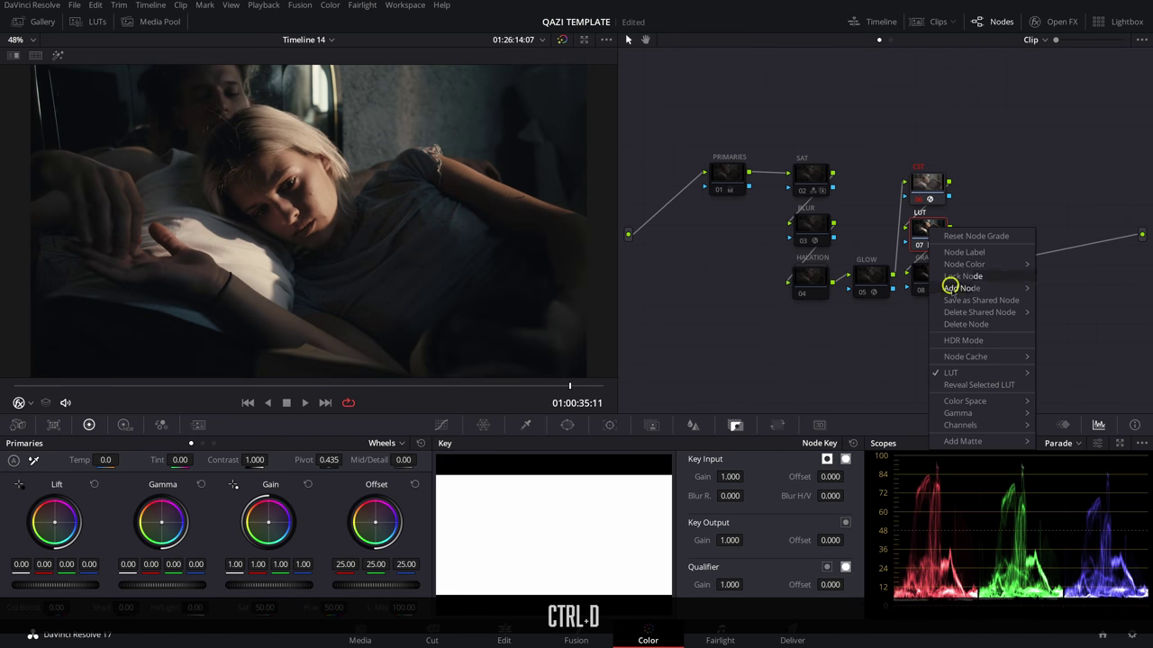
mouse_move(954, 371)
mouse_move(828, 459)
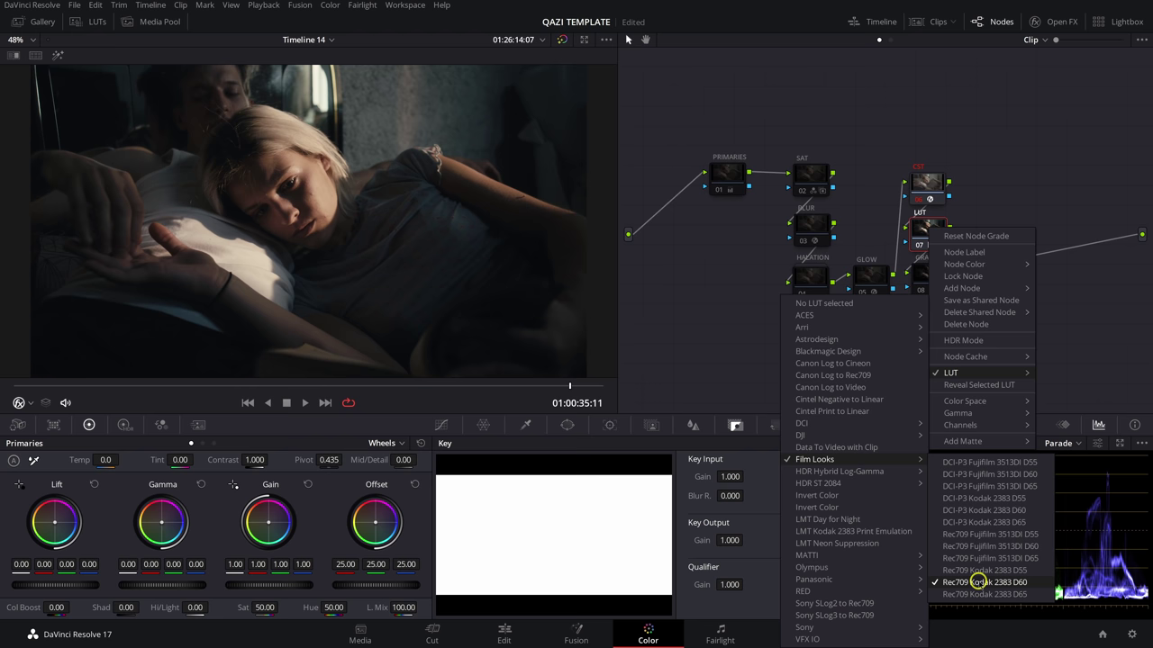
Re-enable the PRIMARIES and SAT nodes and show SAT's RGB Mixer values.
left_click(731, 175)
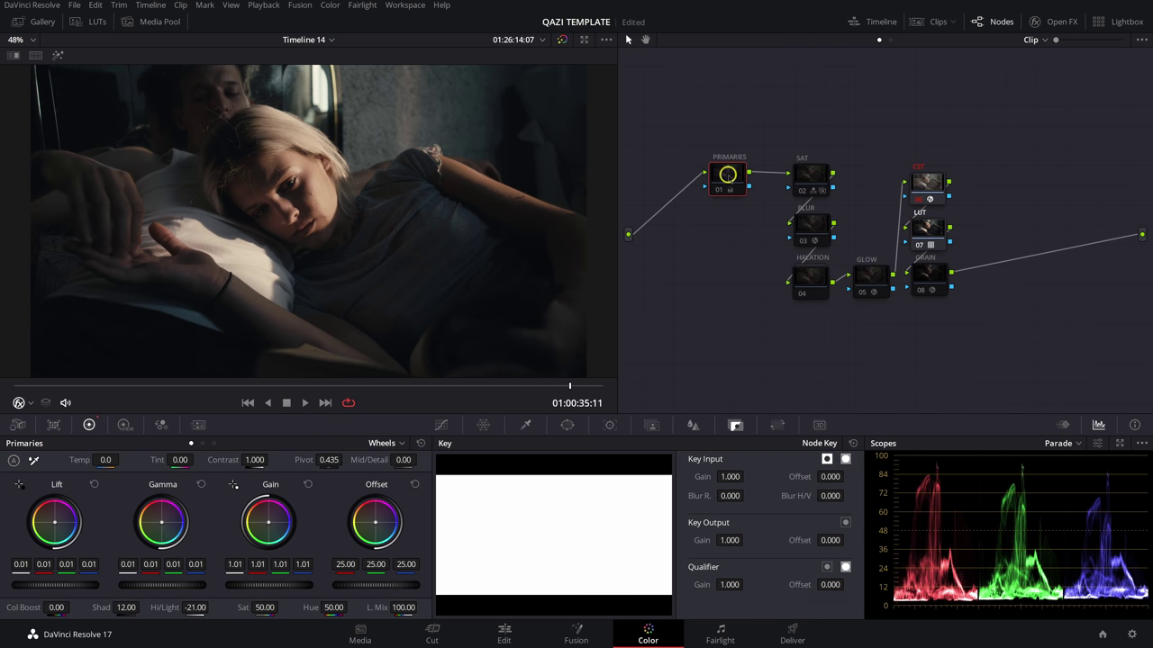
key("ctrl+d")
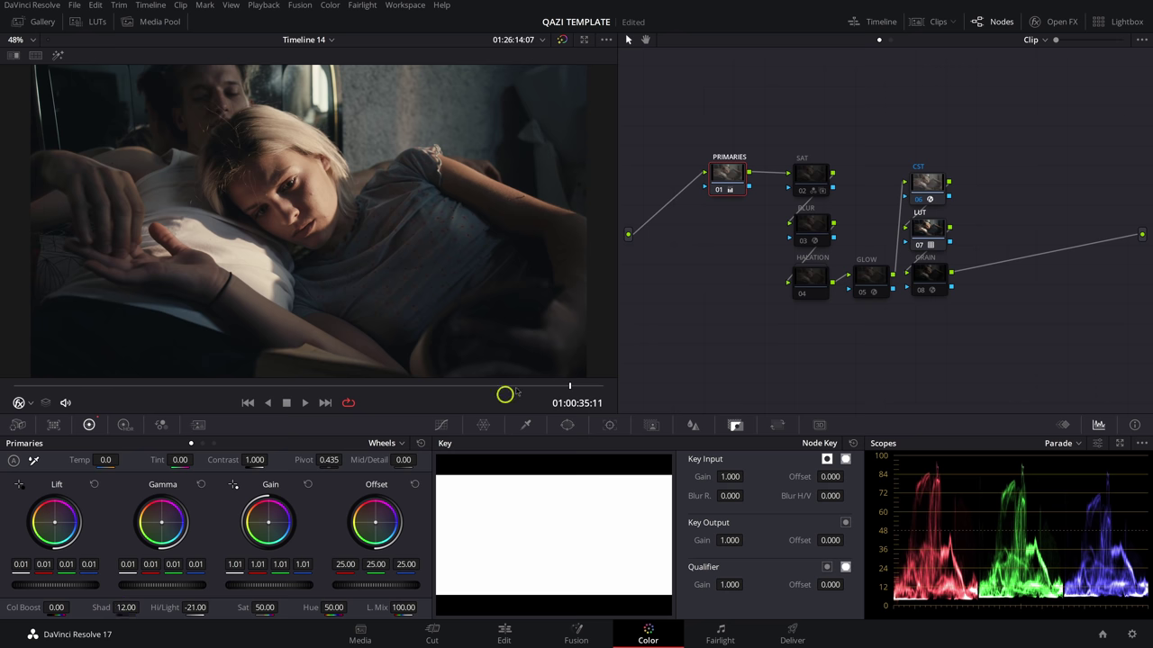
key("ctrl+d")
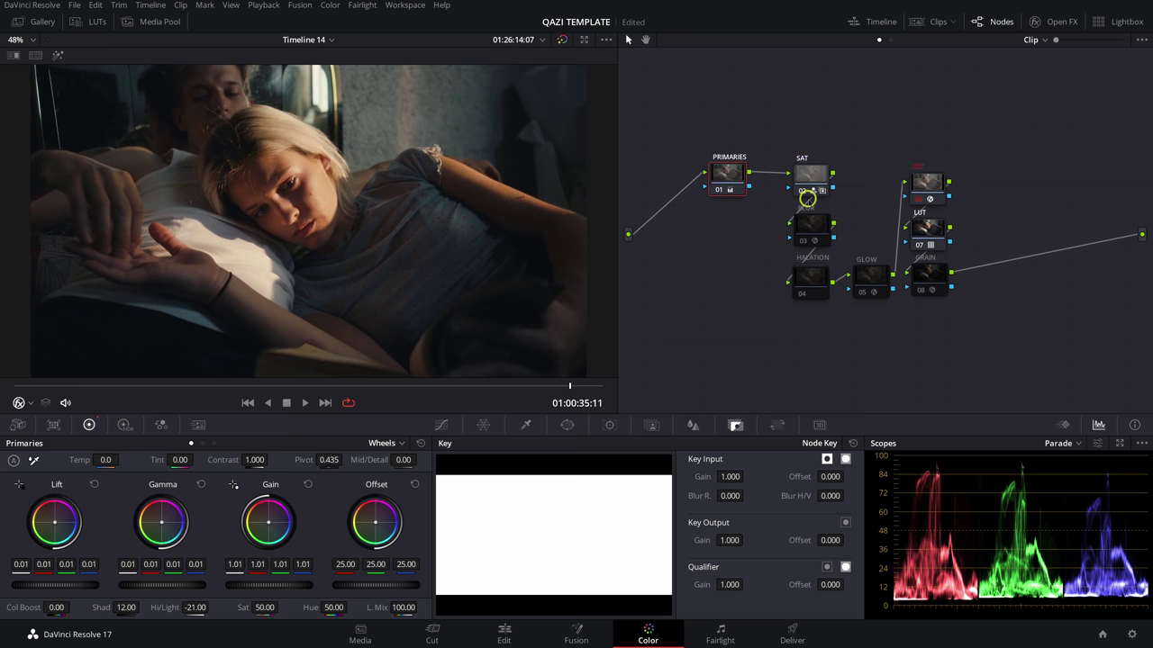
left_click(808, 173)
left_click(163, 428)
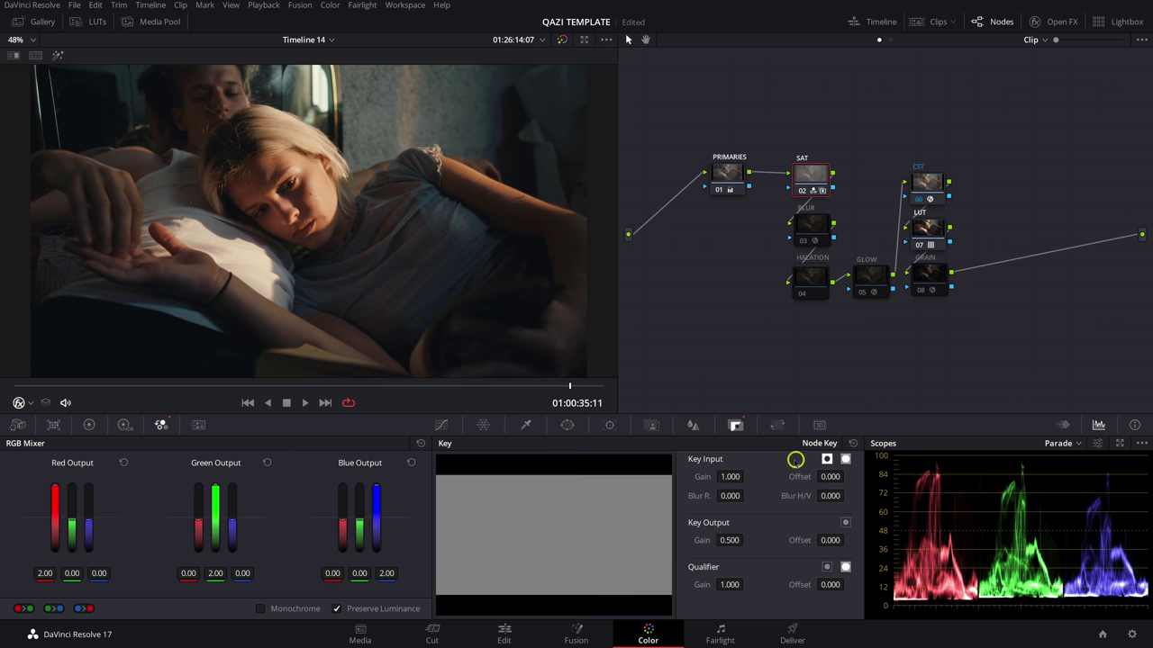
Re-enable the BLUR node and compare its effect on and off close up on the woman's face.
left_click(804, 210)
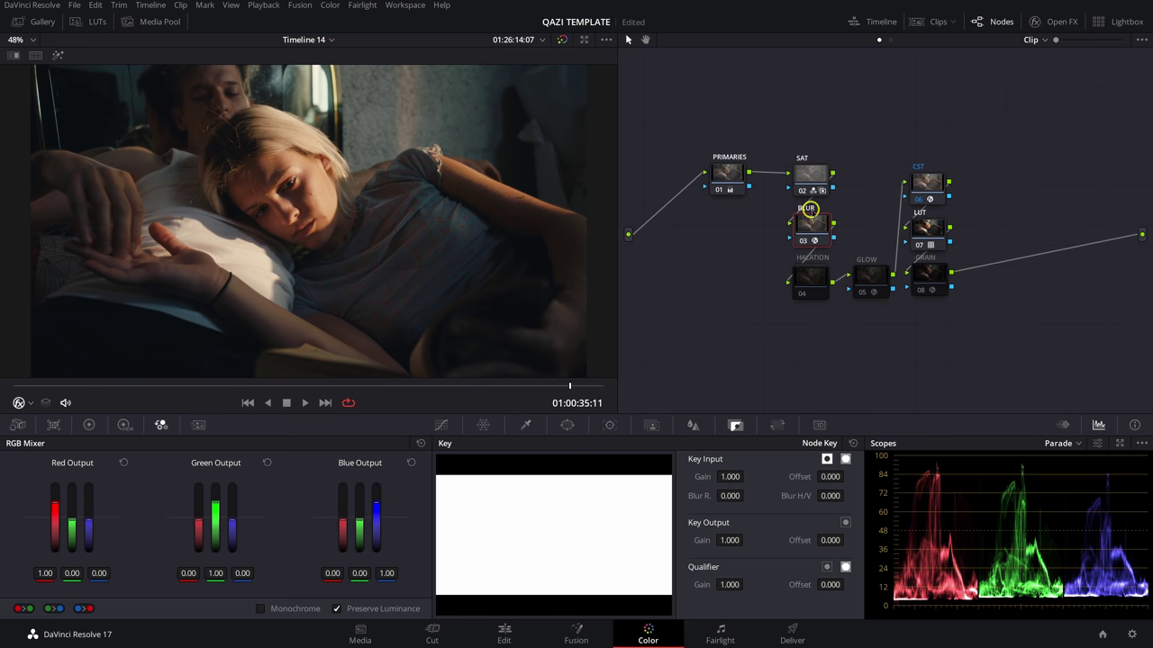
scroll(338, 175, "up", 5)
left_click_drag(370, 176, 444, 162)
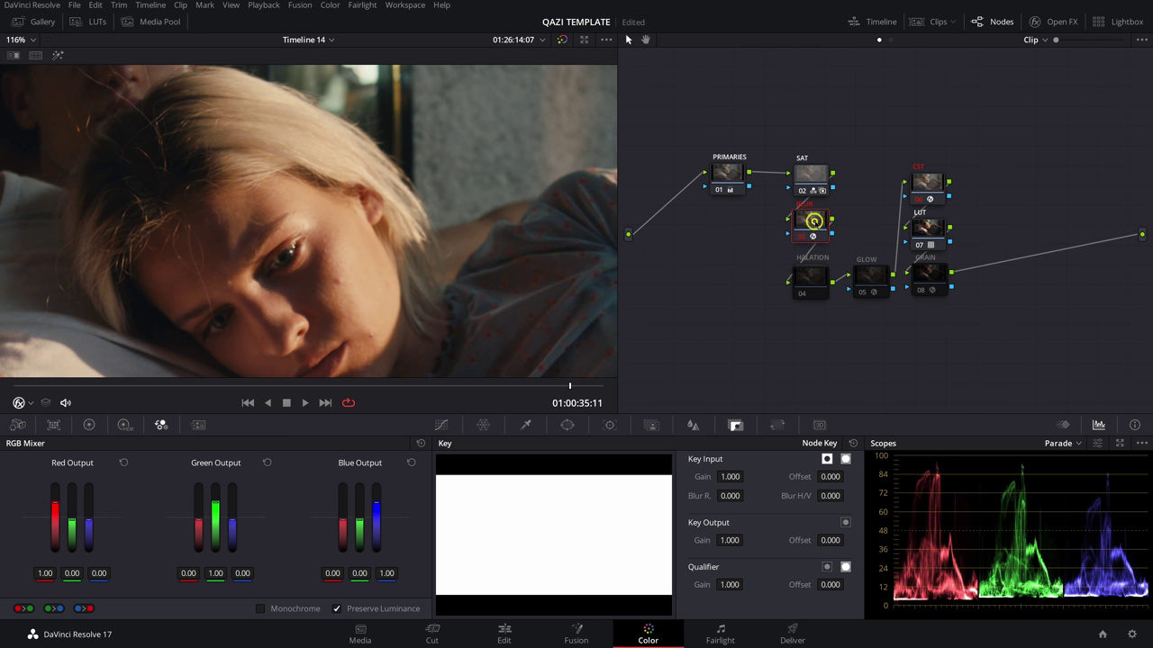
key("ctrl+d")
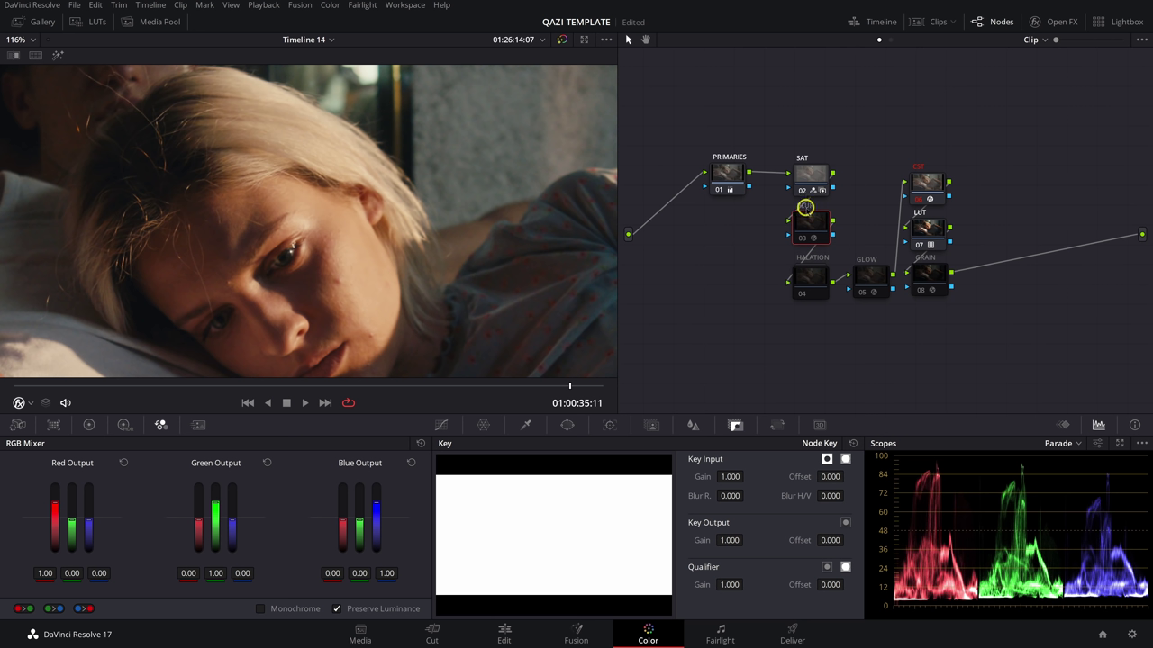
key("ctrl+d")
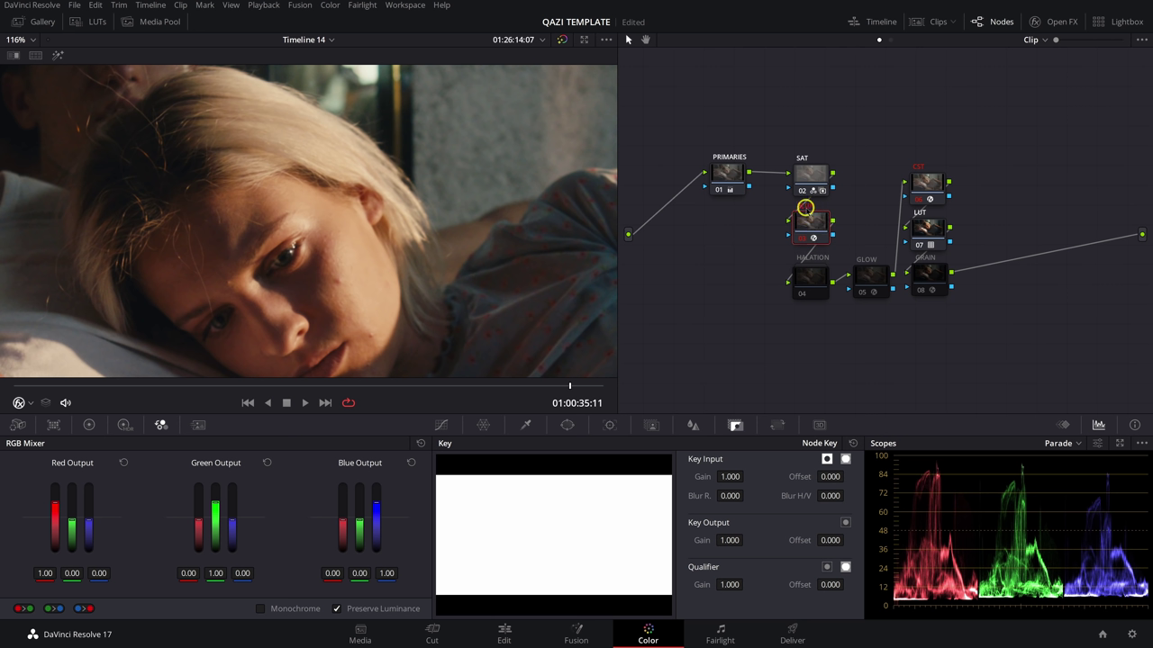
key("ctrl+d")
key("ctrl+d")
Re-enable the HALATION node and display the node tree inside this compound node.
left_click(799, 270)
right_click(800, 271)
left_click(835, 305)
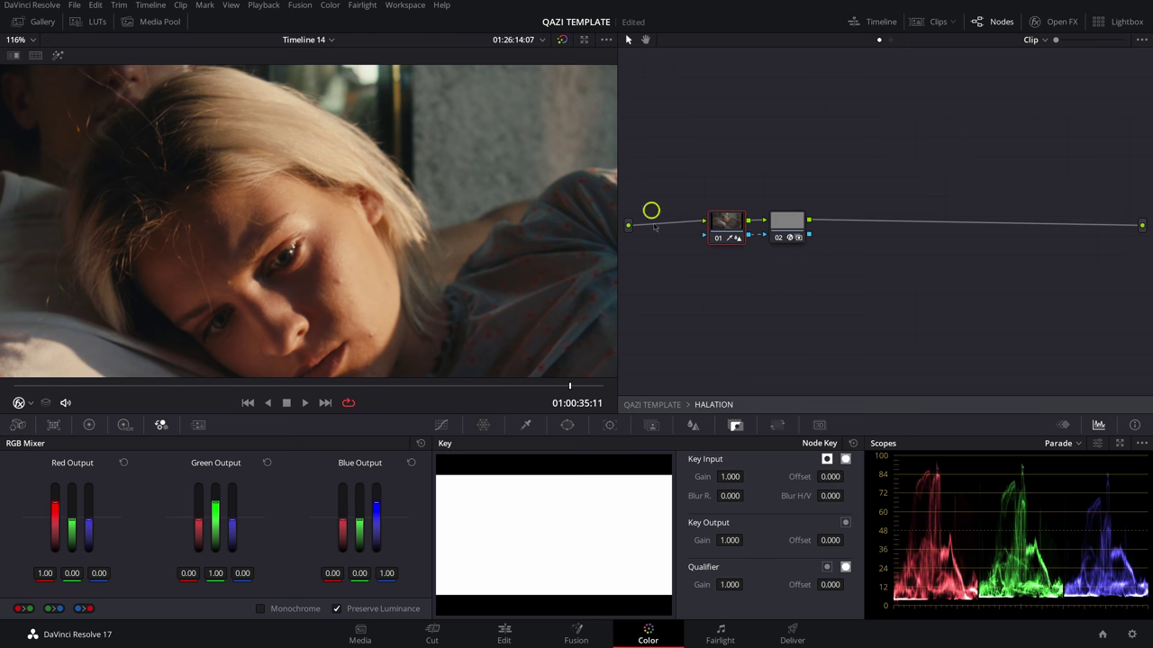
Toggle both inner halation nodes together to compare the effect close up on the woman's hair and eye.
left_click_drag(711, 197, 816, 251)
key("ctrl+d")
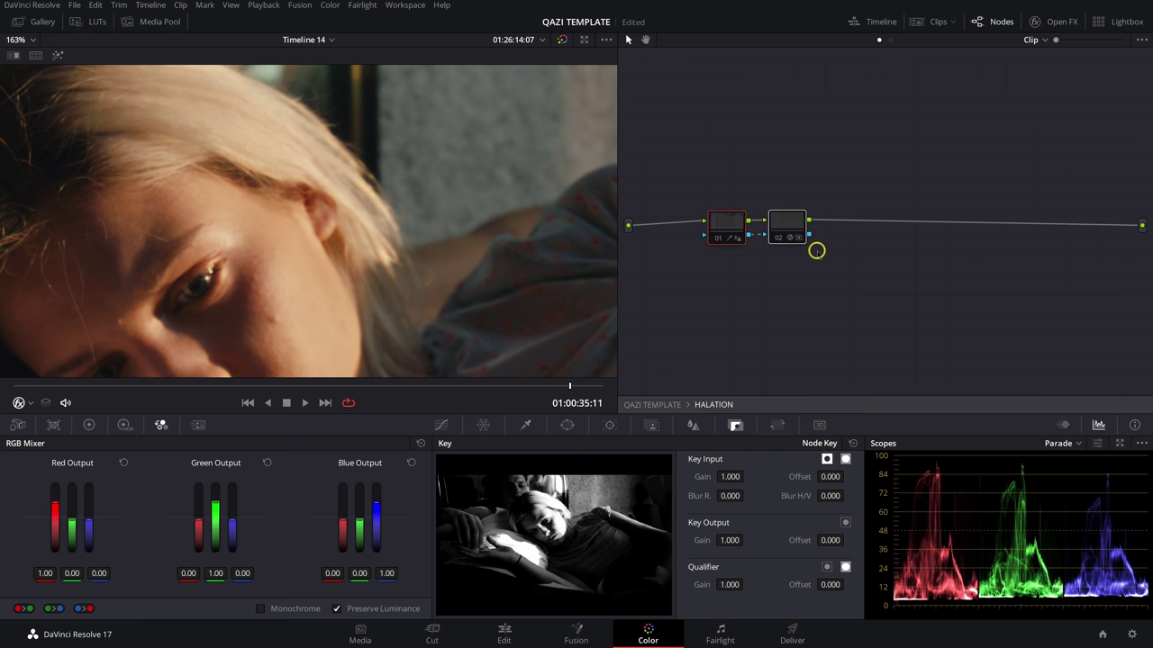
key("ctrl+d")
key("ctrl+d")
key("ctrl+d")
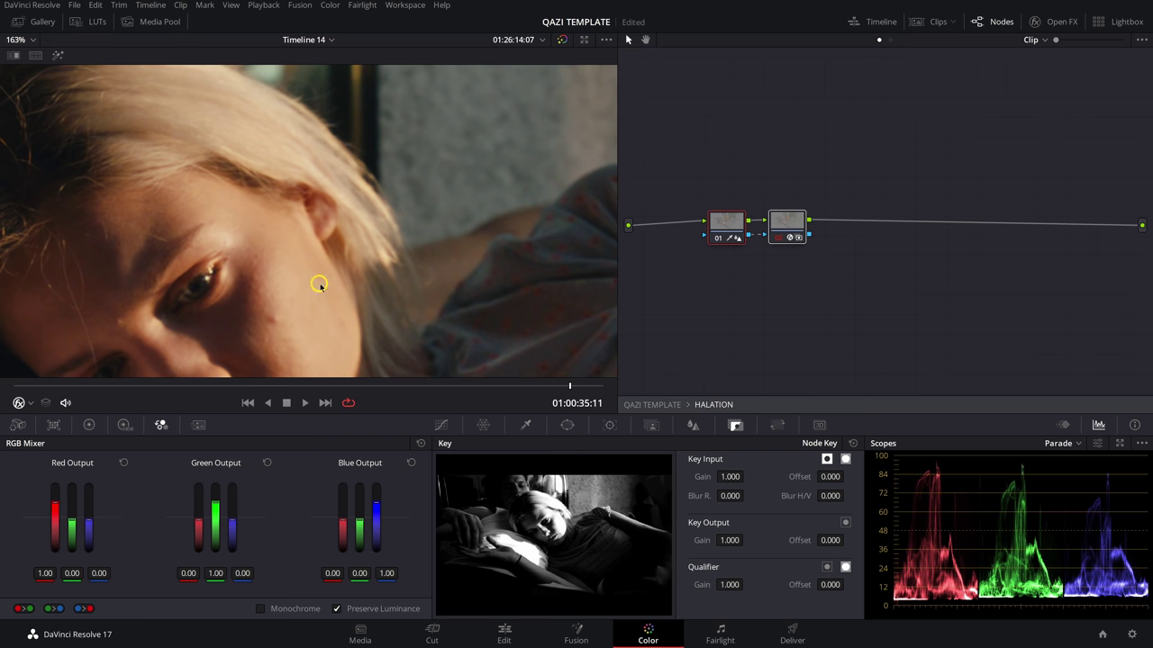
scroll(393, 216, "up", 5)
key("ctrl+d")
key("ctrl+d")
key("ctrl+d")
key("ctrl+d")
key("ctrl+d")
key("ctrl+d")
key("ctrl+d")
key("ctrl+d")
key("ctrl+d")
key("ctrl+d")
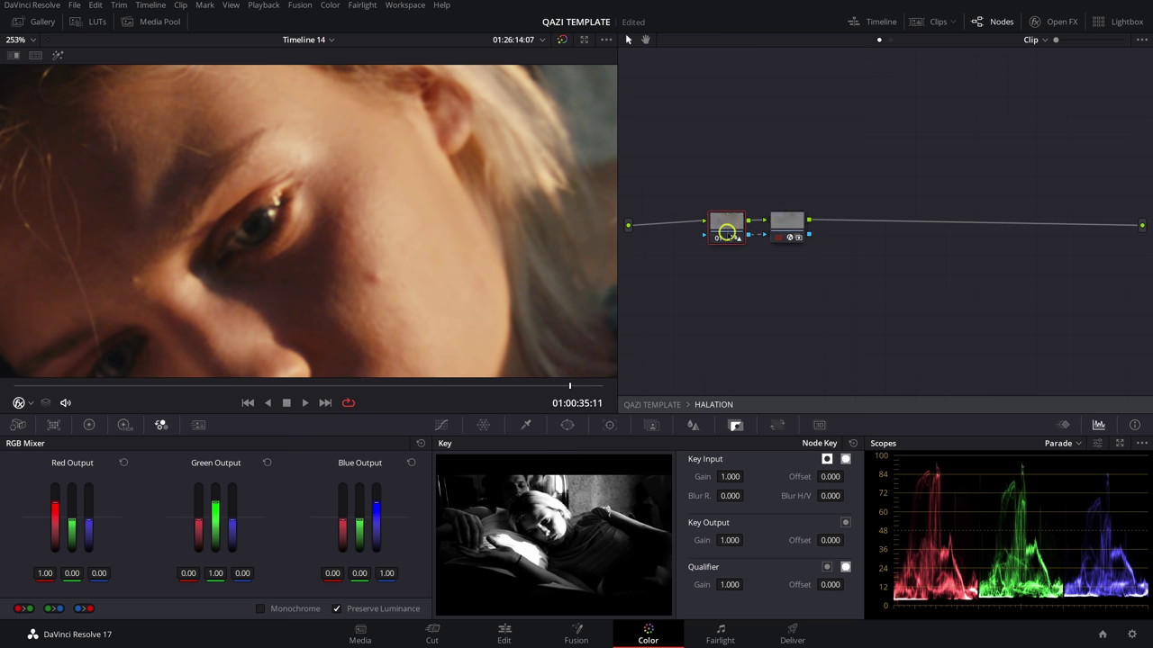
Review the first inner node's luminance qualifier, view its selection highlighted, and check its blur radius settings.
left_click(526, 425)
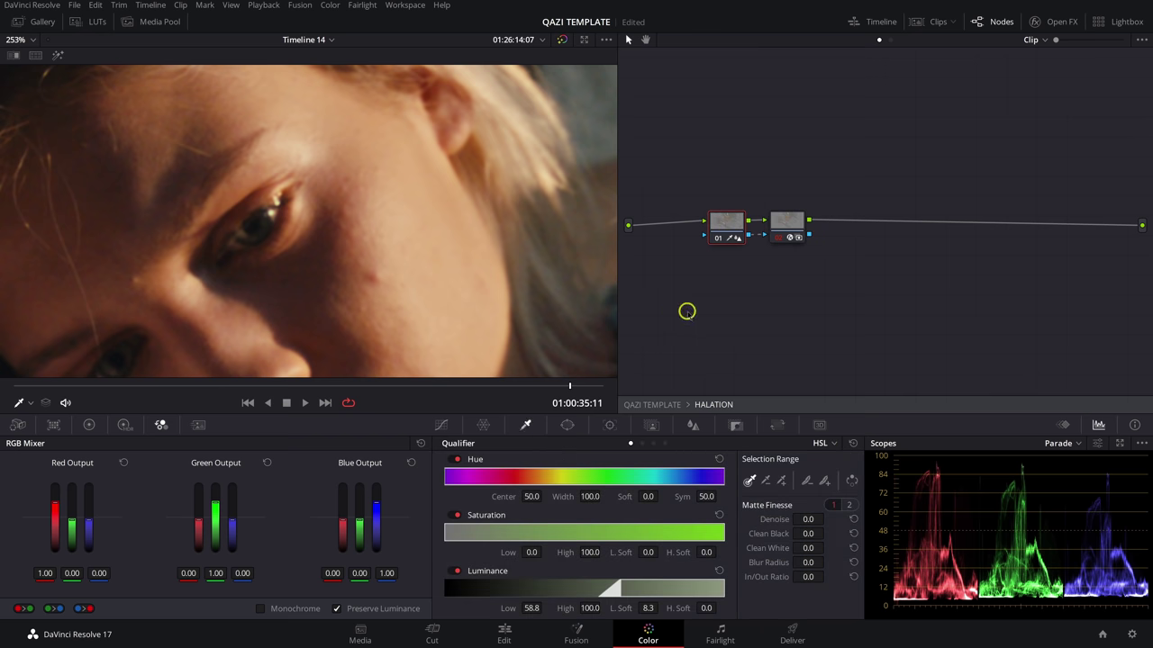
key("shift+h")
key("shift+h")
left_click(693, 425)
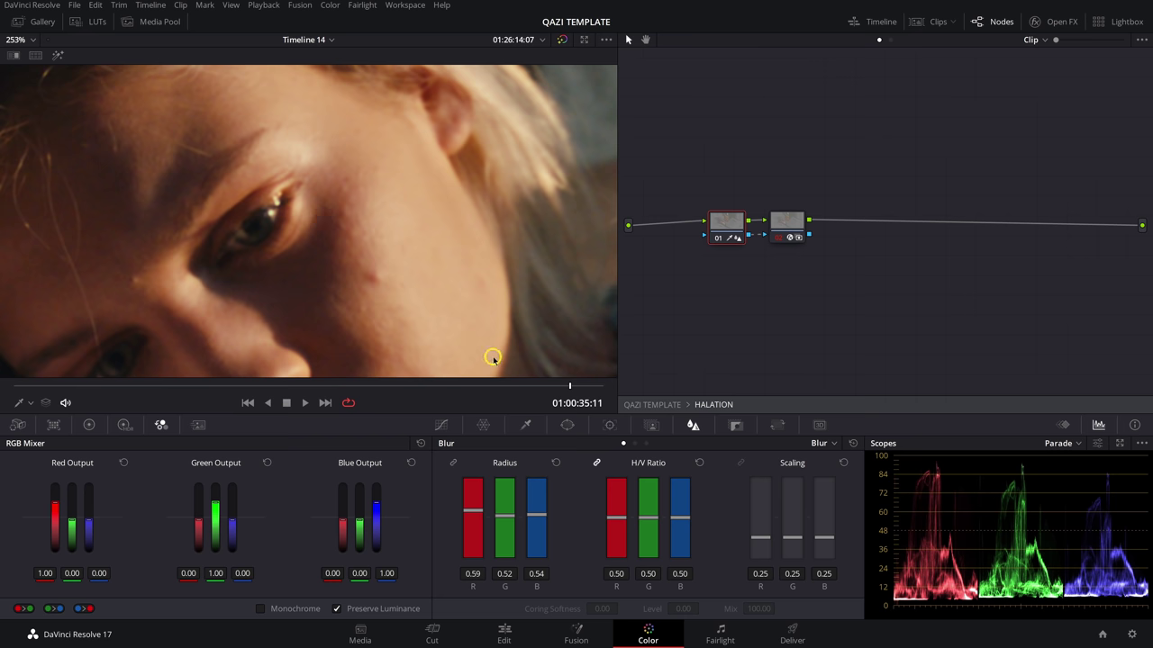
Review the Edge Detect effect settings on HALATION's second inner node, then hide the effects settings.
left_click_drag(784, 224, 789, 224)
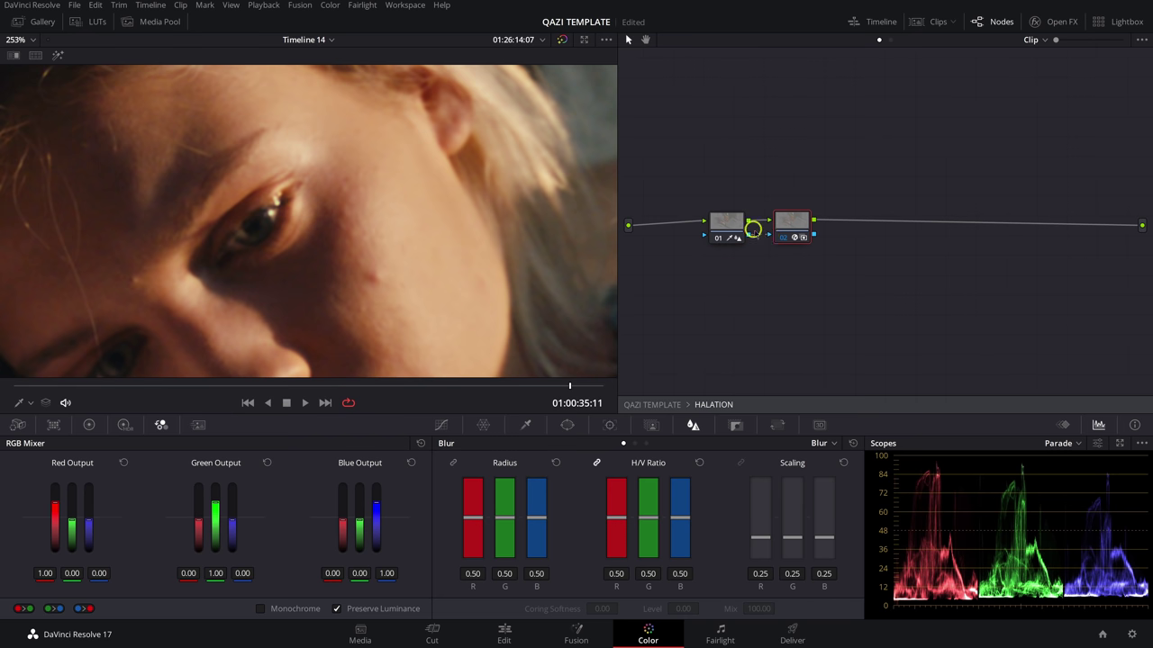
left_click(792, 226)
left_click(1037, 21)
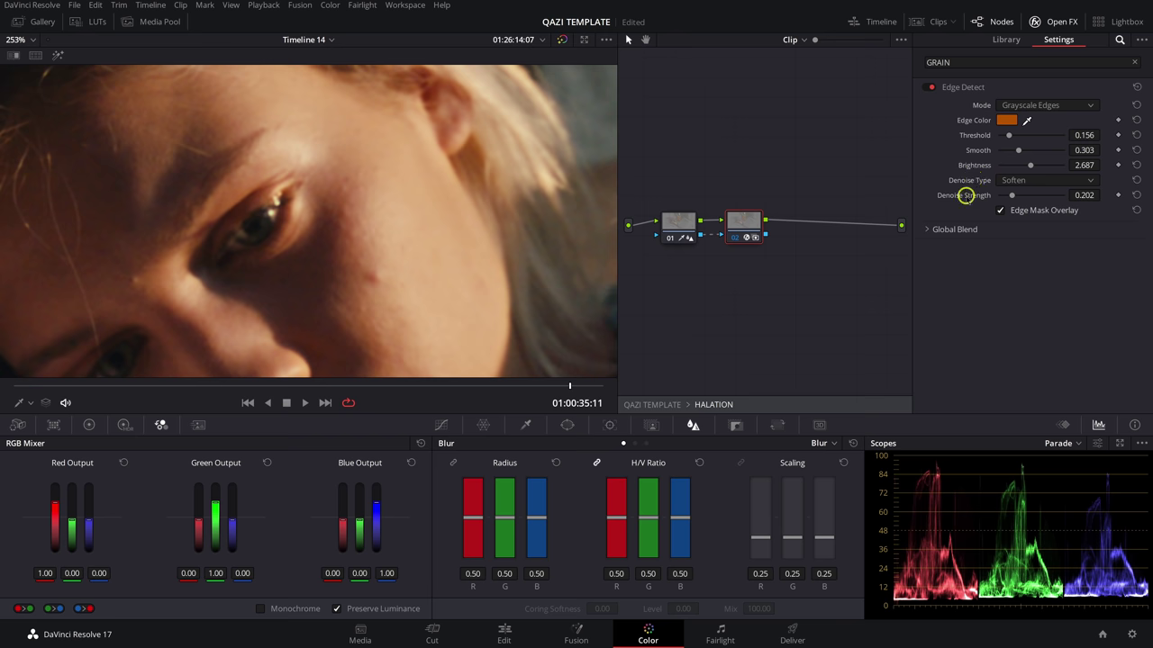
scroll(448, 206, "down", 3)
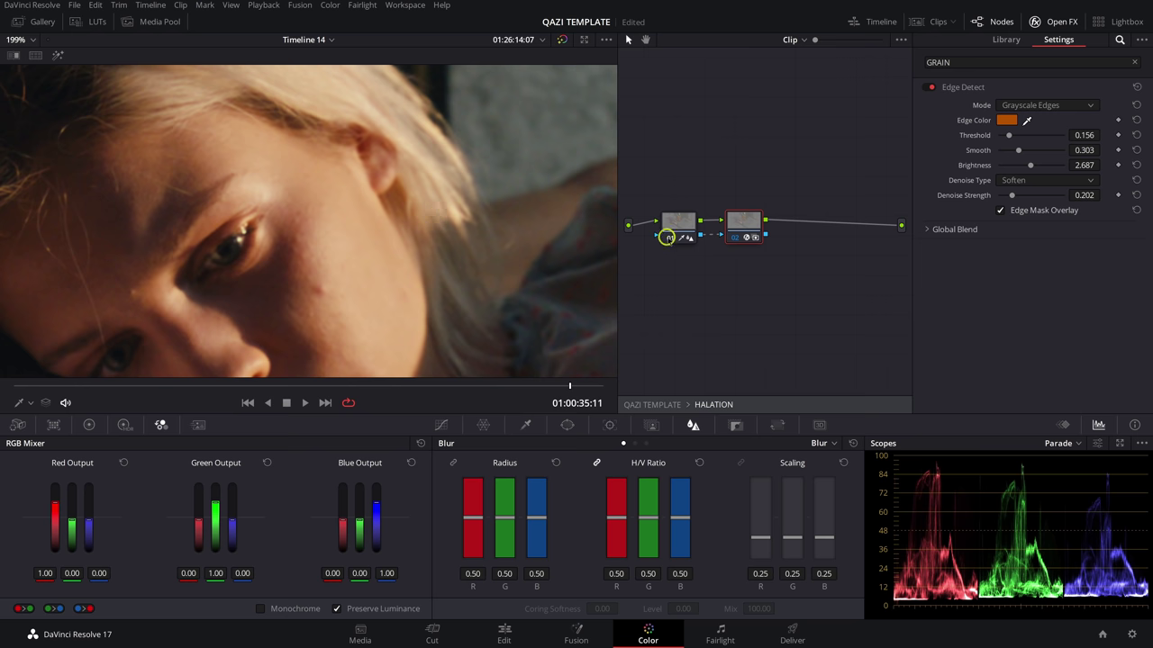
left_click(1044, 21)
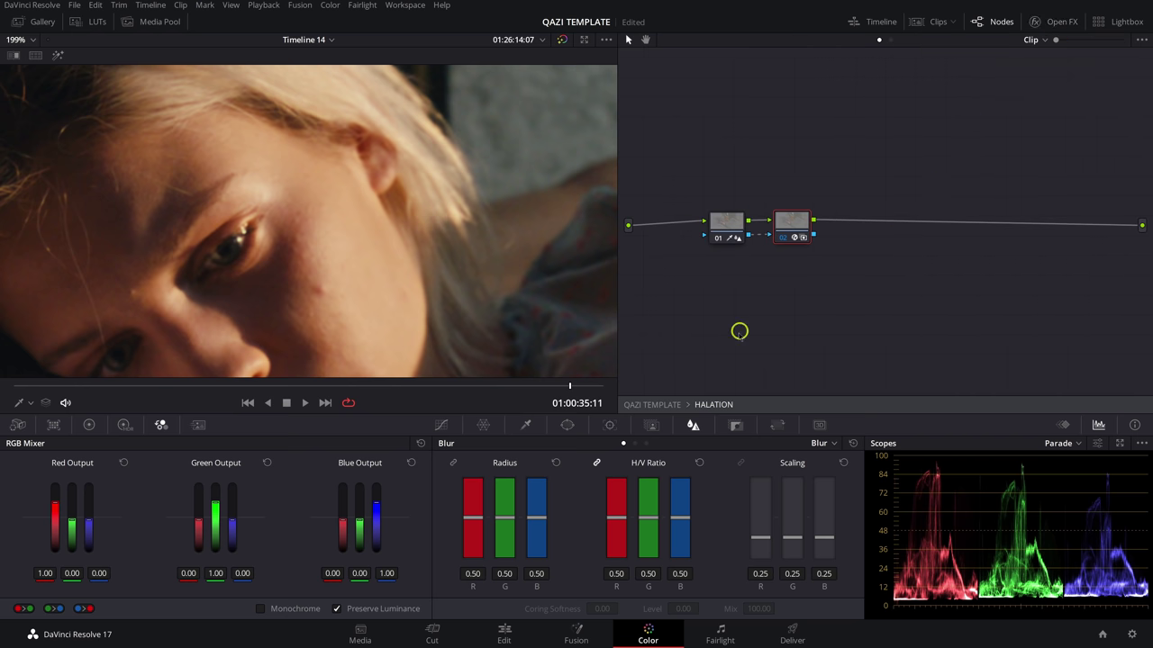
Leave the HALATION compound node for the main node tree and re-enable the GLOW node.
left_click(660, 401)
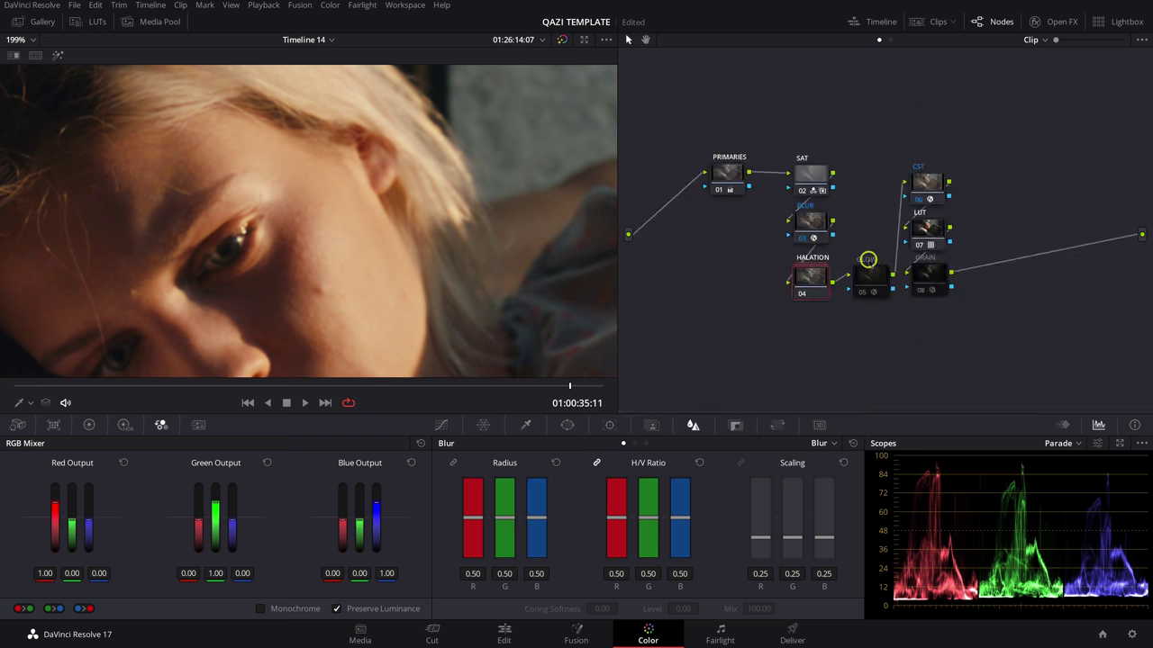
scroll(466, 249, "down", 3)
right_click(454, 254)
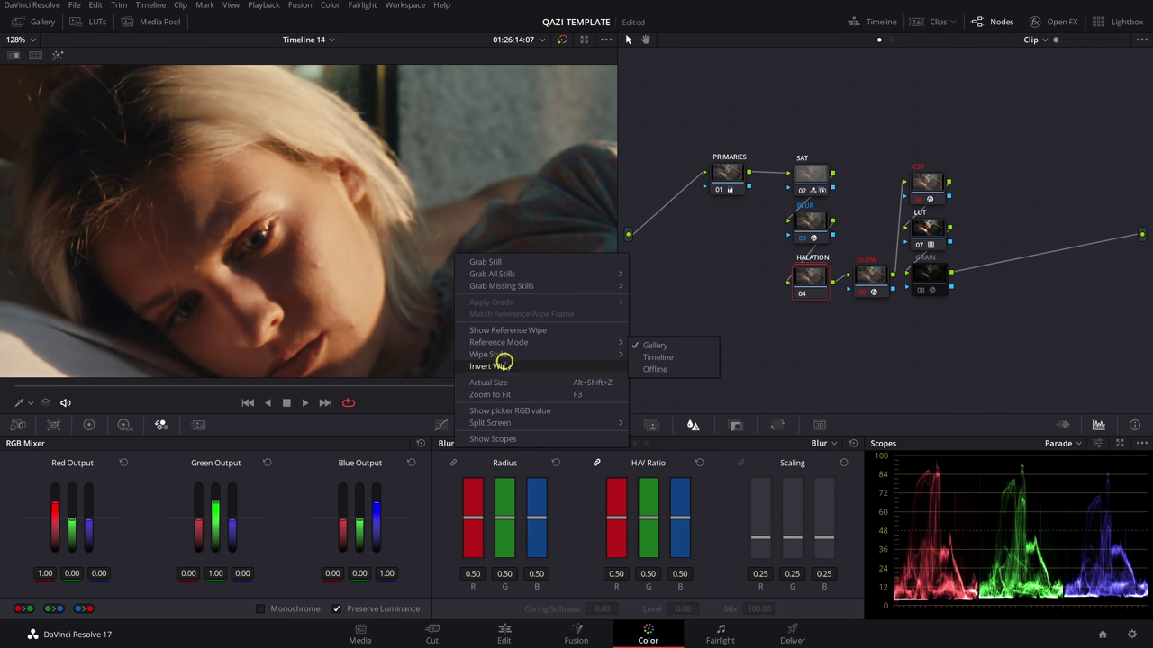
left_click(493, 393)
left_click(867, 262)
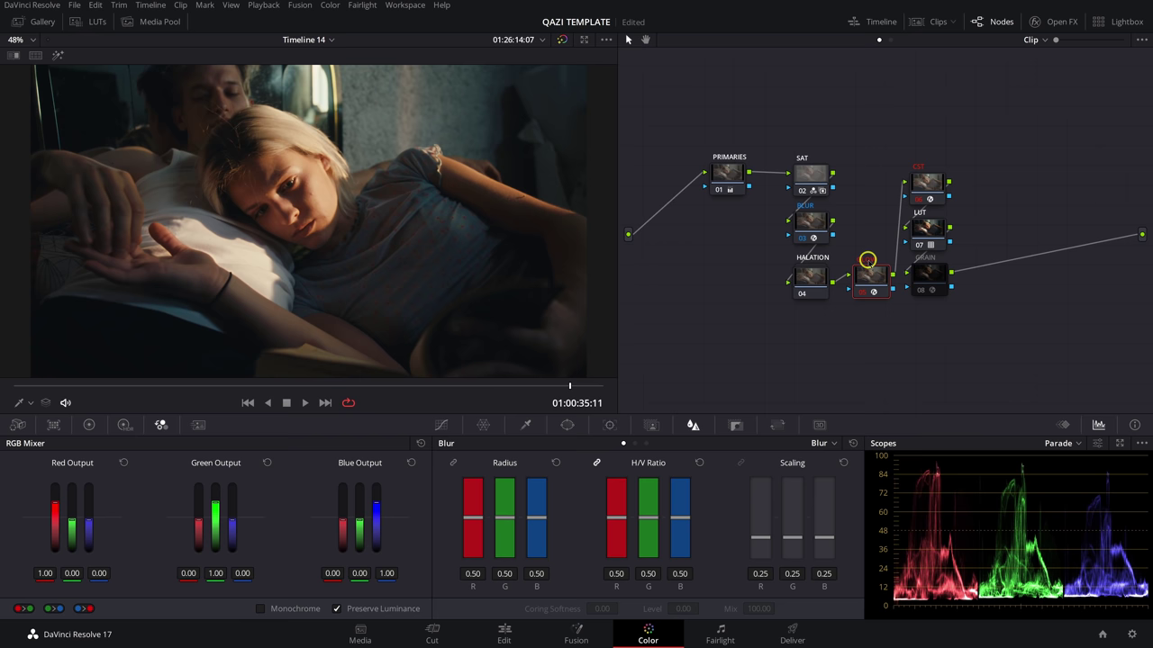
Review the Glow effect settings on the GLOW node and toggle the node to compare the full frame.
left_click(1051, 15)
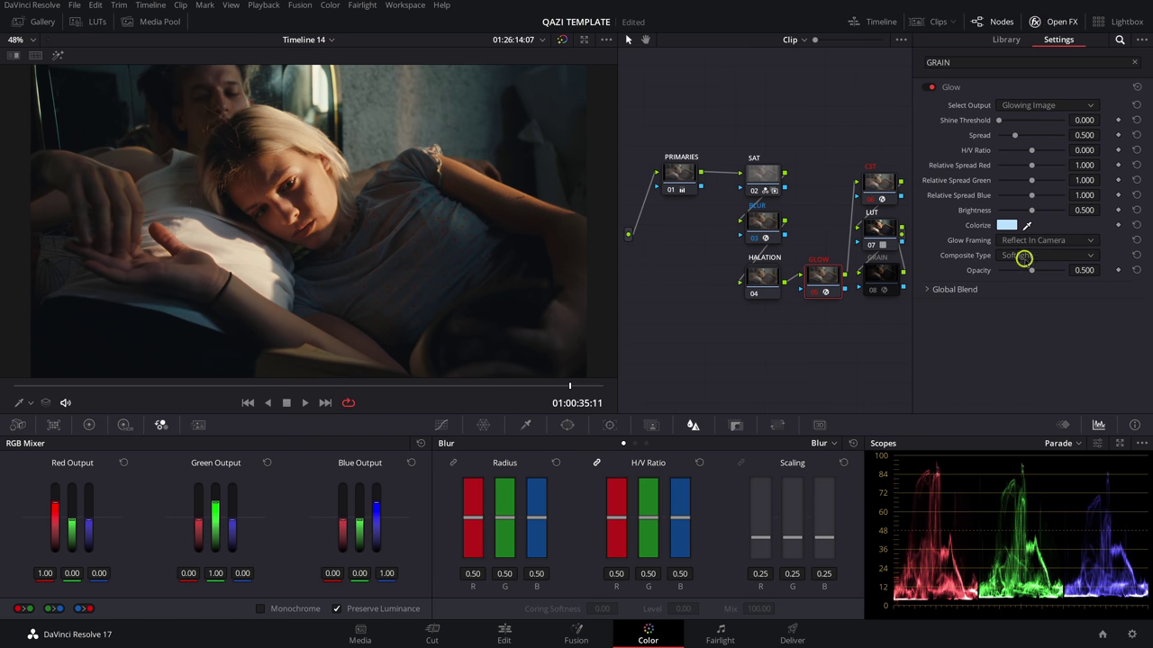
left_click(814, 261)
left_click(817, 260)
left_click(818, 261)
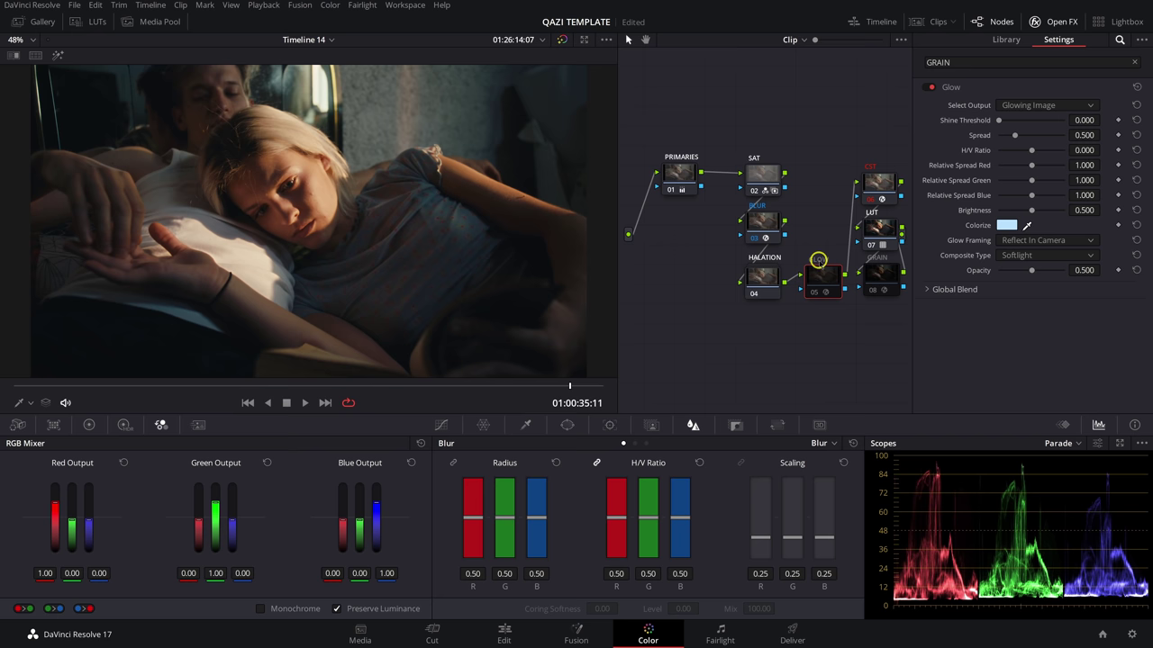
left_click(818, 260)
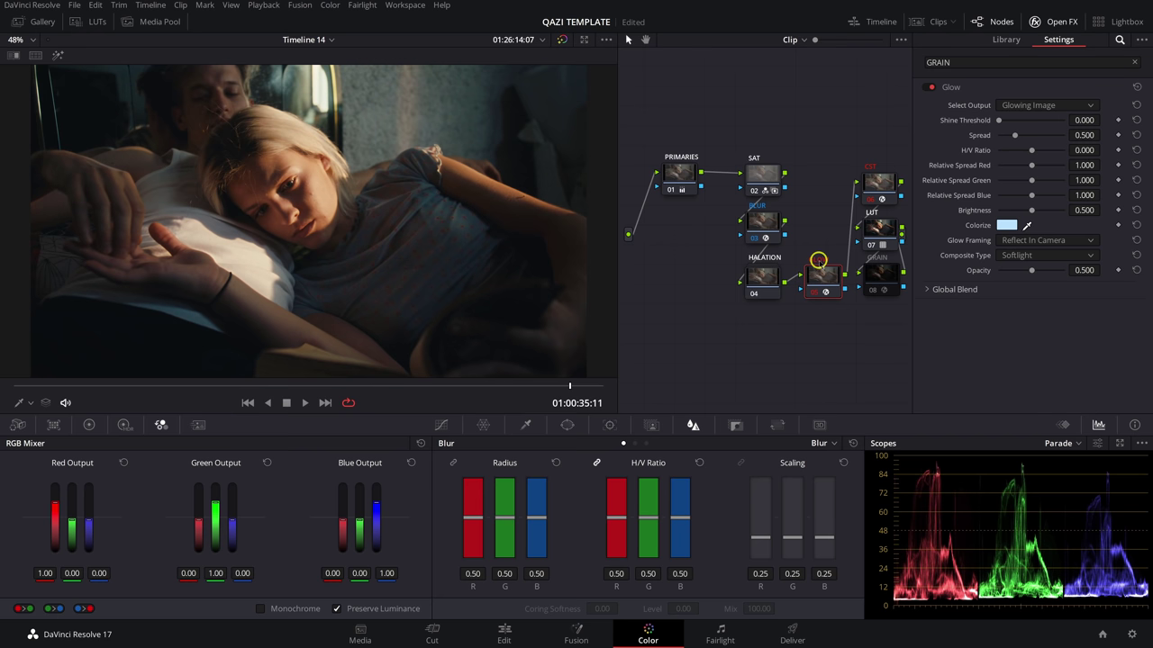
Compare the image with and without GLOW close up around the woman's hair and the window highlights, ending on the whole frame.
scroll(321, 231, "up", 5)
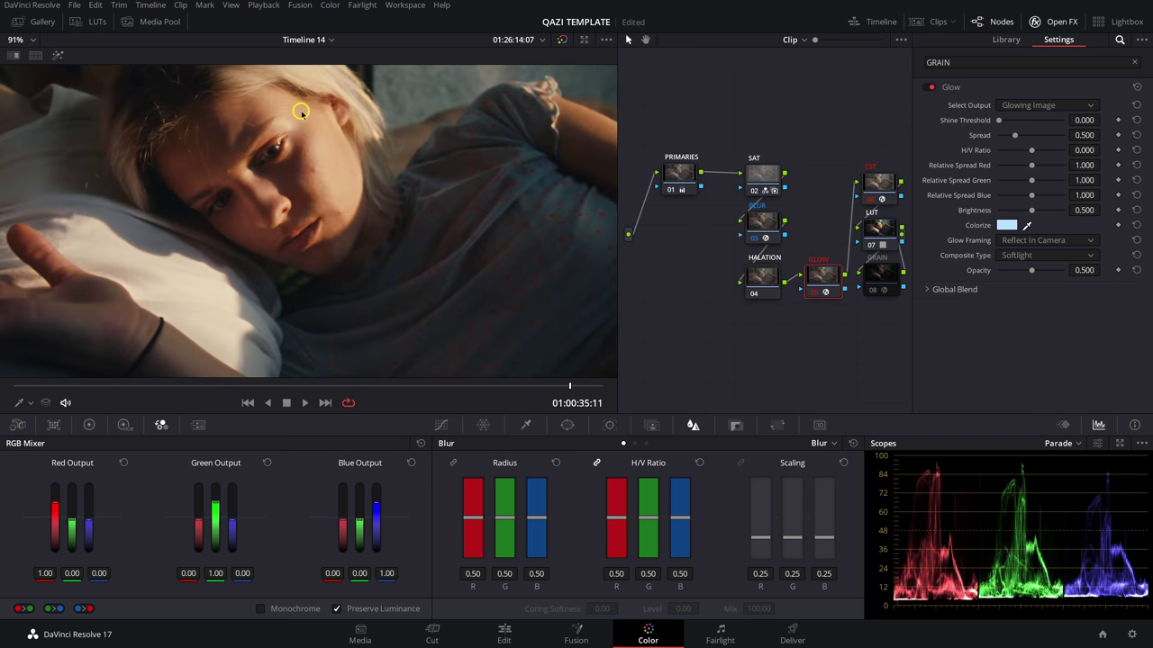
scroll(316, 111, "up", 2)
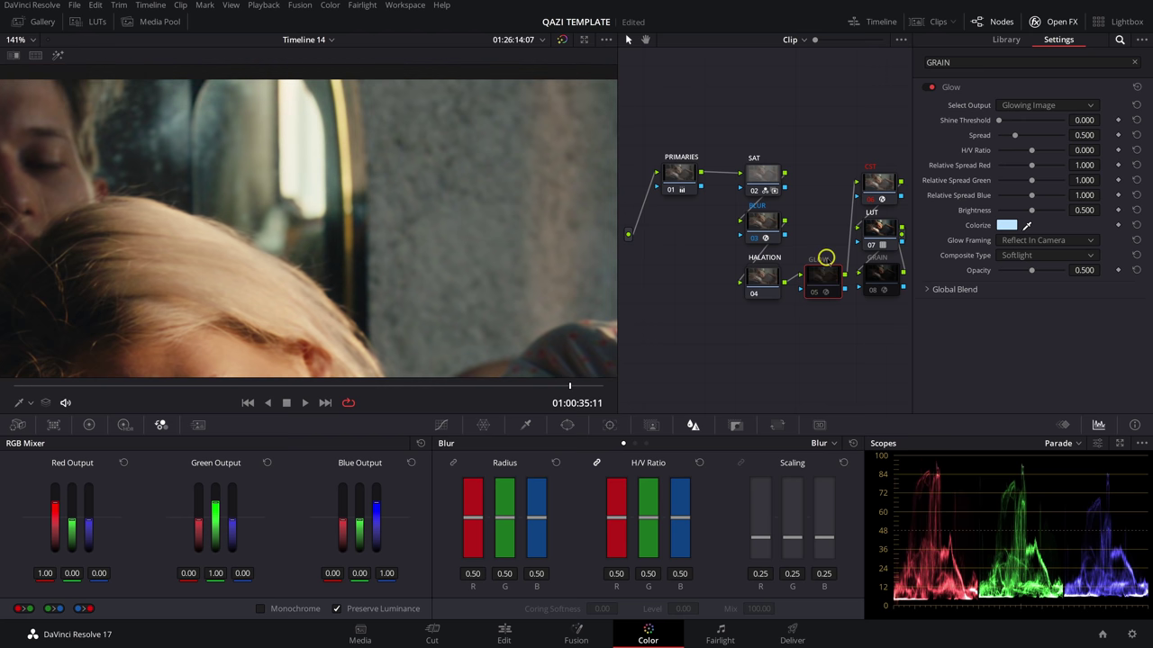
scroll(313, 203, "down", 5)
right_click(313, 204)
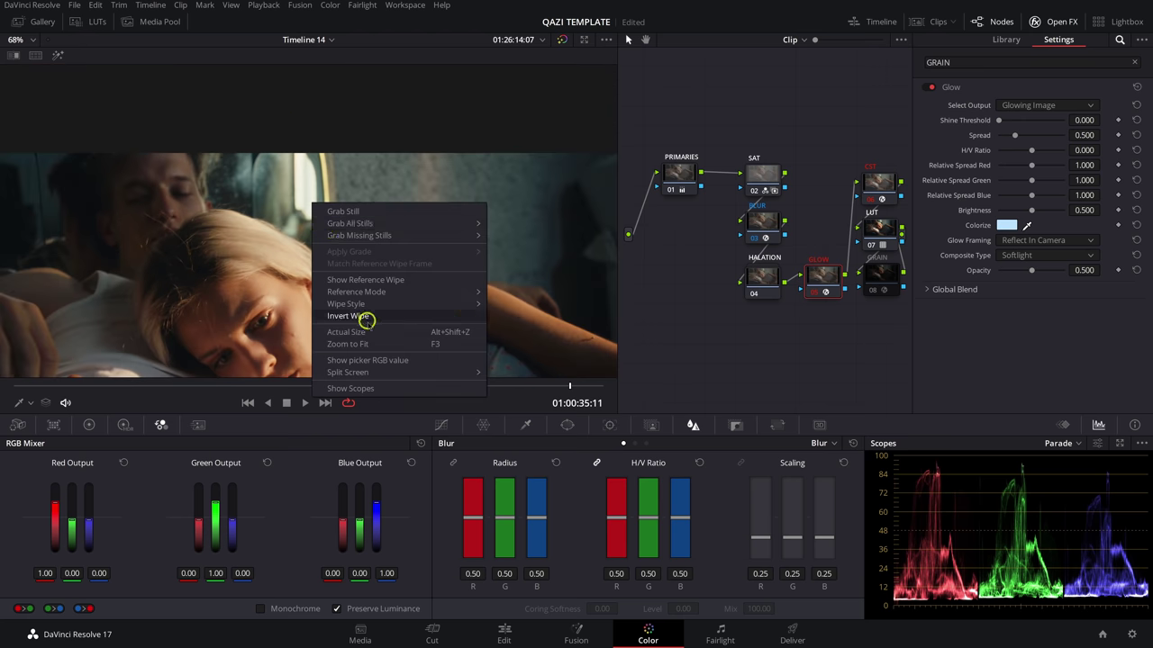
left_click(360, 319)
Hide the effect settings and re-enable the GRAIN node, viewing the woman's face up close.
left_click(924, 260)
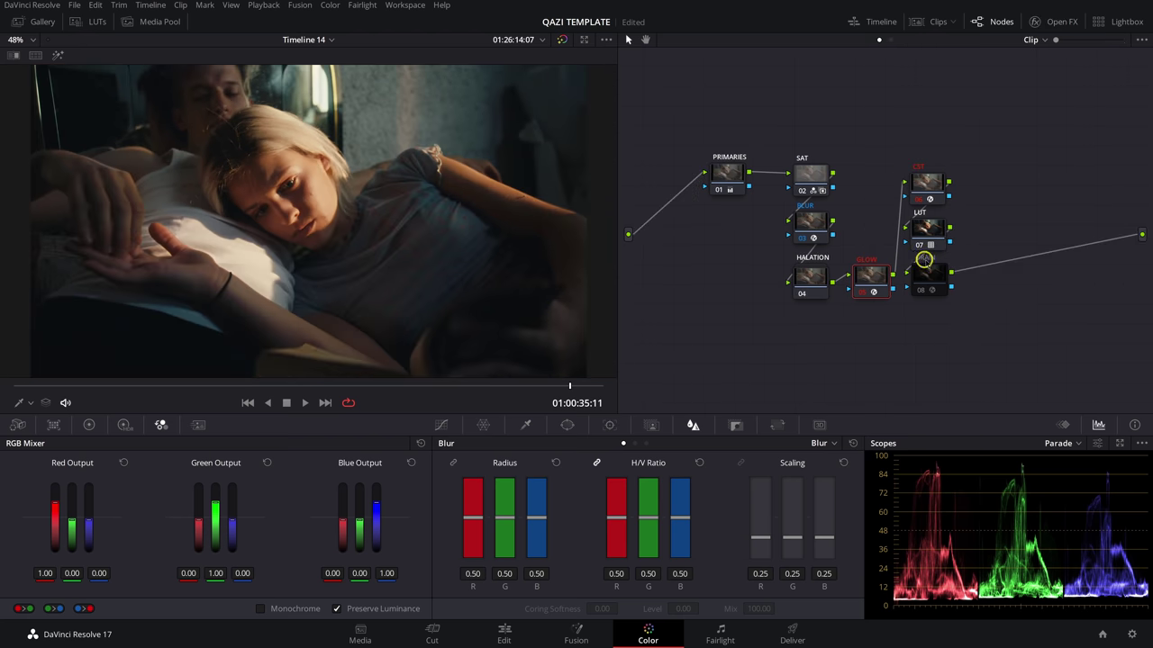
left_click(927, 262)
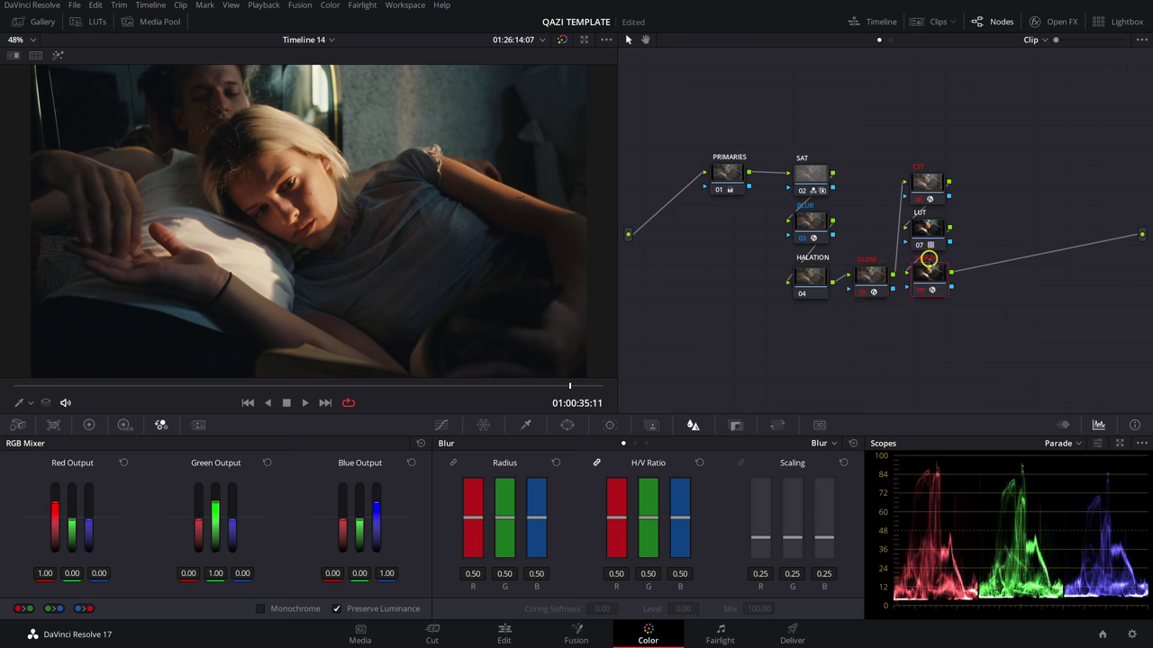
scroll(311, 171, "down", 2)
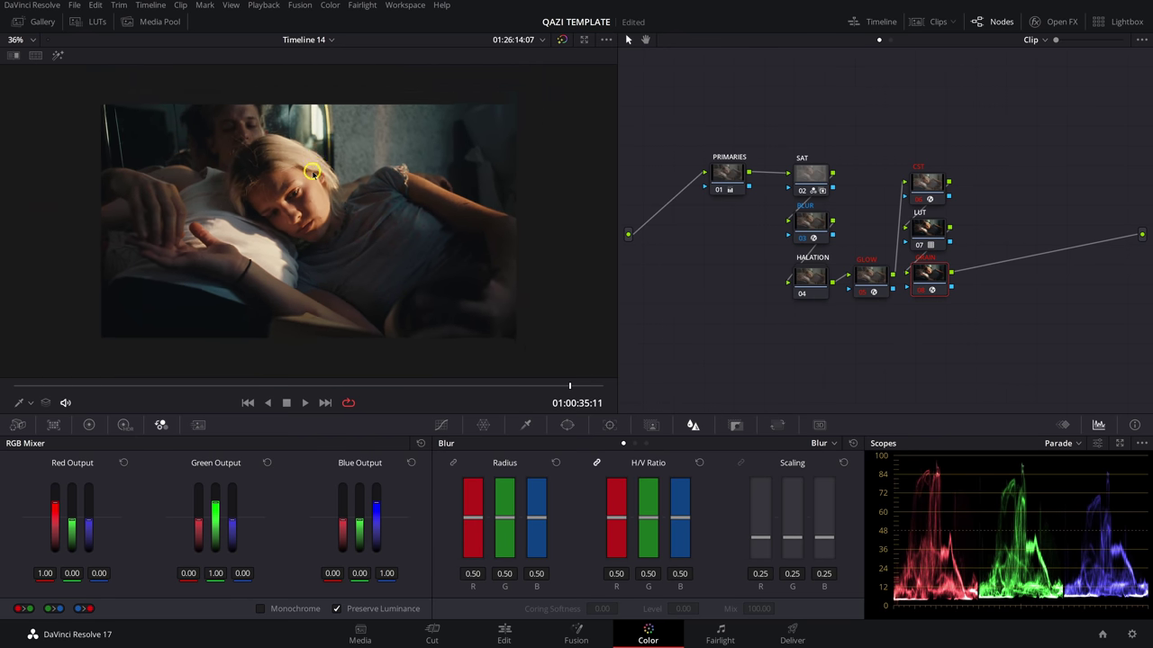
scroll(297, 173, "up", 5)
Review the Film Grain presets, grain parameters and Global Blend on the GRAIN node, and inspect the grain texture up close.
left_click(1054, 22)
left_click(1008, 106)
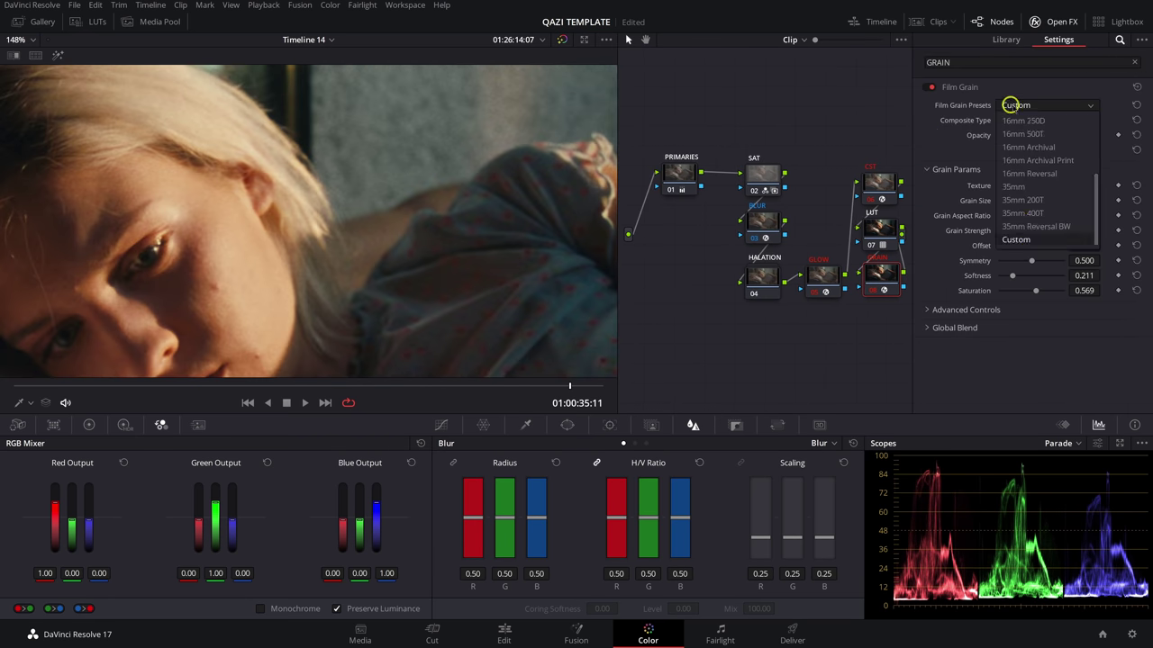
left_click(1040, 101)
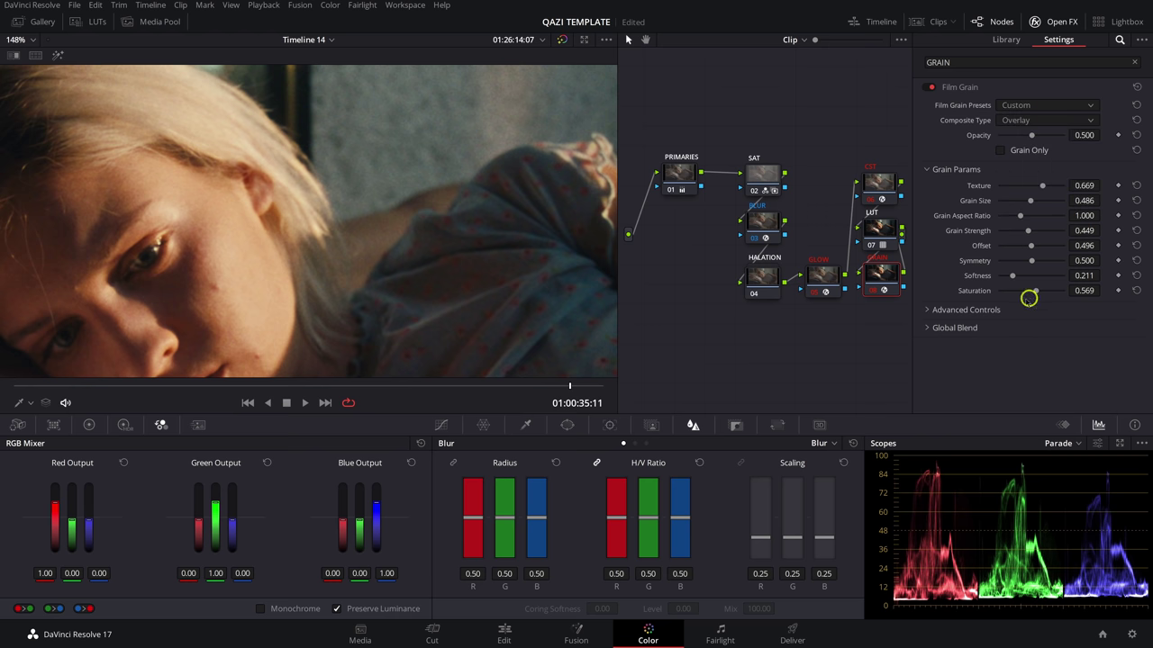
scroll(376, 231, "up", 5)
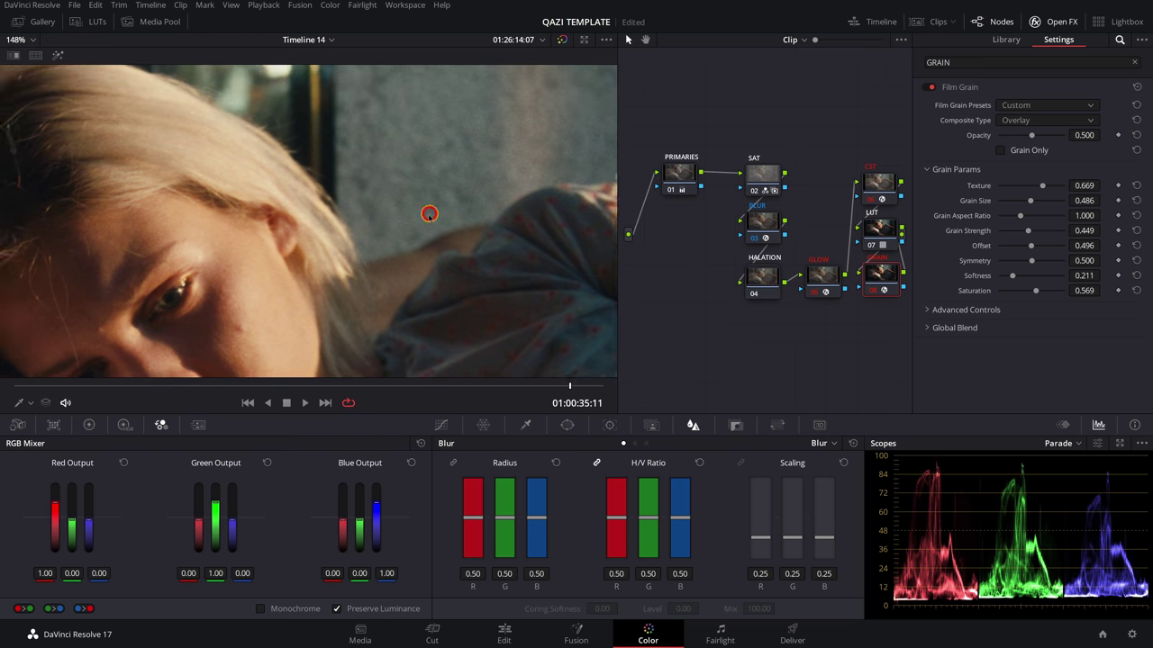
scroll(430, 278, "up", 1)
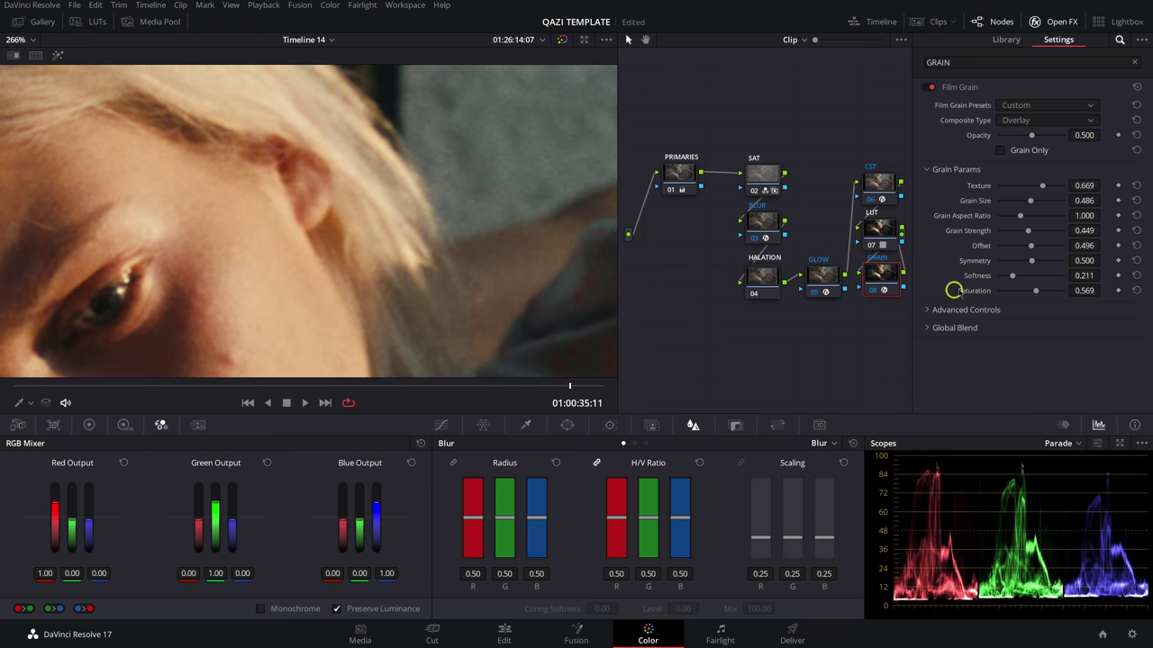
scroll(507, 196, "down", 5)
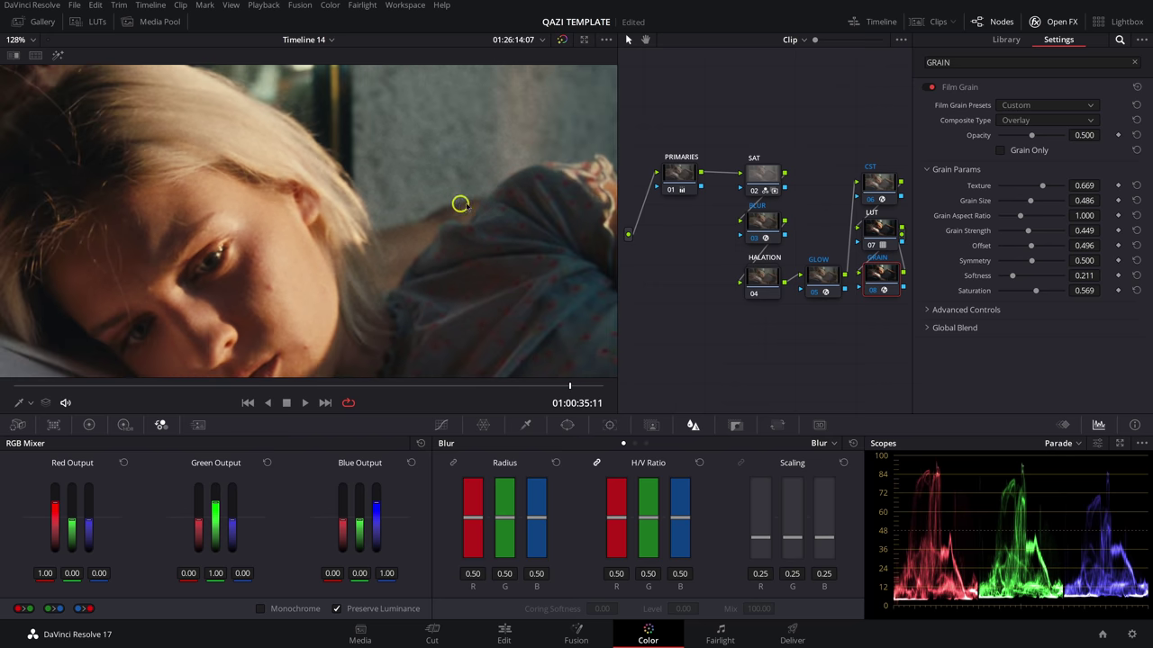
left_click(986, 329)
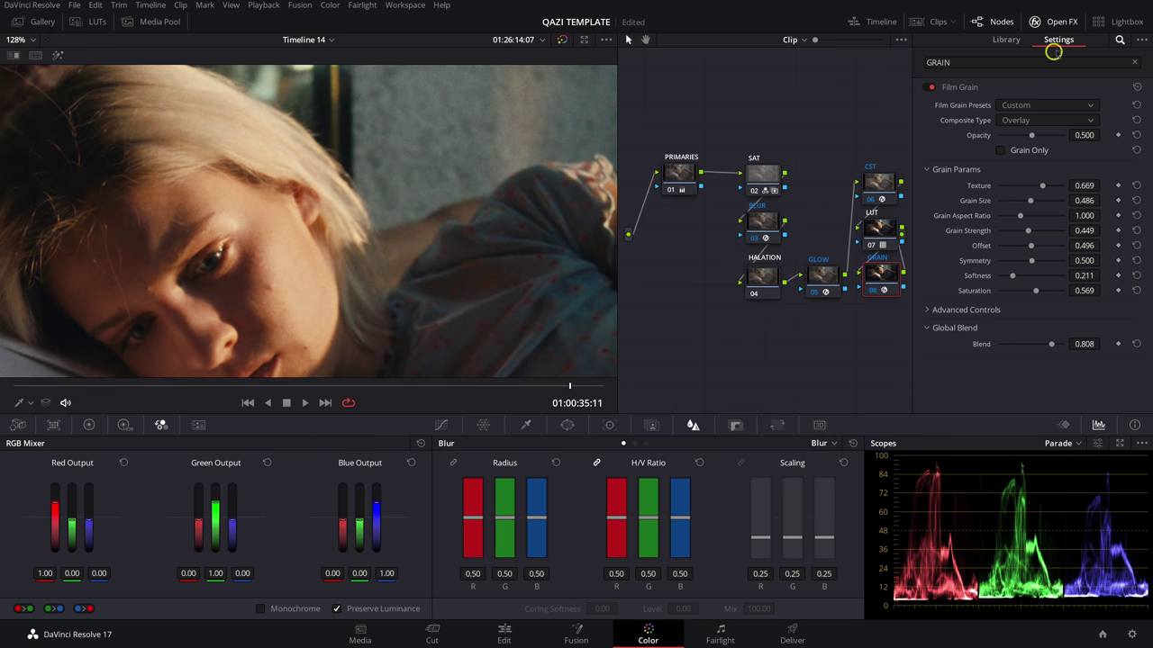
Hide the effect settings and toggle all nodes together to compare the full grade with the ungraded image.
left_click(1055, 21)
key("ctrl+d")
key("ctrl+d")
key("ctrl+d")
key("ctrl+d")
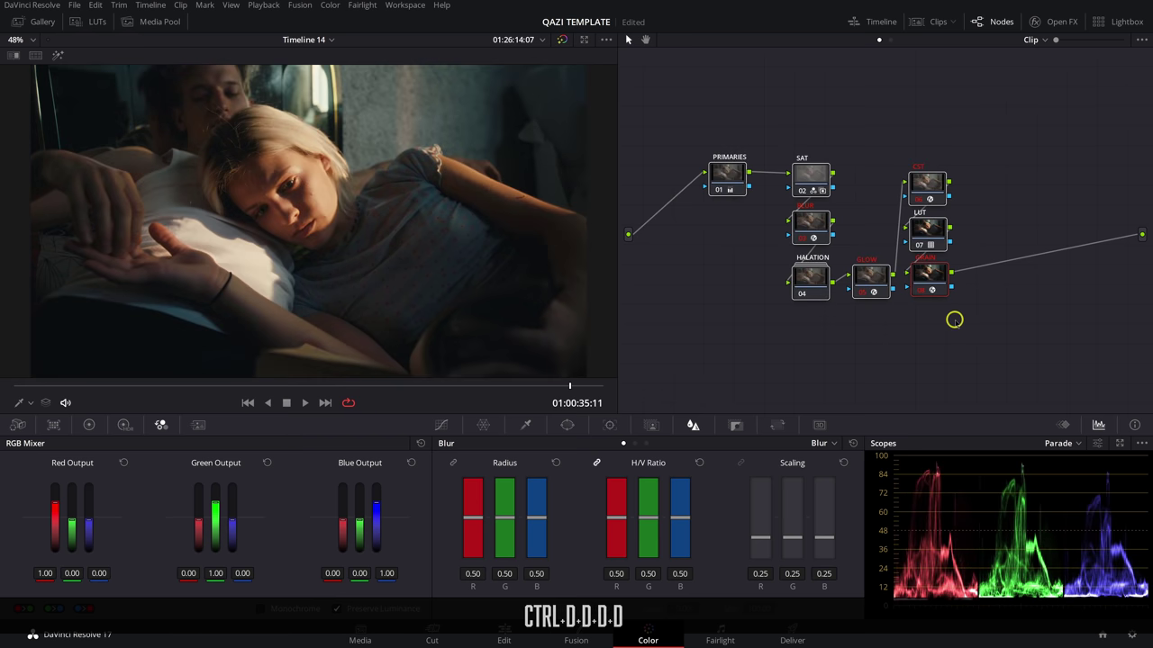
key("ctrl+d")
key("ctrl+d")
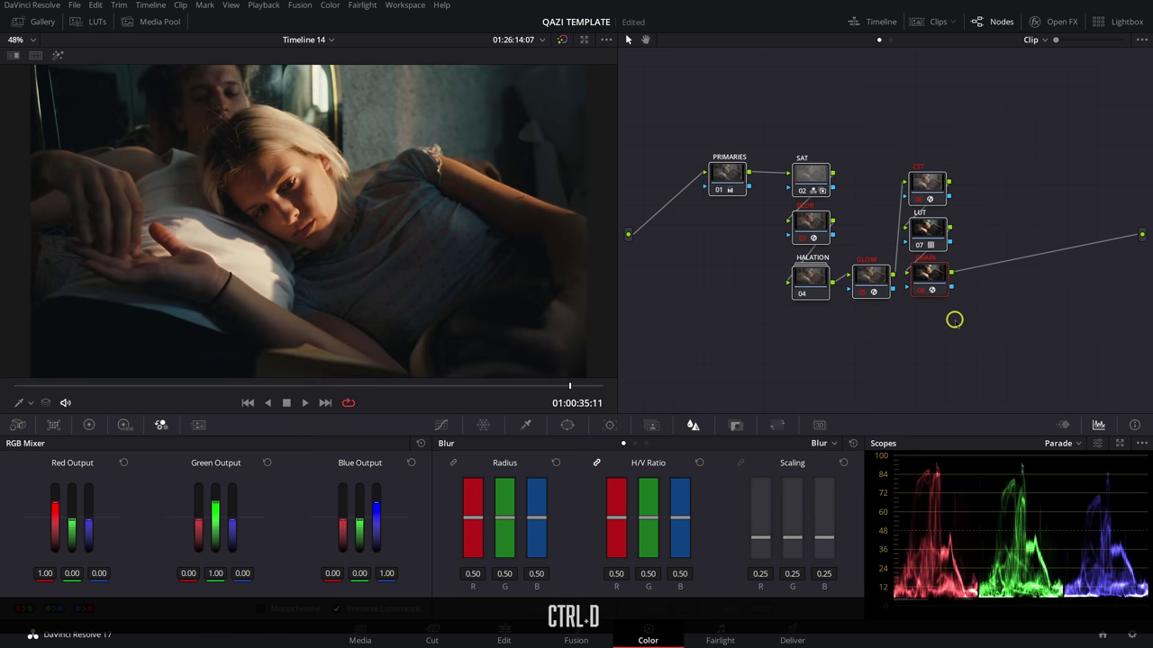